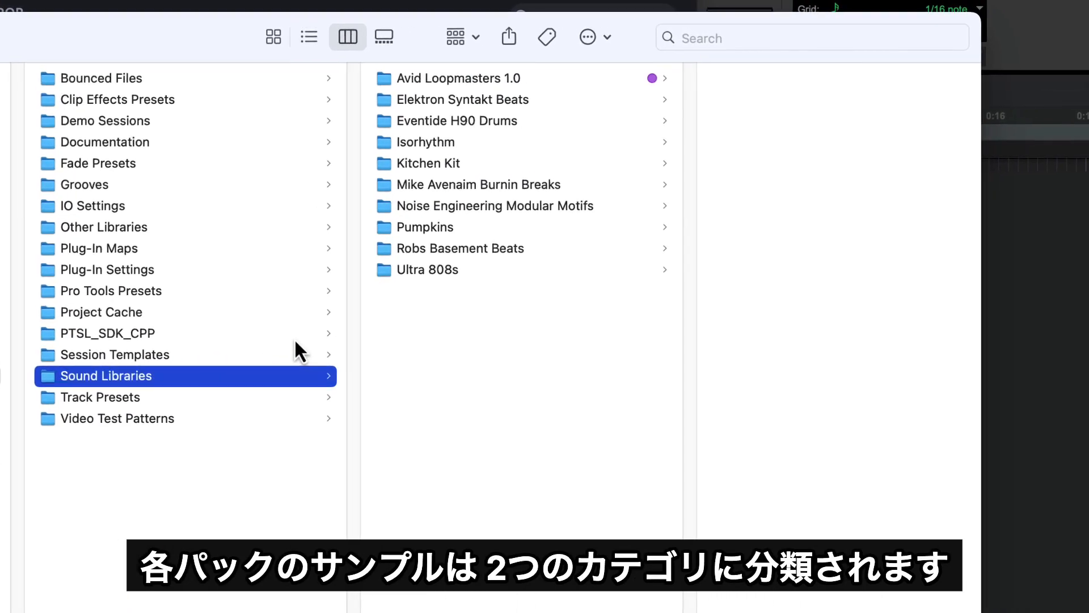
Step: Browse the Loops folder of the Elektron Syntakt Beats pack and preview 80 bpm Syntakt Loop 1.wav and Loop 3.wav
{"action": "left_click", "coordinate": [482, 99]}
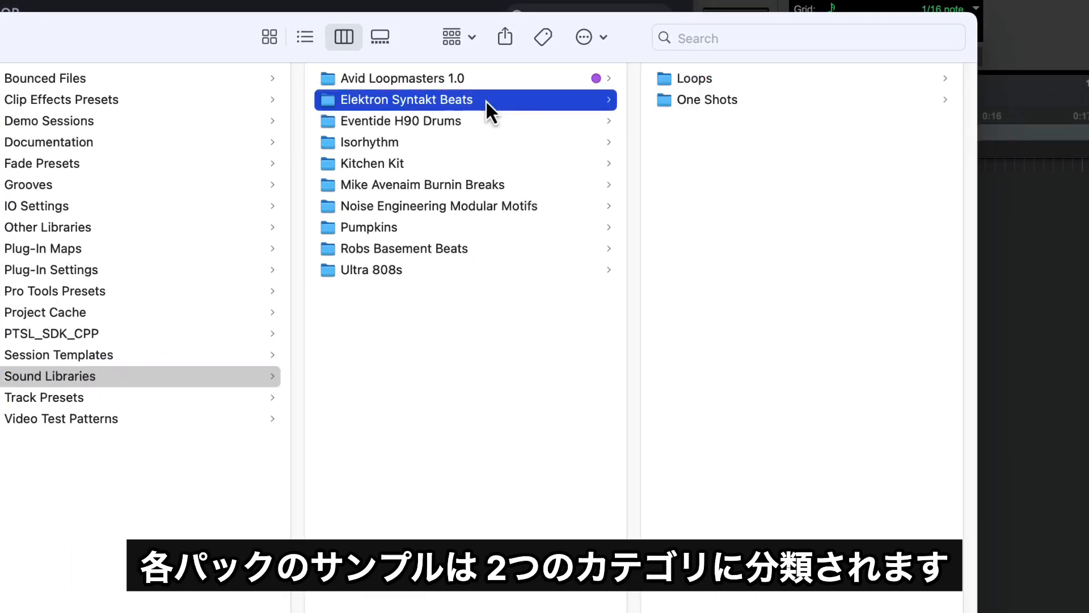
{"action": "left_click", "coordinate": [704, 83]}
{"action": "left_click", "coordinate": [440, 100]}
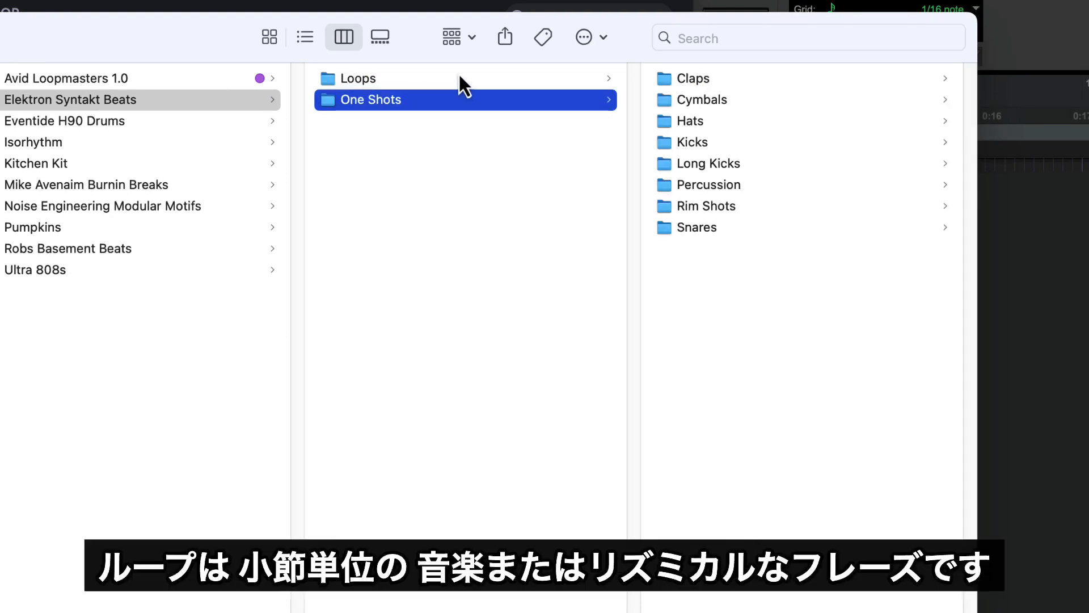
{"action": "left_click", "coordinate": [459, 76]}
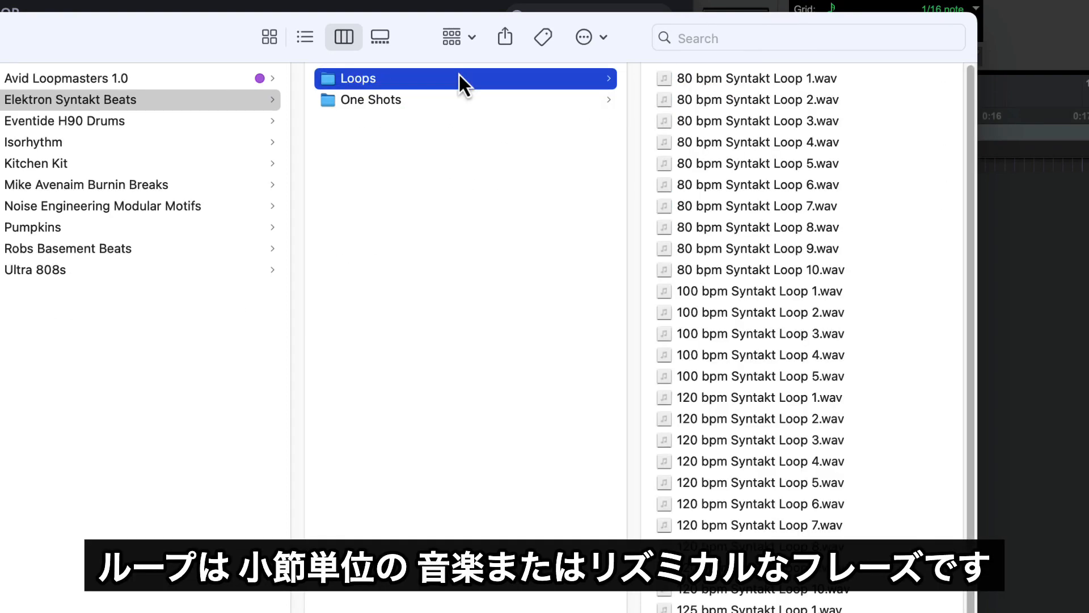
{"action": "left_click", "coordinate": [766, 82]}
{"action": "mouse_move", "coordinate": [850, 218]}
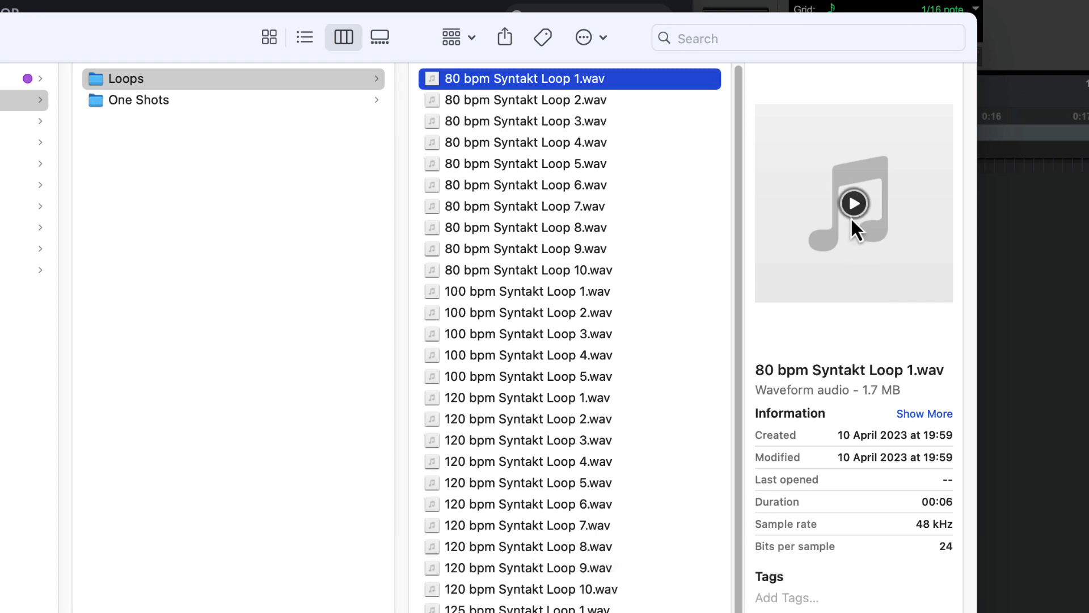
{"action": "left_click", "coordinate": [624, 125]}
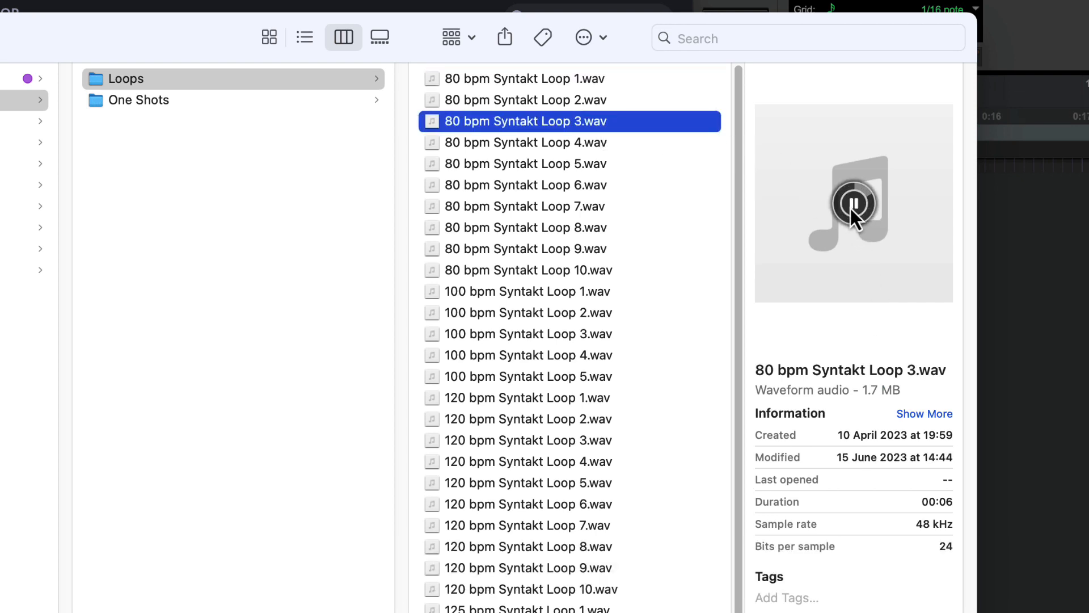
Step: Browse the pack's One Shots folder and preview Syntakt Clap 1.wav in the Claps subfolder
{"action": "left_click", "coordinate": [189, 101]}
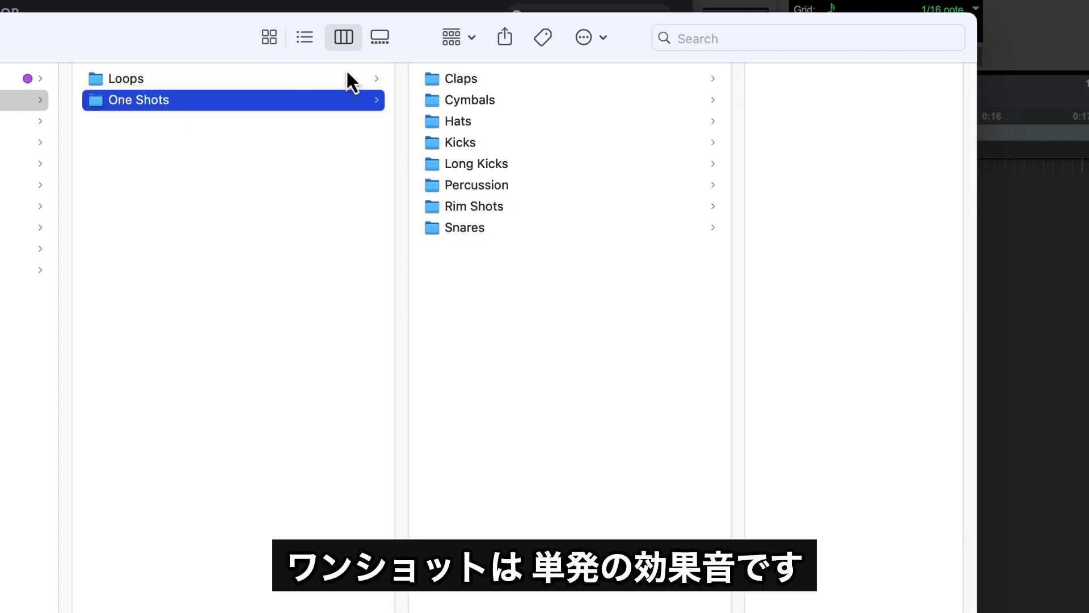
{"action": "left_click", "coordinate": [465, 81]}
{"action": "left_click", "coordinate": [741, 79]}
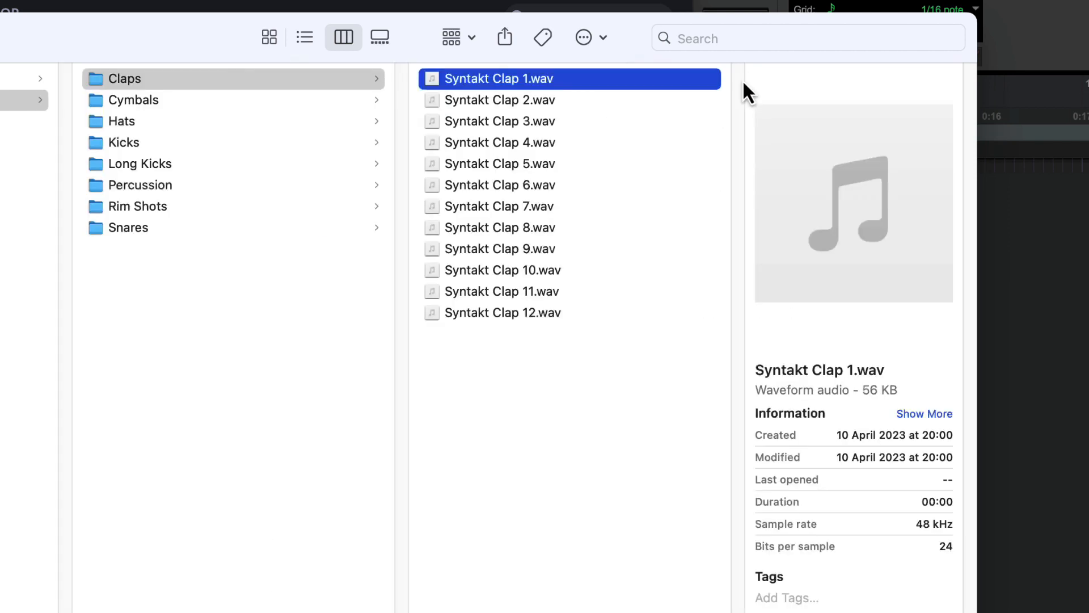
{"action": "mouse_move", "coordinate": [873, 232]}
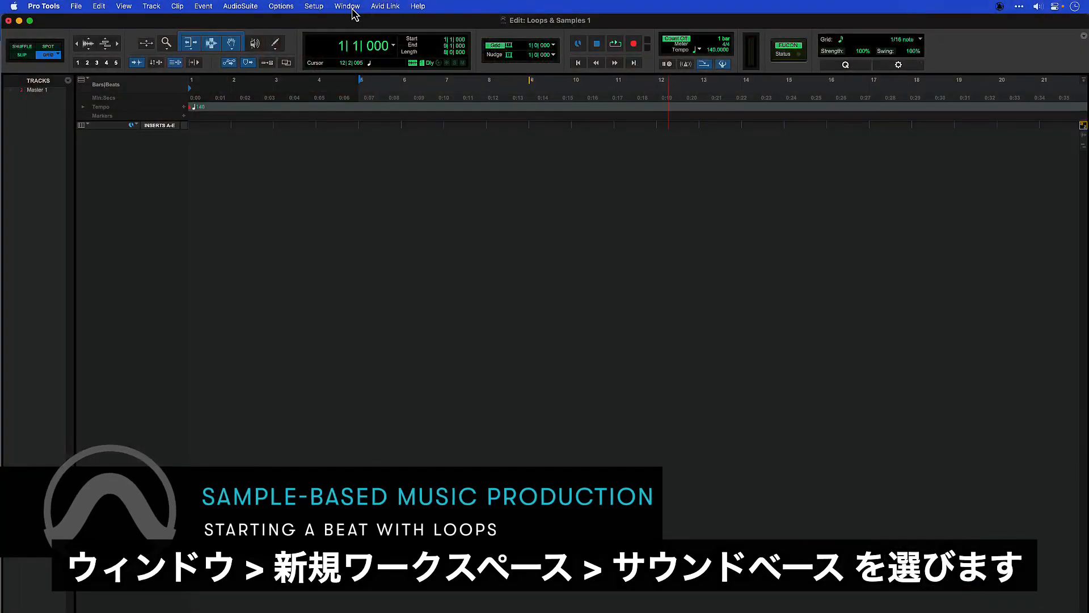
Step: Open a new Soundbase workspace in Pro Tools and hide its search tags and advanced search criteria
{"action": "left_click", "coordinate": [347, 7]}
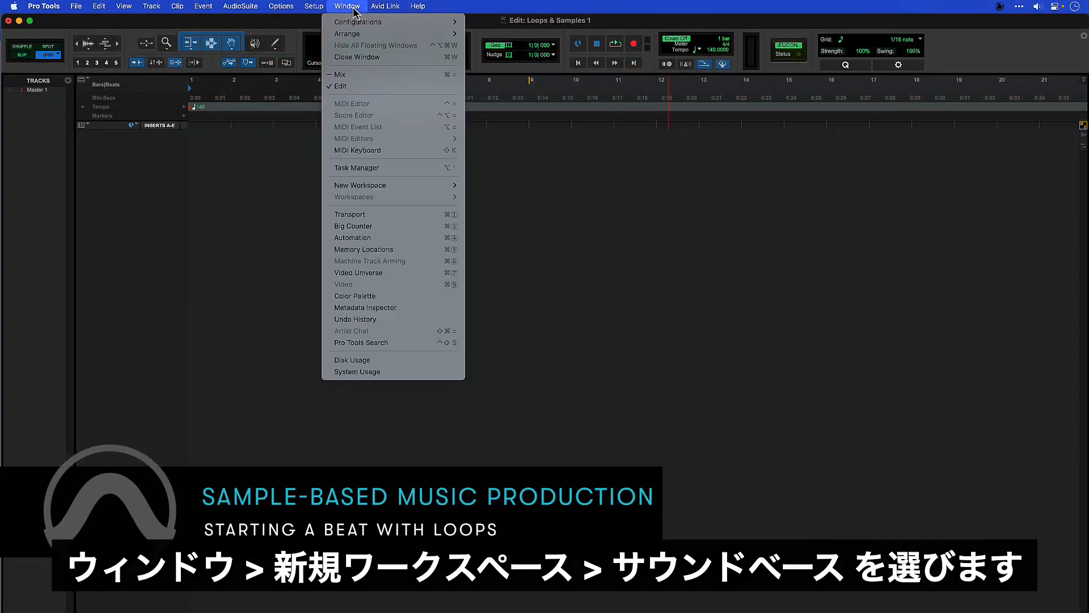
{"action": "mouse_move", "coordinate": [426, 193]}
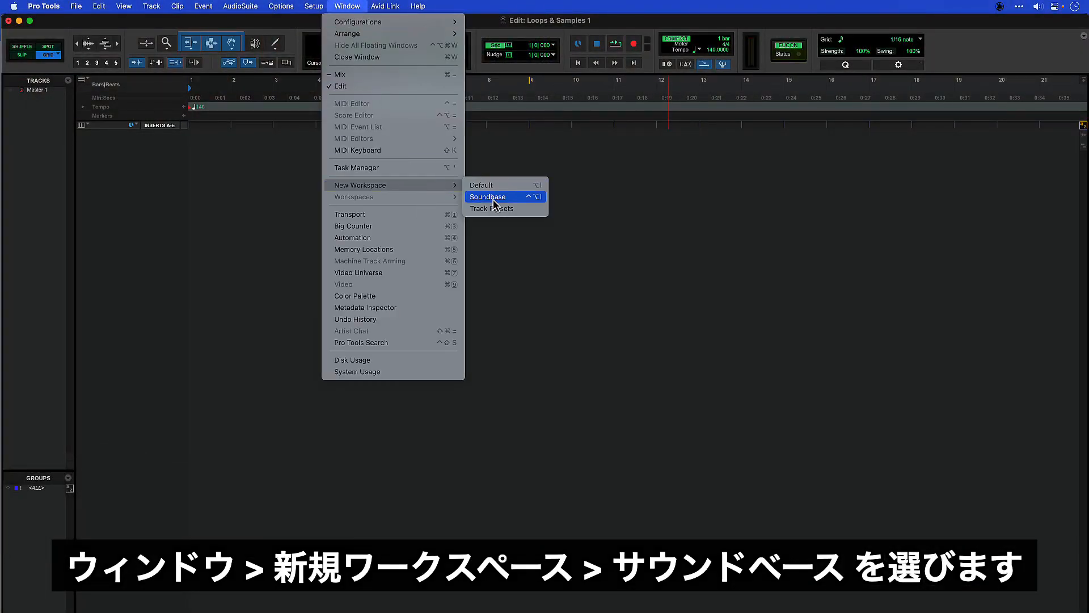
{"action": "left_click", "coordinate": [495, 203]}
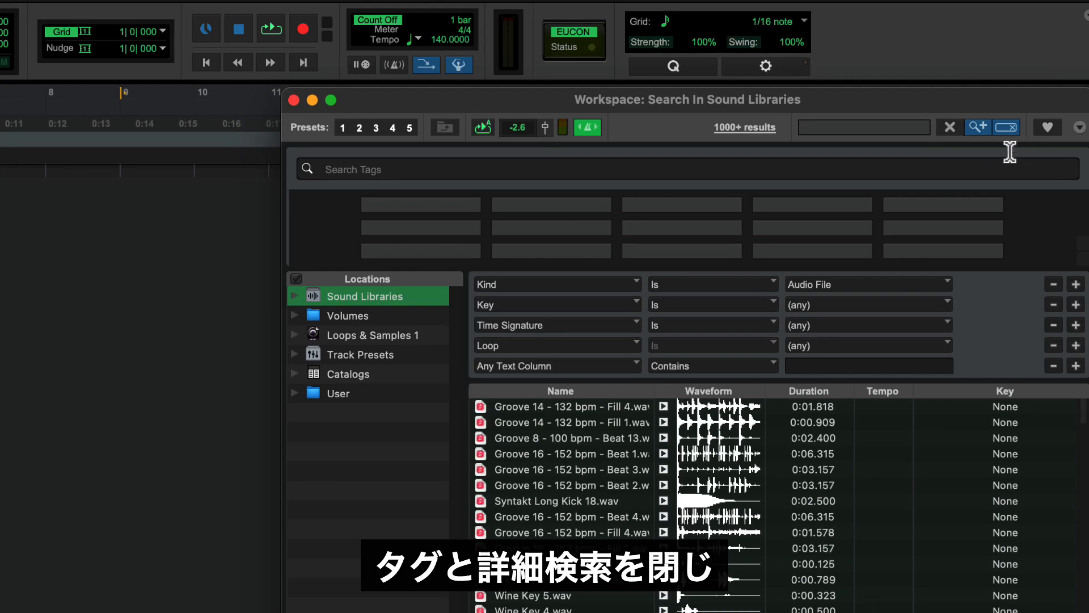
{"action": "left_click", "coordinate": [1005, 128]}
{"action": "left_click", "coordinate": [978, 127]}
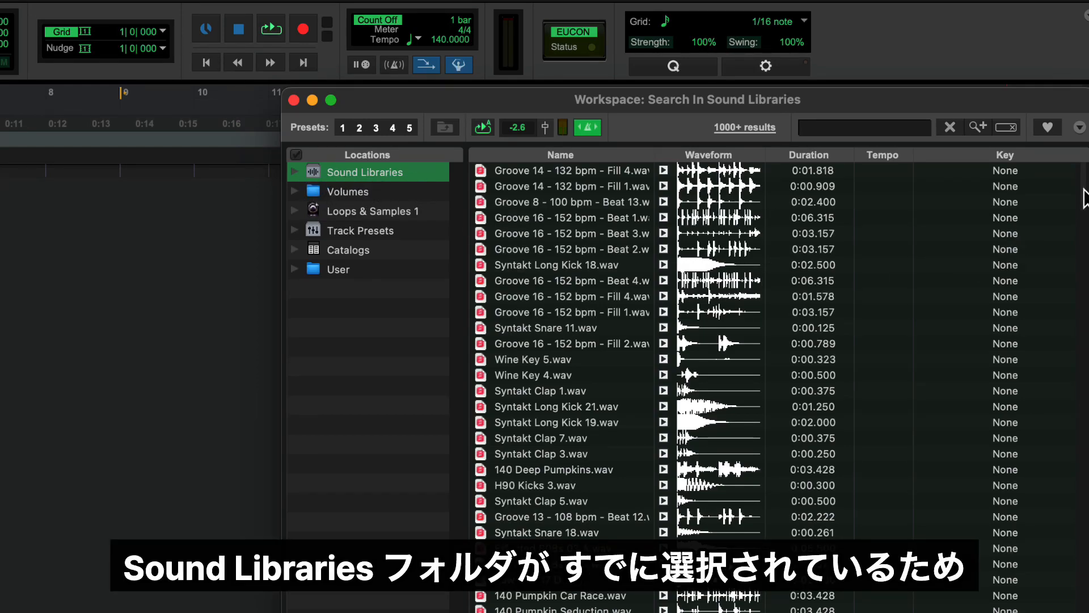
Step: Expand Sound Libraries to list the individual packs and widen the Locations column to fit their names
{"action": "mouse_move", "coordinate": [1084, 190]}
{"action": "left_mouse_down"}
{"action": "mouse_move", "coordinate": [1087, 573]}
{"action": "mouse_move", "coordinate": [1086, 177]}
{"action": "left_mouse_up"}
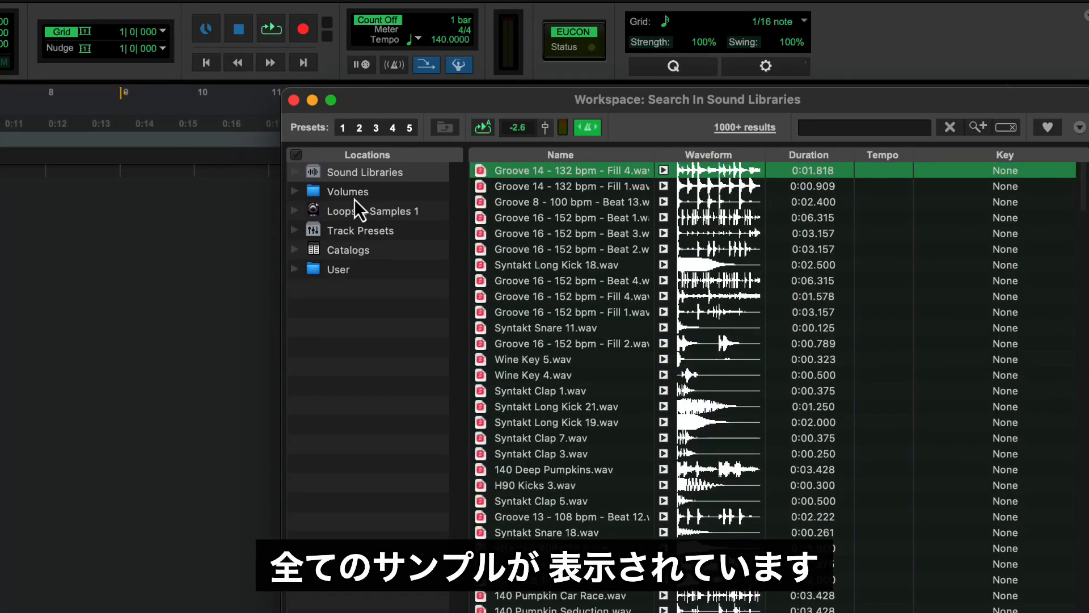
{"action": "left_click", "coordinate": [295, 175]}
{"action": "left_click_drag", "start_coordinate": [468, 206], "coordinate": [547, 215]}
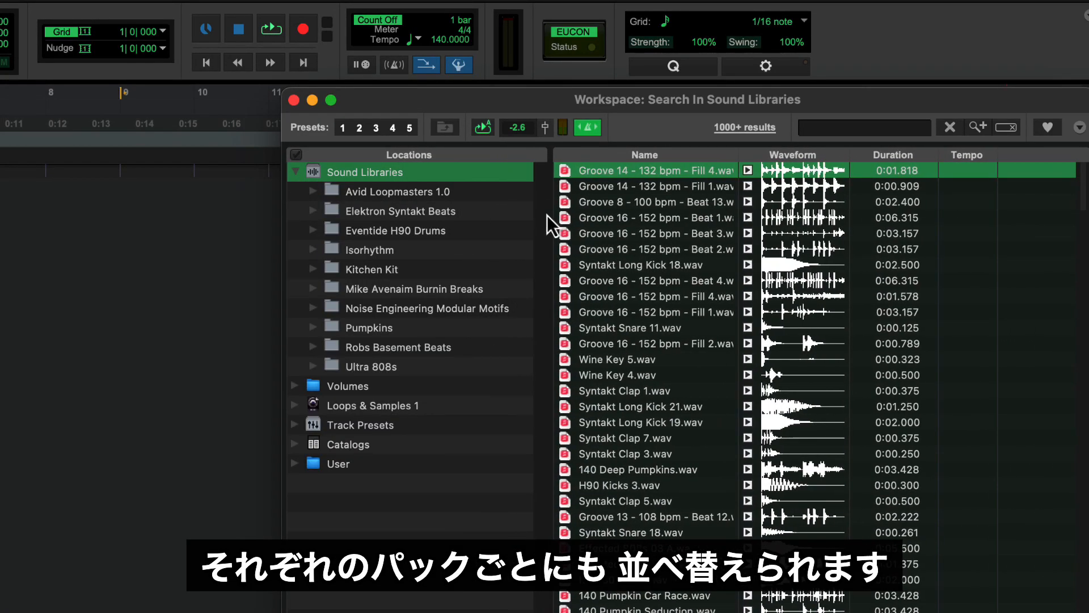
Step: Show the Claps one shots of Elektron Syntakt Beats and audition Syntakt Clap 3.wav and Syntakt Clap 4.wav
{"action": "left_click", "coordinate": [315, 214]}
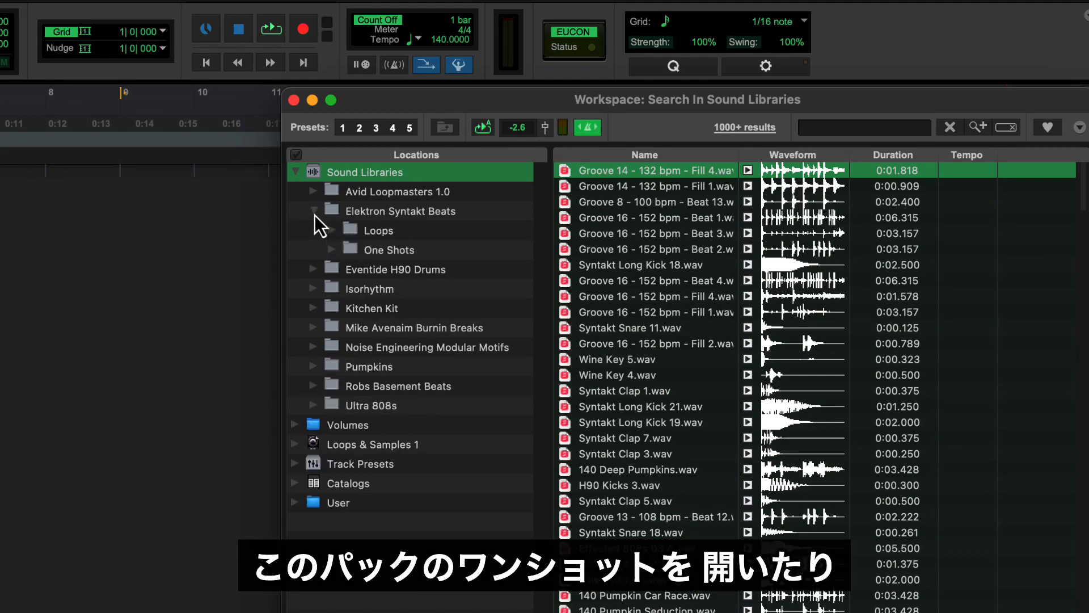
{"action": "left_click", "coordinate": [370, 251]}
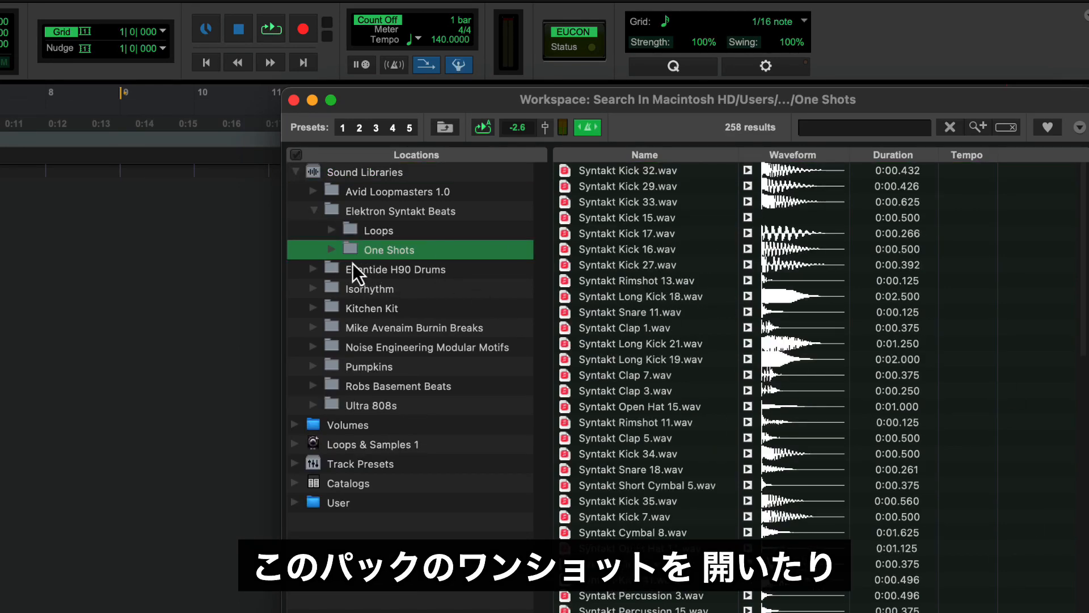
{"action": "left_click", "coordinate": [332, 251]}
{"action": "left_click", "coordinate": [400, 270]}
{"action": "left_click", "coordinate": [666, 203]}
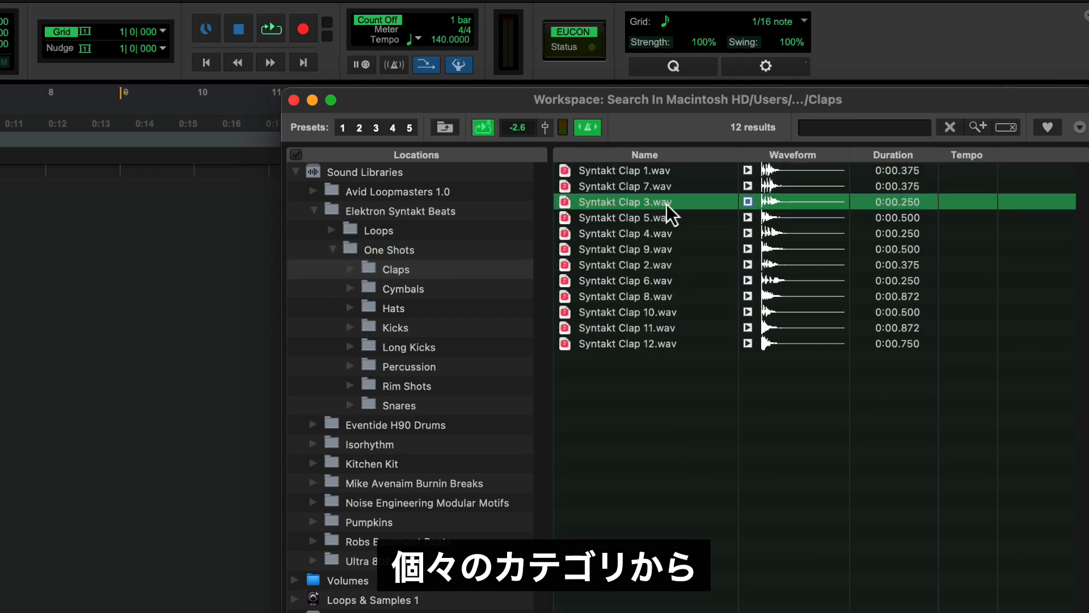
{"action": "left_click", "coordinate": [670, 236]}
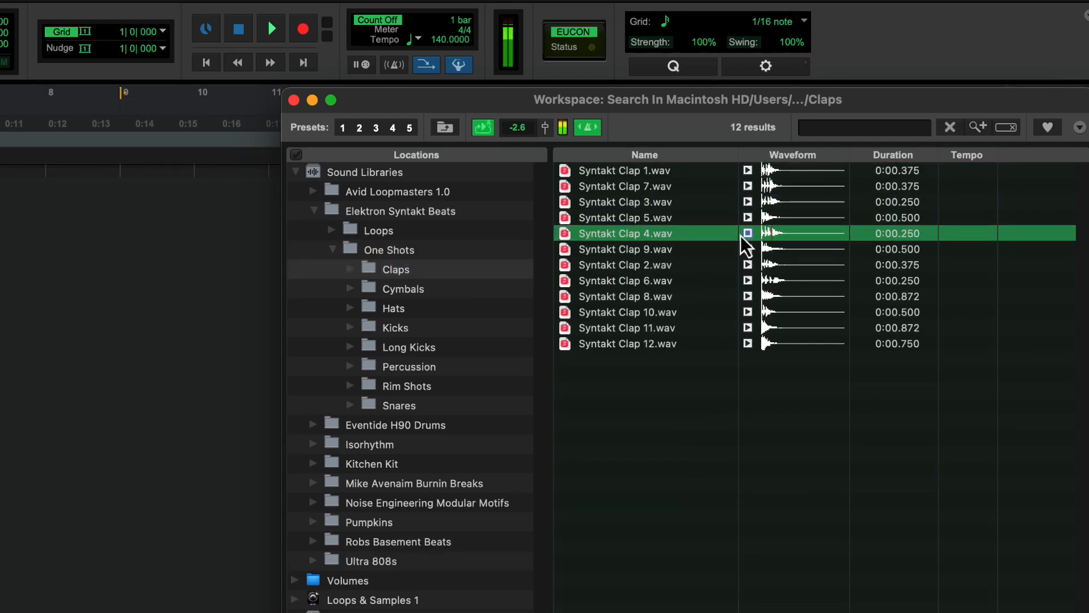
Step: Audition 150 bpm Syntakt Loop 5.wav from the Syntakt Loops folder and enable previewing at the session tempo
{"action": "left_click", "coordinate": [382, 235]}
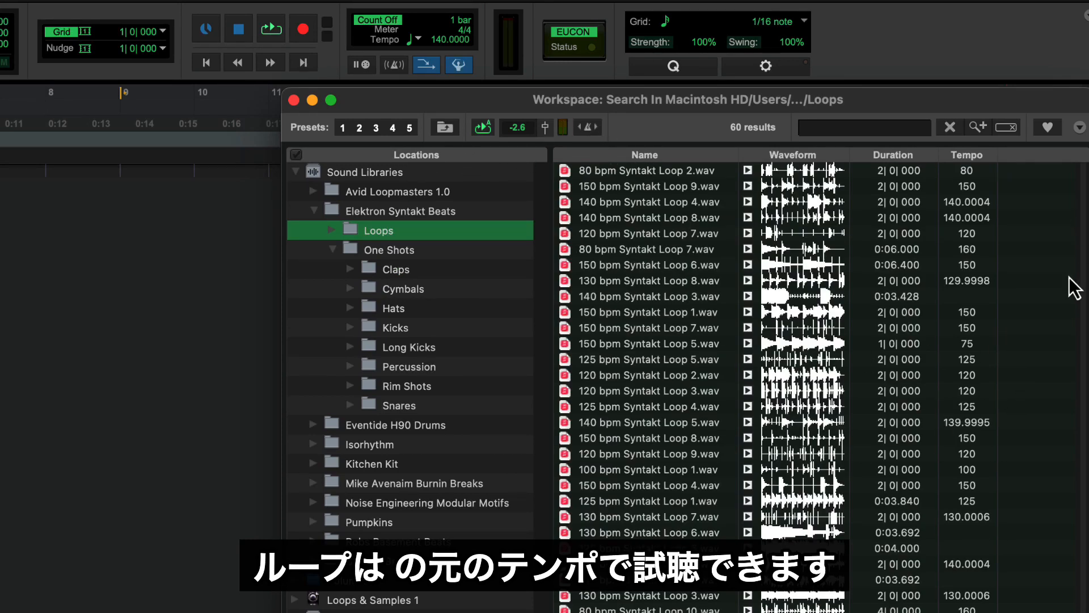
{"action": "left_click", "coordinate": [668, 344]}
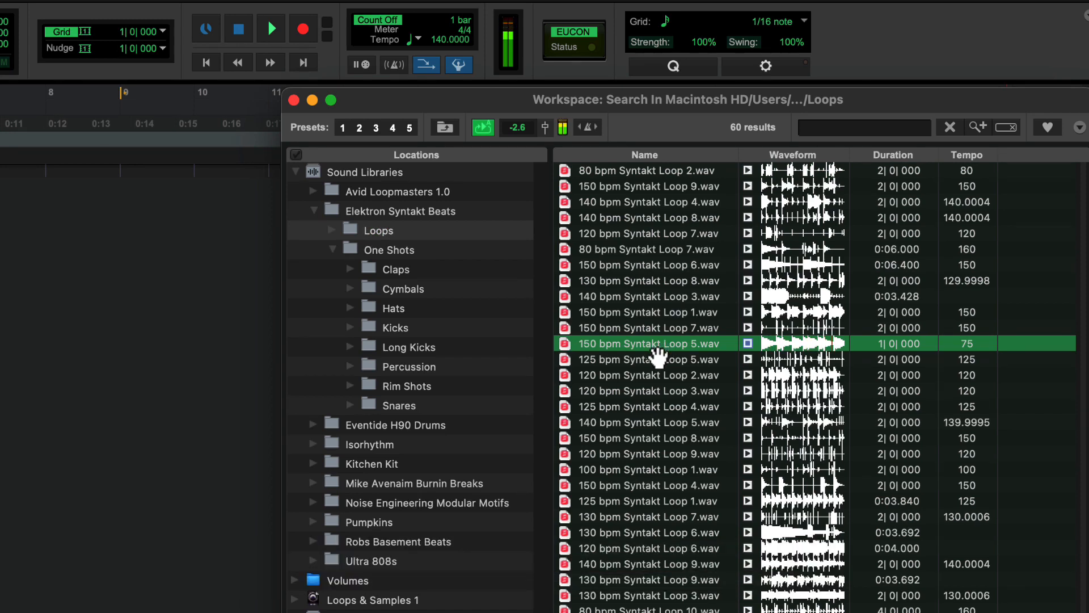
{"action": "left_click", "coordinate": [590, 131]}
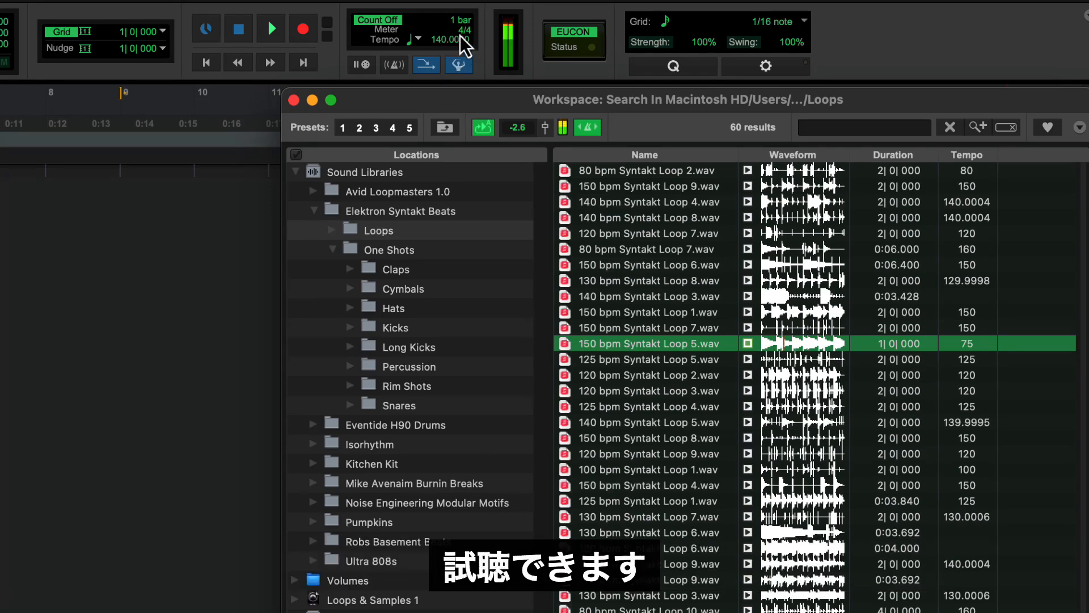
{"action": "key", "text": "space"}
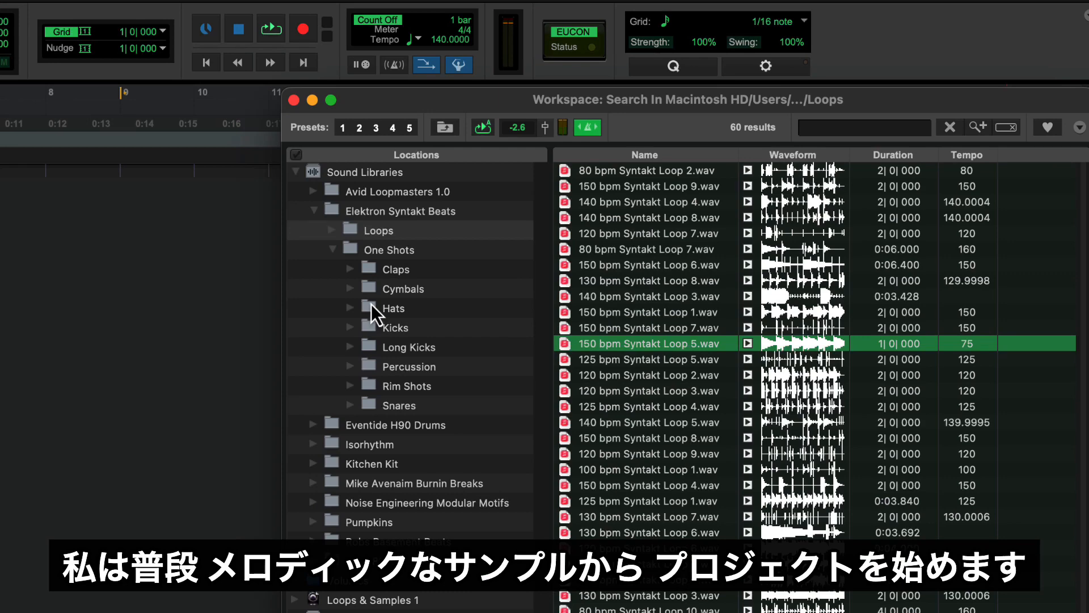
Step: Collapse Elektron Syntakt Beats, show the samples in the Noise Engineering Modular Motifs subfolder and sort them by name
{"action": "left_click", "coordinate": [314, 211]}
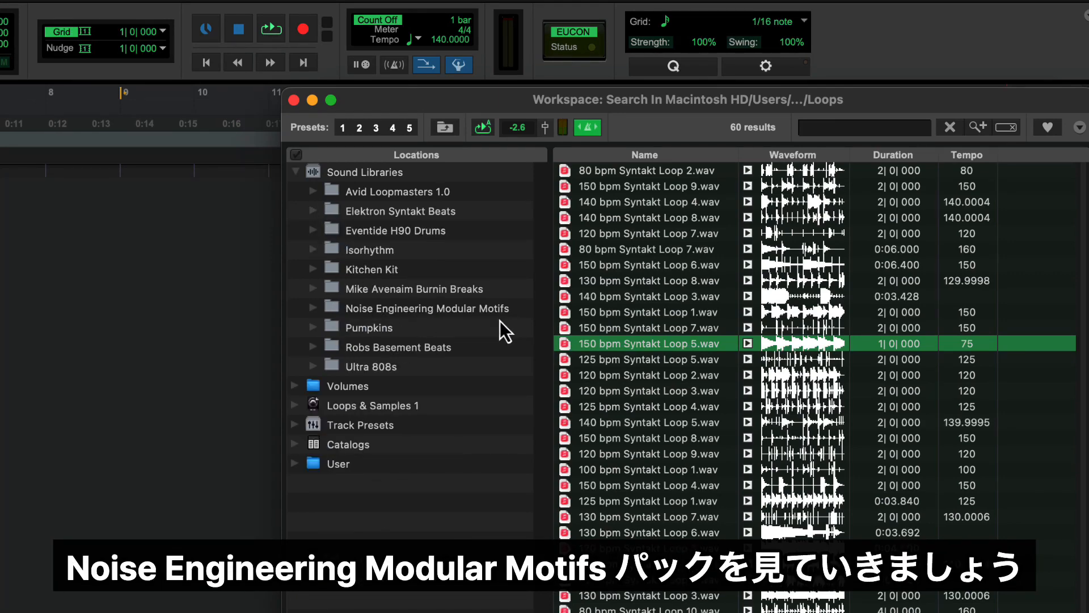
{"action": "left_click", "coordinate": [312, 309]}
{"action": "left_click", "coordinate": [377, 330]}
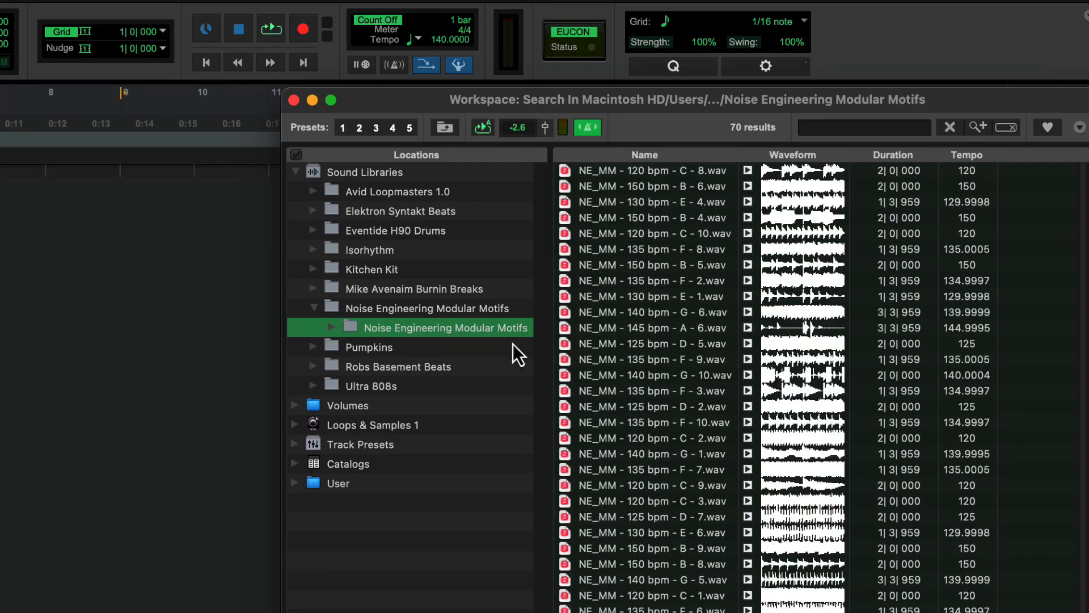
{"action": "left_click", "coordinate": [679, 166]}
{"action": "left_click", "coordinate": [643, 157]}
{"action": "scroll", "coordinate": [663, 385], "scroll_direction": "down", "scroll_amount": 8}
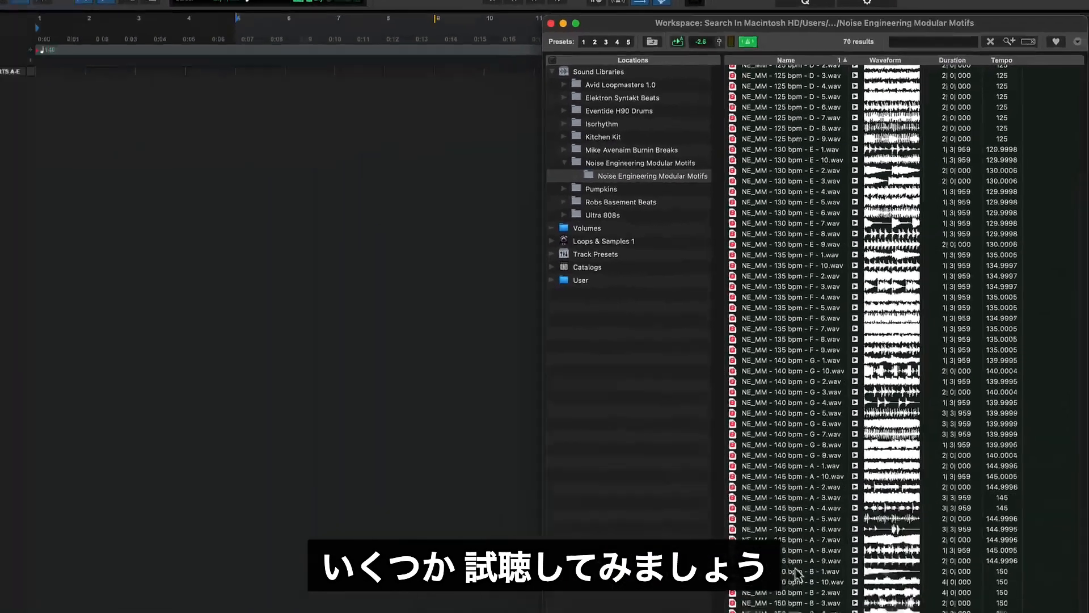
Step: Audition the loops NE_MM - 145 bpm - A - 9, 150 bpm - B - 1 and 150 bpm - B - 10, stopping the preview at the end
{"action": "left_click", "coordinate": [796, 561]}
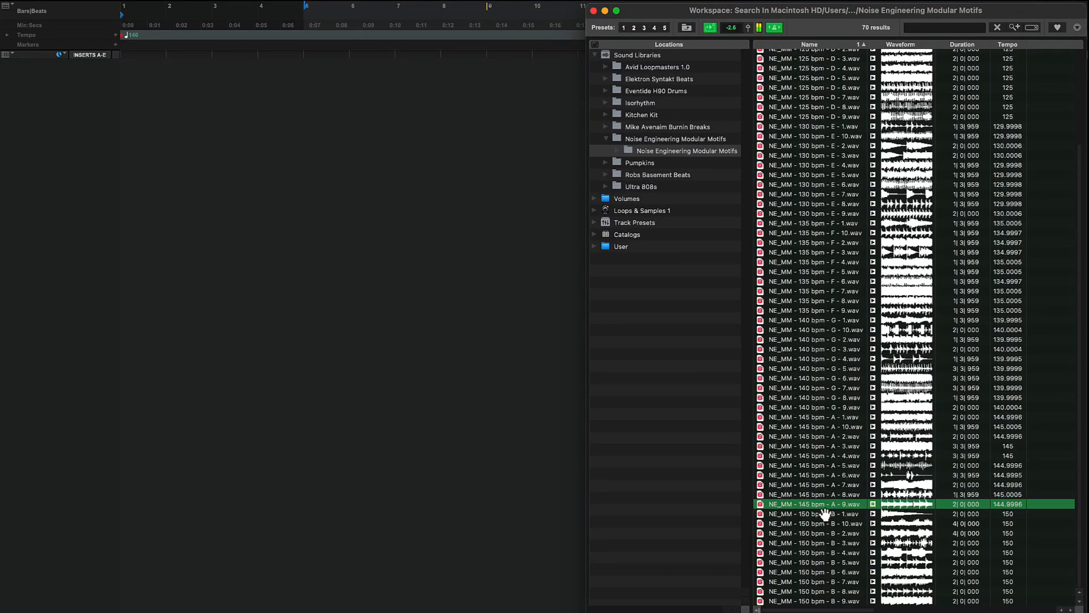
{"action": "left_click", "coordinate": [834, 513]}
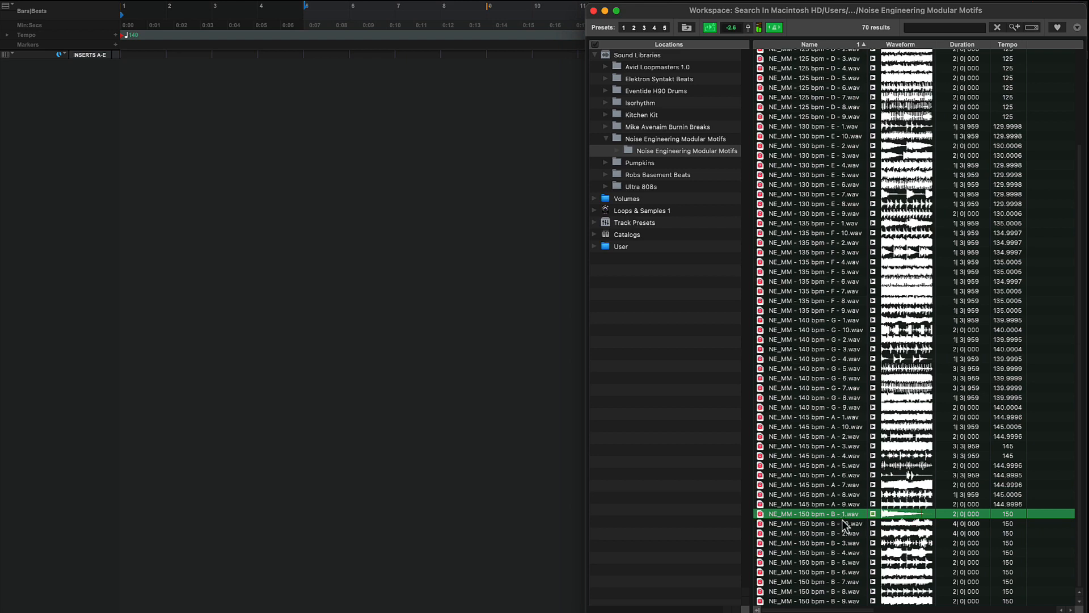
{"action": "left_click", "coordinate": [827, 524]}
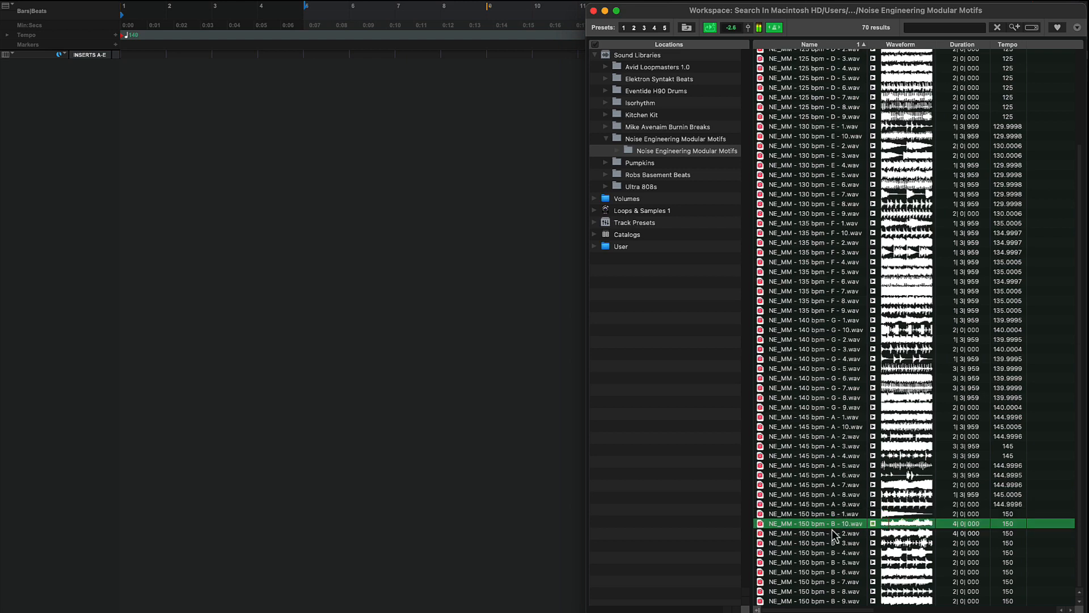
{"action": "left_click", "coordinate": [873, 524]}
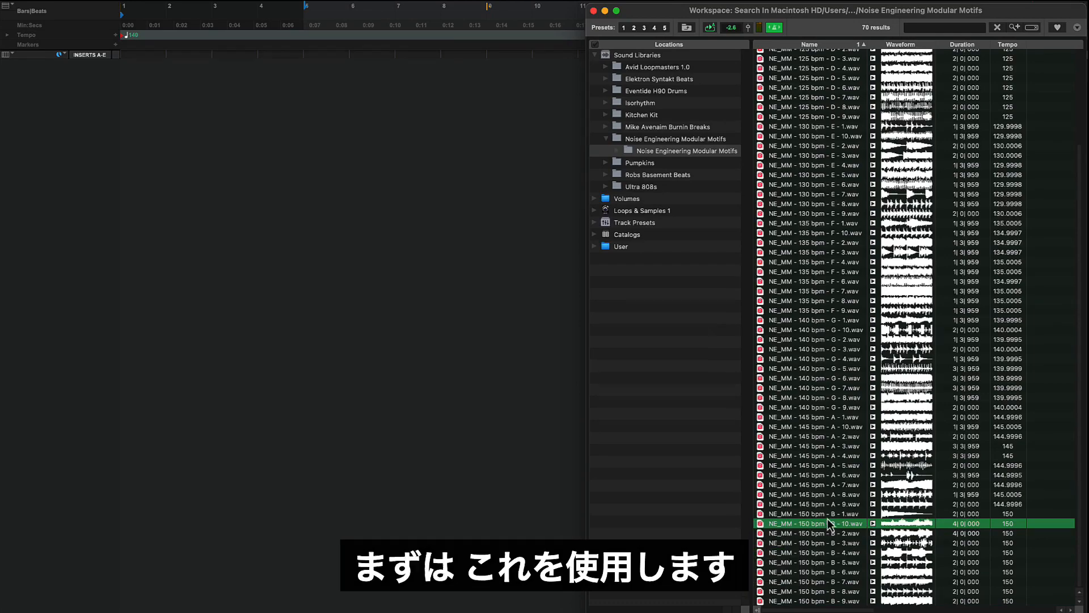
Step: Add NE_MM - 150 bpm - B - 10.wav on a new track at bar 1 and duplicate the clip so the copy starts at bar 5
{"action": "left_click_drag", "start_coordinate": [811, 528], "coordinate": [203, 170]}
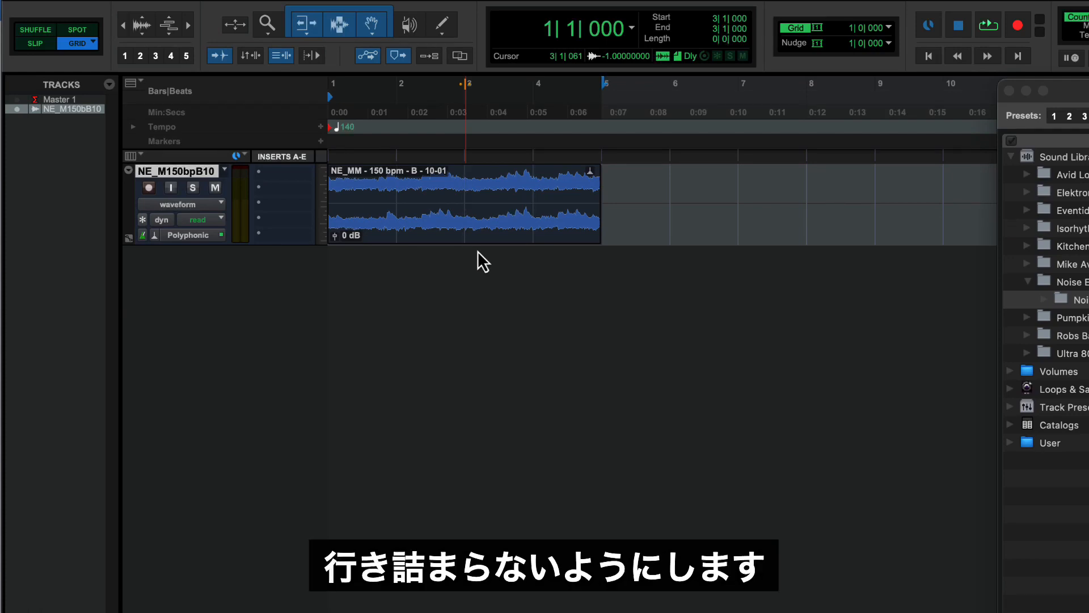
{"action": "left_click", "coordinate": [481, 230]}
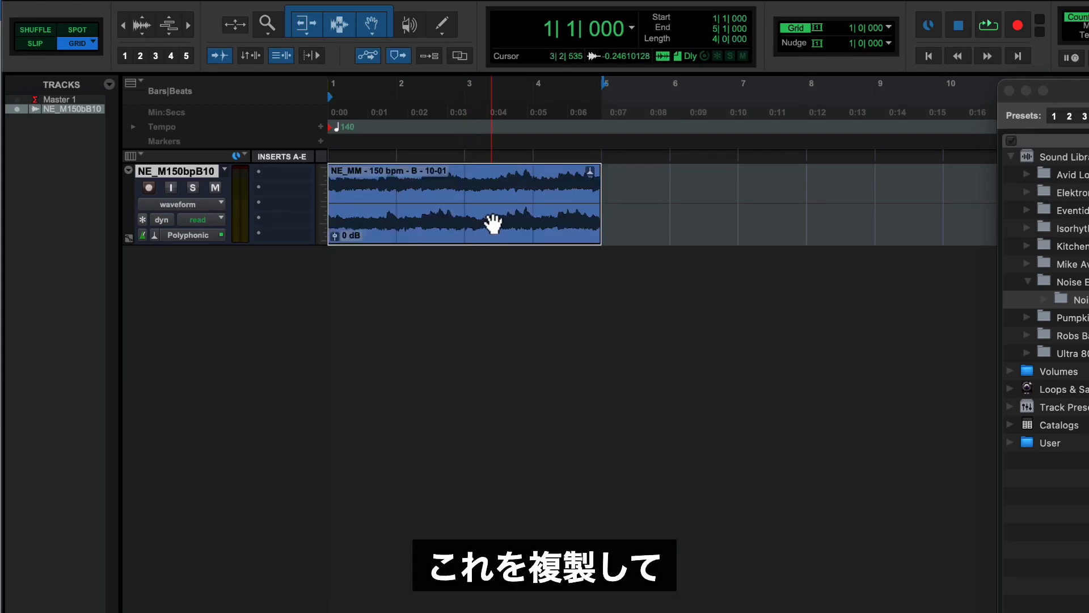
{"action": "key", "text": "super+d"}
{"action": "left_click_drag", "start_coordinate": [445, 90], "coordinate": [713, 111]}
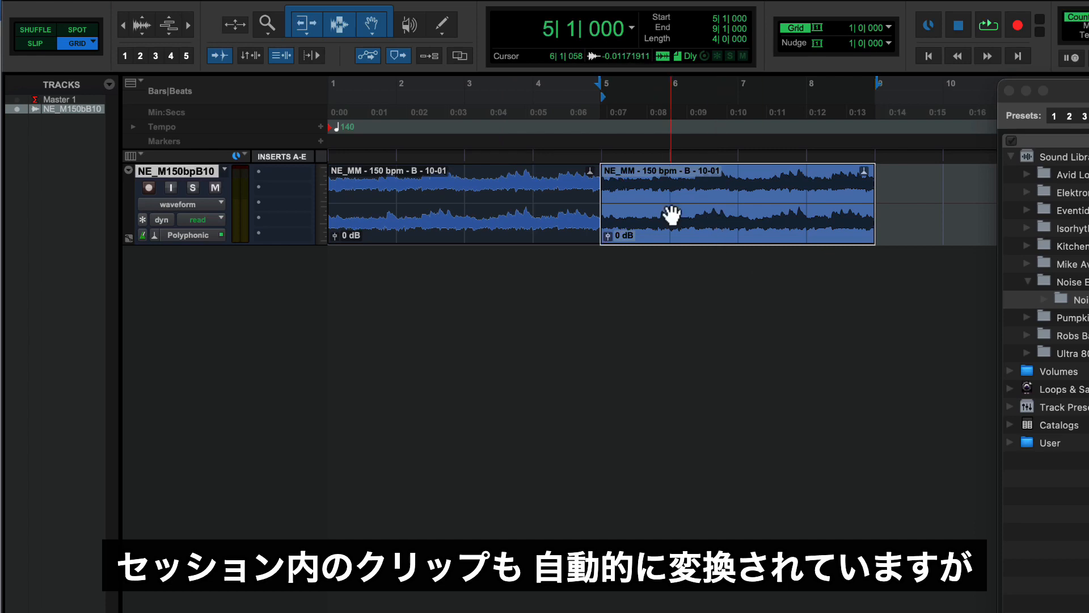
Step: Open the Elastic Properties of the duplicated clip, place the window below the track and play the clip
{"action": "left_click", "coordinate": [257, 8]}
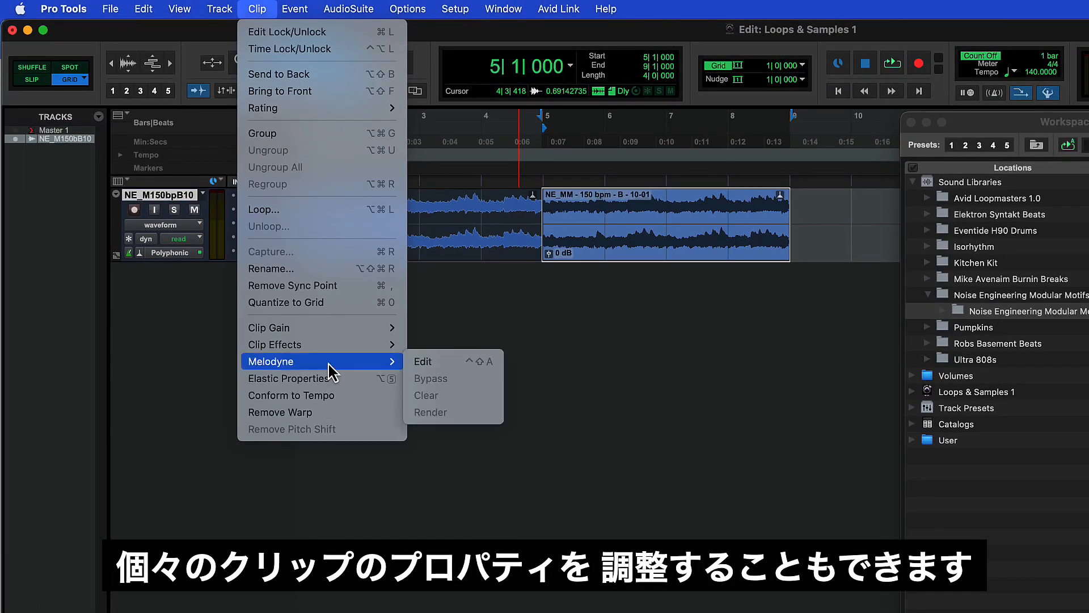
{"action": "left_click", "coordinate": [332, 379]}
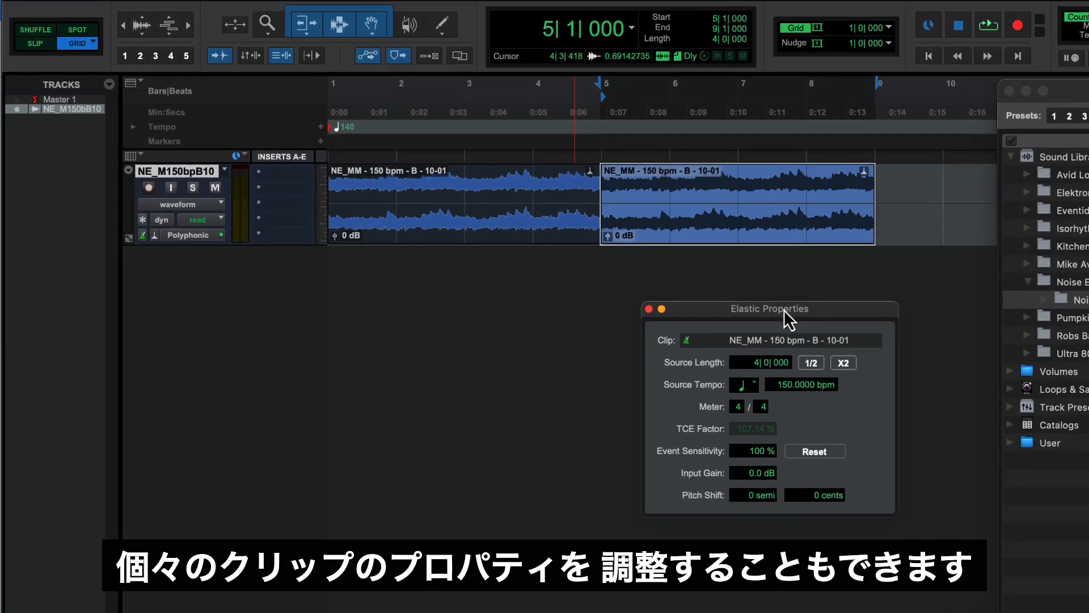
{"action": "left_click_drag", "start_coordinate": [708, 320], "coordinate": [685, 307]}
{"action": "key", "text": "space"}
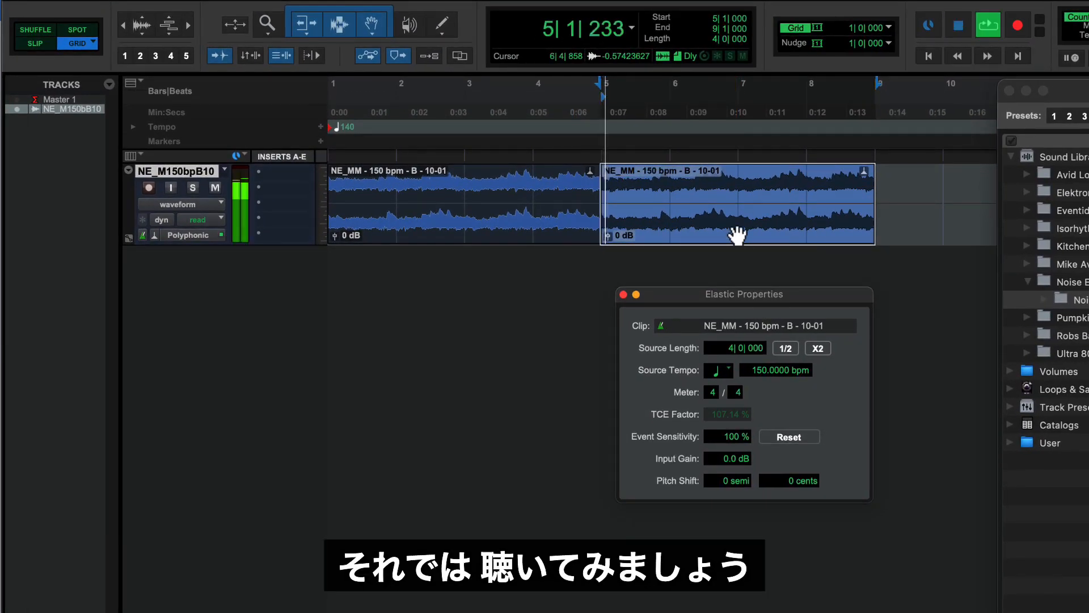
Step: Set the duplicated clip's pitch shift to -2 semitones while it loops, then stop playback
{"action": "key", "text": "Down"}
{"action": "key", "text": "Down"}
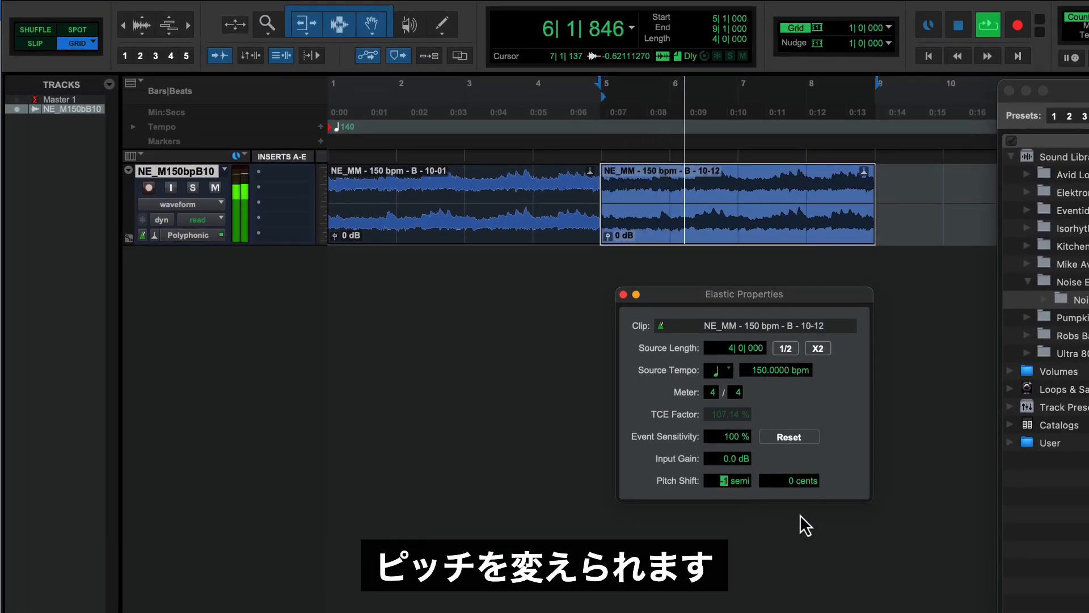
{"action": "key", "text": "Down"}
{"action": "key", "text": "Down"}
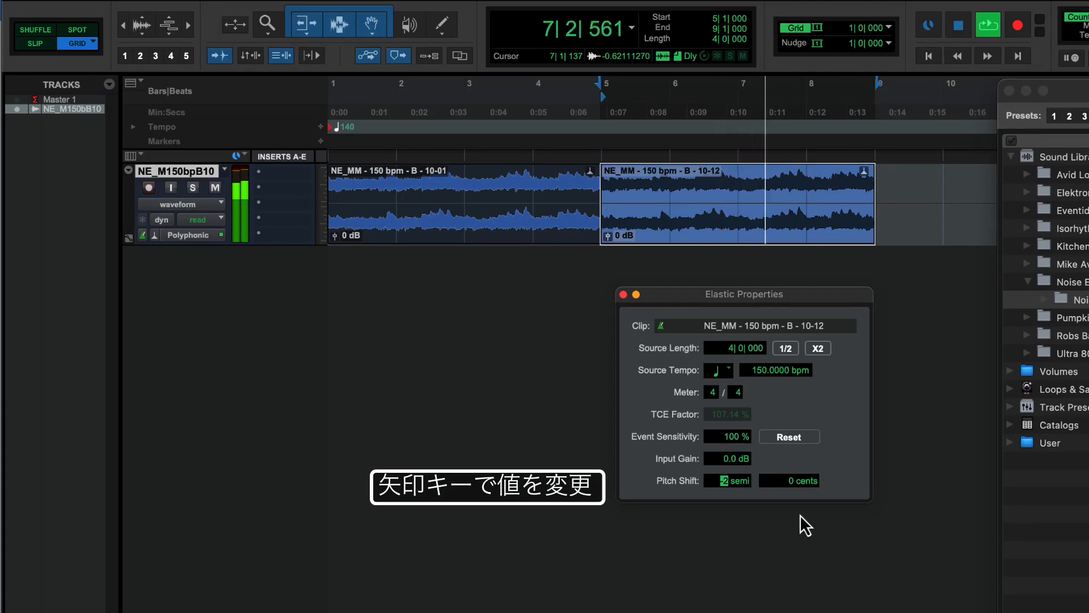
{"action": "key", "text": "Up"}
{"action": "key", "text": "Up"}
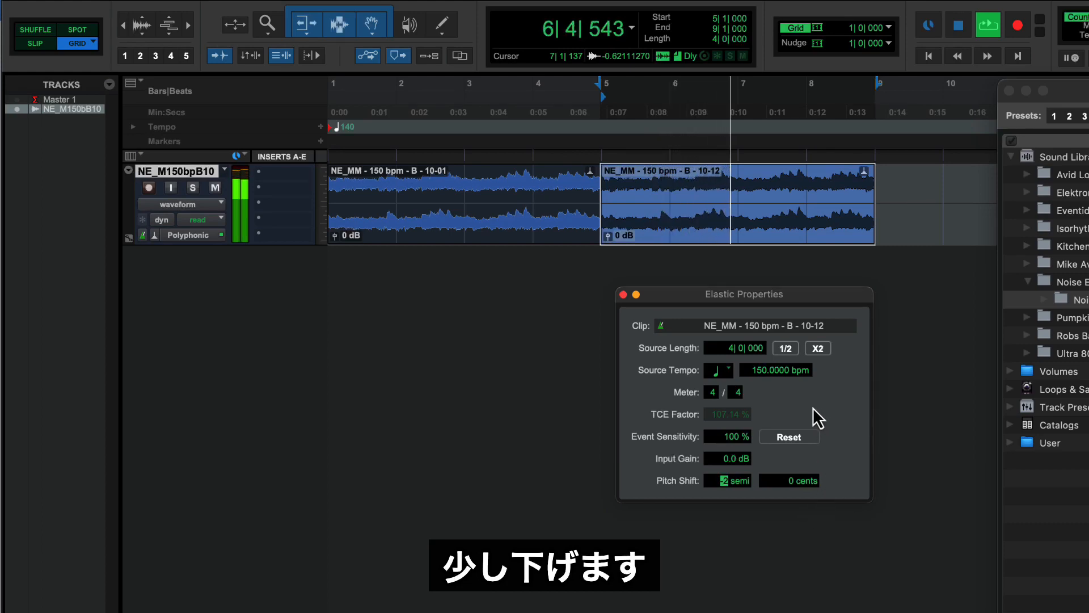
{"action": "key", "text": "space"}
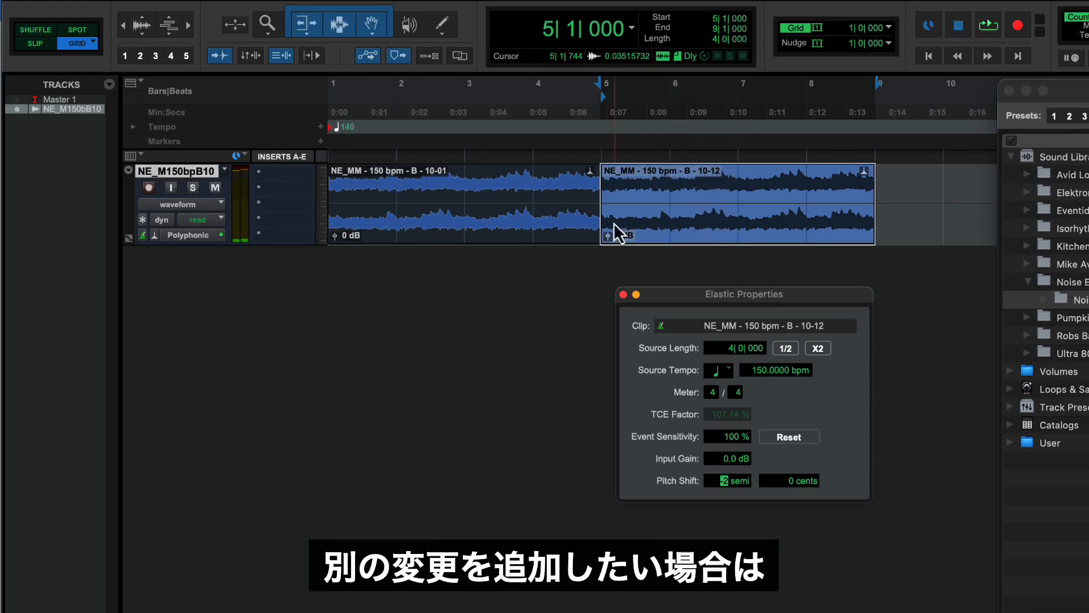
Step: Select bar 7 to bar 8 of the duplicated clip and separate that one-bar section into its own clip
{"action": "left_click", "coordinate": [739, 196]}
{"action": "left_click_drag", "start_coordinate": [740, 195], "coordinate": [802, 200]}
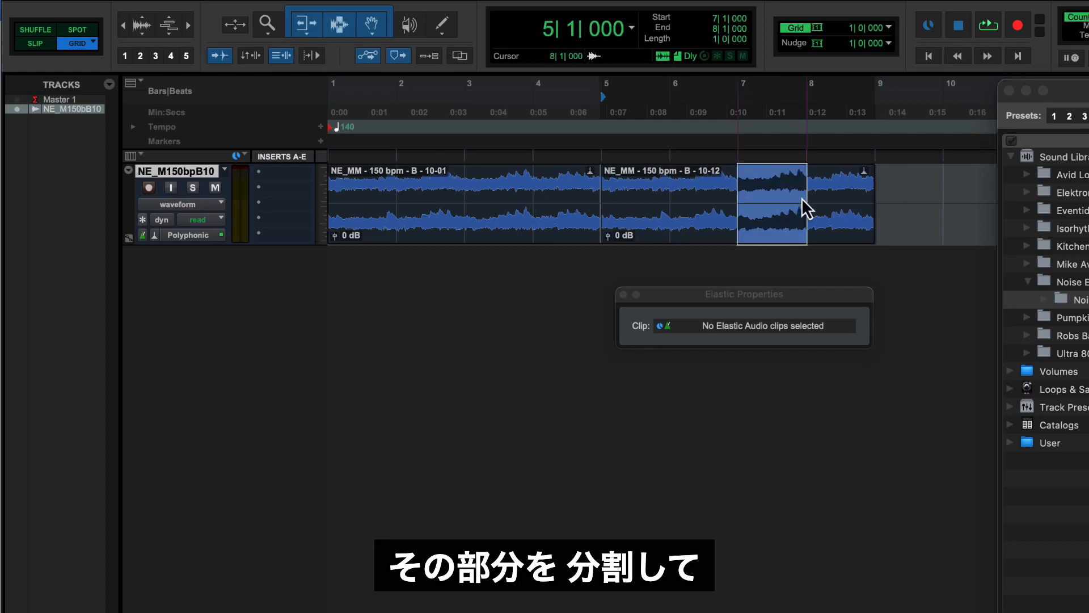
{"action": "key", "text": "b"}
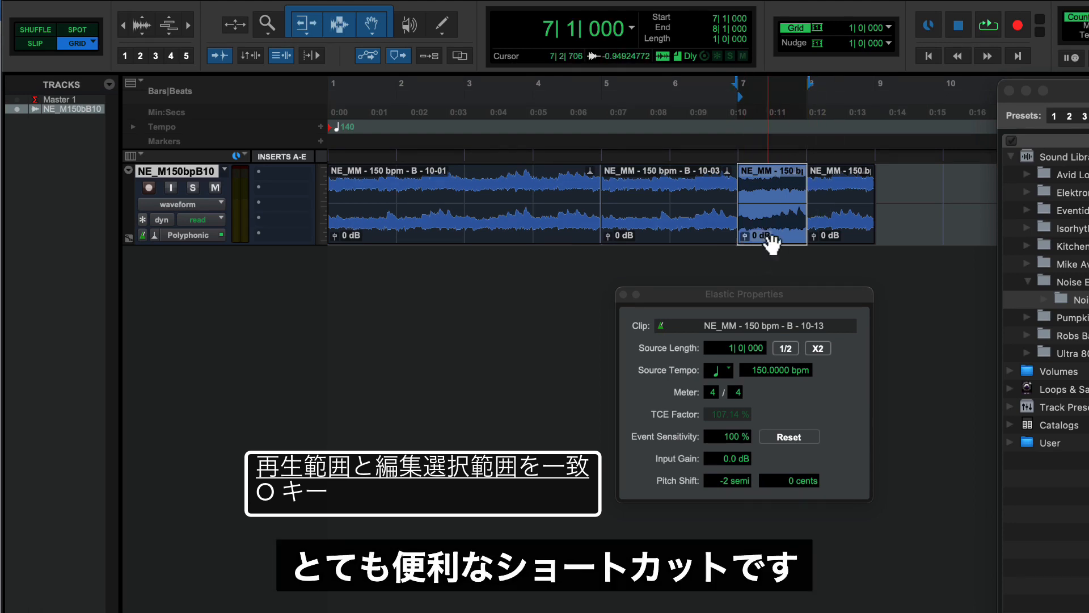
Step: Set the separated bar 7 clip's pitch shift to -4 semitones while it loops, and stop playback
{"action": "key", "text": "space"}
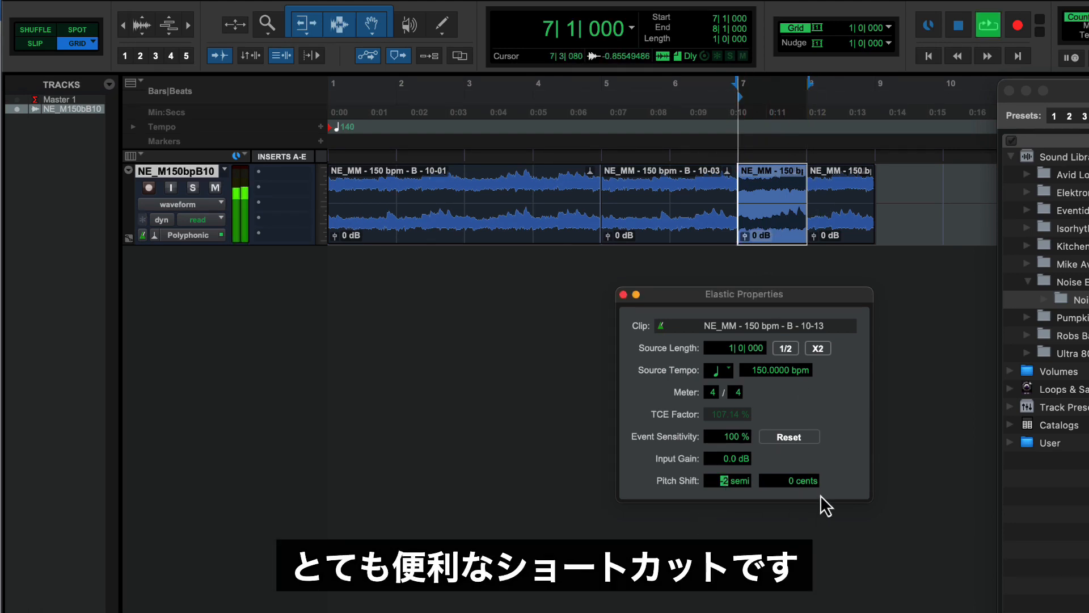
{"action": "key", "text": "Up"}
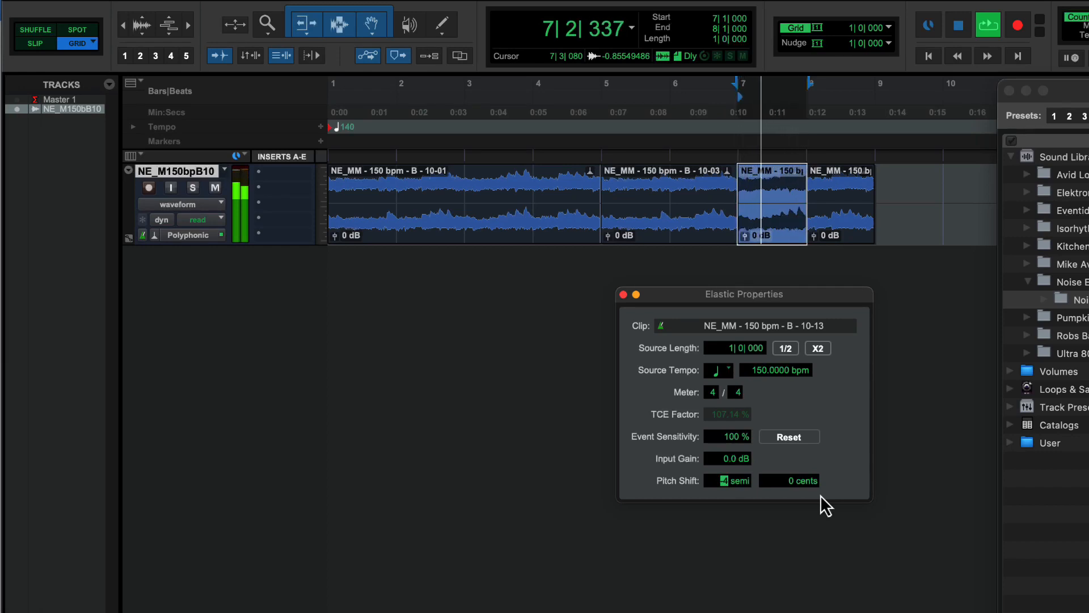
{"action": "key", "text": "space"}
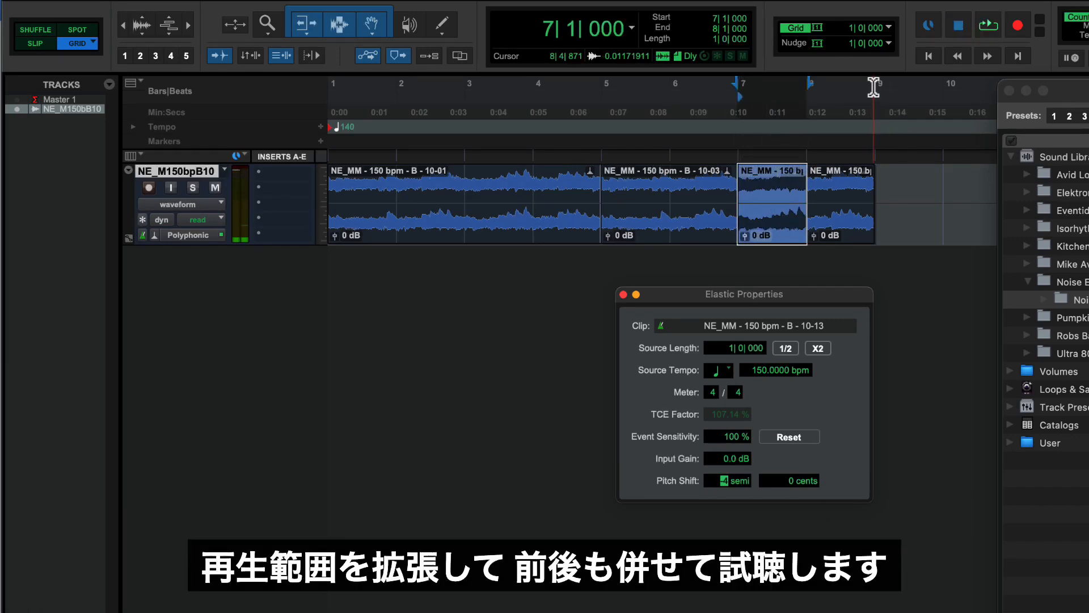
Step: Extend the loop range to cover bars 1 to 9 and play the edited section from bar 6
{"action": "left_click_drag", "start_coordinate": [873, 88], "coordinate": [315, 85]}
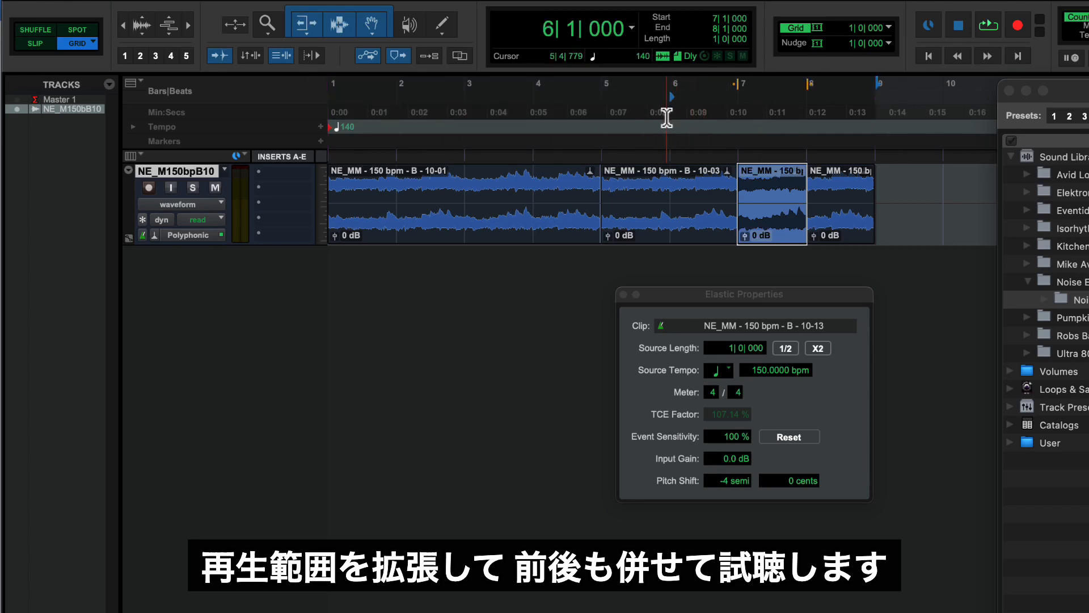
{"action": "key", "text": "space"}
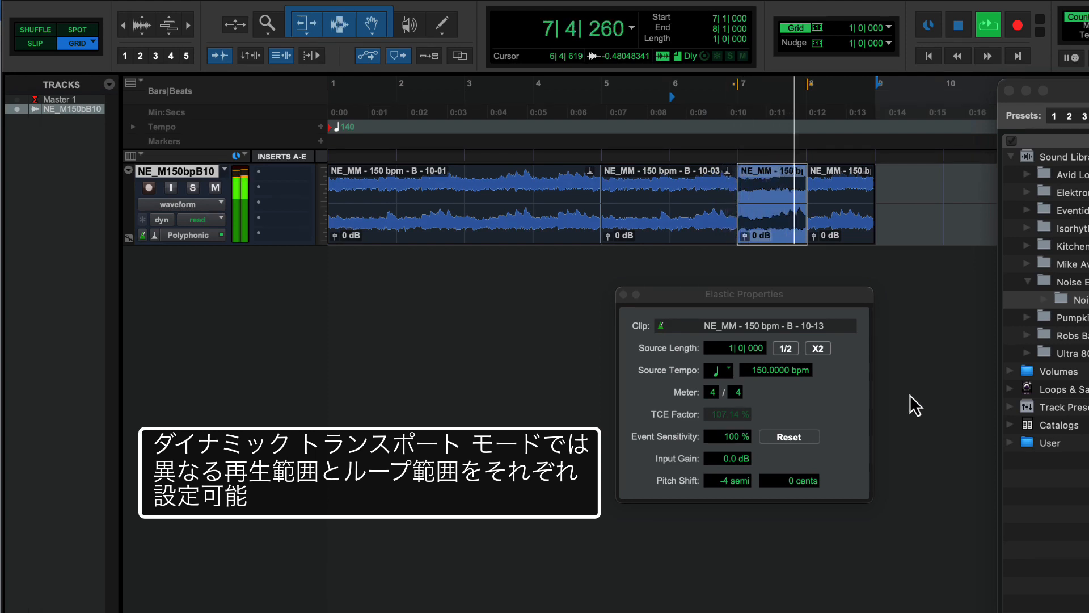
{"action": "key", "text": "space"}
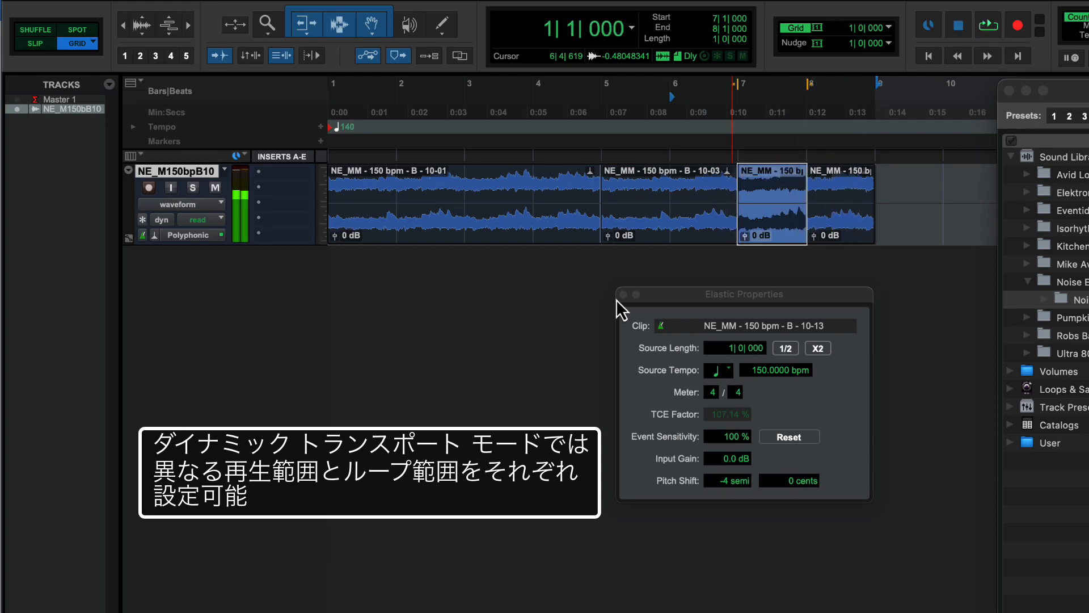
Step: Close the Elastic Properties window and move the playback start back to bar 1
{"action": "left_click", "coordinate": [623, 294]}
{"action": "left_click_drag", "start_coordinate": [672, 98], "coordinate": [529, 113]}
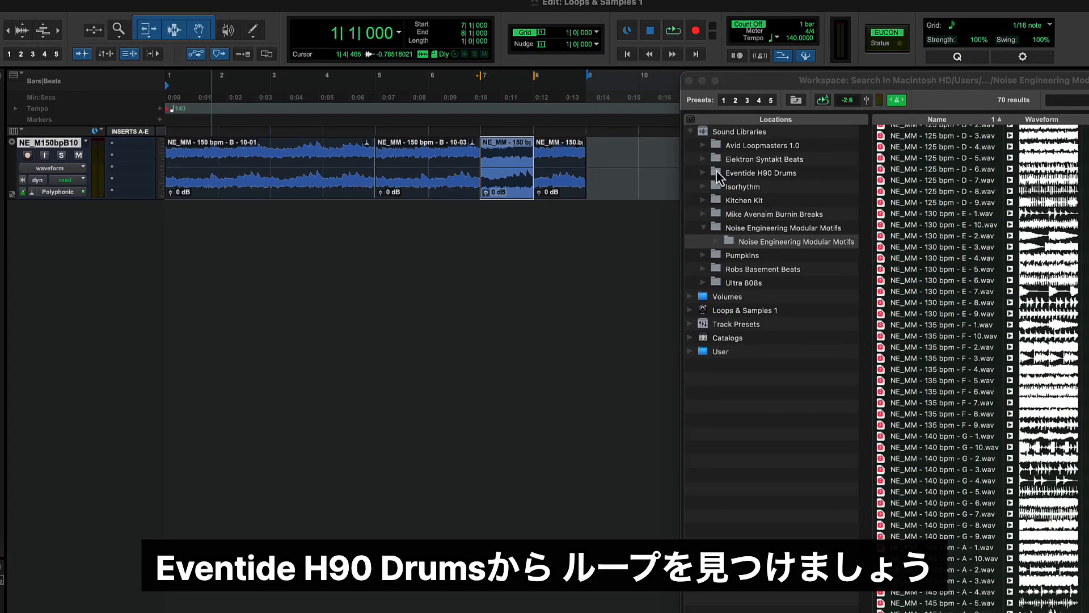
Step: Expand Eventide H90 Drums in the sound libraries and show the contents of its Eventide H90 Loops subfolder
{"action": "left_click", "coordinate": [703, 173]}
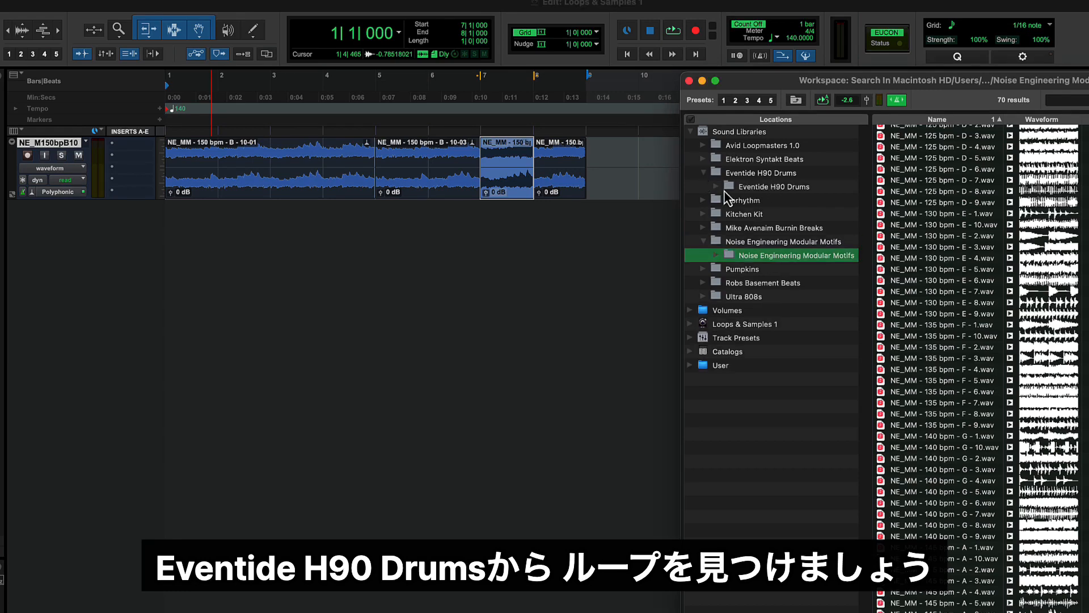
{"action": "left_click", "coordinate": [717, 187]}
{"action": "left_click", "coordinate": [792, 201]}
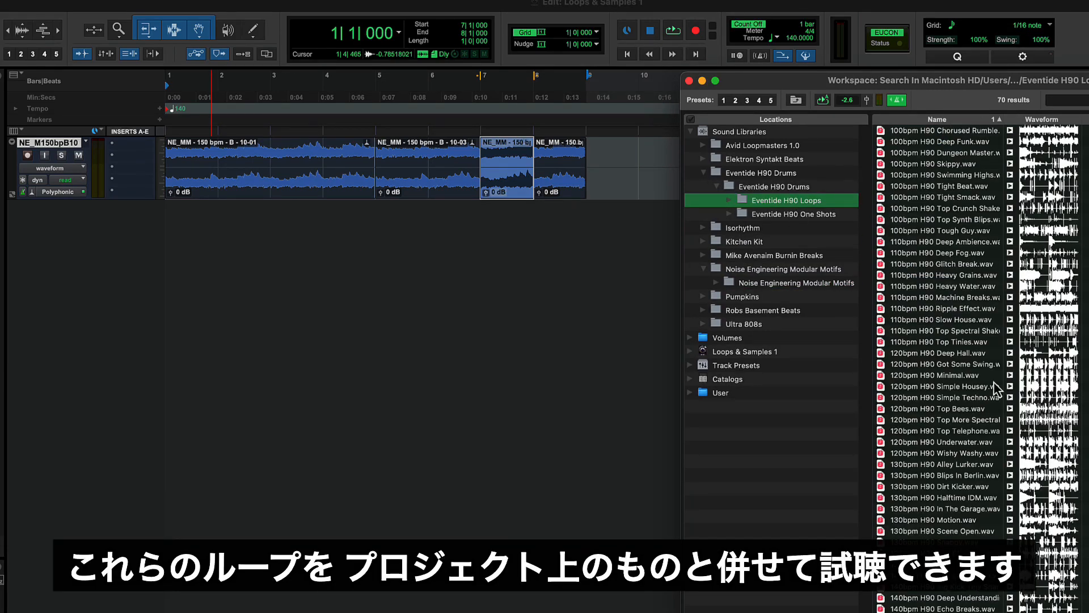
Step: Play the session and audition the H90 loops Dungeon Master, Swimming Highs and Tight Beat along with it, then stop
{"action": "left_click", "coordinate": [537, 9]}
{"action": "key", "text": "space"}
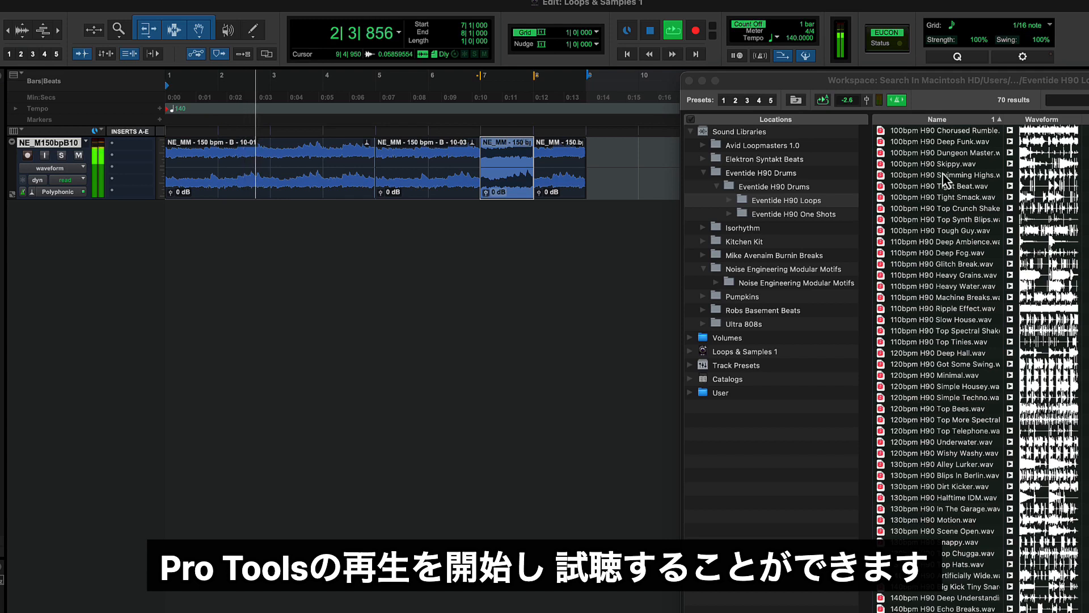
{"action": "left_click", "coordinate": [954, 153]}
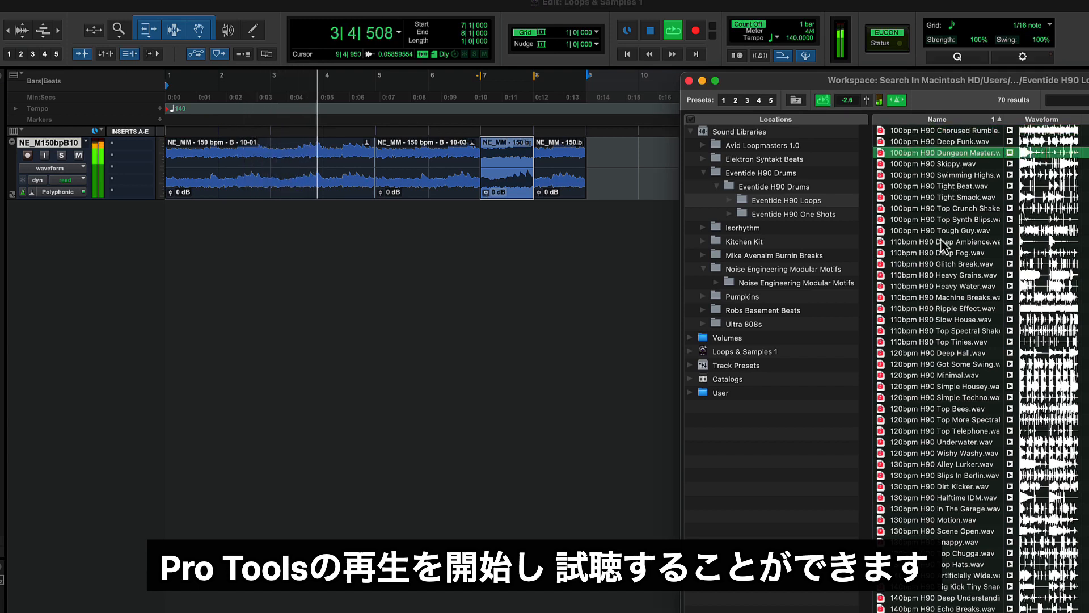
{"action": "left_click", "coordinate": [941, 178]}
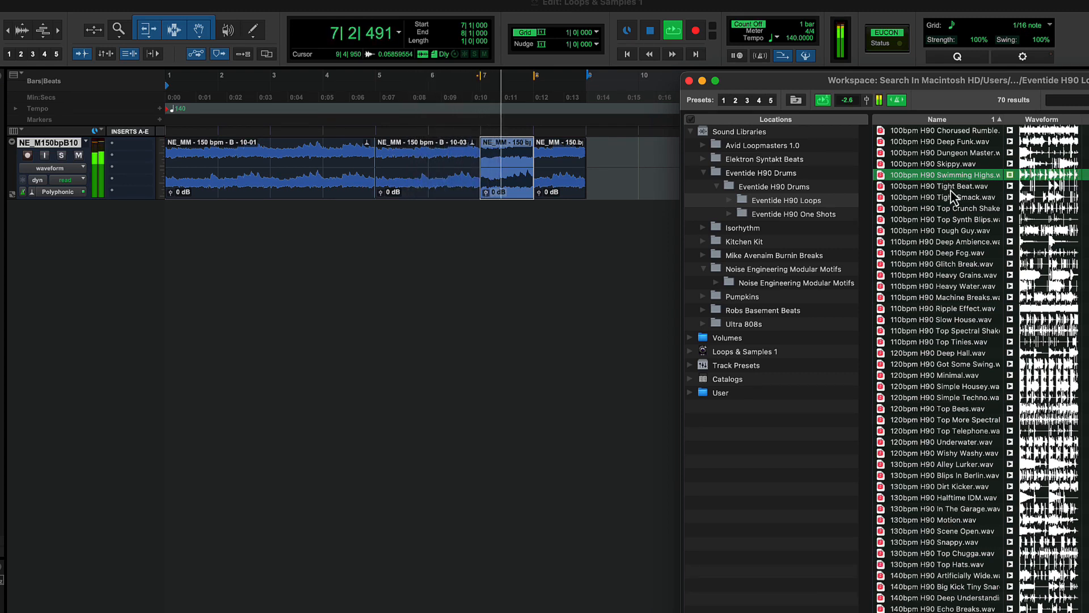
{"action": "left_click", "coordinate": [951, 190]}
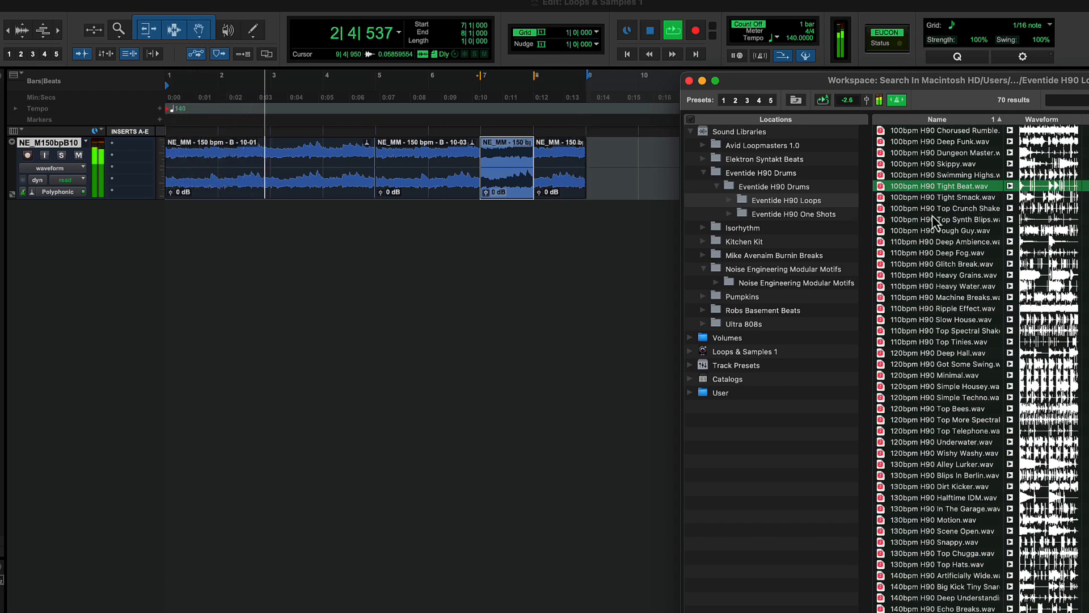
{"action": "left_click", "coordinate": [611, 14]}
{"action": "key", "text": "space"}
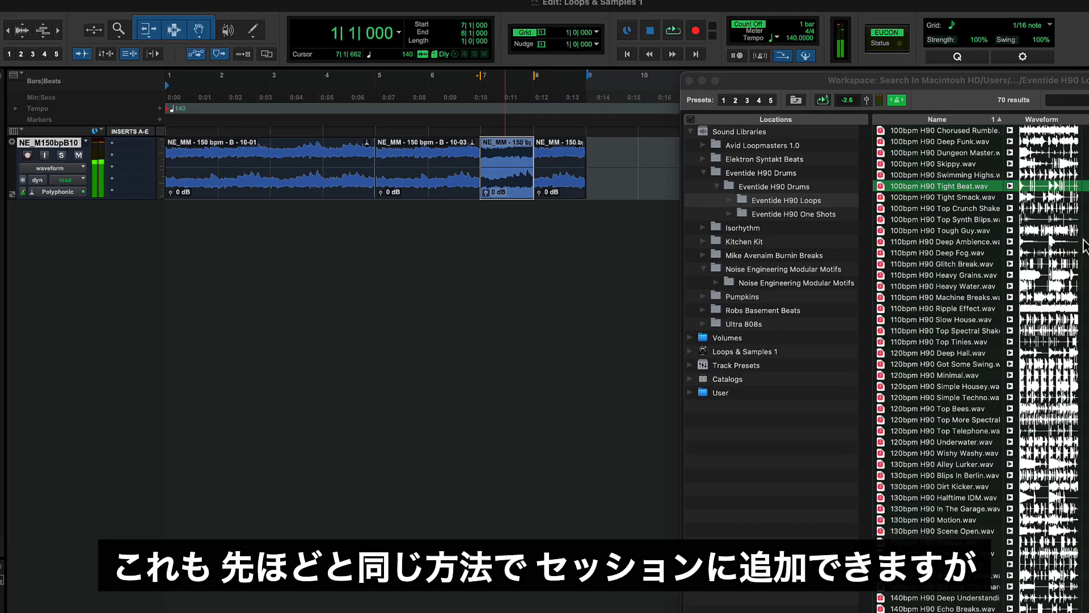
Step: Add 100bpm H90 Tight Beat.wav to the track list so it sits on a new track at the session start
{"action": "left_click", "coordinate": [951, 193]}
{"action": "left_click_drag", "start_coordinate": [951, 196], "coordinate": [247, 233]}
{"action": "left_click_drag", "start_coordinate": [311, 176], "coordinate": [22, 100]}
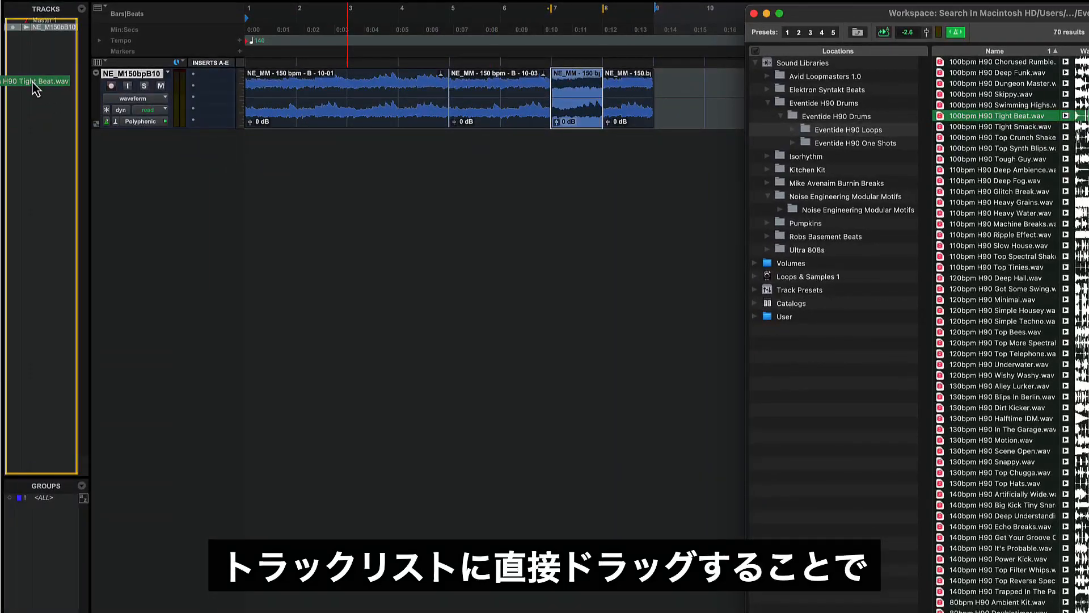
{"action": "left_click_drag", "start_coordinate": [22, 59], "coordinate": [18, 63]}
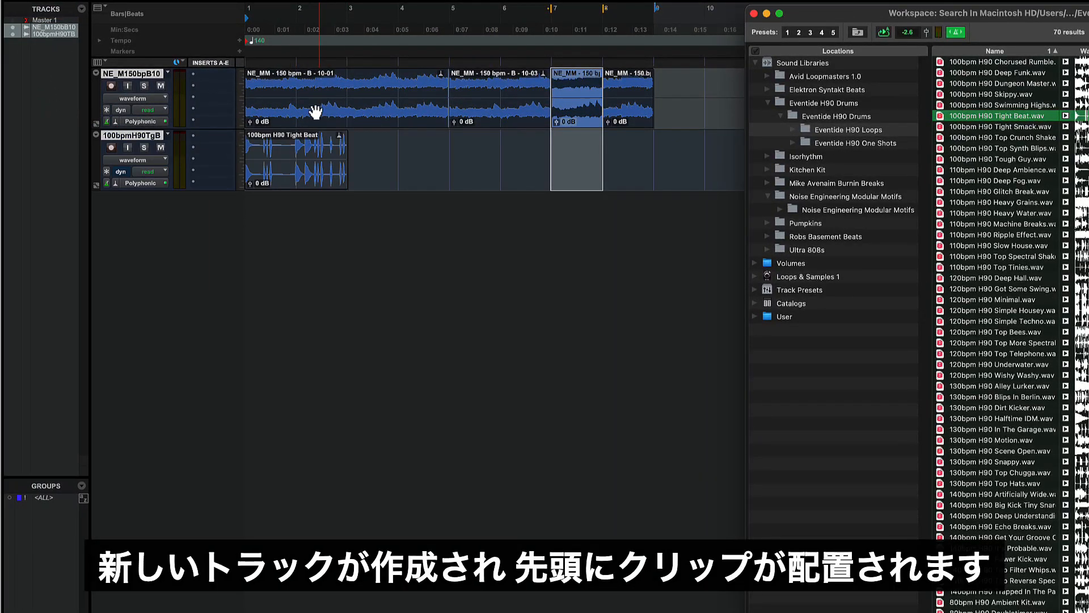
Step: Duplicate the 100bpm H90 Tight Beat clip three times so the beat fills bars 1 to 9
{"action": "left_click", "coordinate": [295, 162]}
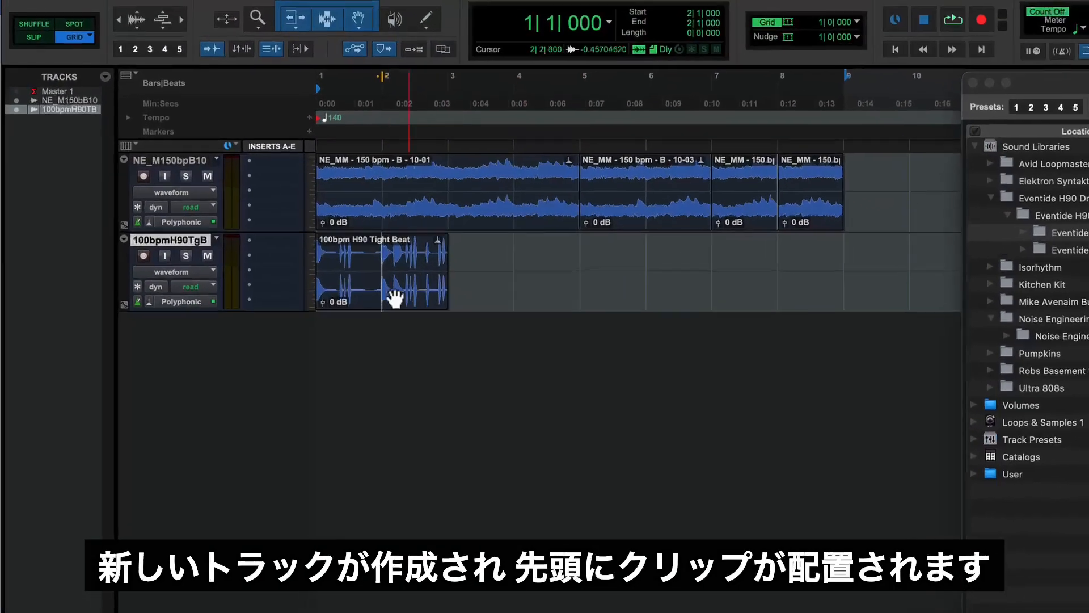
{"action": "left_click", "coordinate": [325, 205]}
{"action": "key", "text": "super+d"}
{"action": "key", "text": "super+d"}
{"action": "key", "text": "super+d"}
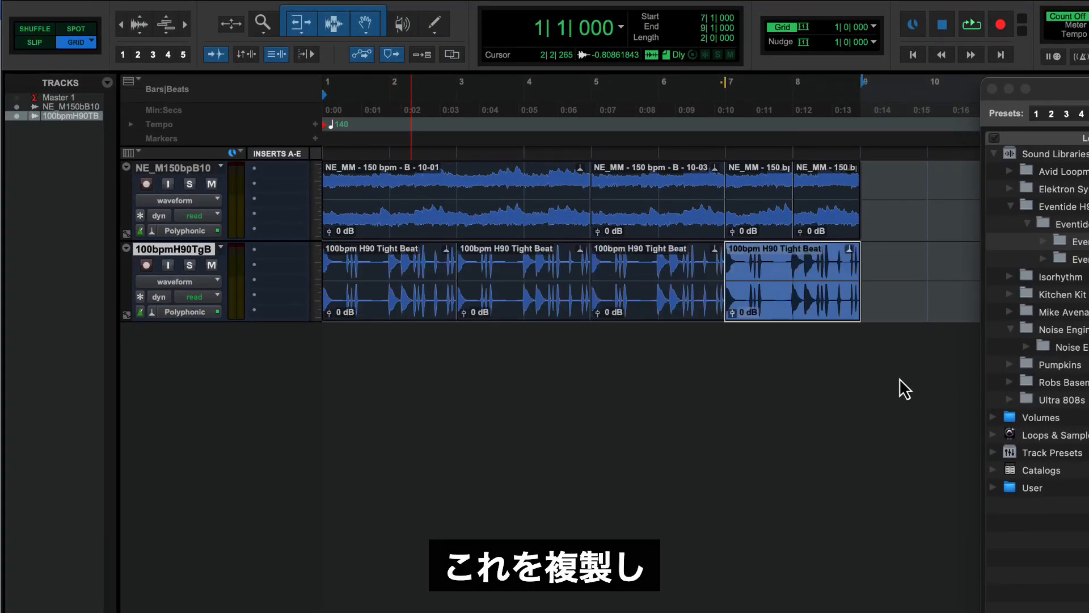
Step: Change the Tight Beat track's color to green and close the color palette
{"action": "double_click", "coordinate": [120, 280]}
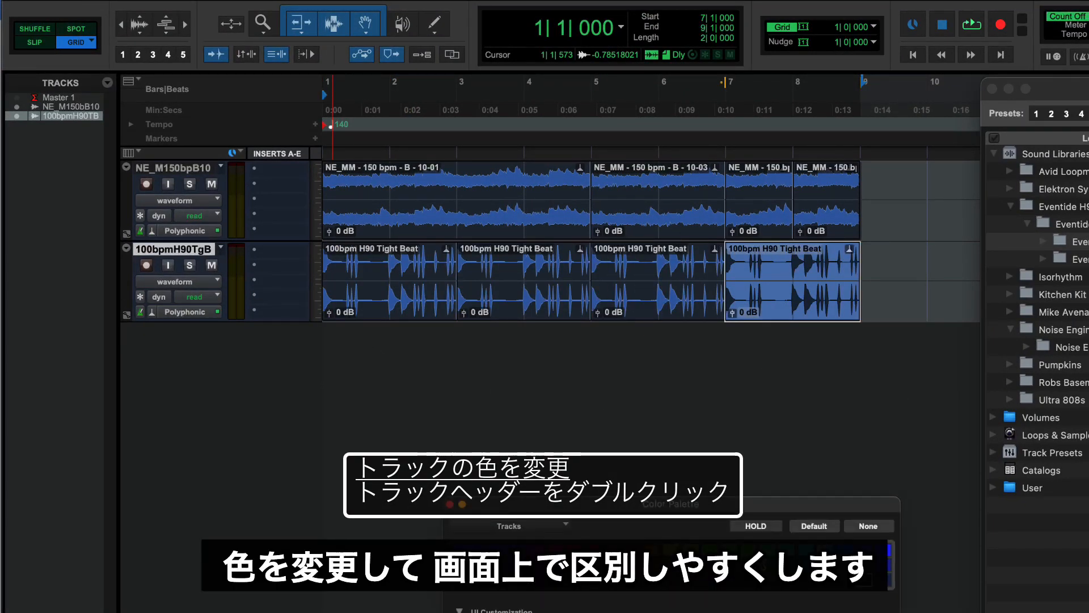
{"action": "left_click", "coordinate": [748, 550]}
{"action": "left_click", "coordinate": [450, 504]}
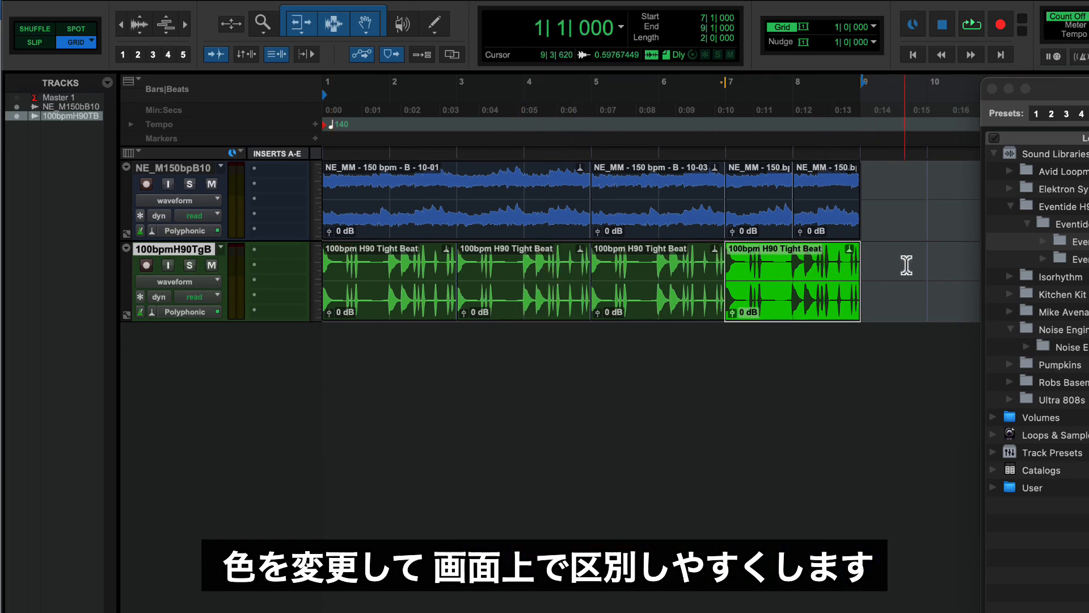
Step: Play the session and insert the moogerfooger Lowpass (stereo) plug-in in the Tight Beat track's first insert slot
{"action": "key", "text": "space"}
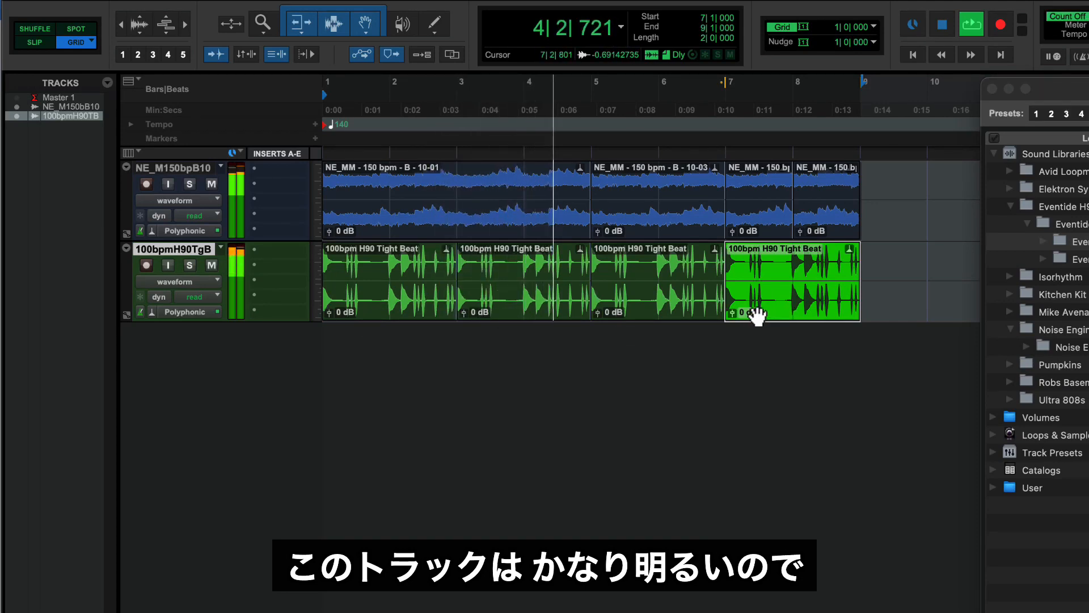
{"action": "left_click", "coordinate": [271, 252]}
{"action": "mouse_move", "coordinate": [278, 254]}
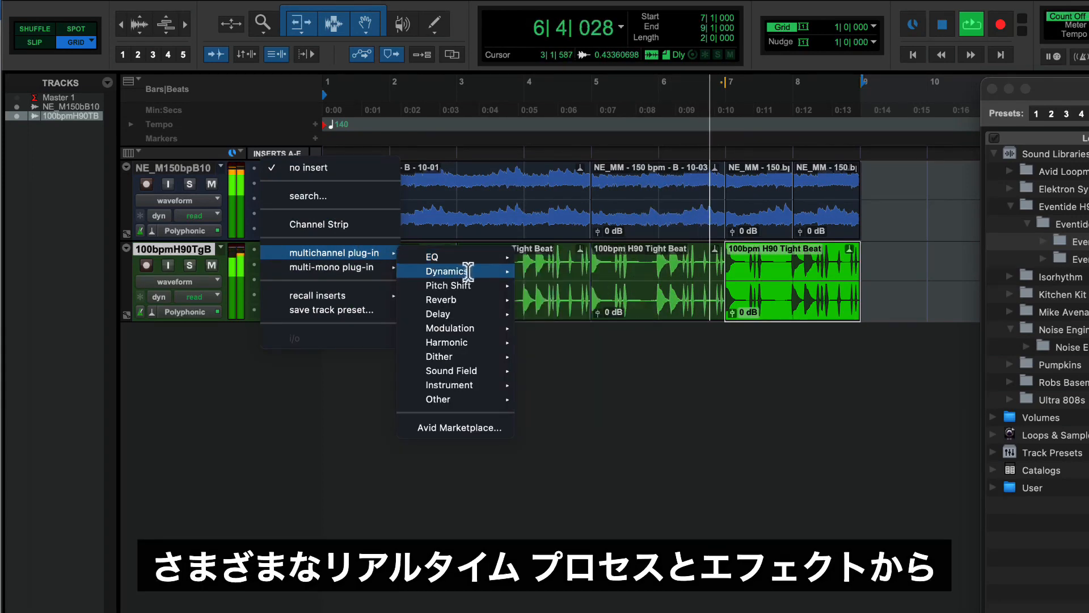
{"action": "mouse_move", "coordinate": [474, 301]}
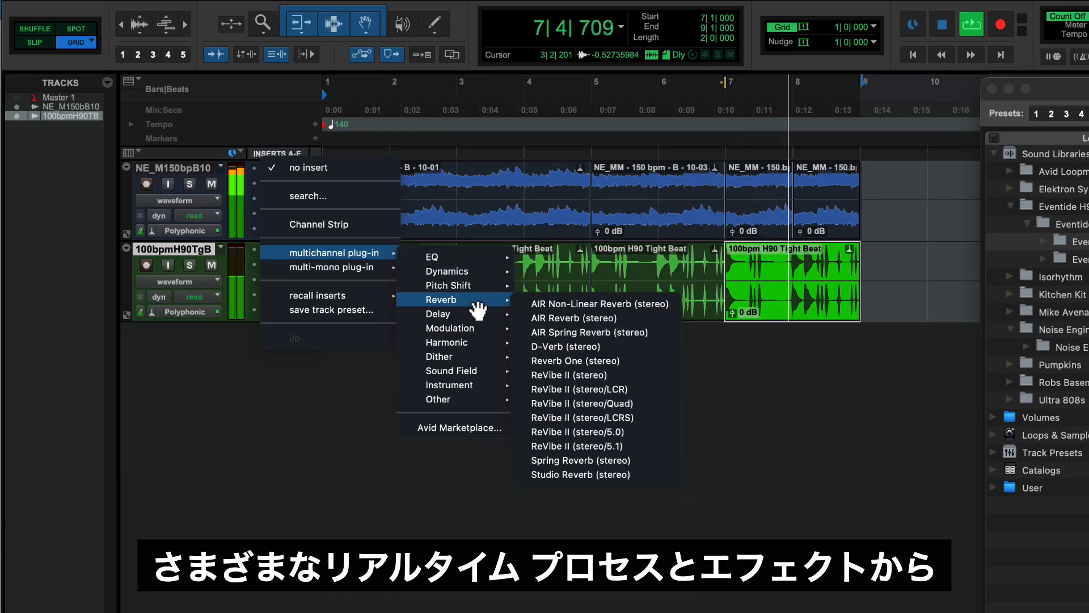
{"action": "mouse_move", "coordinate": [477, 330]}
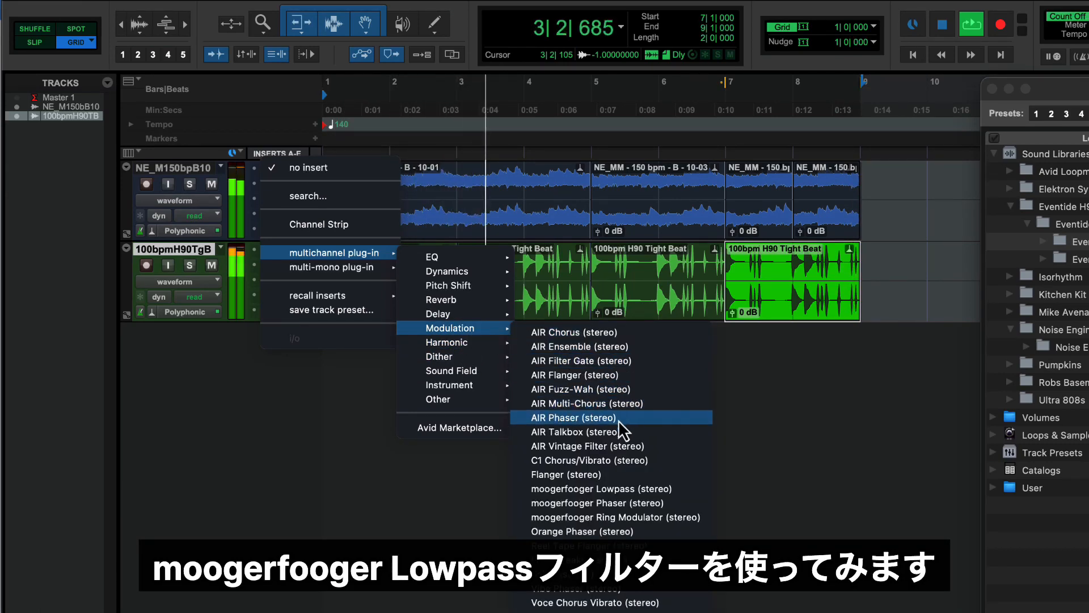
{"action": "left_click", "coordinate": [651, 488]}
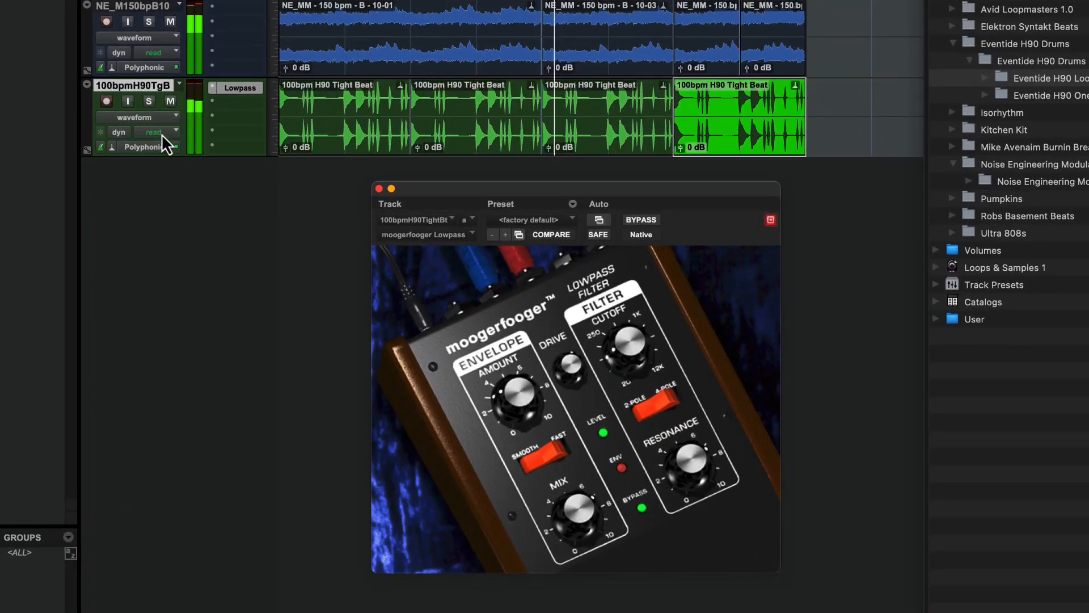
Step: Solo the Tight Beat track to try the Lowpass filter's cutoff, close the plug-in window and turn solo off
{"action": "left_click", "coordinate": [154, 124]}
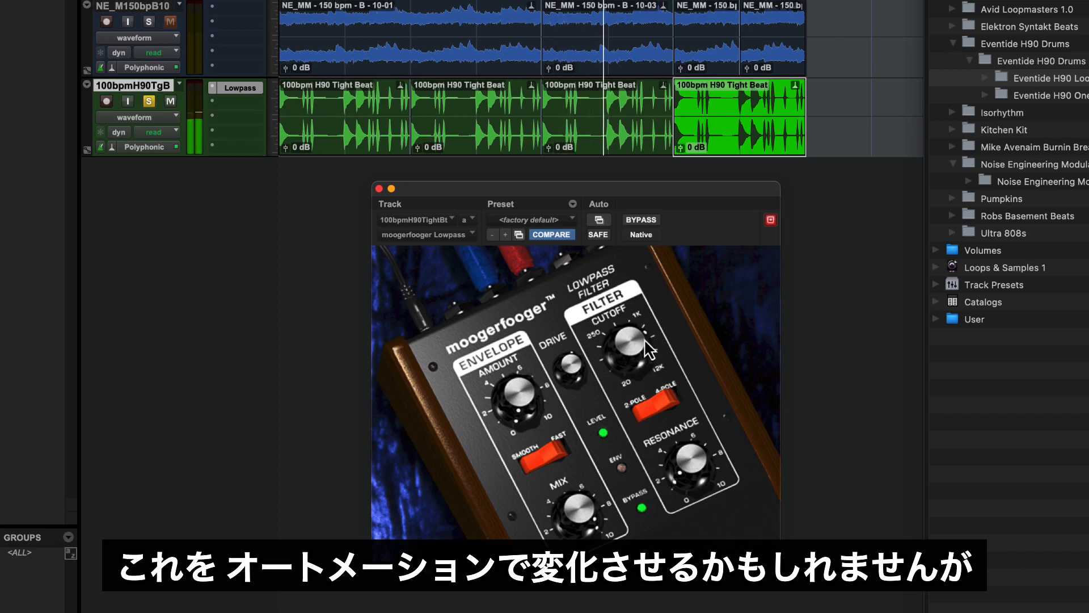
{"action": "left_click", "coordinate": [379, 189]}
{"action": "left_click", "coordinate": [150, 103]}
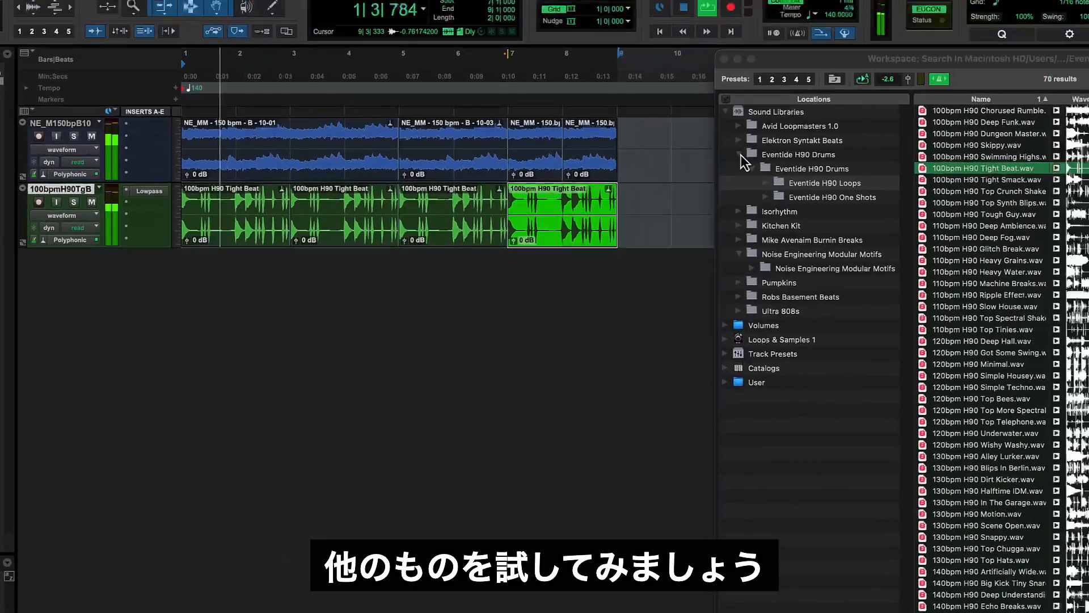
Step: Open the Kitchen Loops folder inside the Kitchen Kit sound library
{"action": "left_click", "coordinate": [927, 57]}
{"action": "left_click", "coordinate": [924, 142]}
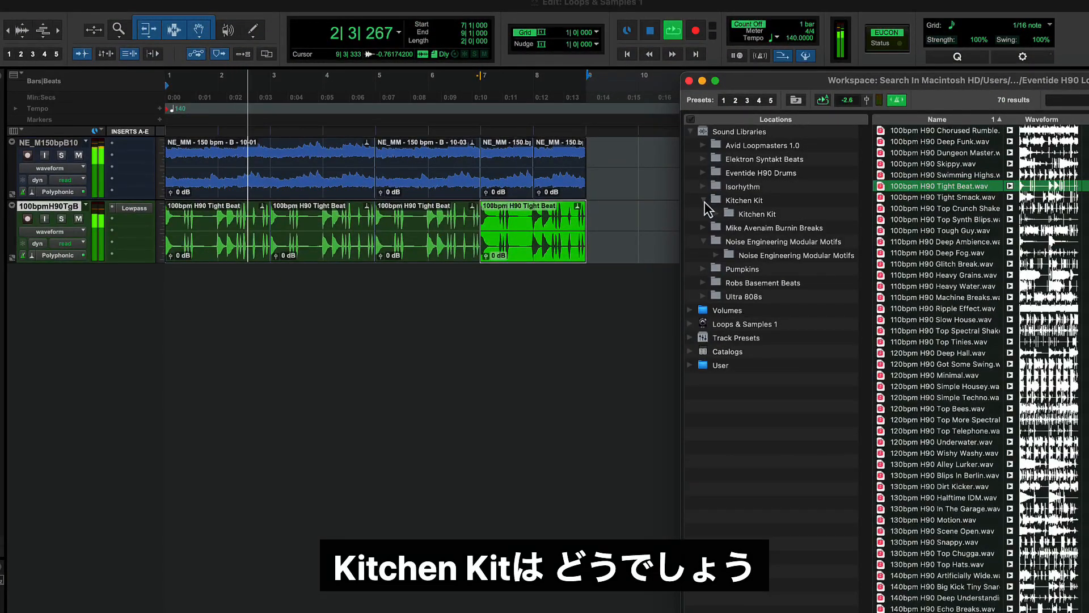
{"action": "left_click", "coordinate": [716, 215]}
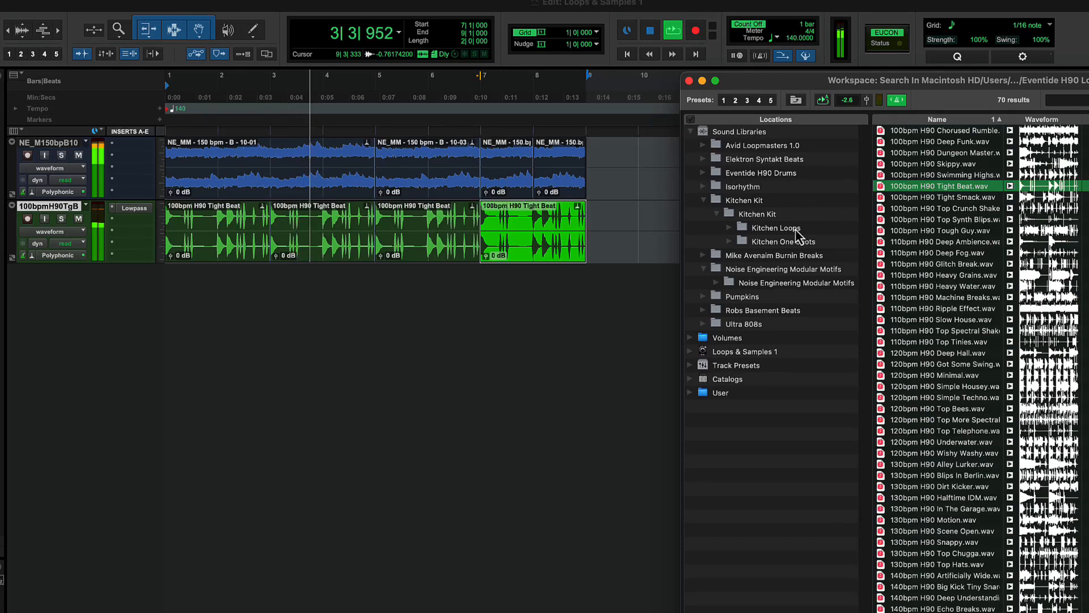
{"action": "left_click", "coordinate": [743, 229]}
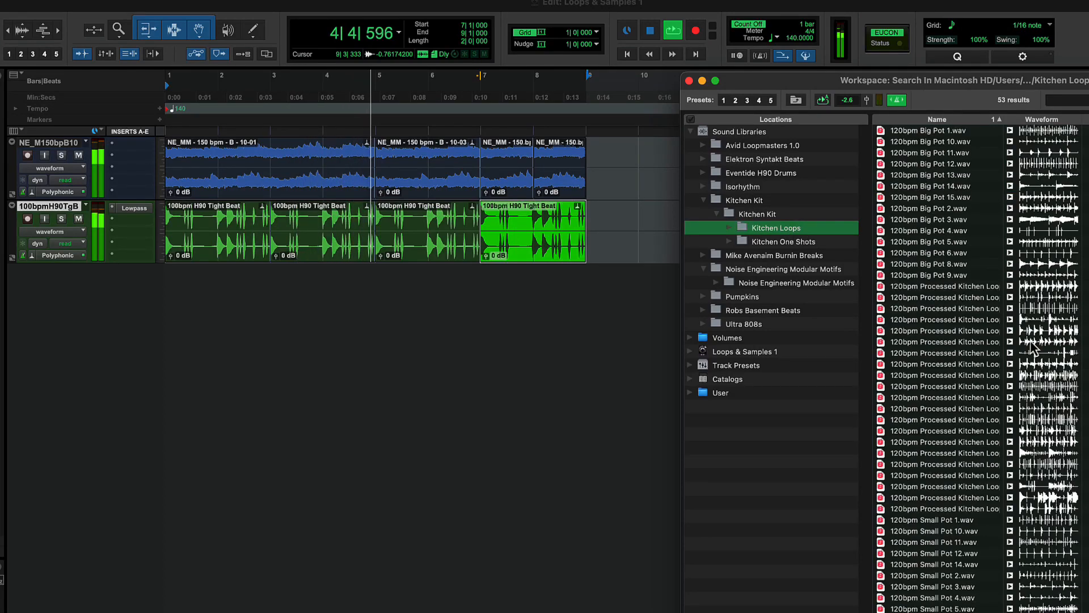
Step: Audition several 120bpm Processed Kitchen Loops against the playing session, then stop playback
{"action": "left_click", "coordinate": [1011, 287]}
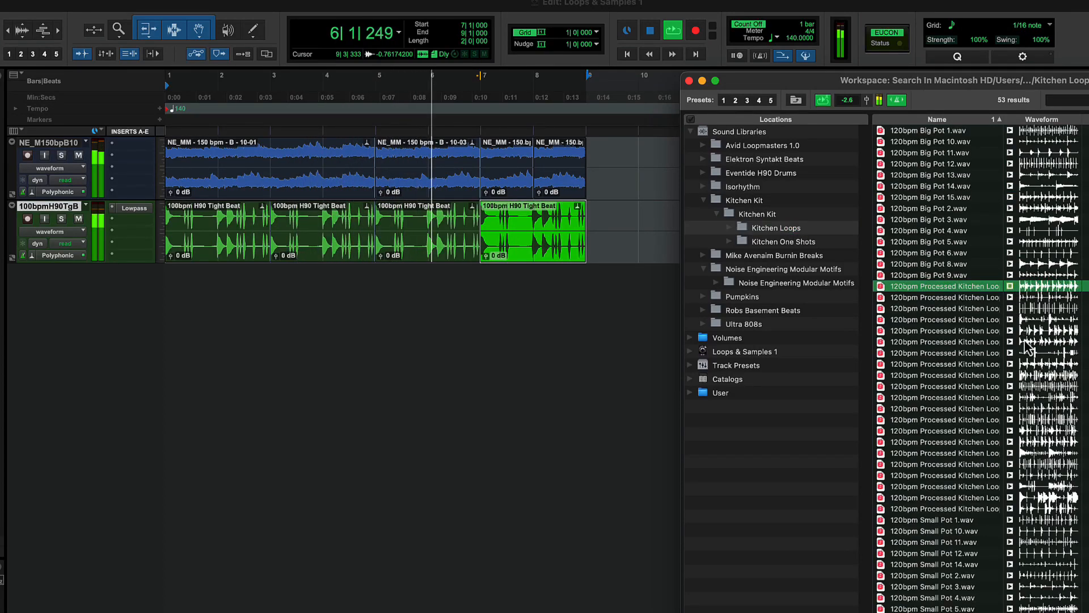
{"action": "left_click", "coordinate": [1010, 363]}
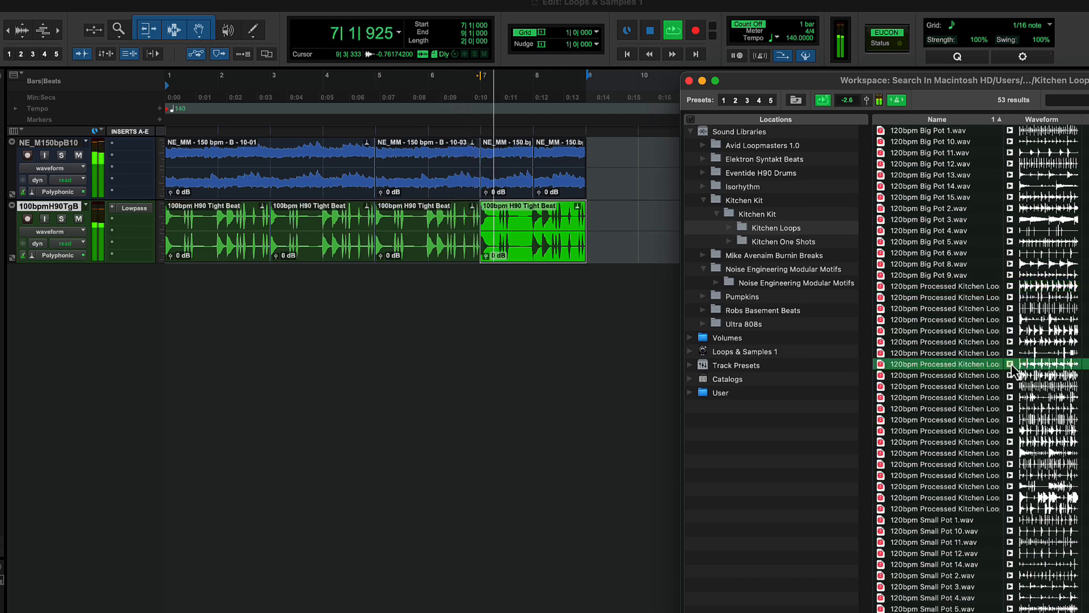
{"action": "left_click", "coordinate": [1010, 441]}
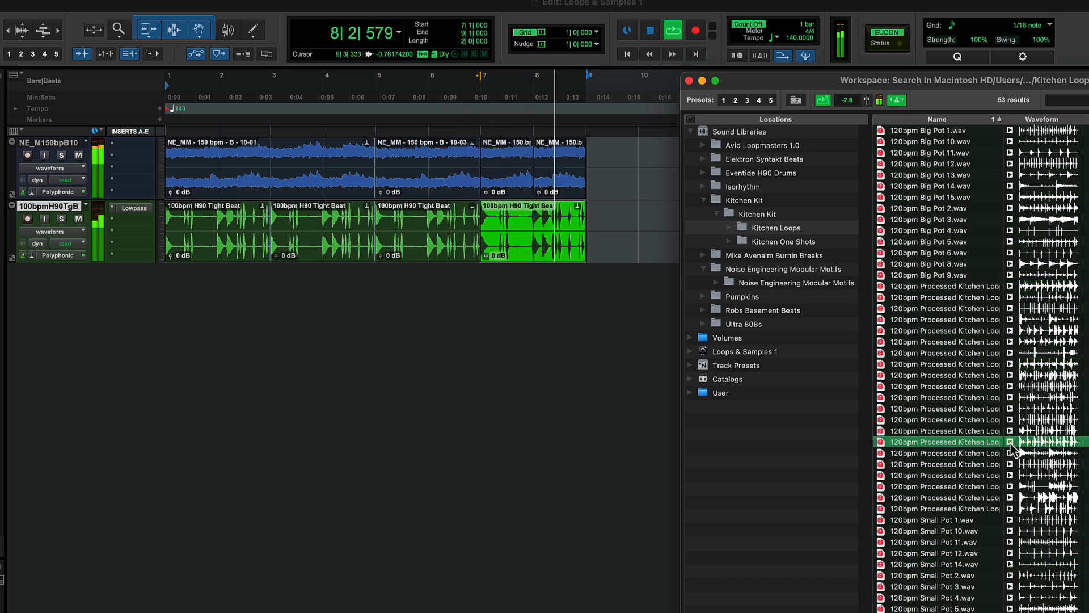
{"action": "left_click", "coordinate": [1011, 453]}
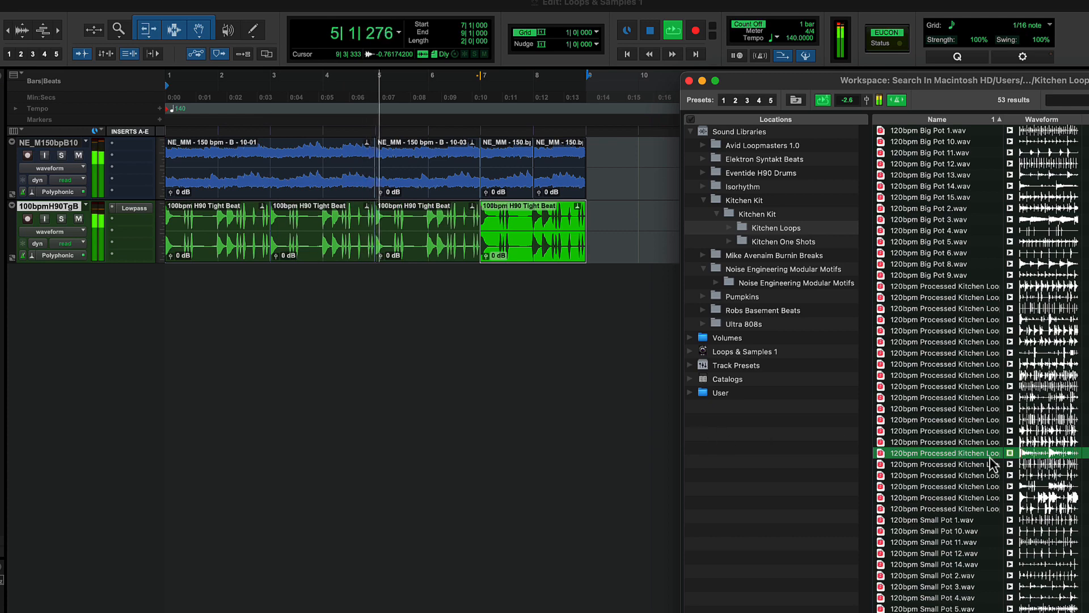
{"action": "left_click", "coordinate": [603, 350]}
{"action": "key", "text": "space"}
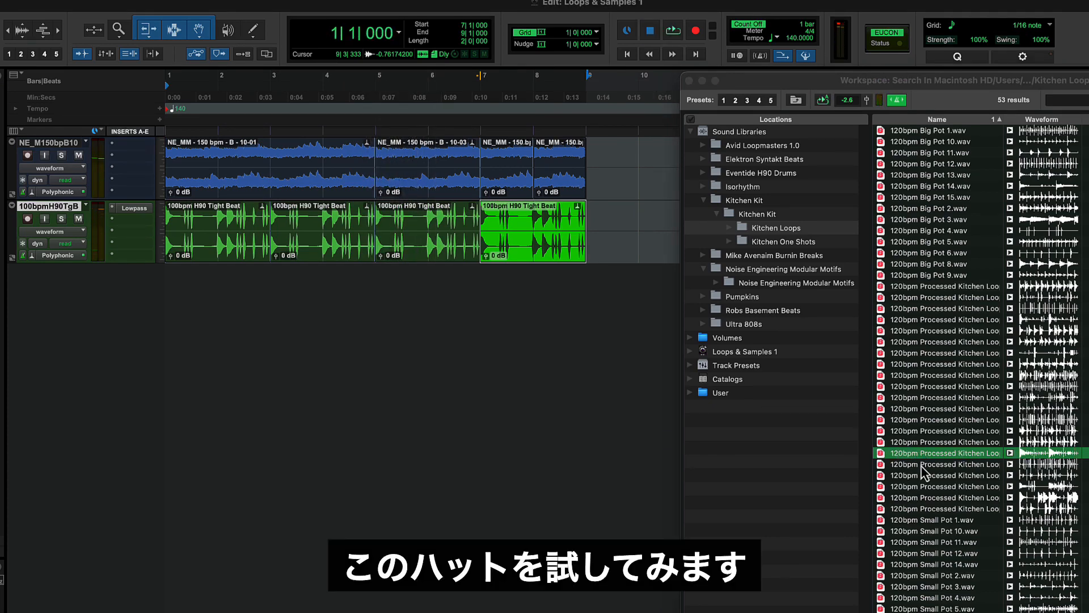
Step: Add the last auditioned 120bpm Processed Kitchen Loop as a new track and duplicate its clip three times to fill bars 1 to 9
{"action": "left_click_drag", "start_coordinate": [921, 466], "coordinate": [61, 238]}
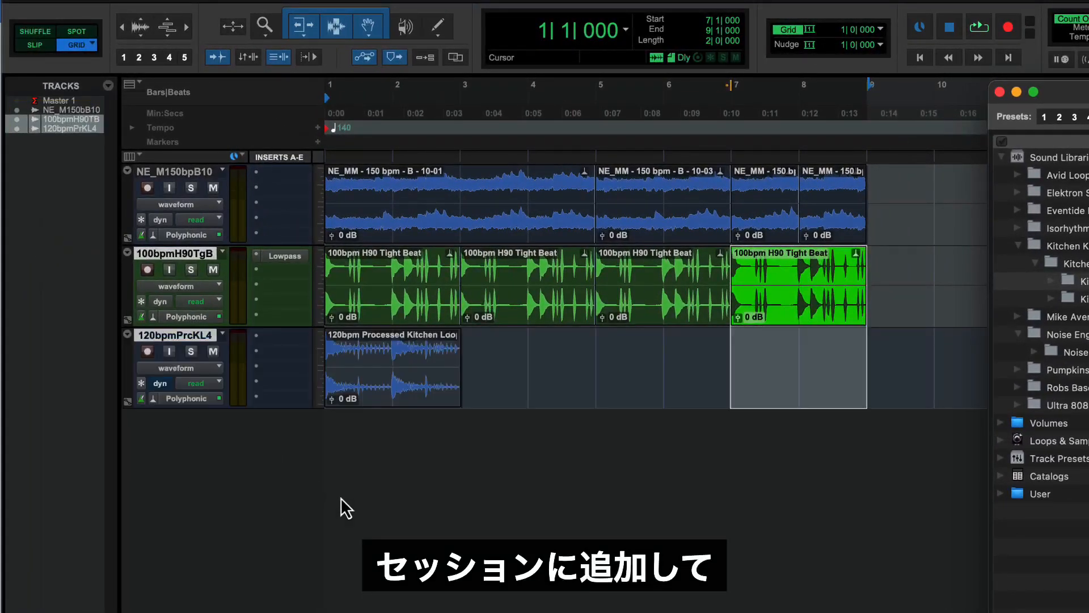
{"action": "left_click", "coordinate": [396, 400]}
{"action": "key", "text": "super+d"}
{"action": "key", "text": "super+d"}
{"action": "key", "text": "super+d"}
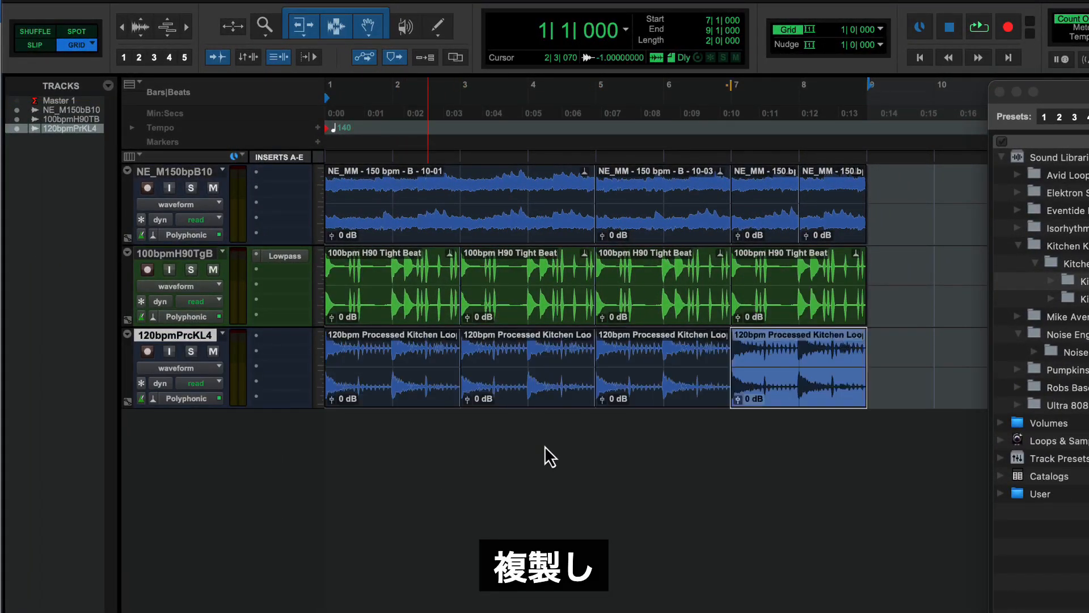
Step: Change the Processed Kitchen Loop track's color to orange and close the color palette
{"action": "double_click", "coordinate": [128, 366]}
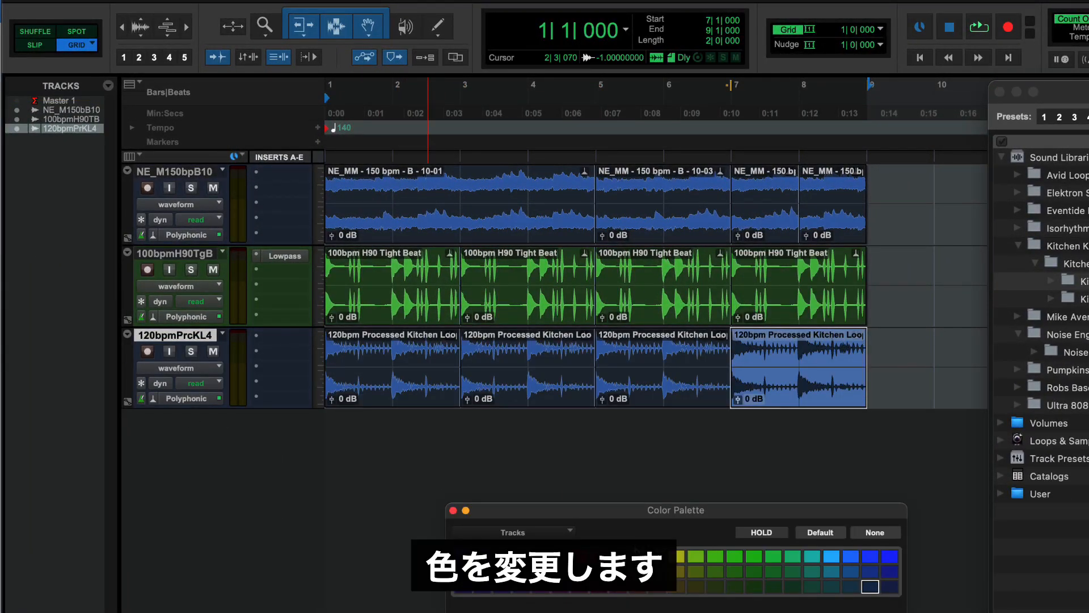
{"action": "left_click", "coordinate": [620, 557]}
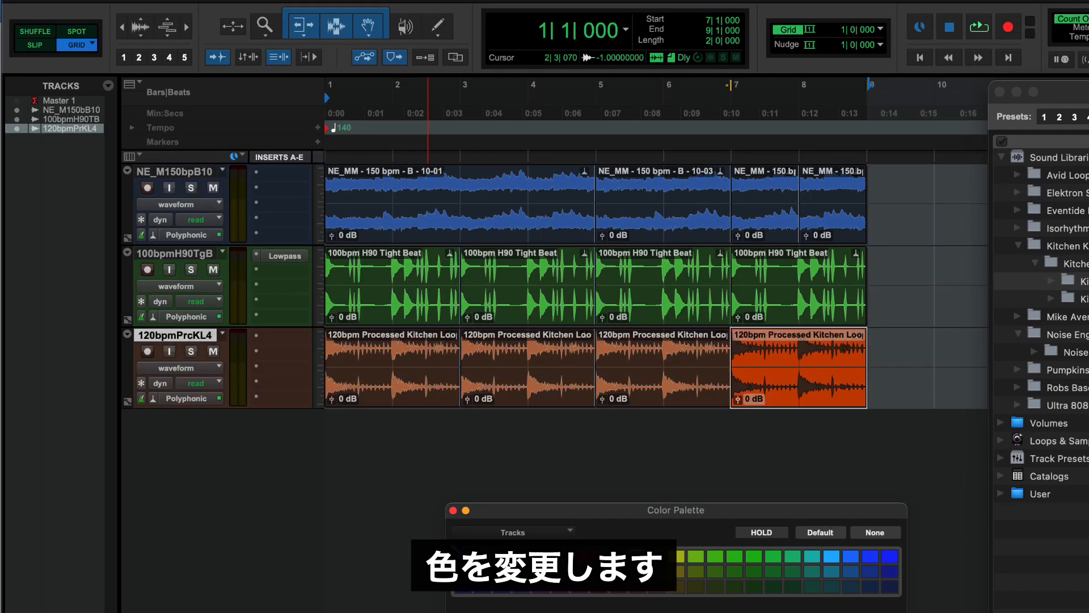
{"action": "left_click", "coordinate": [453, 510]}
Step: Solo and play the Processed Kitchen Loop track and insert Channel Strip in its first insert slot
{"action": "left_click", "coordinate": [191, 351]}
{"action": "key", "text": "space"}
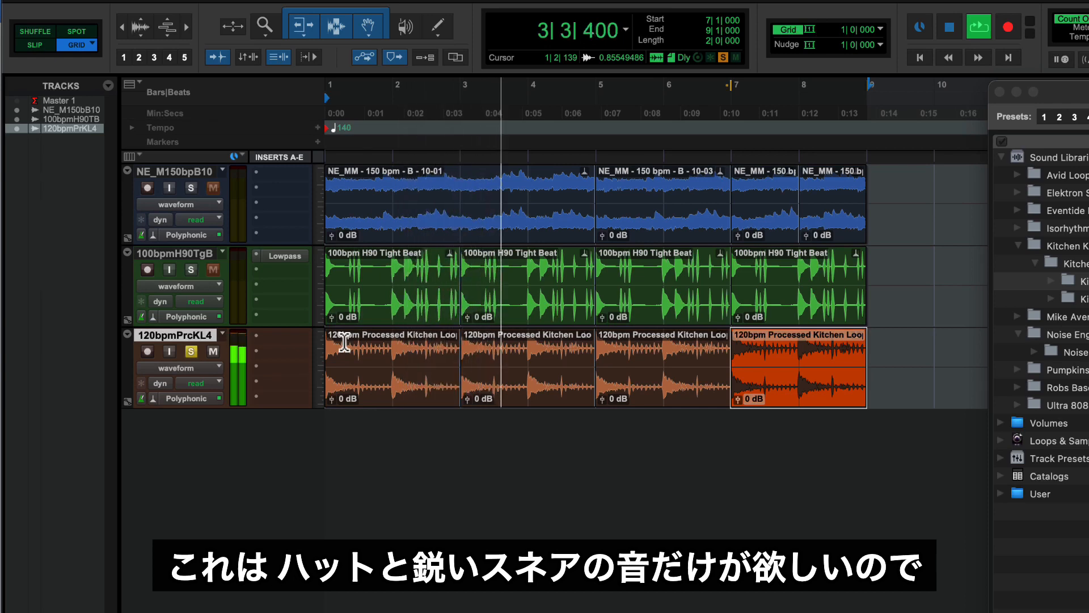
{"action": "left_click", "coordinate": [275, 337]}
{"action": "left_click", "coordinate": [505, 369]}
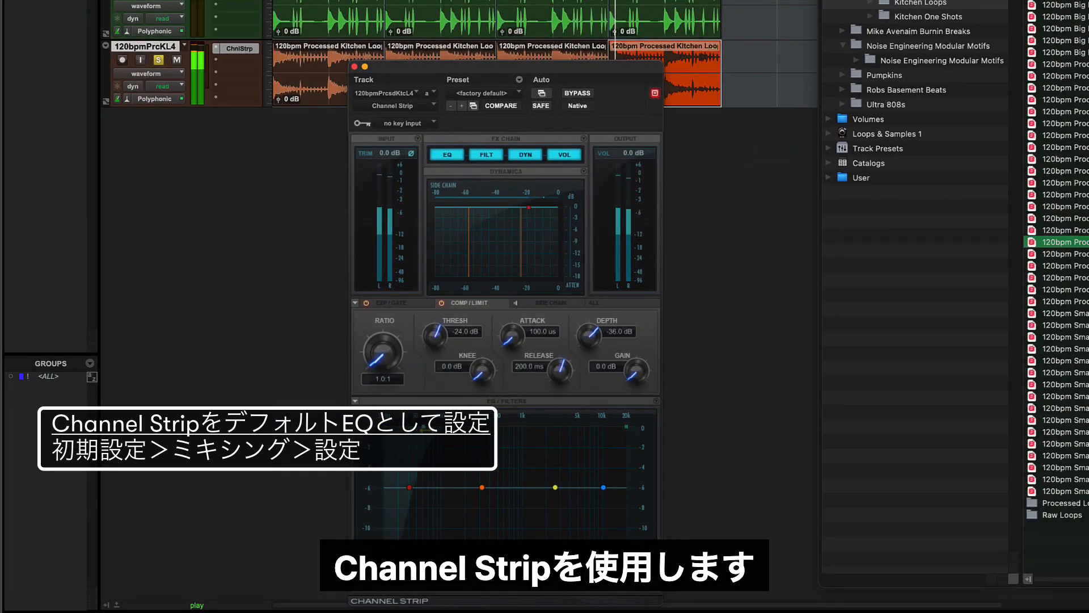
Step: Raise Channel Strip's high-pass filter to about 700 Hz, boost the high-mid band about 9 dB and HF 5.6 dB at 14.0 kHz, and close the plug-in
{"action": "left_click_drag", "start_coordinate": [424, 429], "coordinate": [506, 445]}
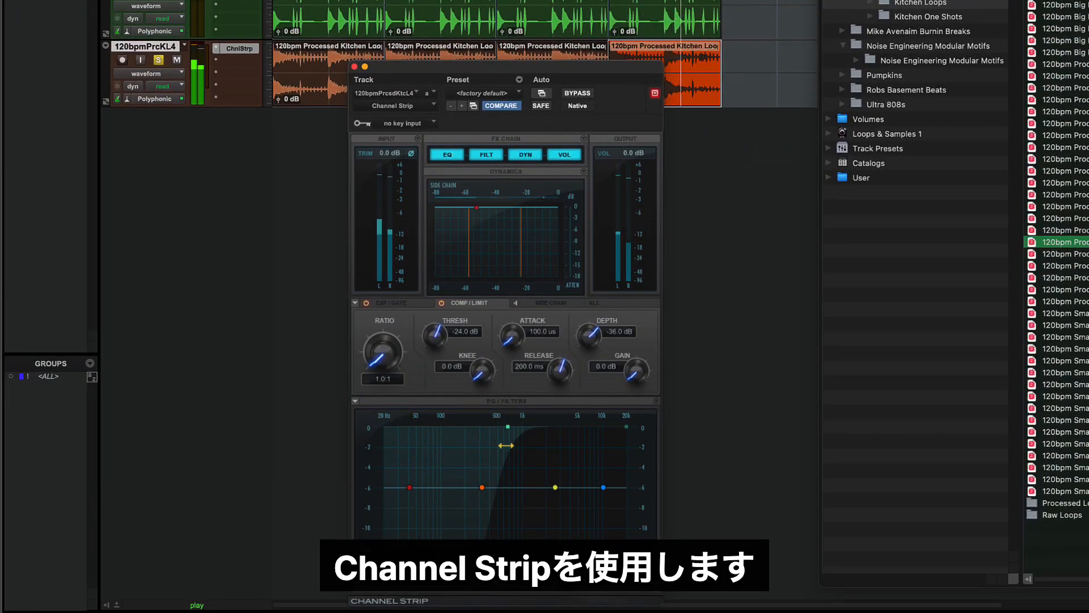
{"action": "left_click_drag", "start_coordinate": [555, 487], "coordinate": [561, 445]}
{"action": "left_click_drag", "start_coordinate": [603, 487], "coordinate": [613, 458]}
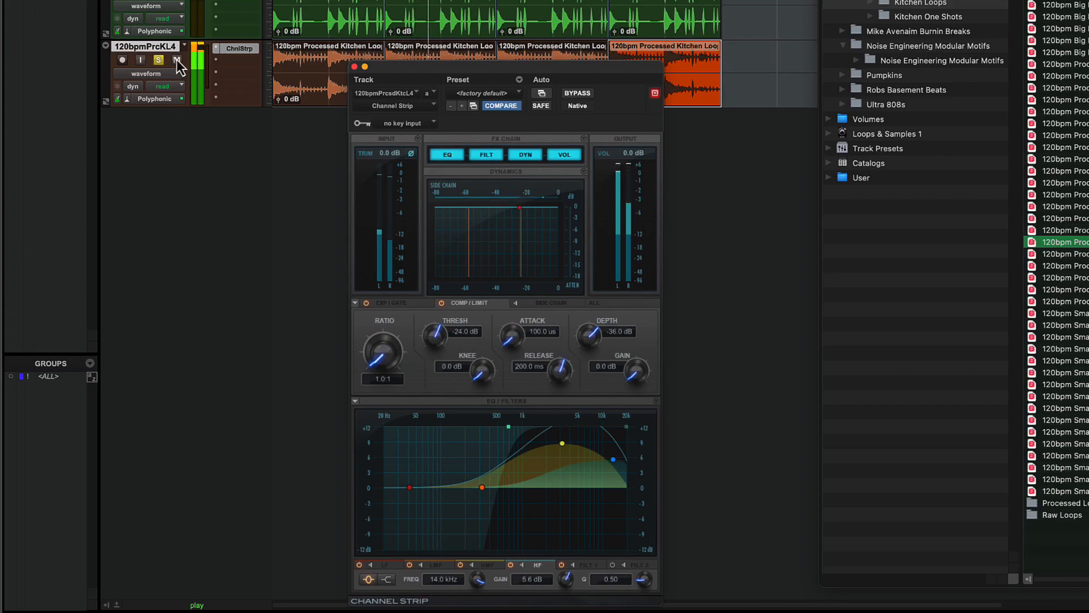
{"action": "left_click", "coordinate": [354, 67]}
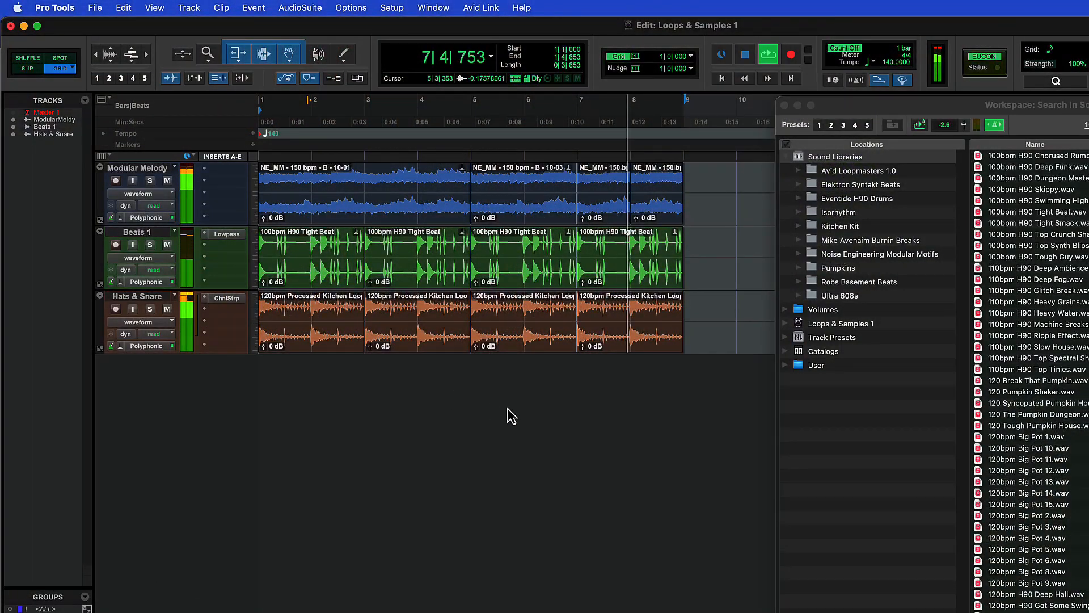
Step: Open the Raw 808s folder of the Ultra 808s library and audition Raw 808 03 A and Raw 808 08 B
{"action": "key", "text": "space"}
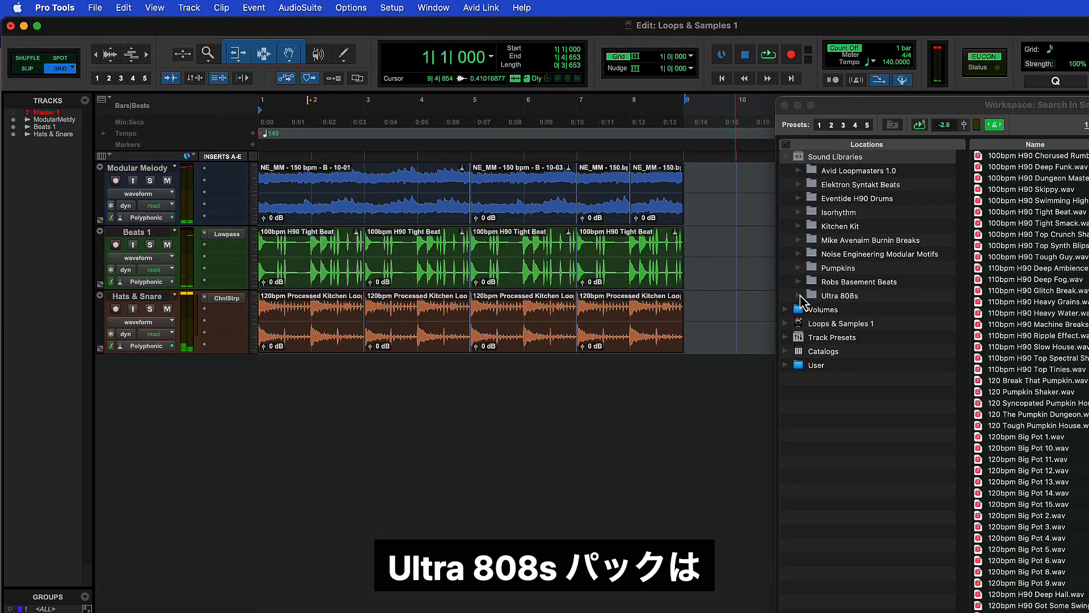
{"action": "left_click", "coordinate": [798, 296]}
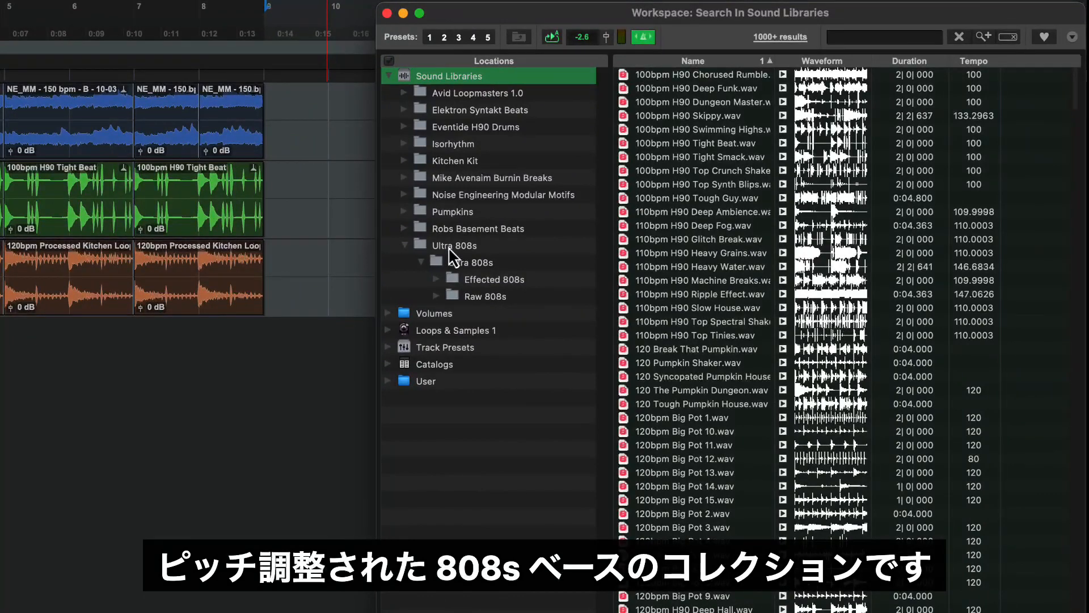
{"action": "left_click", "coordinate": [505, 301]}
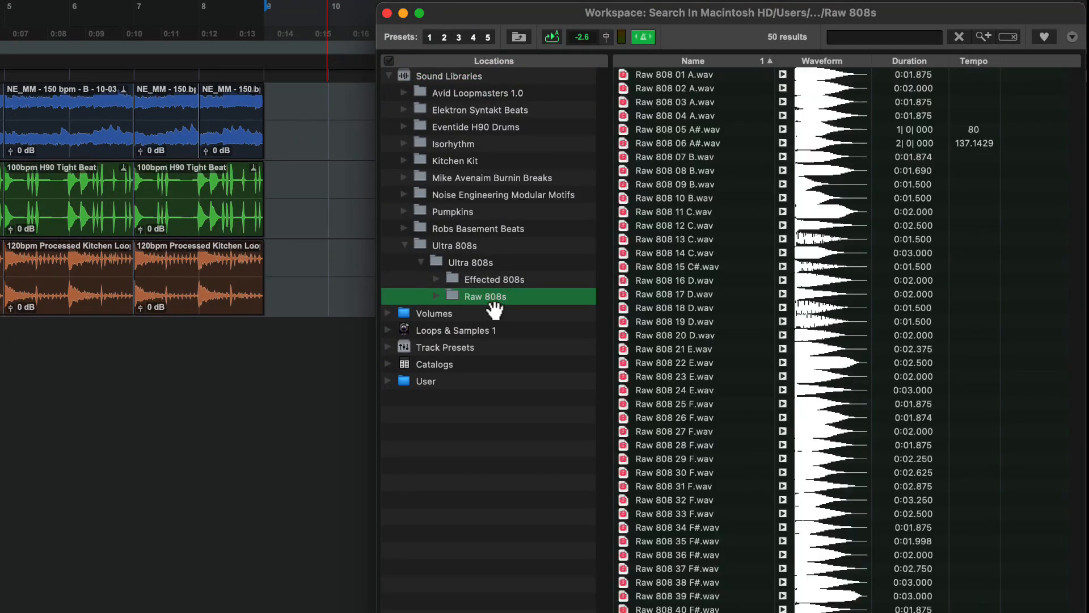
{"action": "left_click", "coordinate": [777, 103]}
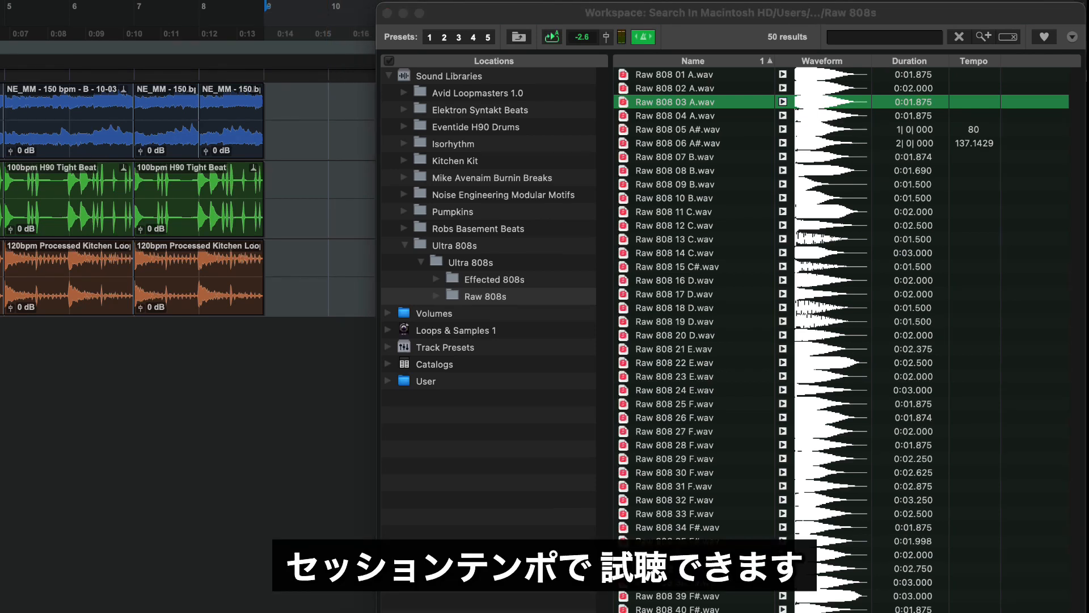
{"action": "left_click", "coordinate": [781, 170]}
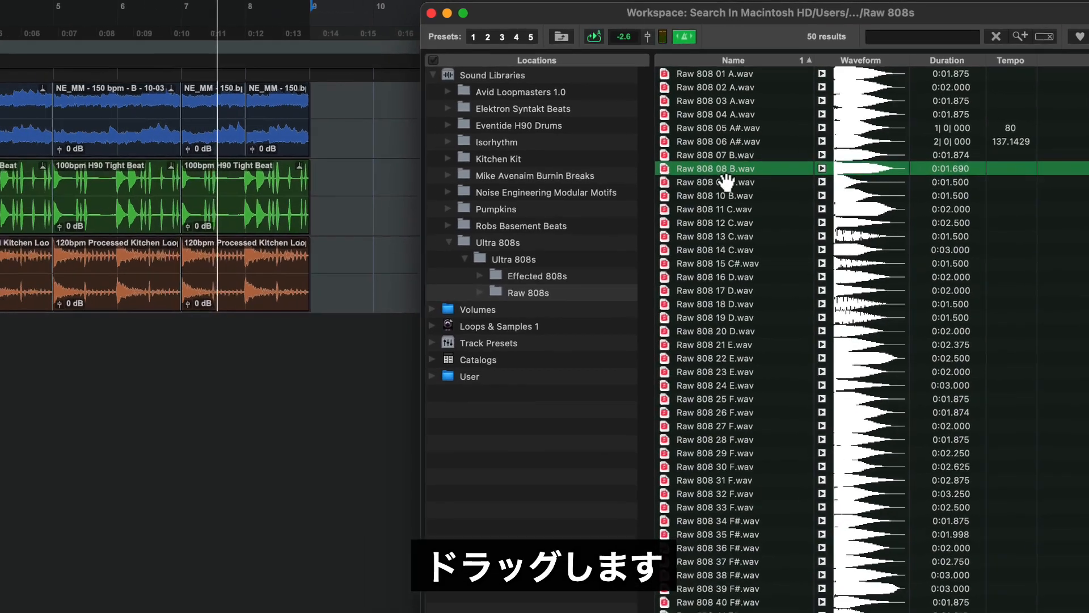
Step: Add Raw 808 08 B.wav as a new track with its clip at bar 1 and play it with the session
{"action": "left_click_drag", "start_coordinate": [679, 175], "coordinate": [162, 333]}
{"action": "left_click", "coordinate": [289, 328]}
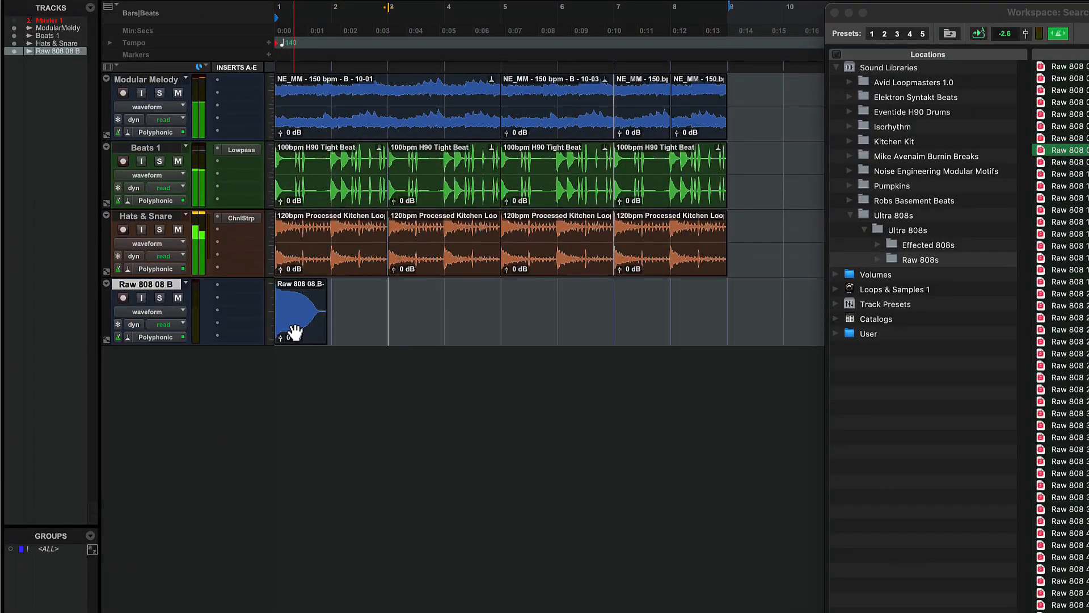
{"action": "key", "text": "space"}
{"action": "key", "text": "space"}
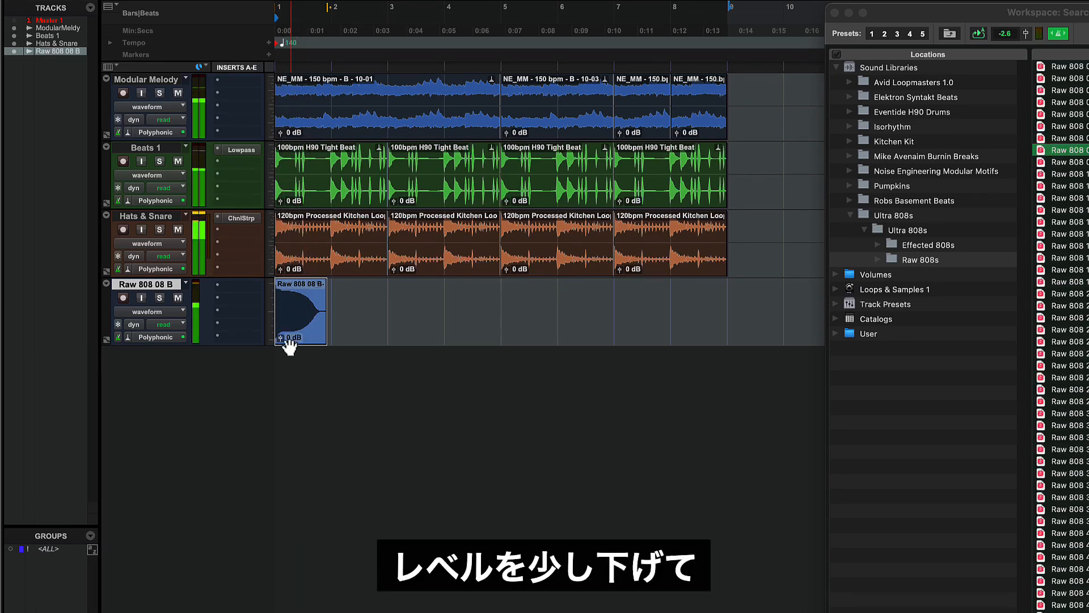
Step: Lower the Raw 808 clip's gain to -1.8 dB and copy the clip to bars 3, 5, 7 and 8
{"action": "left_click_drag", "start_coordinate": [280, 338], "coordinate": [706, 329]}
{"action": "key", "text": "space"}
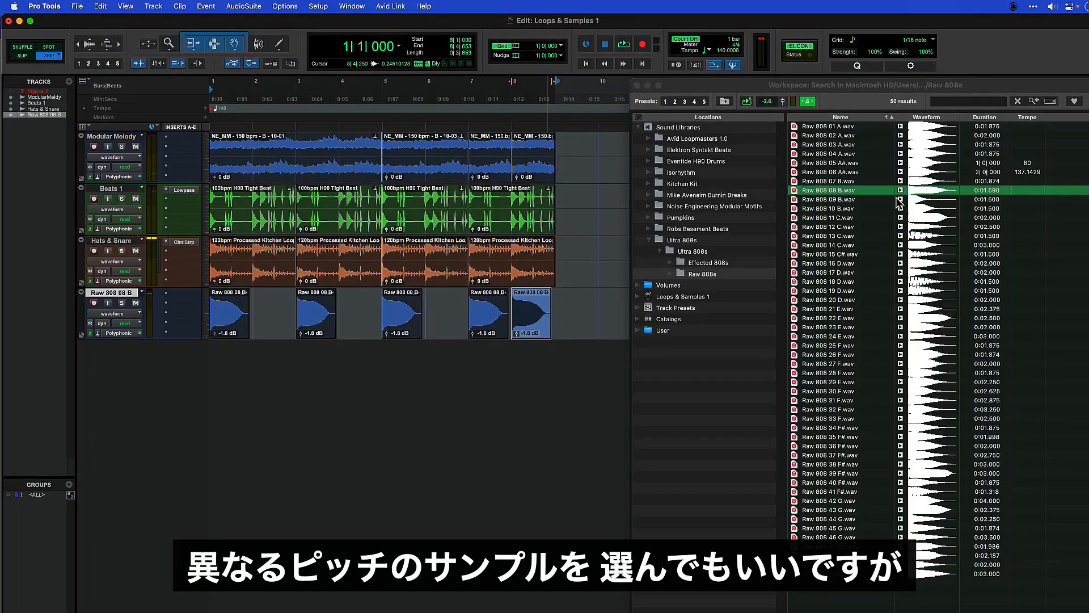
Step: Pitch-shift the 808 clips at bars 5, 7 and 8 in Elastic Properties, with the bar 8 clip at -2 semitones, and play the result
{"action": "left_click", "coordinate": [180, 6]}
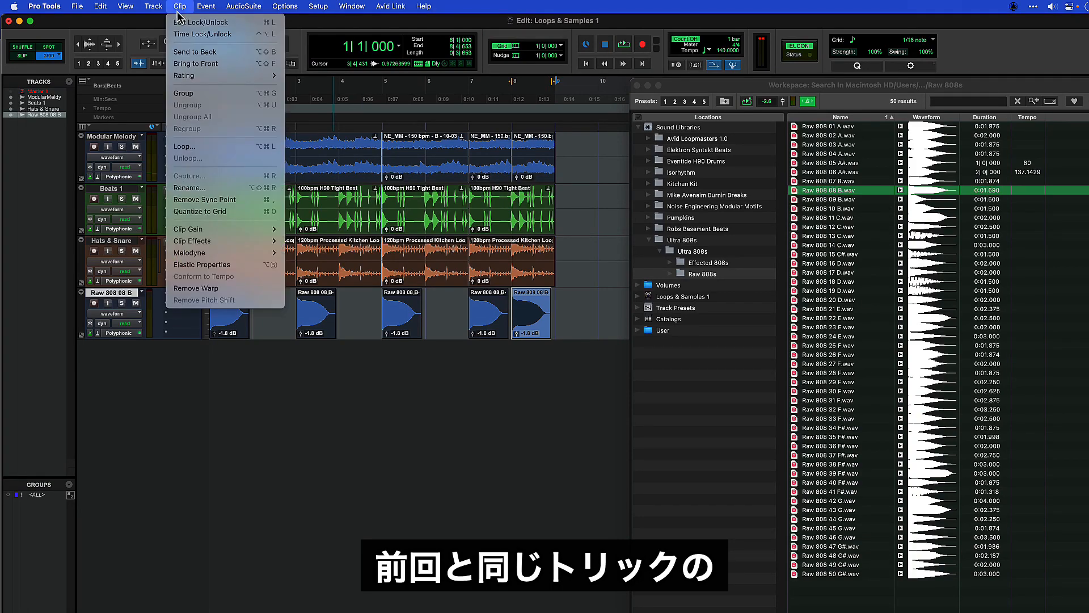
{"action": "left_click", "coordinate": [201, 264]}
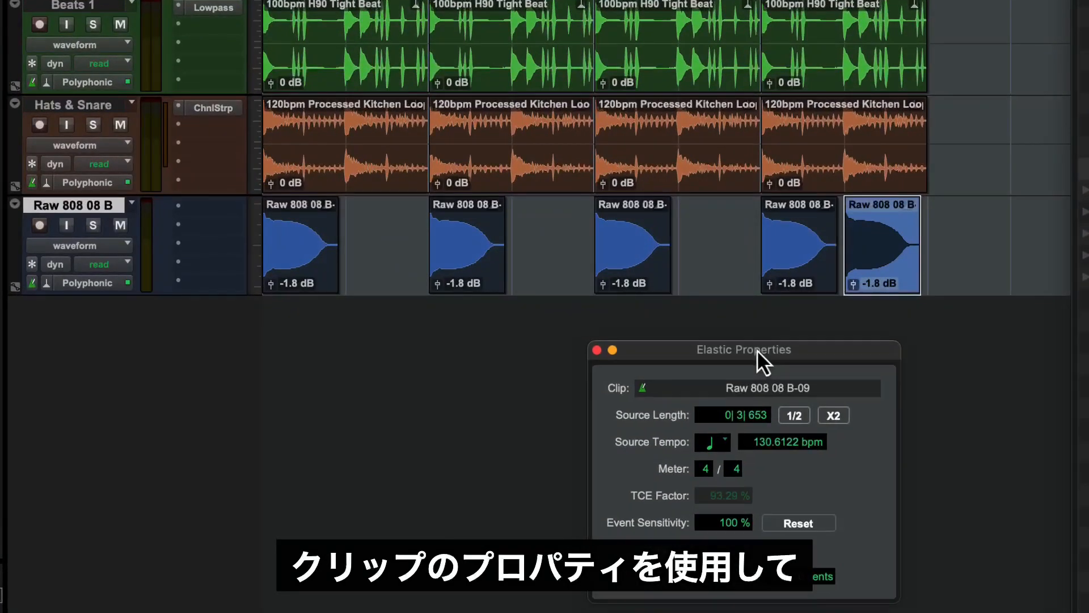
{"action": "left_click", "coordinate": [617, 276]}
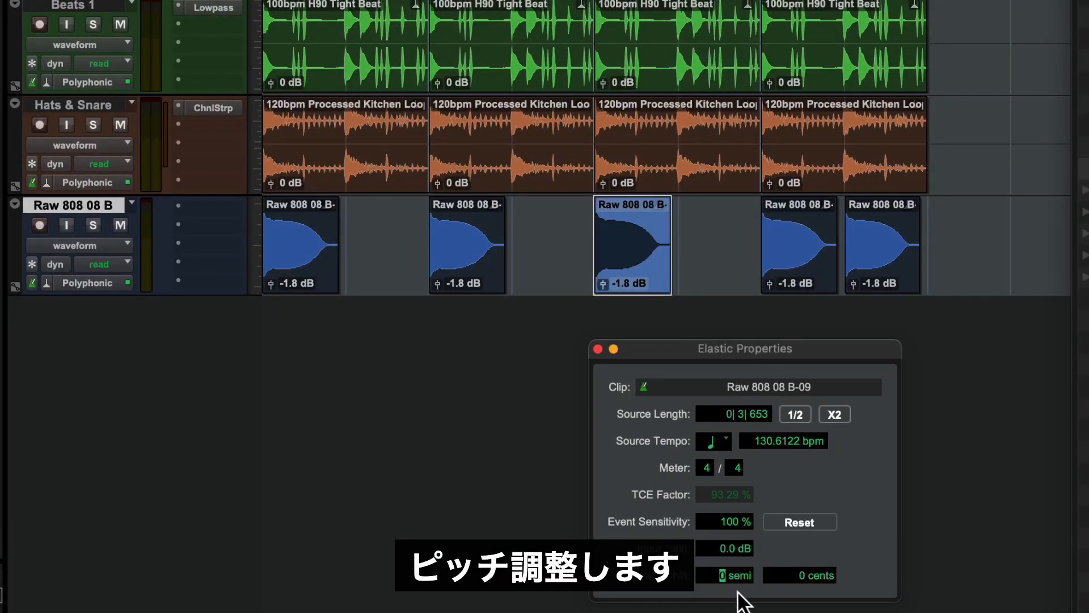
{"action": "left_click", "coordinate": [815, 262]}
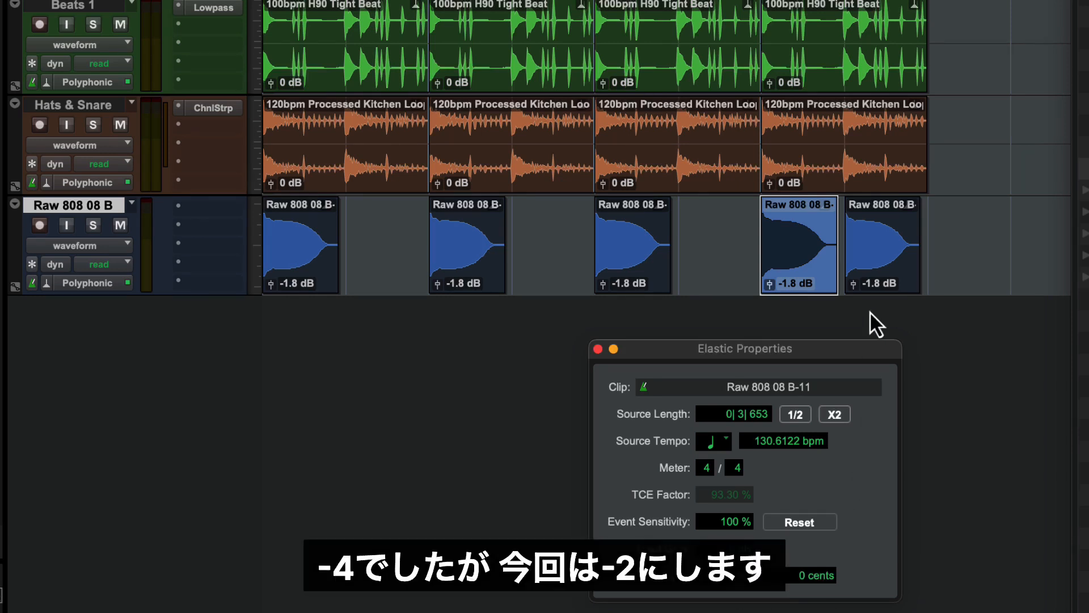
{"action": "left_click", "coordinate": [871, 258]}
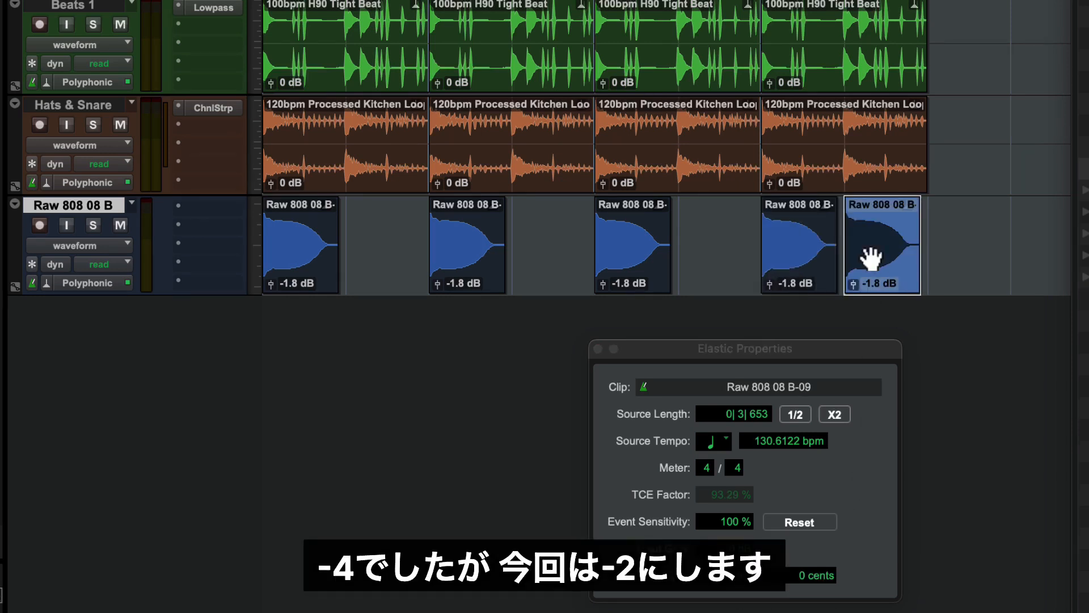
{"action": "left_click", "coordinate": [715, 575]}
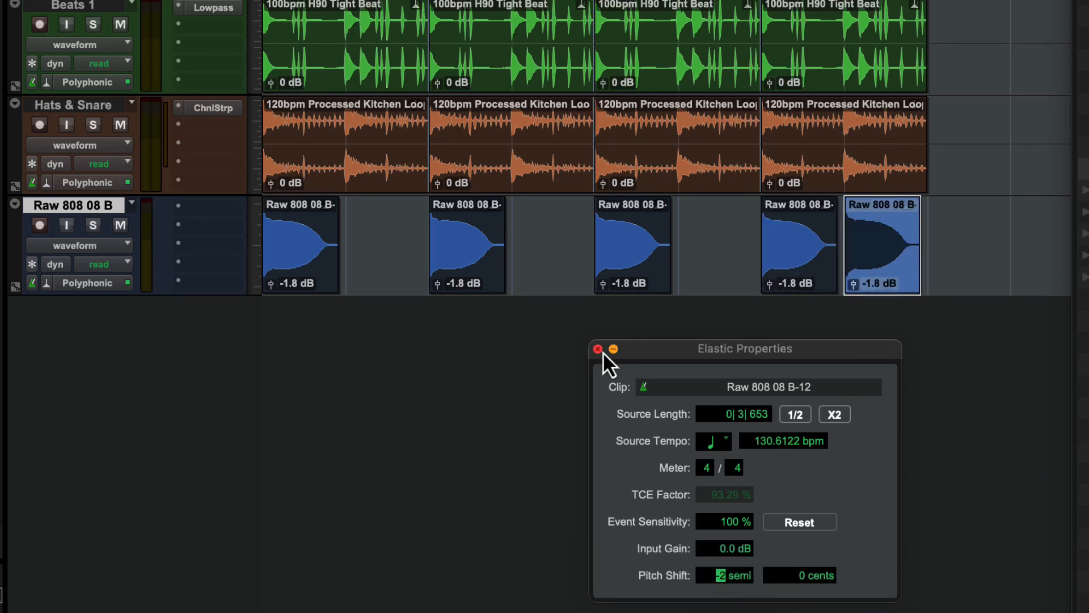
{"action": "left_click", "coordinate": [598, 349]}
{"action": "key", "text": "space"}
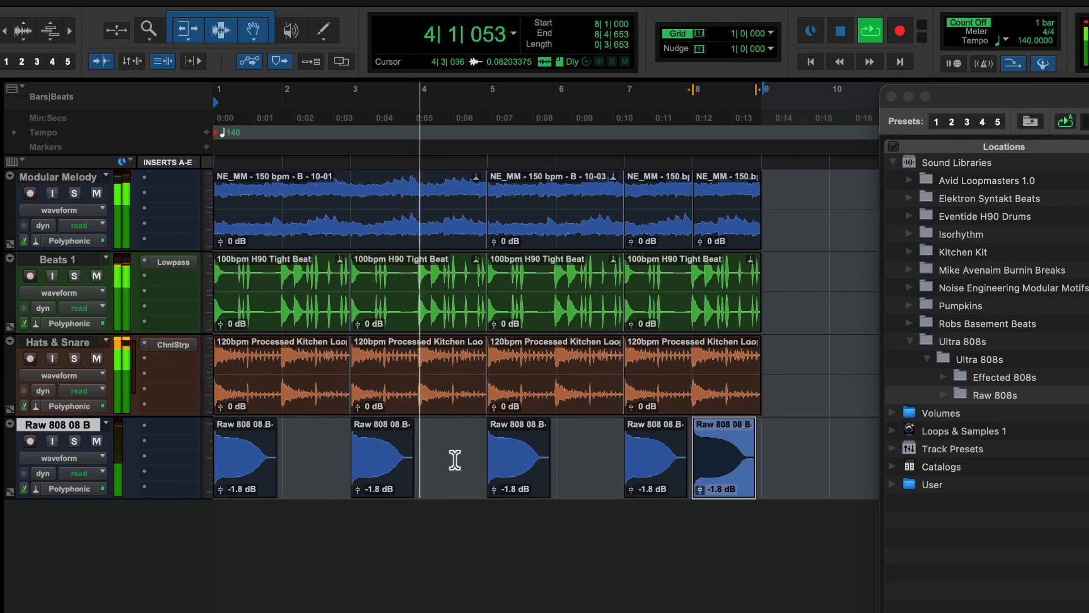
{"action": "key", "text": "space"}
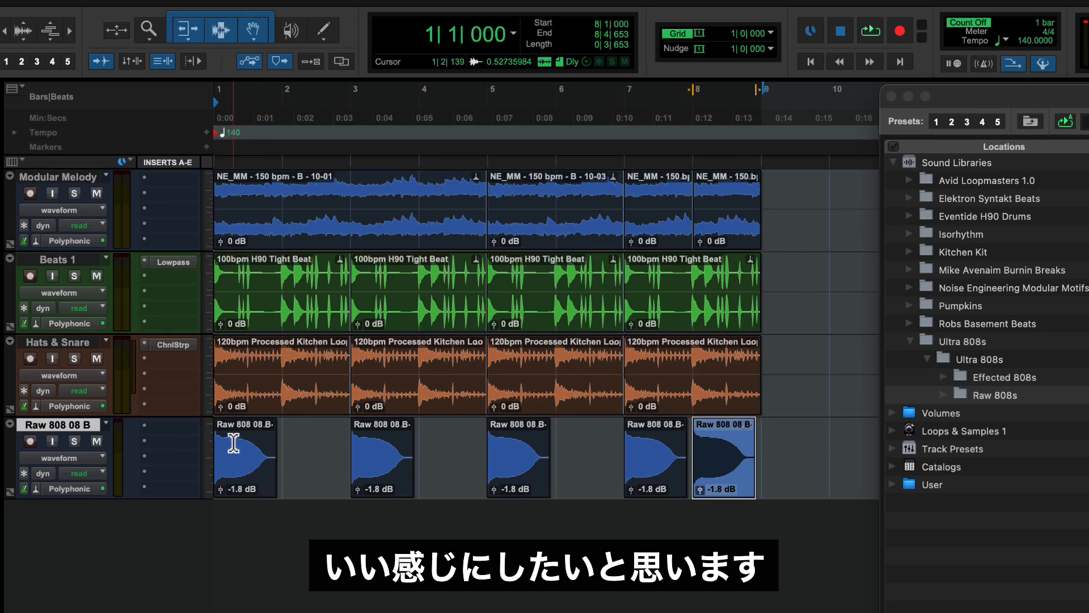
Step: Set the grid to 1/16 note and copy the first Raw 808 clip's opening from 1|1|000 to 1|1|720 to 2|3|000
{"action": "left_click", "coordinate": [771, 34]}
{"action": "left_click", "coordinate": [840, 97]}
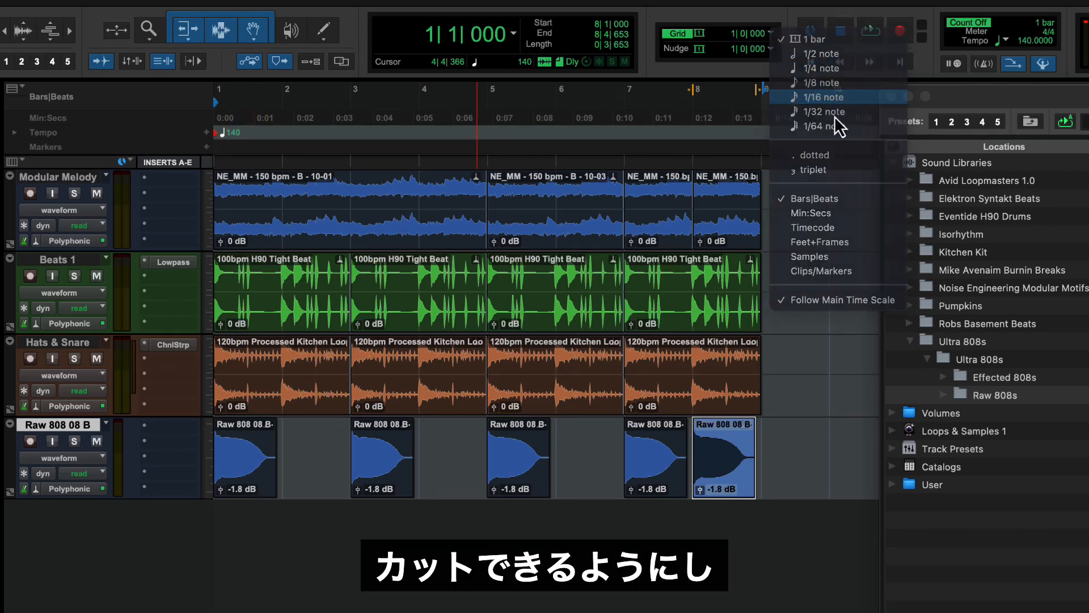
{"action": "left_click_drag", "start_coordinate": [229, 453], "coordinate": [207, 458]}
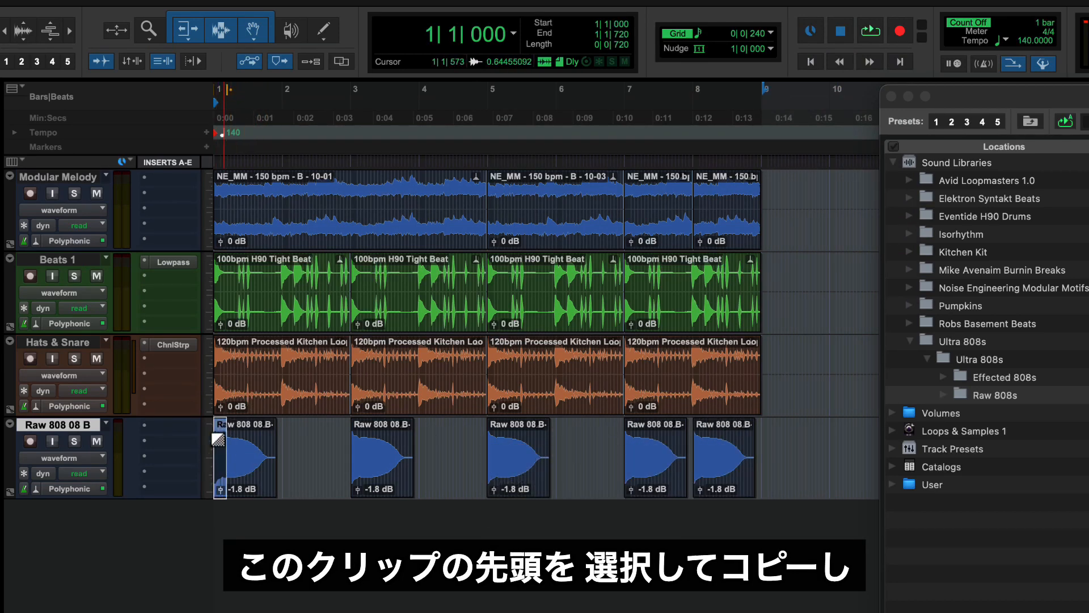
{"action": "left_click", "coordinate": [316, 438]}
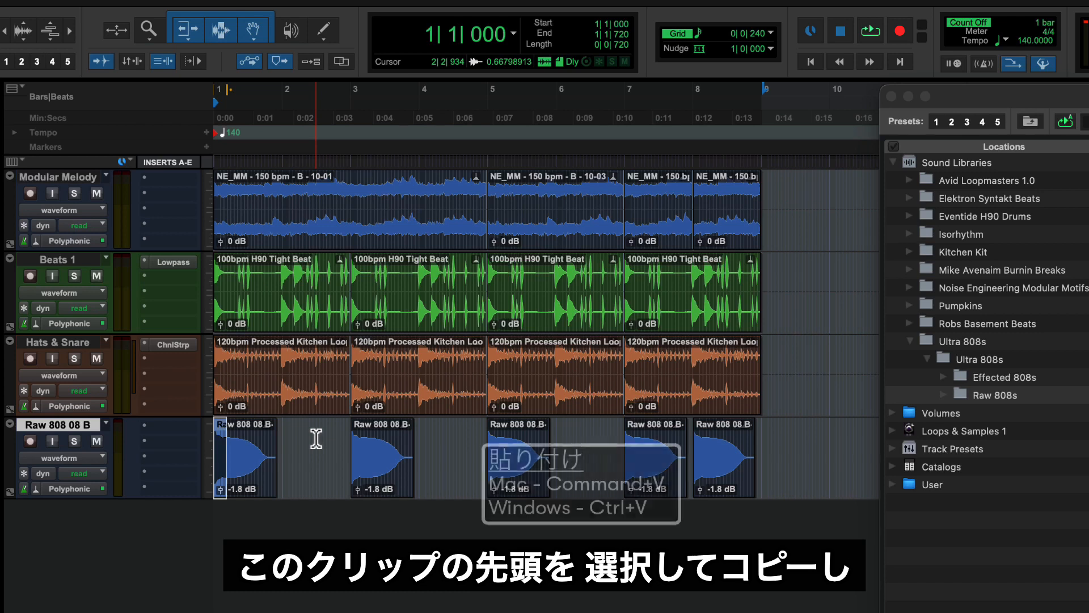
{"action": "key", "text": "super+v"}
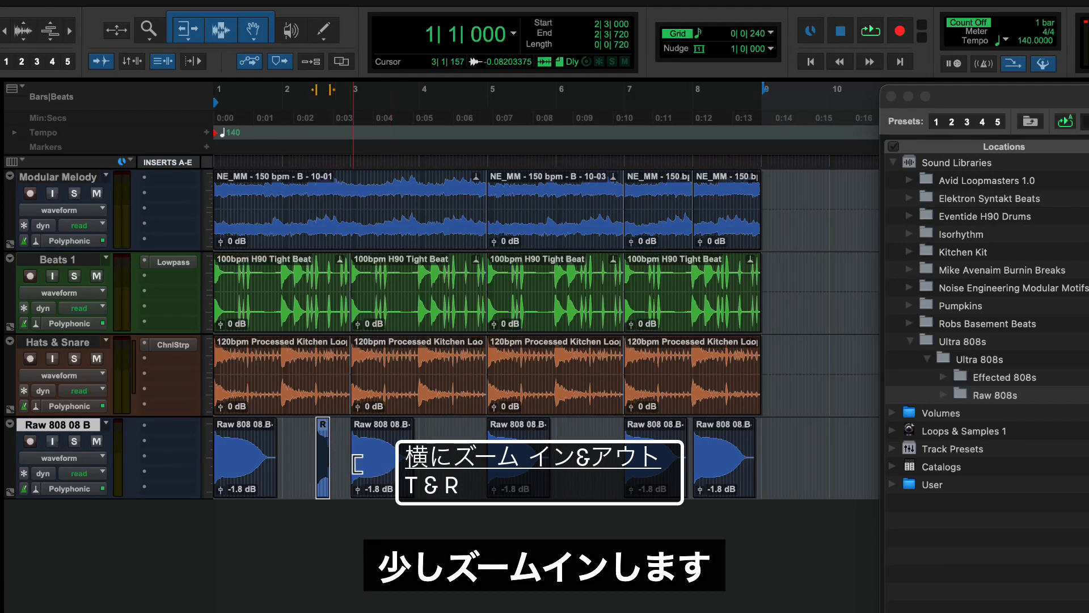
Step: Paste another copy of the short 808 slice directly after the first one, at 2|3|720
{"action": "key", "text": "t"}
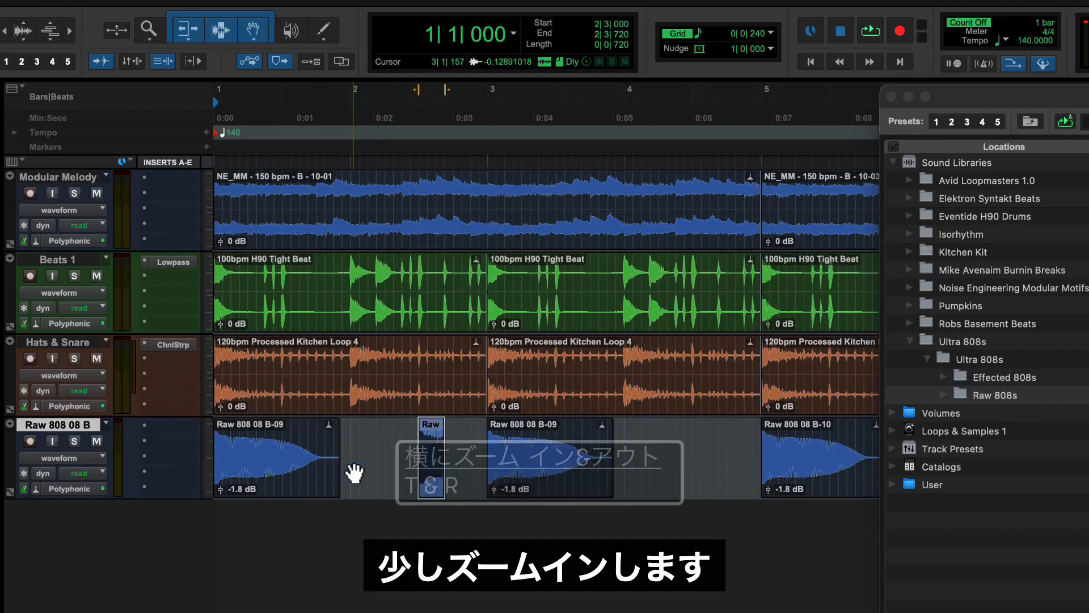
{"action": "left_click", "coordinate": [448, 436]}
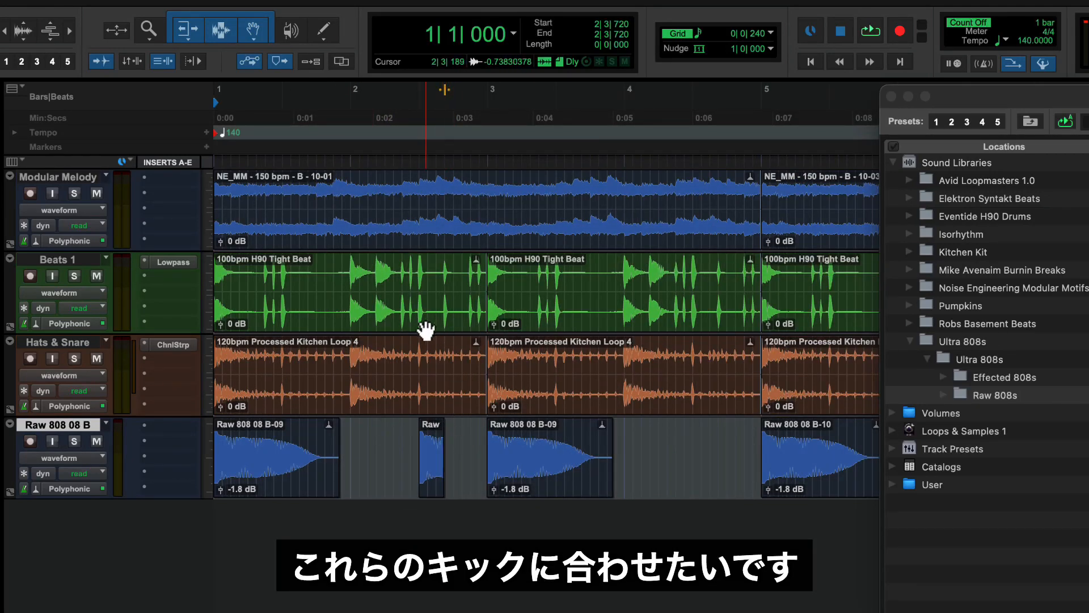
{"action": "key", "text": "super+v"}
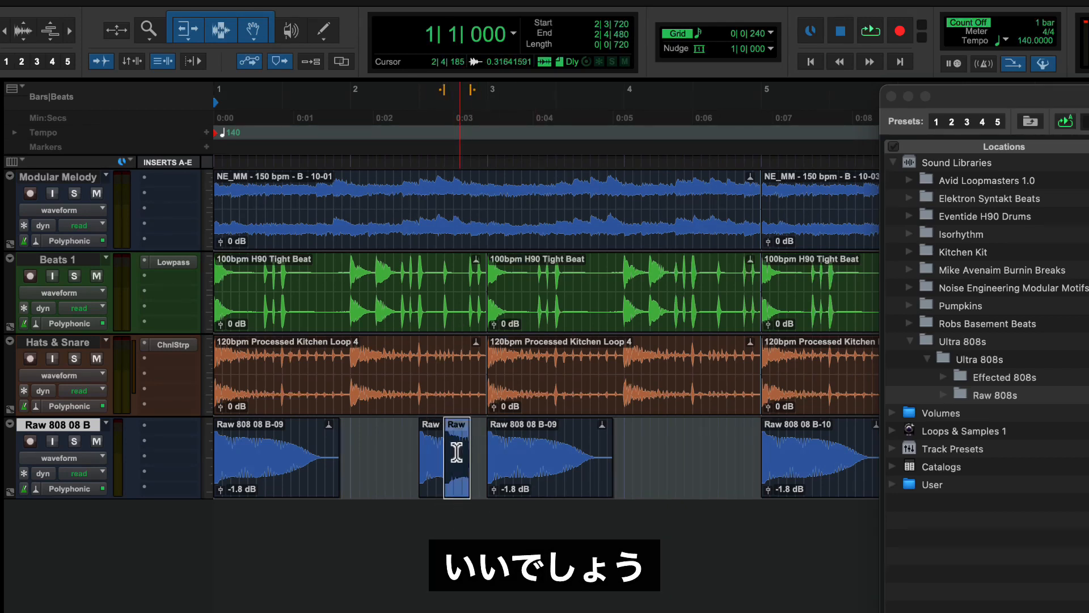
Step: Play the session from bar 2 and fade out the ends of the two short 808 clips from 2|3|480 and 2|4|233
{"action": "left_click", "coordinate": [362, 106]}
{"action": "key", "text": "space"}
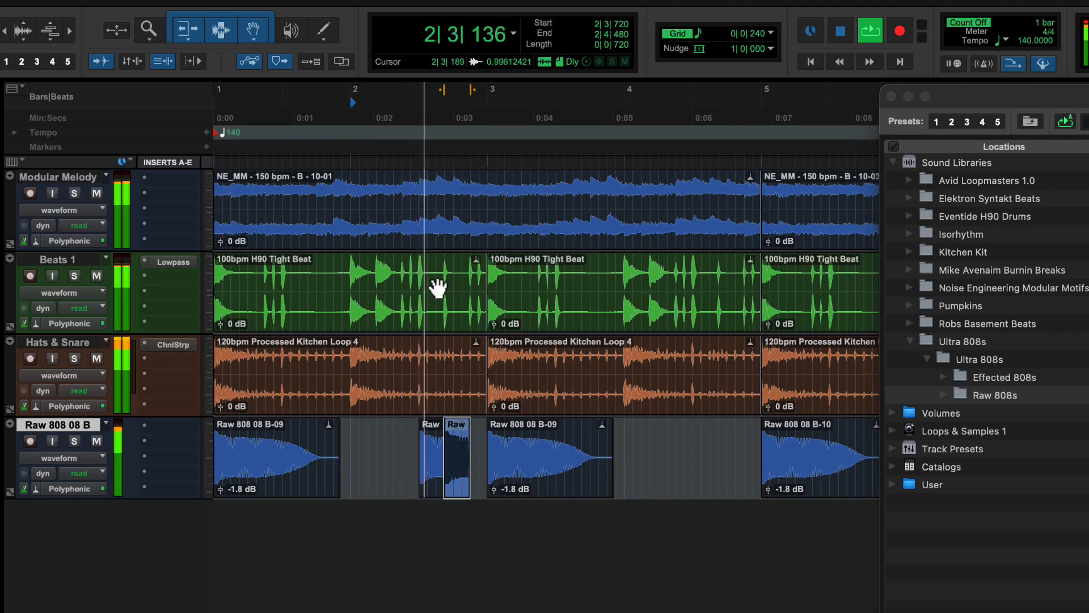
{"action": "key", "text": "space"}
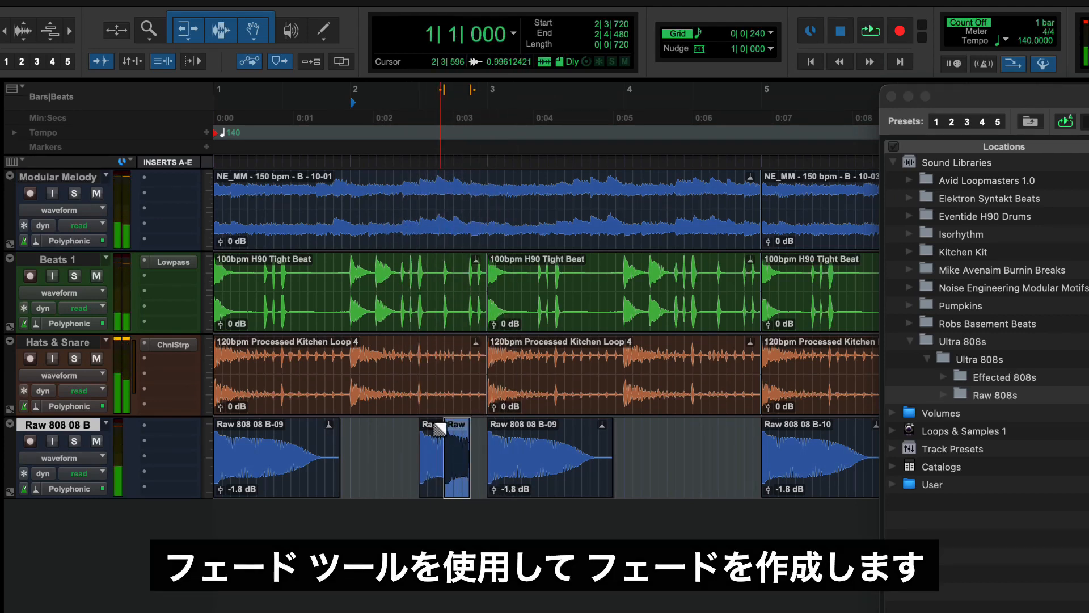
{"action": "left_click_drag", "start_coordinate": [440, 427], "coordinate": [438, 464]}
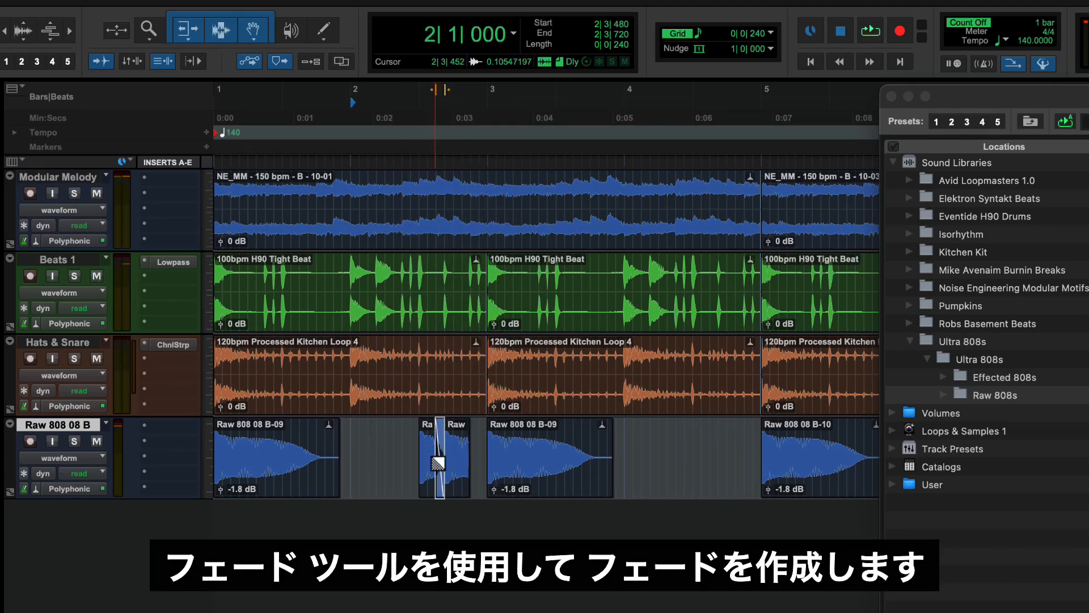
{"action": "mouse_move", "coordinate": [468, 424]}
{"action": "left_mouse_down"}
{"action": "mouse_move", "coordinate": [450, 433]}
{"action": "mouse_move", "coordinate": [466, 427]}
{"action": "left_mouse_up"}
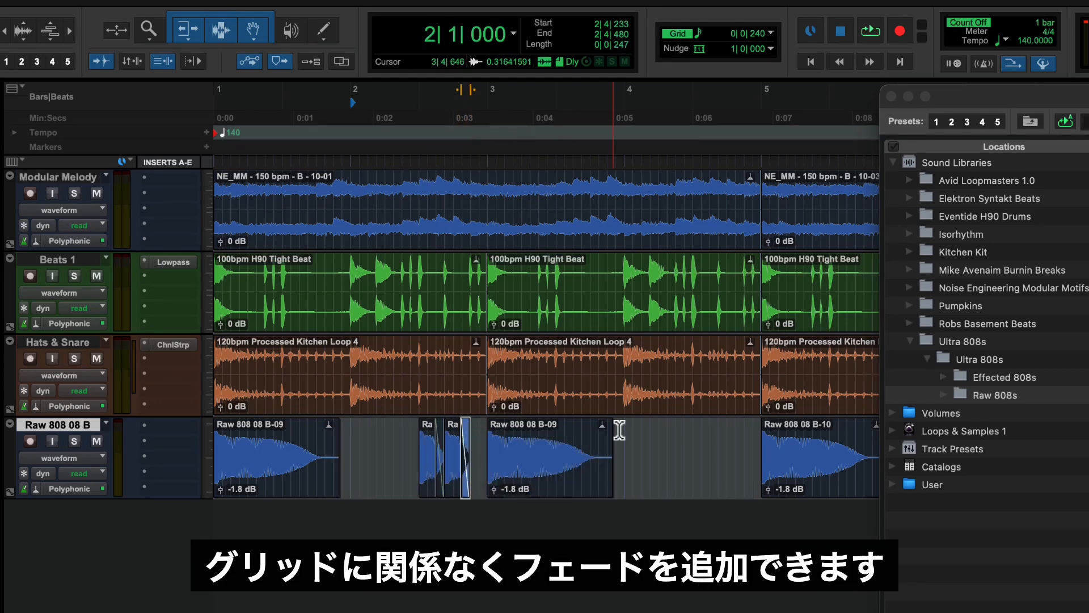
Step: Paste the short 808 slice at 4|3|000 and 4|4|240 and fade out the end of each
{"action": "left_click", "coordinate": [693, 446]}
{"action": "key", "text": "super+v"}
{"action": "left_click_drag", "start_coordinate": [714, 423], "coordinate": [709, 426]}
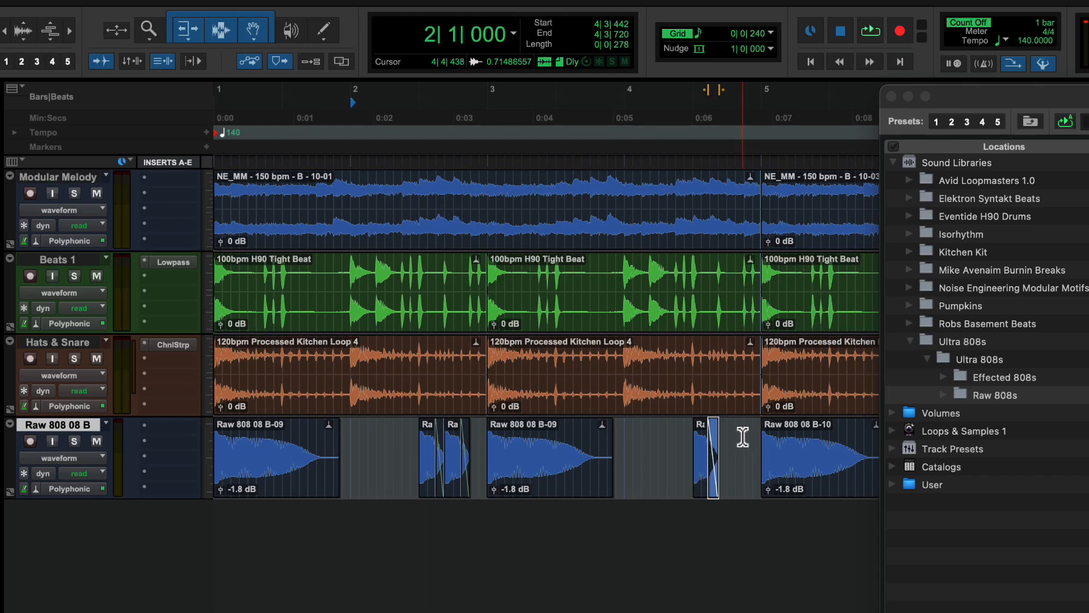
{"action": "key", "text": "super+v"}
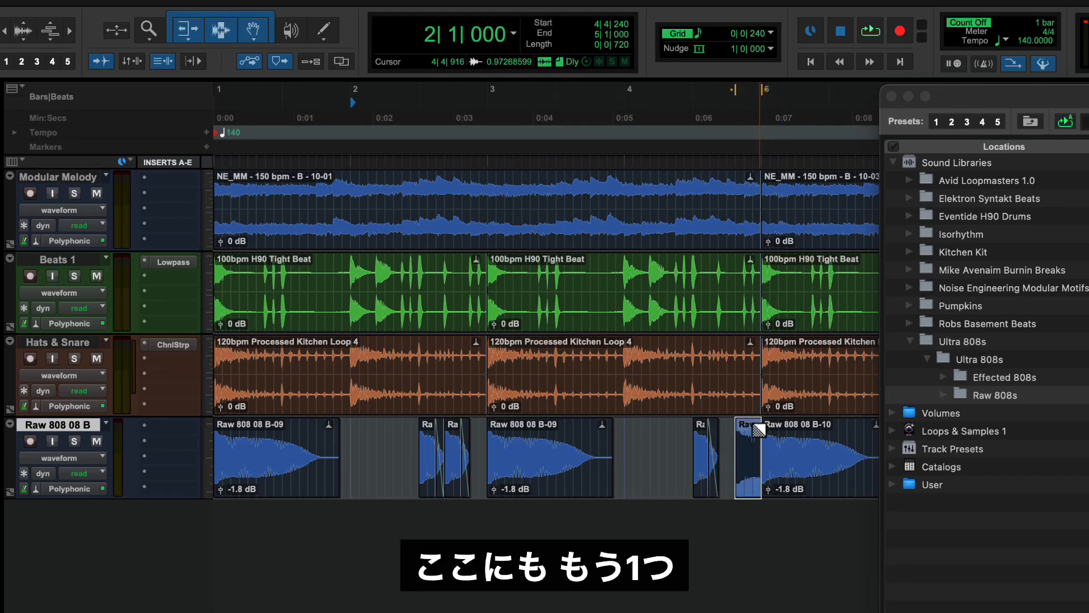
{"action": "left_click_drag", "start_coordinate": [759, 425], "coordinate": [752, 423]}
Step: Build an 808 fill with slices pasted at 8|3|720 and 8|4|240, fade out the last slice from 8|4|585, and play the session
{"action": "left_click", "coordinate": [650, 482]}
{"action": "scroll", "coordinate": [699, 478], "scroll_direction": "right", "scroll_amount": 5}
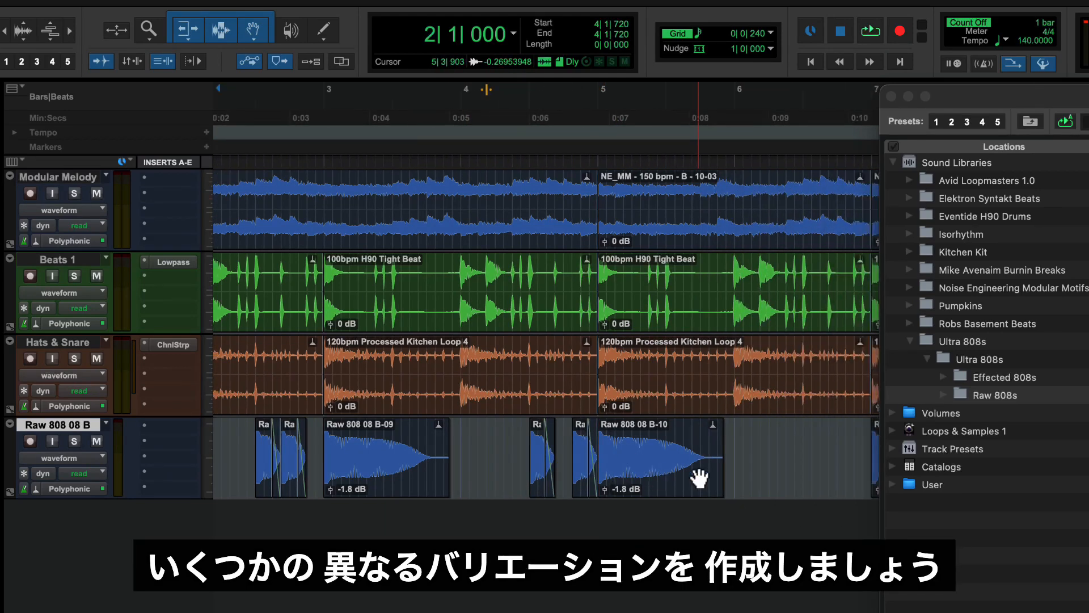
{"action": "scroll", "coordinate": [699, 478], "scroll_direction": "right", "scroll_amount": 8}
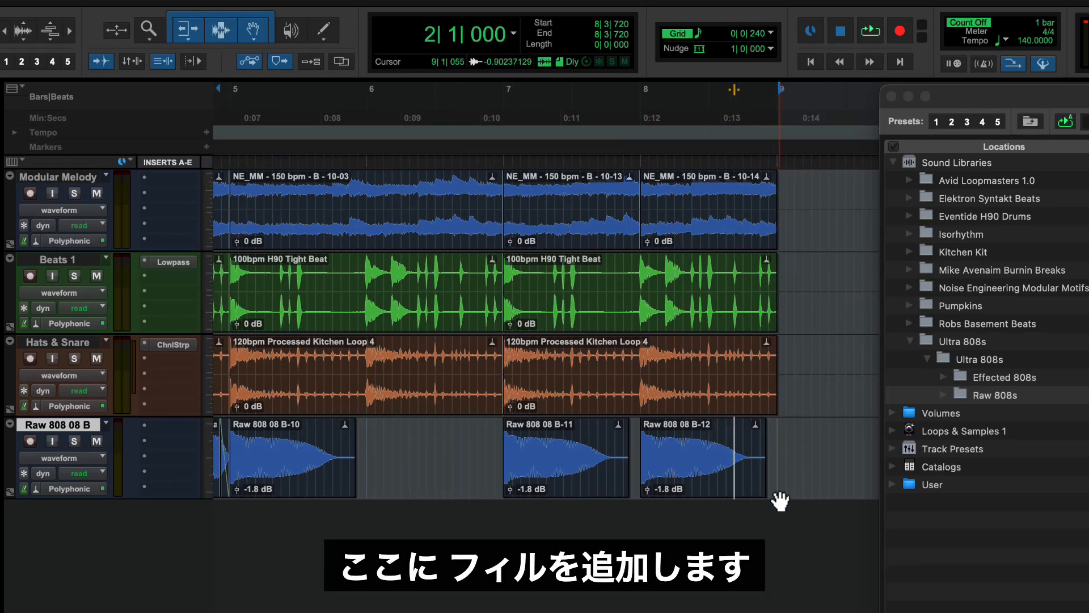
{"action": "key", "text": "super+v"}
{"action": "left_click", "coordinate": [754, 450]}
{"action": "key", "text": "super+v"}
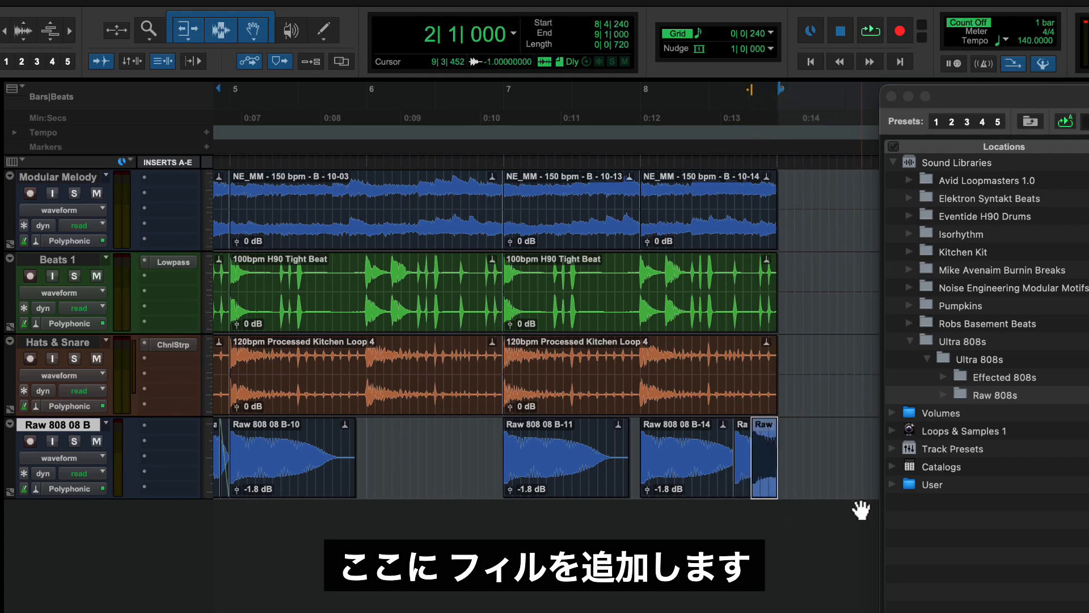
{"action": "left_click_drag", "start_coordinate": [773, 429], "coordinate": [765, 426]}
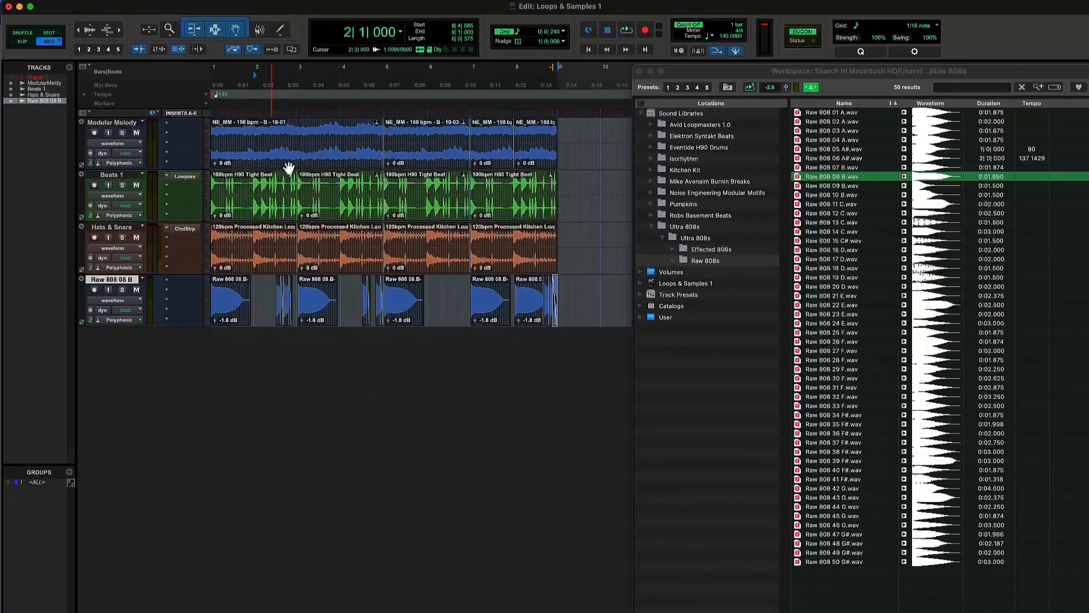
{"action": "key", "text": "space"}
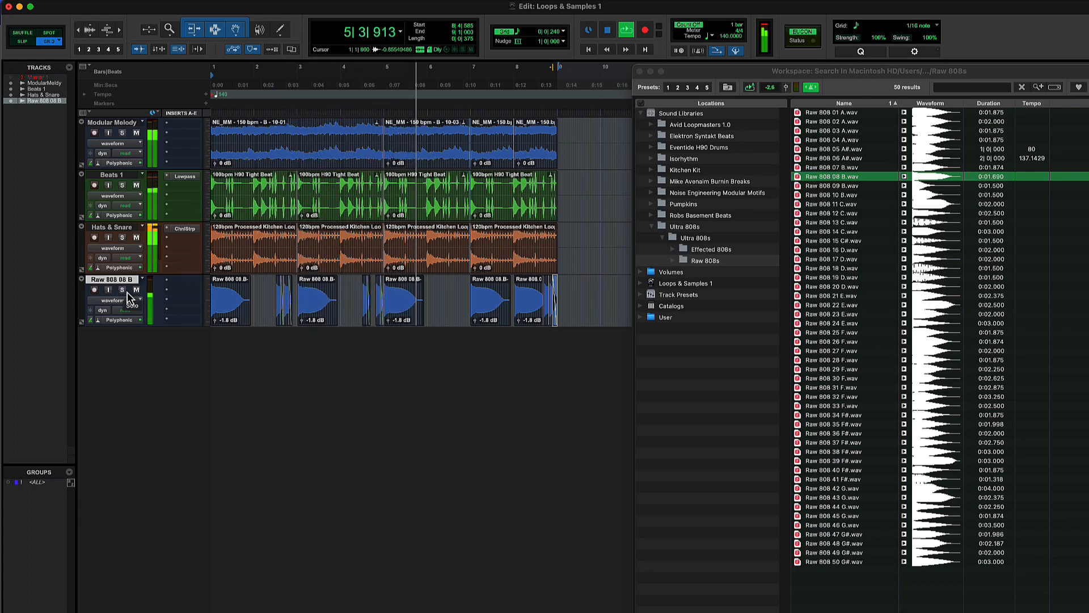
{"action": "key", "text": "space"}
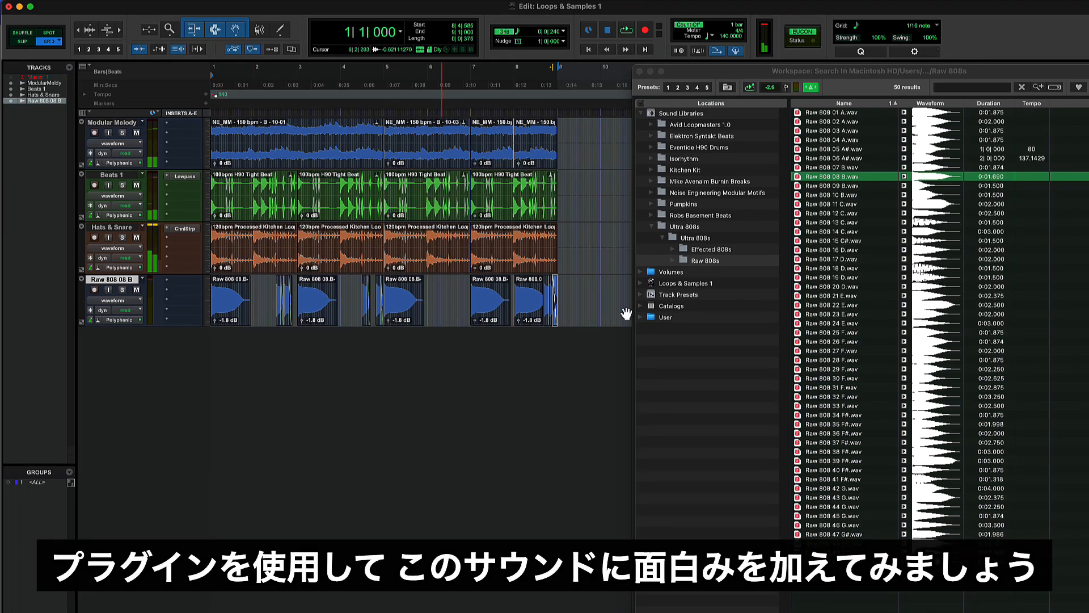
Step: Insert the White Boost (mono) harmonic plug-in on the Raw 808 track and position its window below the tracks
{"action": "left_click", "coordinate": [182, 280]}
{"action": "mouse_move", "coordinate": [204, 281]}
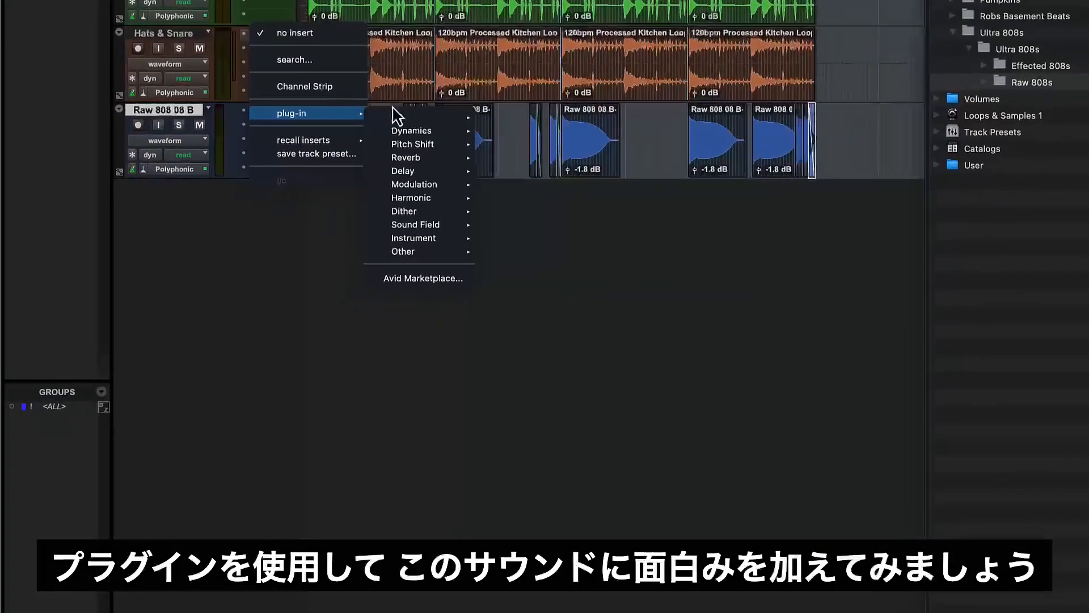
{"action": "mouse_move", "coordinate": [457, 180]}
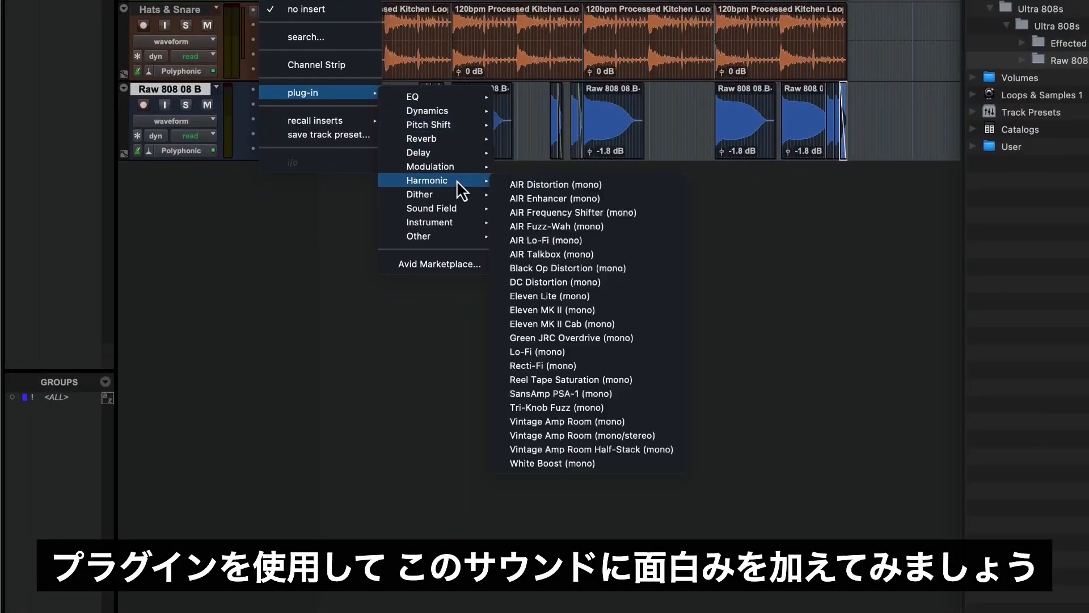
{"action": "left_click", "coordinate": [608, 467]}
{"action": "left_click_drag", "start_coordinate": [599, 32], "coordinate": [593, 191]}
Step: Play the session with the Raw 808 track soloed and raise White Boost's Gain to slightly above 2.9 and its Bass past centre
{"action": "key", "text": "space"}
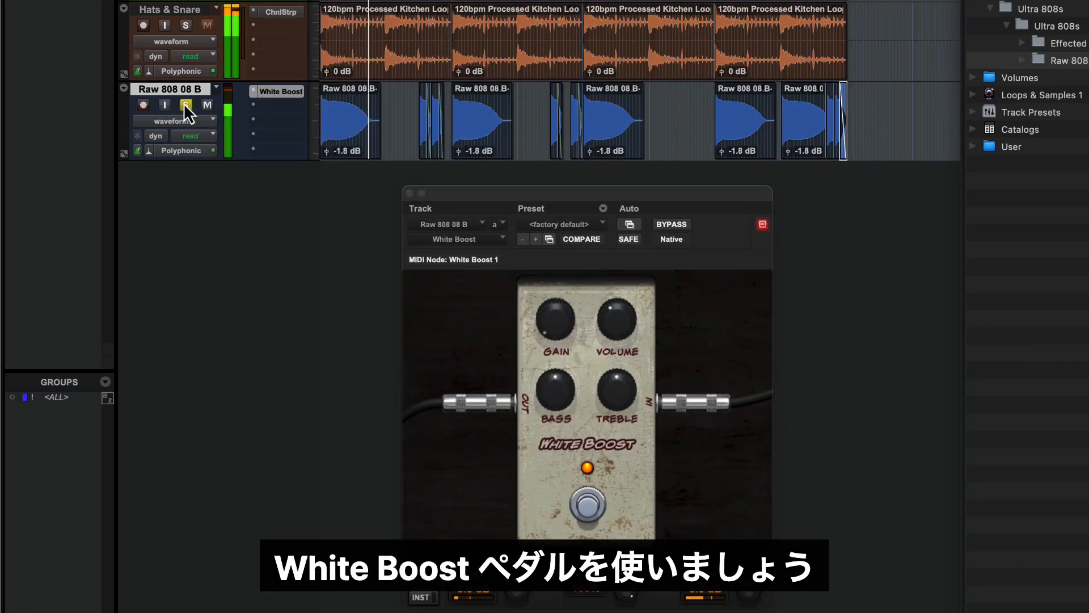
{"action": "left_click", "coordinate": [185, 104]}
{"action": "left_click_drag", "start_coordinate": [574, 304], "coordinate": [572, 296]}
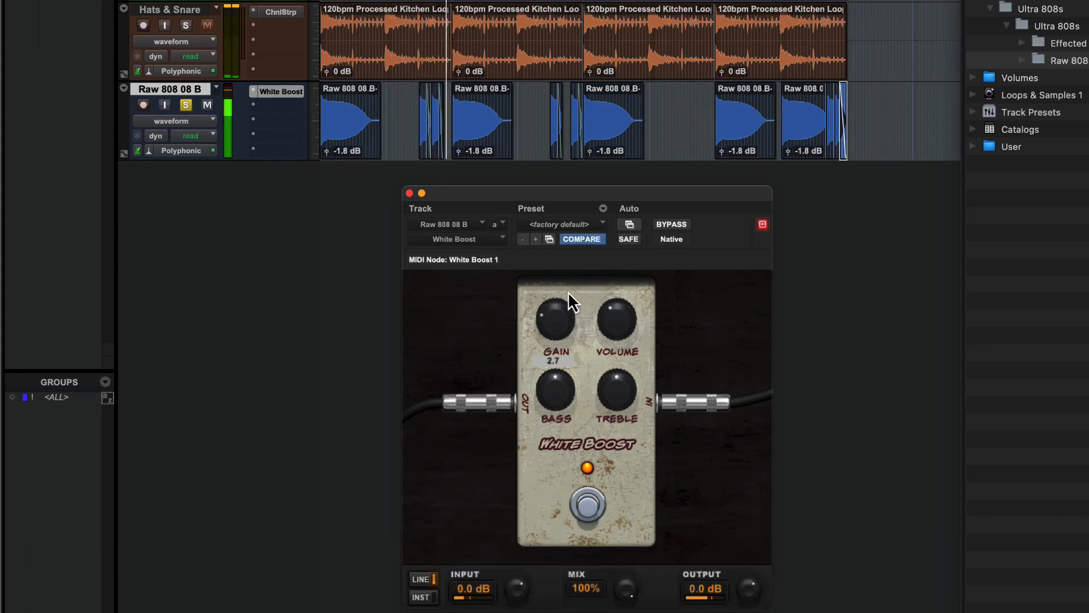
{"action": "left_click_drag", "start_coordinate": [561, 380], "coordinate": [563, 363]}
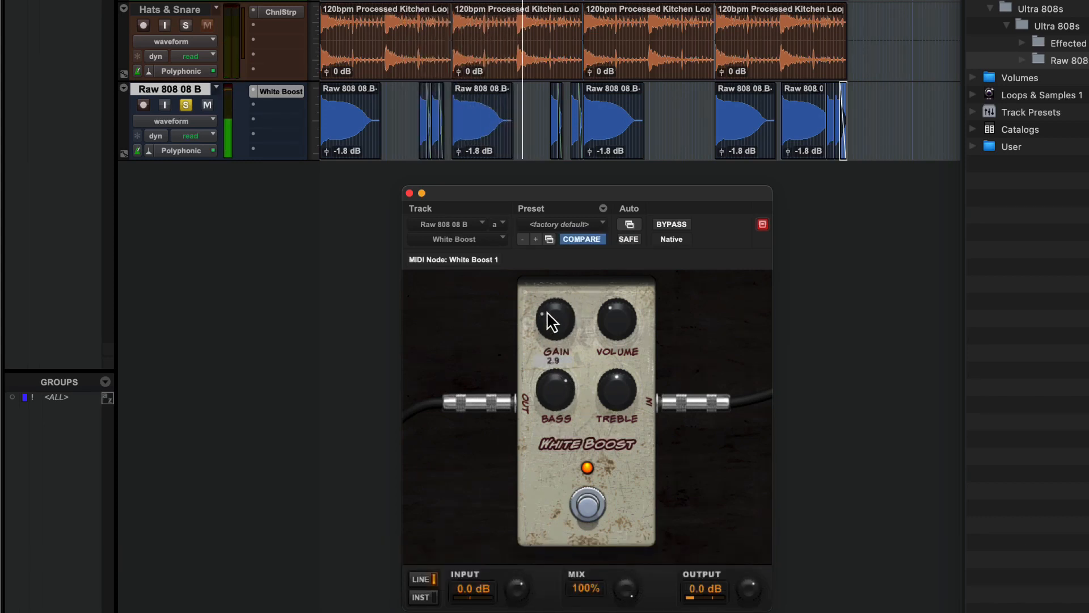
{"action": "left_click_drag", "start_coordinate": [549, 311], "coordinate": [553, 305]}
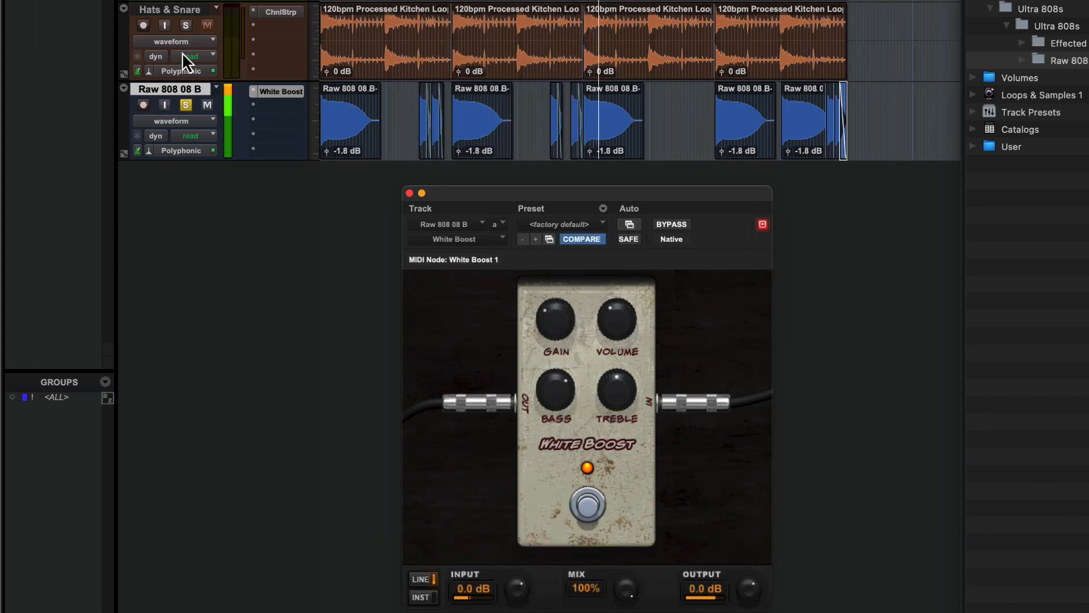
Step: Solo Hats & Snare together with the 808, clear all track solos, and close the White Boost window
{"action": "left_click", "coordinate": [183, 23]}
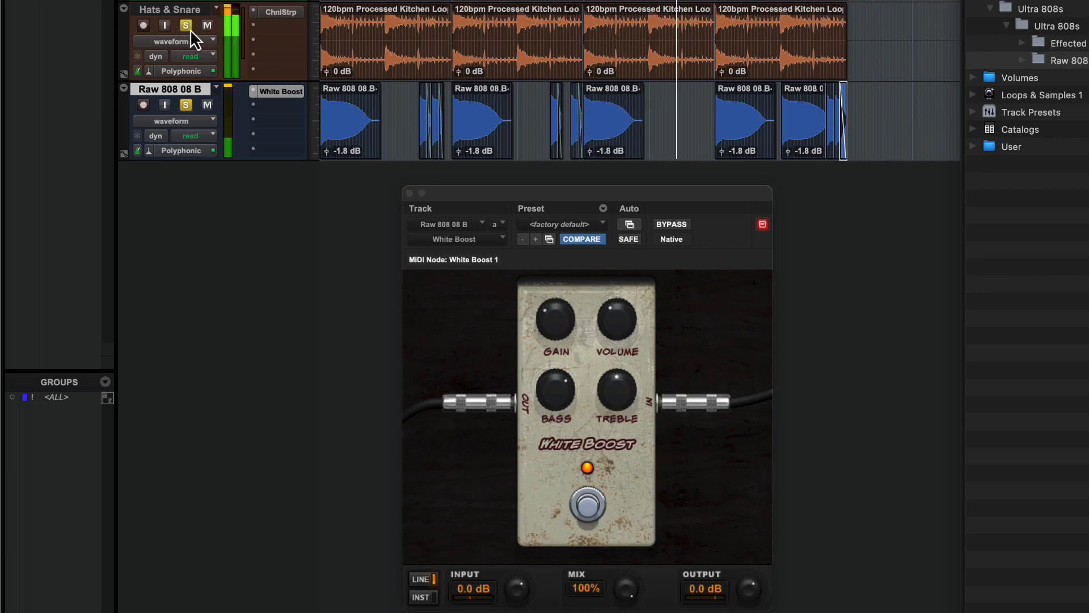
{"action": "left_click", "coordinate": [185, 25], "text": "alt"}
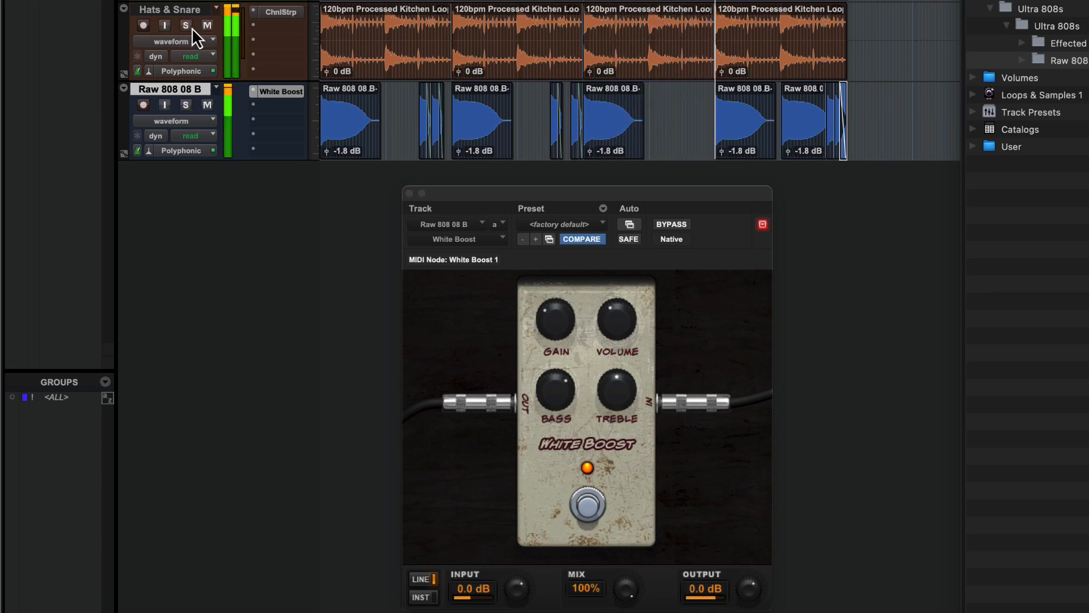
{"action": "left_click", "coordinate": [409, 193]}
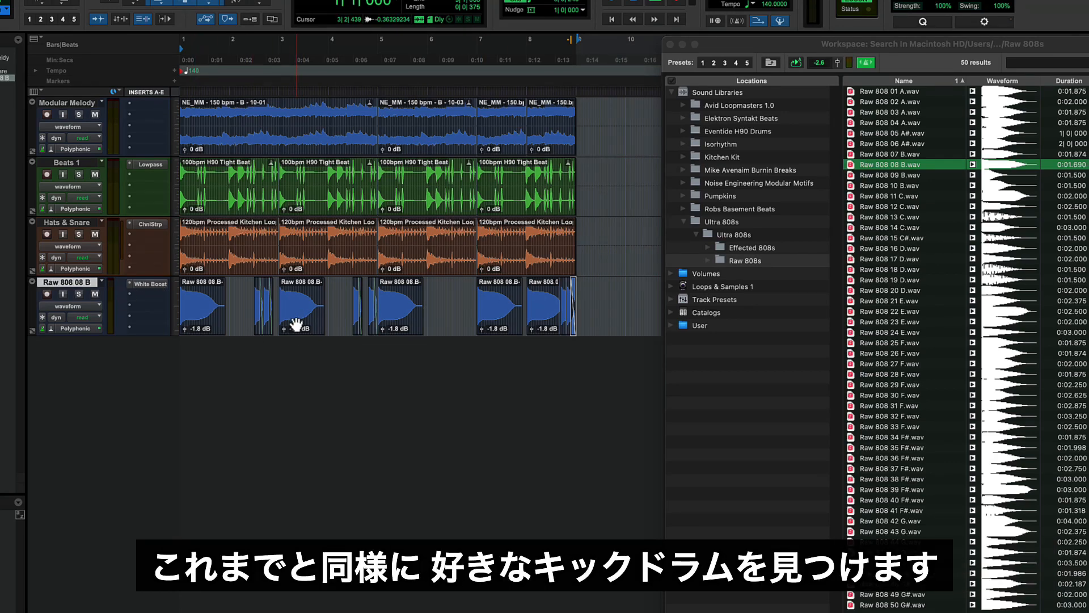
Step: Open the Kicks one-shots folder of the Isorhythm Sample Pack and audition IsoKick 1.wav and IsoKick 10.wav
{"action": "left_click", "coordinate": [684, 222]}
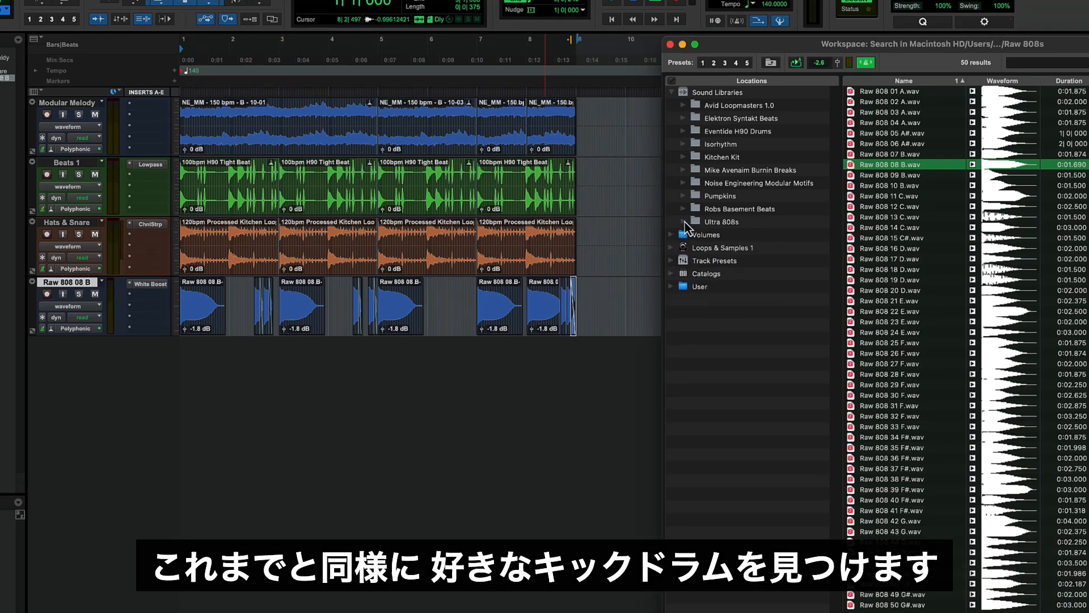
{"action": "left_click", "coordinate": [683, 144]}
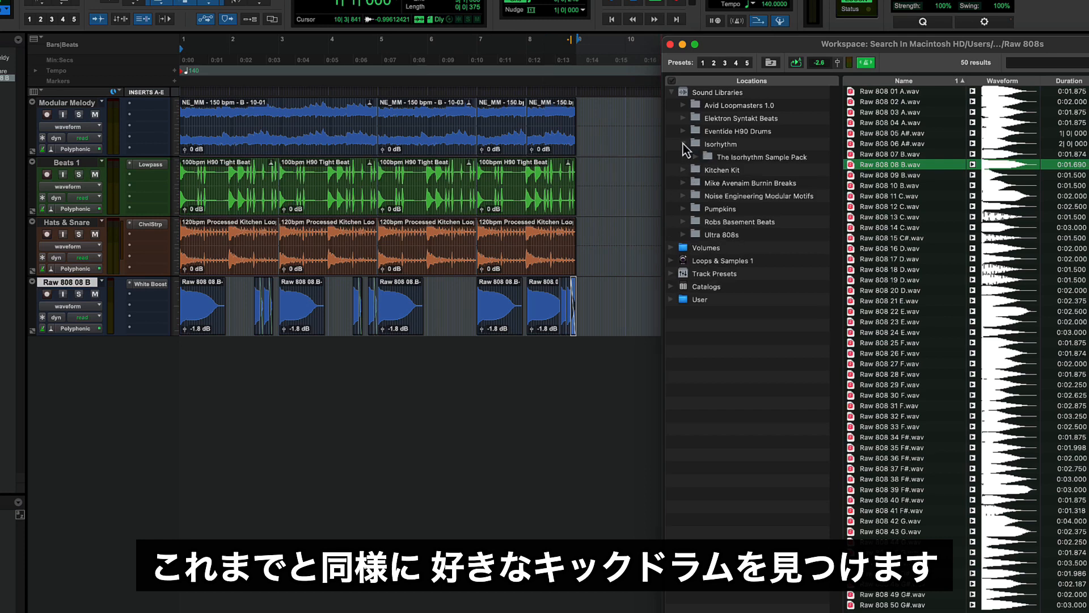
{"action": "left_click", "coordinate": [696, 157]}
{"action": "left_click", "coordinate": [708, 183]}
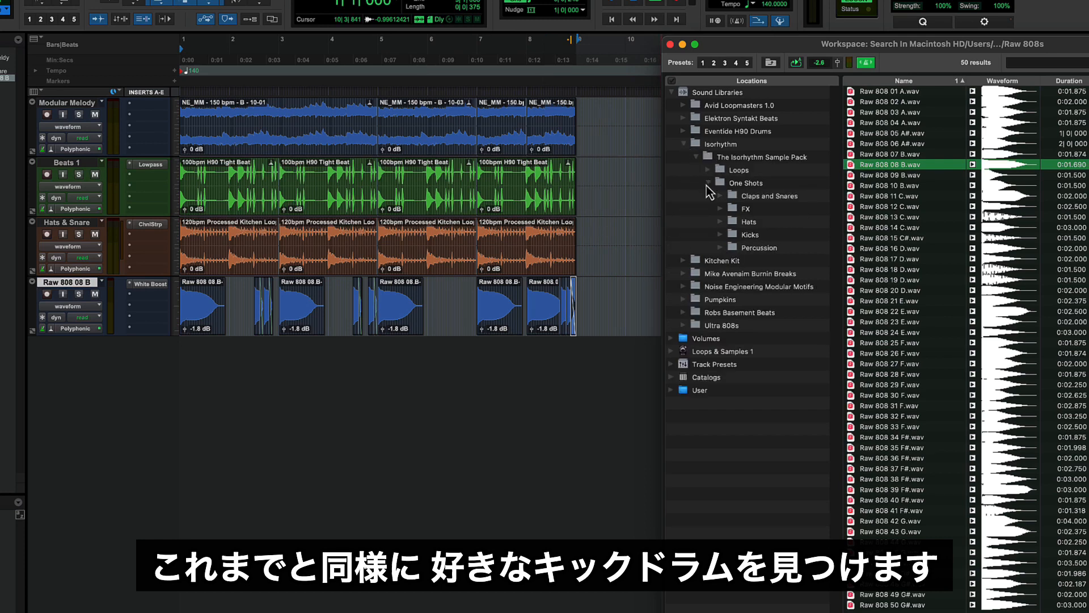
{"action": "left_click", "coordinate": [738, 236]}
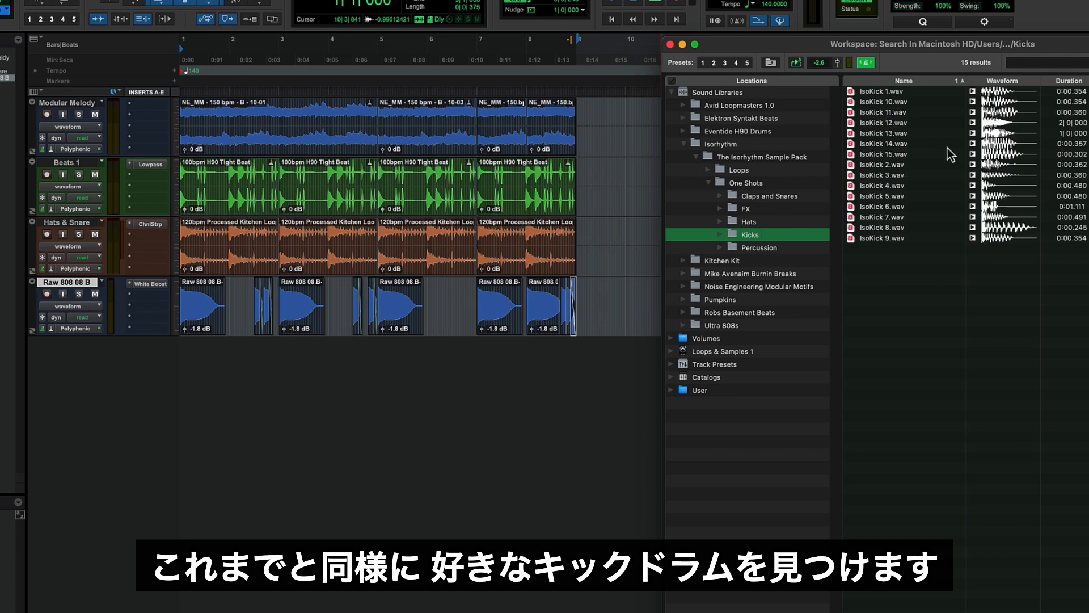
{"action": "left_click", "coordinate": [972, 92]}
{"action": "left_click", "coordinate": [972, 105]}
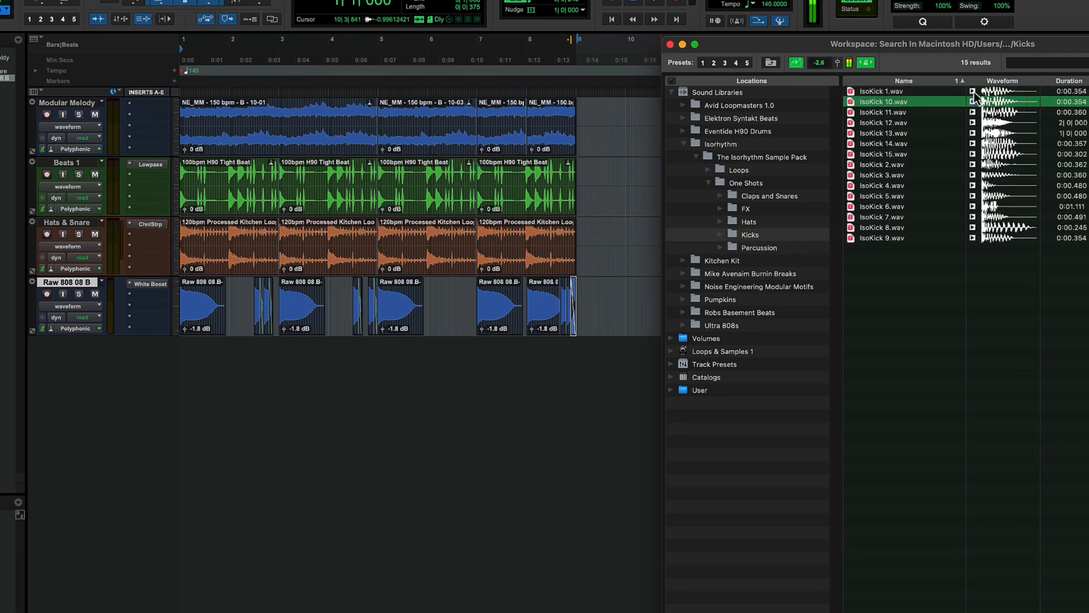
{"action": "left_click_drag", "start_coordinate": [879, 104], "coordinate": [925, 96]}
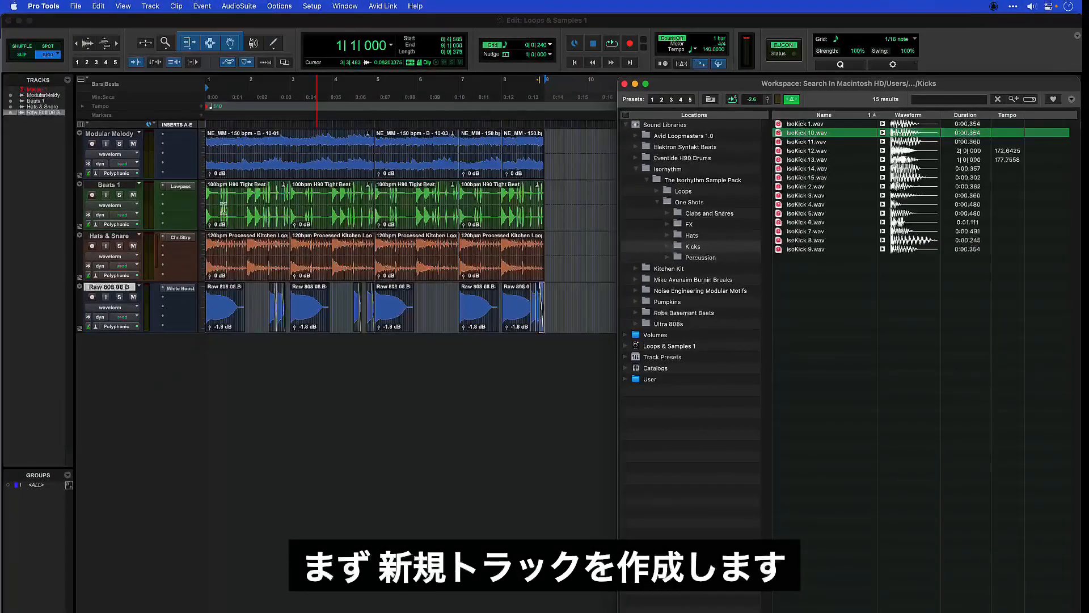
Step: Create one new stereo instrument track in ticks named Drums
{"action": "left_click", "coordinate": [150, 6]}
{"action": "left_click", "coordinate": [153, 19]}
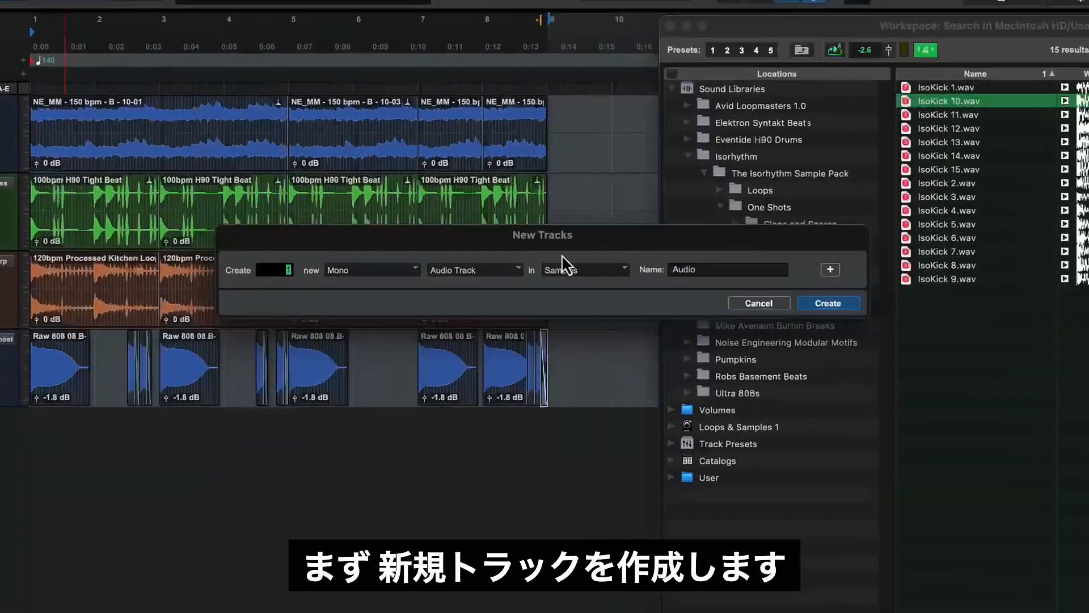
{"action": "left_click", "coordinate": [433, 244]}
{"action": "left_click", "coordinate": [330, 314]}
{"action": "left_click", "coordinate": [442, 292]}
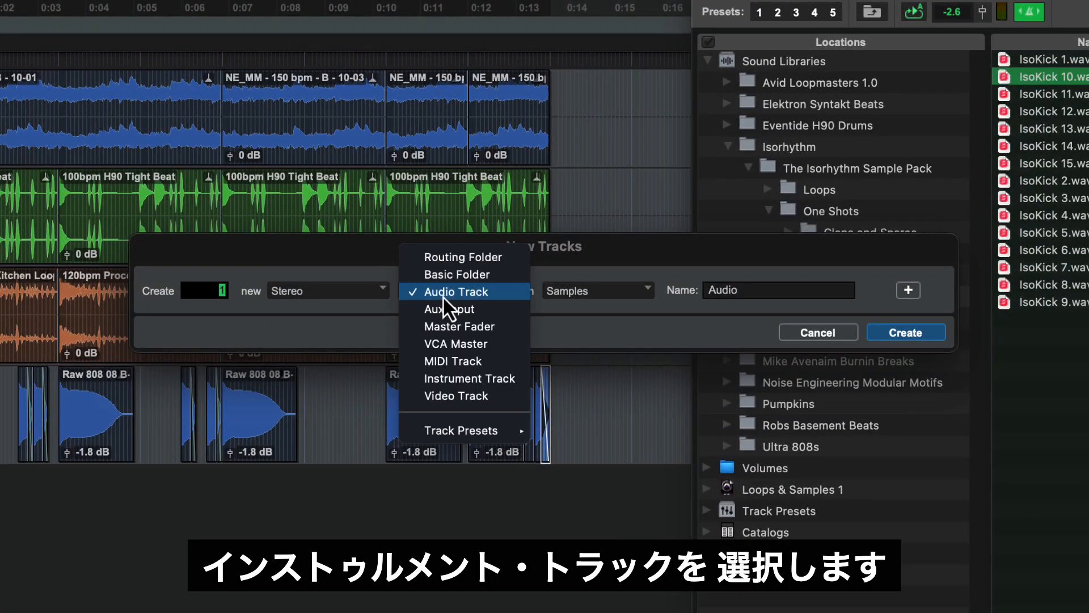
{"action": "left_click", "coordinate": [501, 377]}
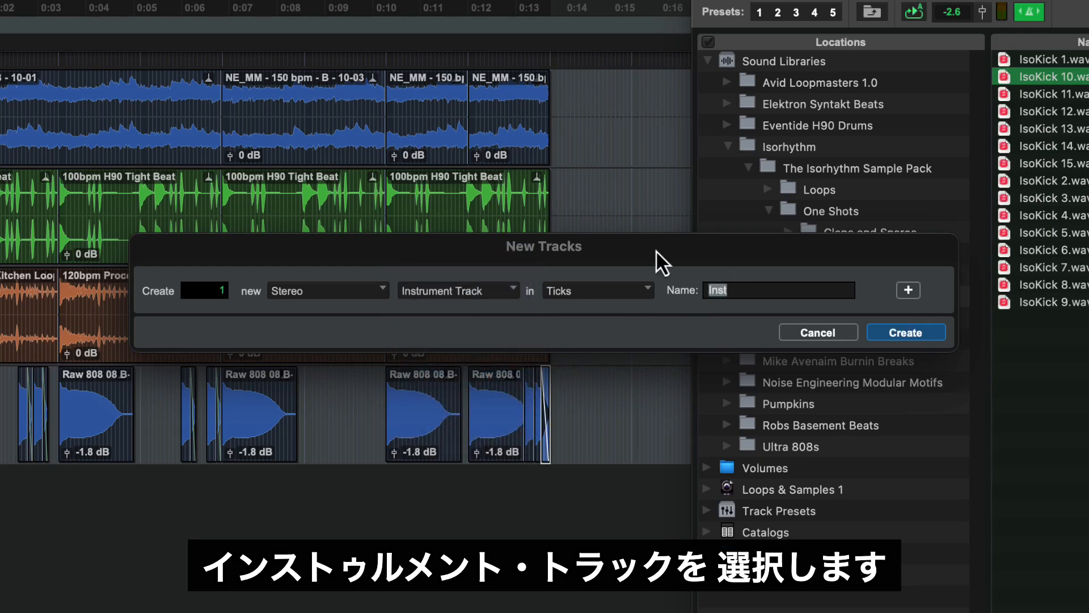
{"action": "type", "text": "Drums"}
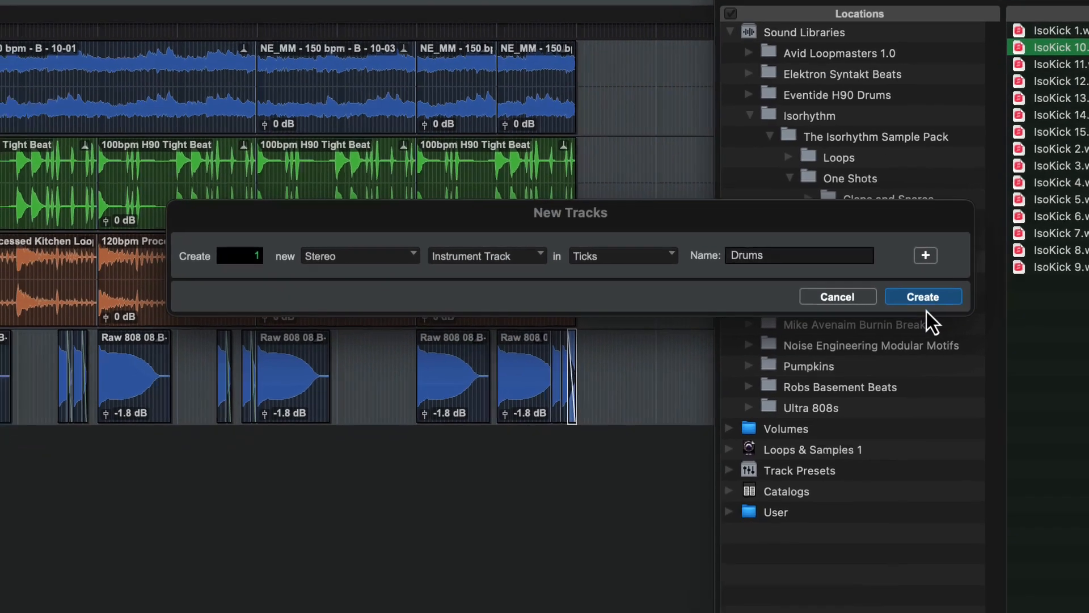
{"action": "left_click", "coordinate": [906, 333]}
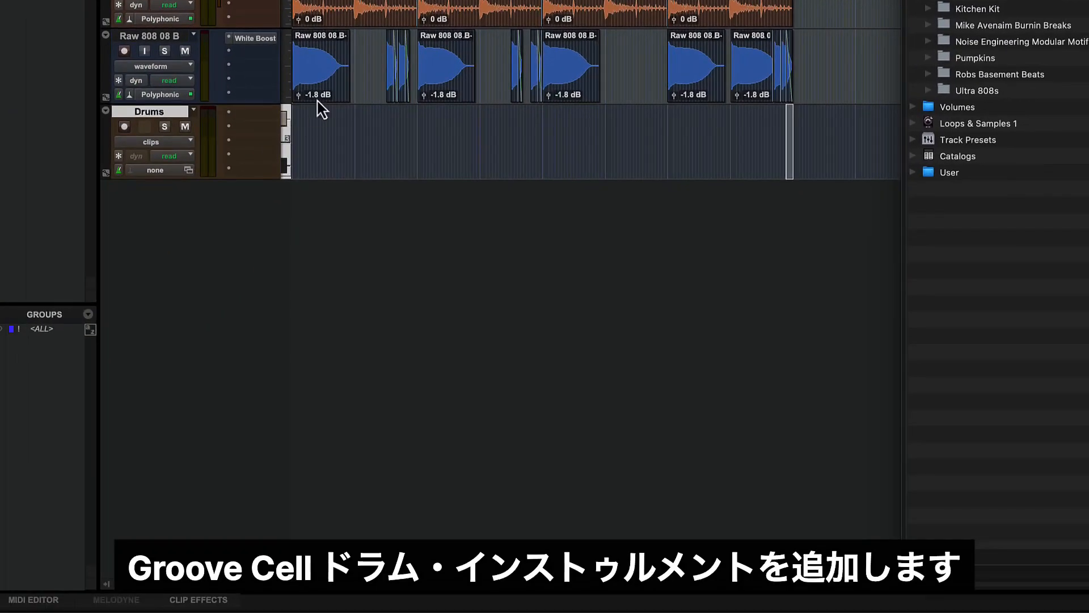
Step: Insert the GrooveCell multichannel instrument on the Drums track and load its factory Modular Percussion Kit preset
{"action": "left_click", "coordinate": [251, 119]}
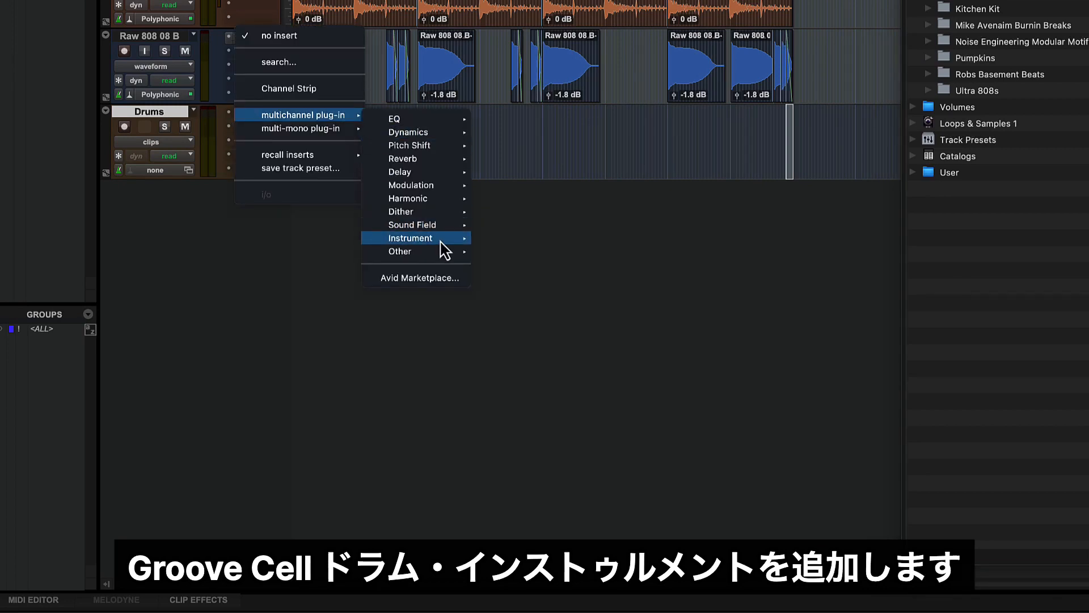
{"action": "left_click", "coordinate": [527, 269]}
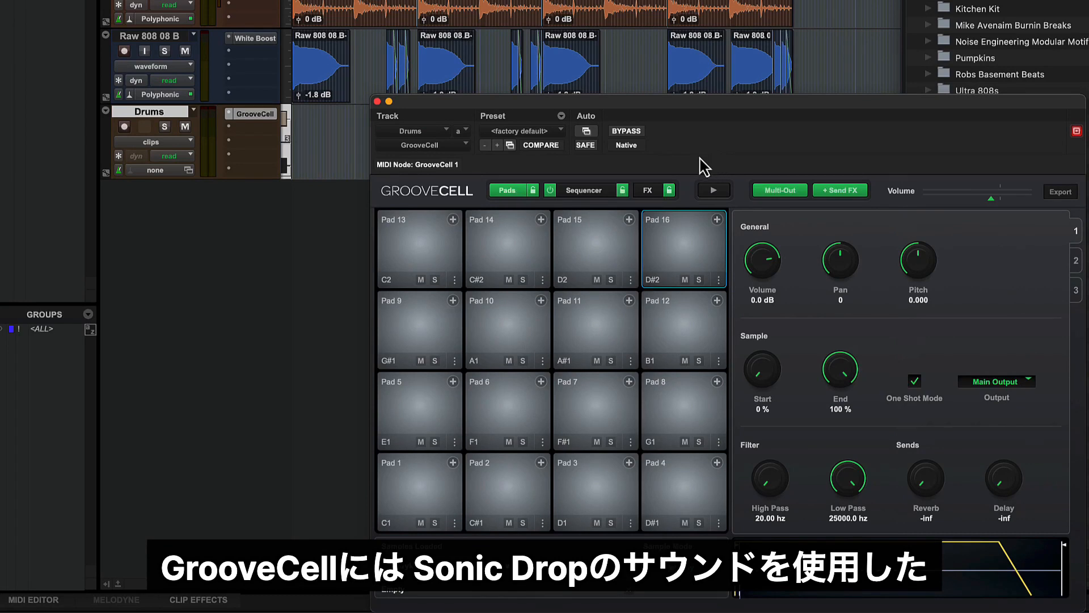
{"action": "left_click", "coordinate": [530, 134]}
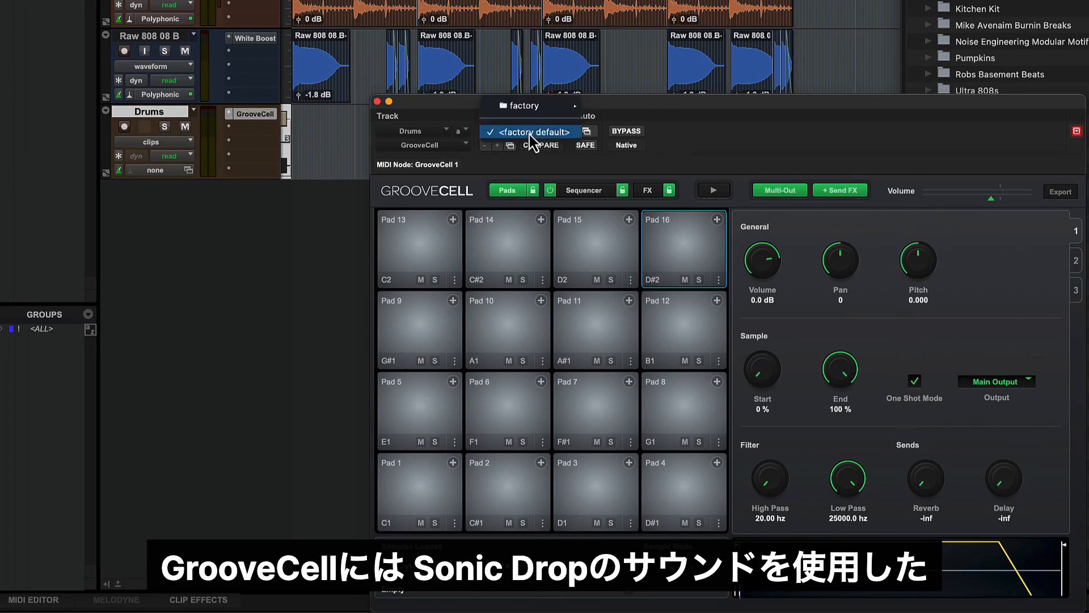
{"action": "mouse_move", "coordinate": [523, 106]}
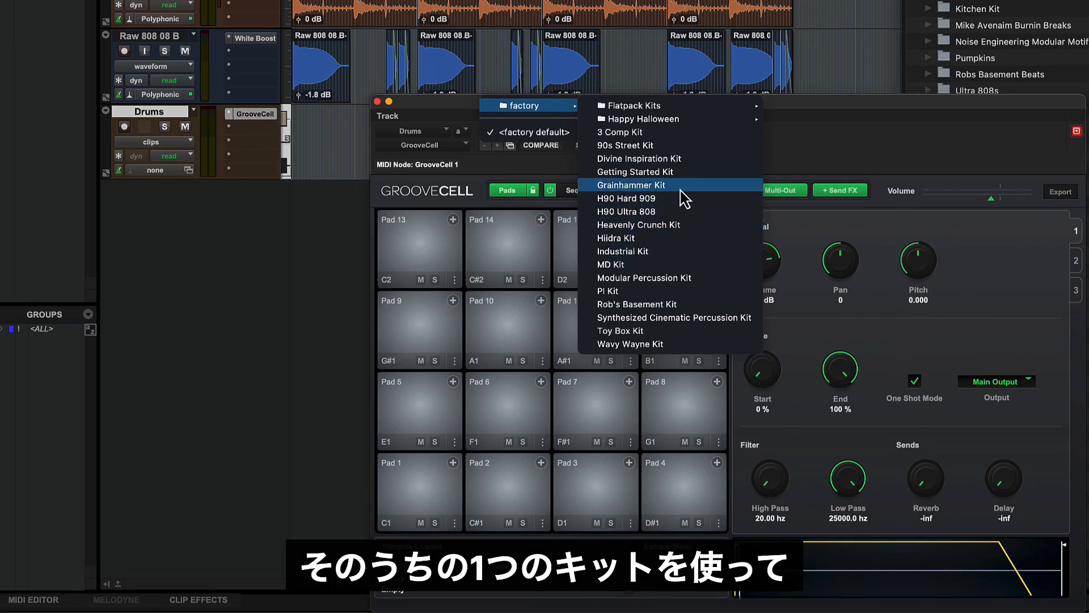
{"action": "left_click", "coordinate": [671, 279]}
Step: Audition the Modular Kit kick, snare and snap pads from C1 to D#1 in GrooveCell
{"action": "left_click", "coordinate": [436, 494]}
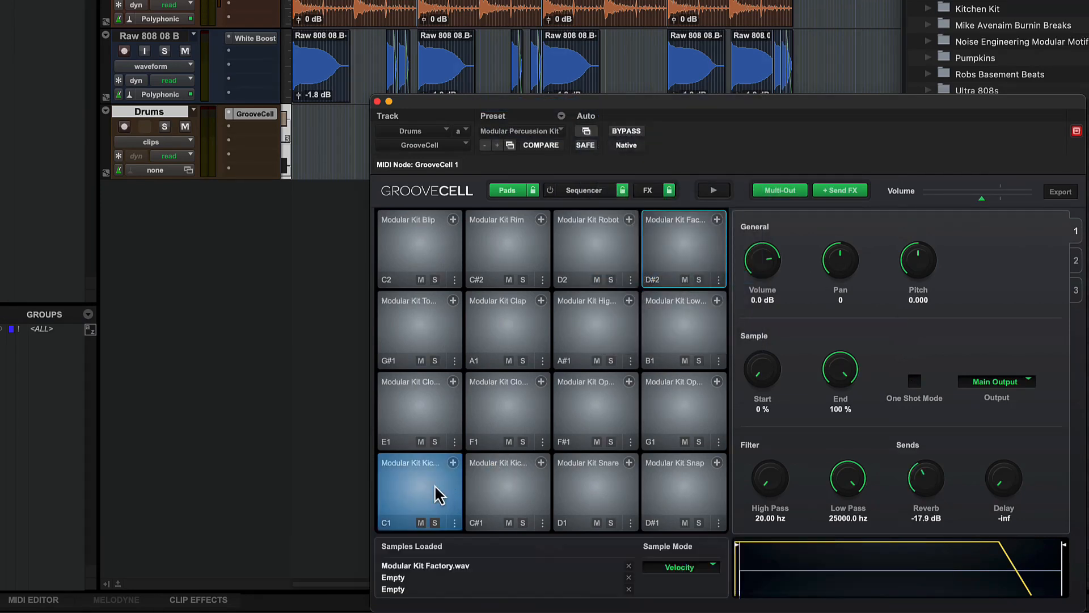
{"action": "left_click", "coordinate": [505, 486]}
{"action": "left_click", "coordinate": [612, 499]}
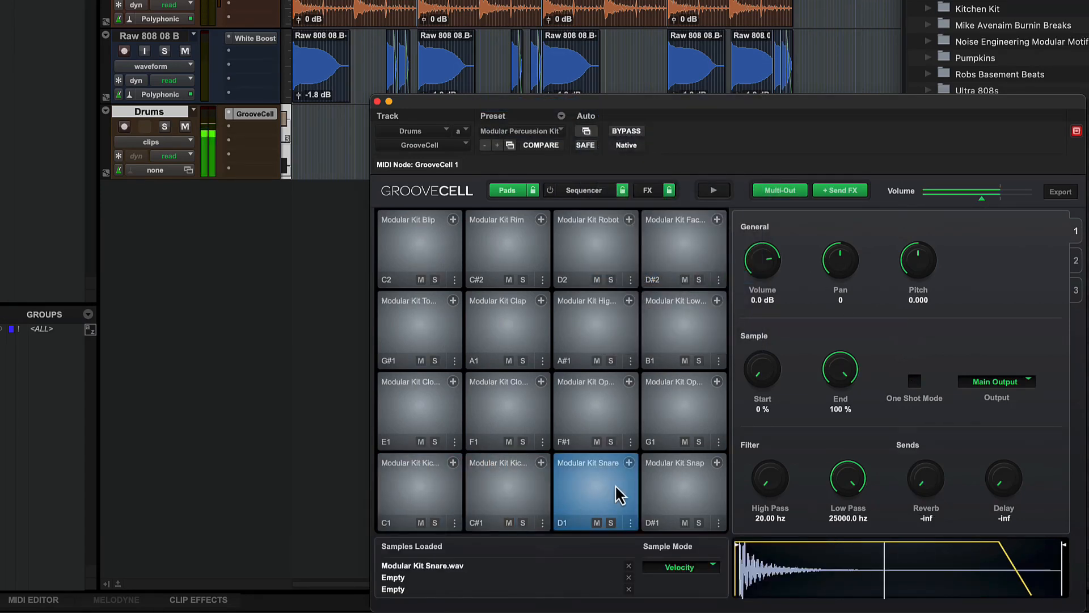
{"action": "left_click", "coordinate": [669, 497]}
{"action": "left_click", "coordinate": [605, 486]}
{"action": "left_click", "coordinate": [508, 486]}
{"action": "left_click", "coordinate": [449, 483]}
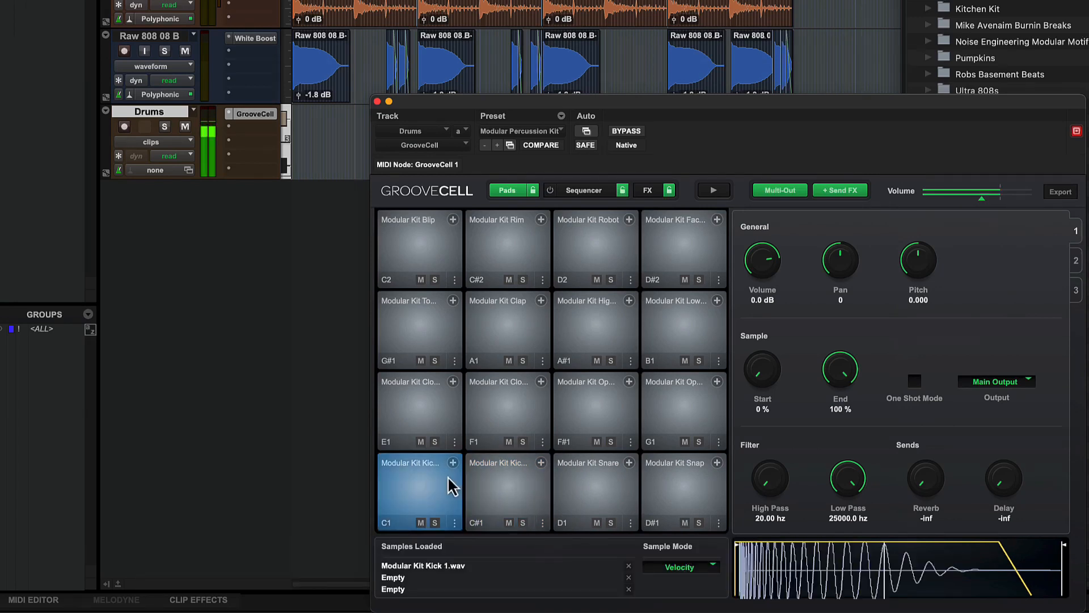
{"action": "left_click", "coordinate": [536, 492]}
{"action": "left_click", "coordinate": [596, 489]}
{"action": "left_click", "coordinate": [689, 488]}
{"action": "left_click", "coordinate": [517, 462]}
{"action": "left_click", "coordinate": [386, 499]}
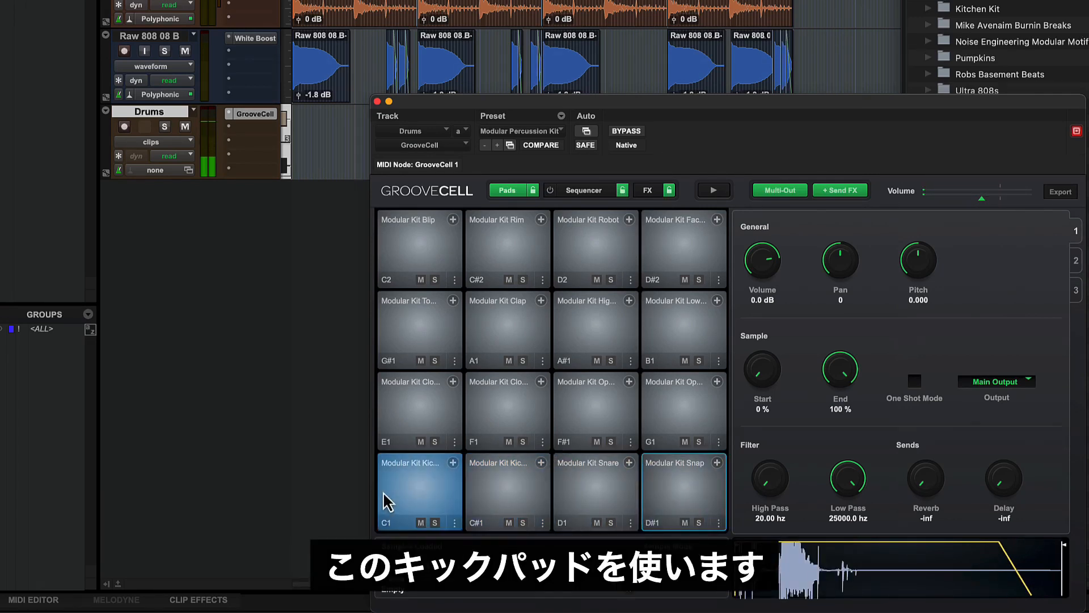
Step: Load IsoKick 1.wav from the Isorhythm Sample Pack's One Shots Kicks folder onto the C1 kick pad
{"action": "left_click", "coordinate": [427, 484]}
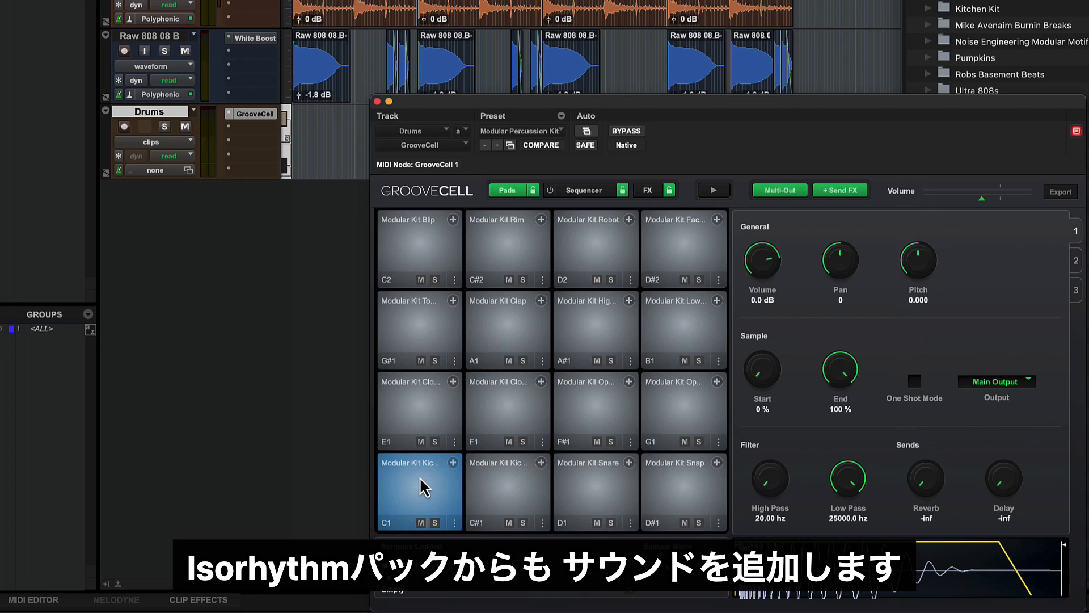
{"action": "left_click", "coordinate": [453, 463]}
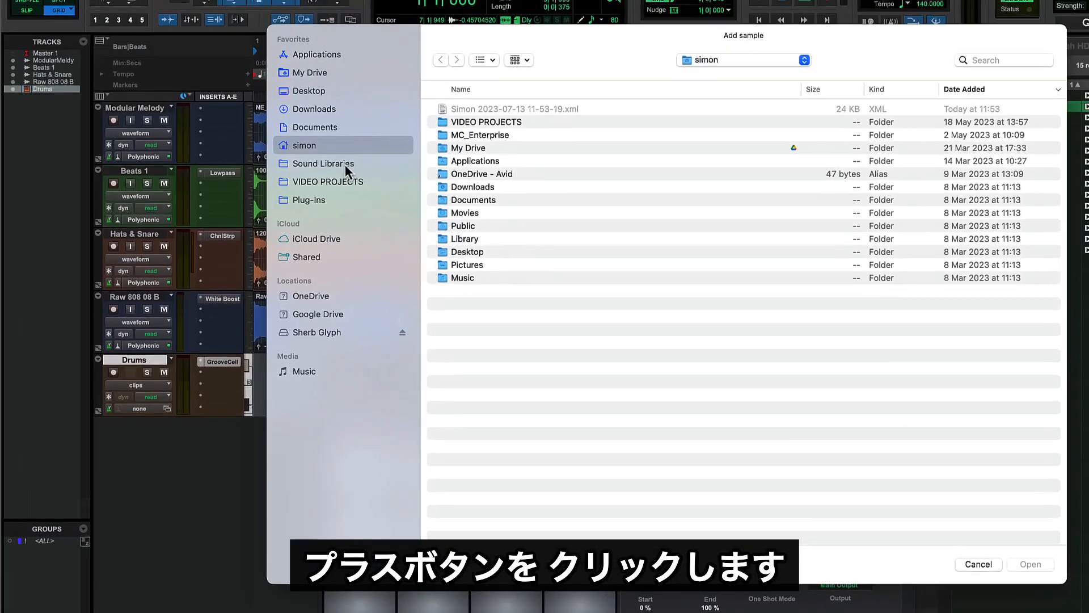
{"action": "left_click", "coordinate": [345, 166]}
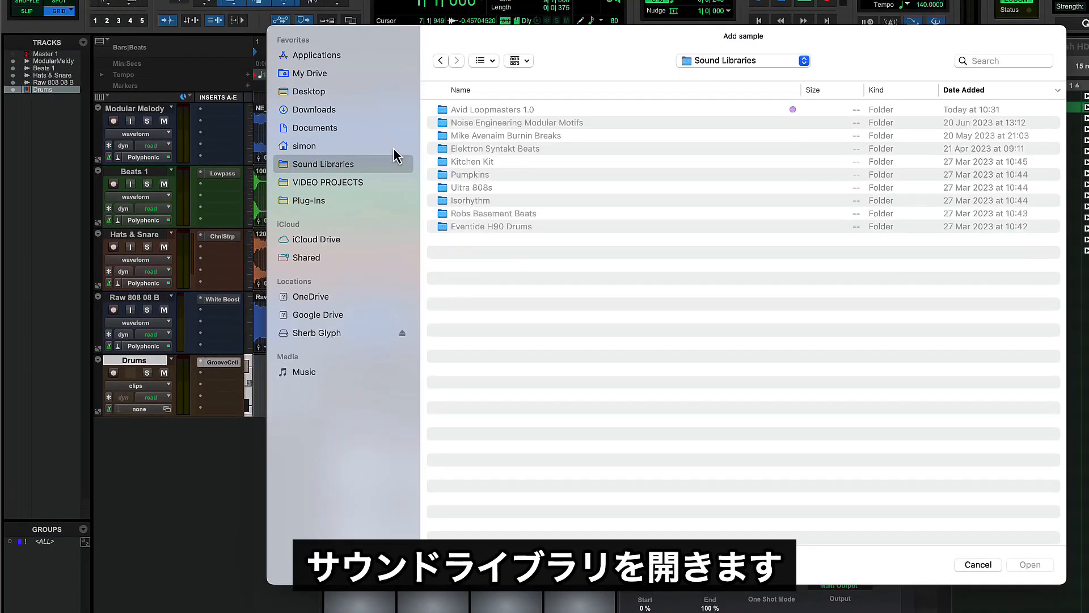
{"action": "left_click", "coordinate": [517, 202]}
{"action": "double_click", "coordinate": [517, 206]}
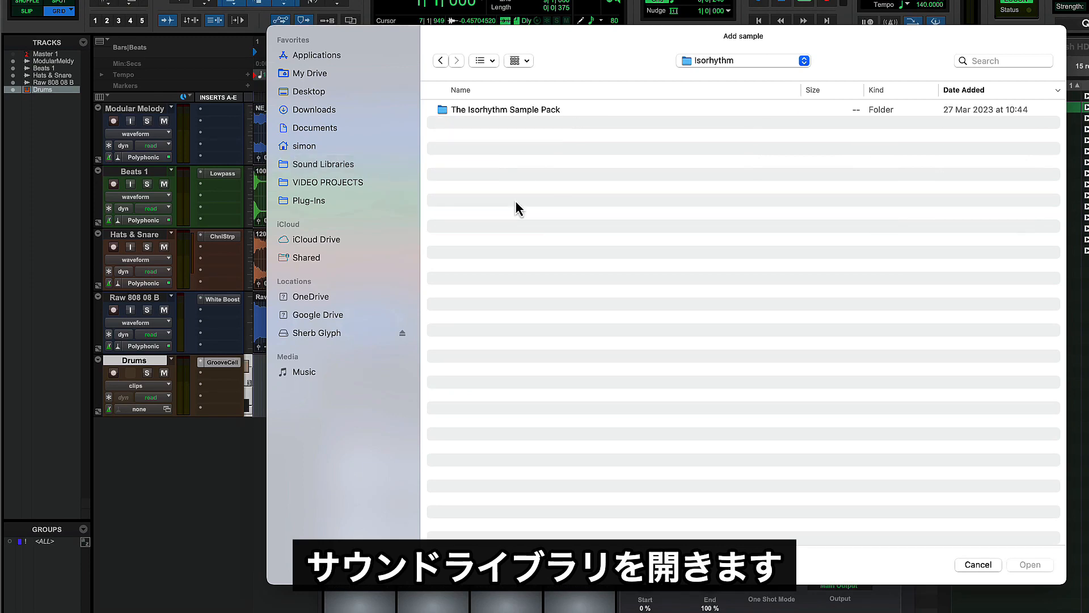
{"action": "left_click", "coordinate": [478, 114]}
{"action": "double_click", "coordinate": [478, 114]}
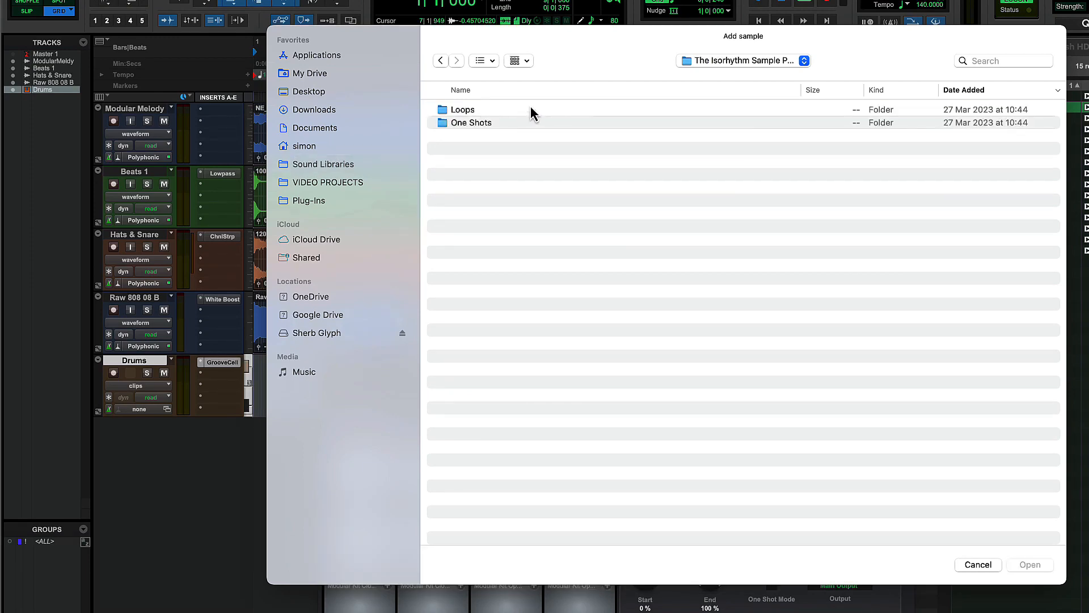
{"action": "double_click", "coordinate": [505, 122]}
{"action": "double_click", "coordinate": [466, 109]}
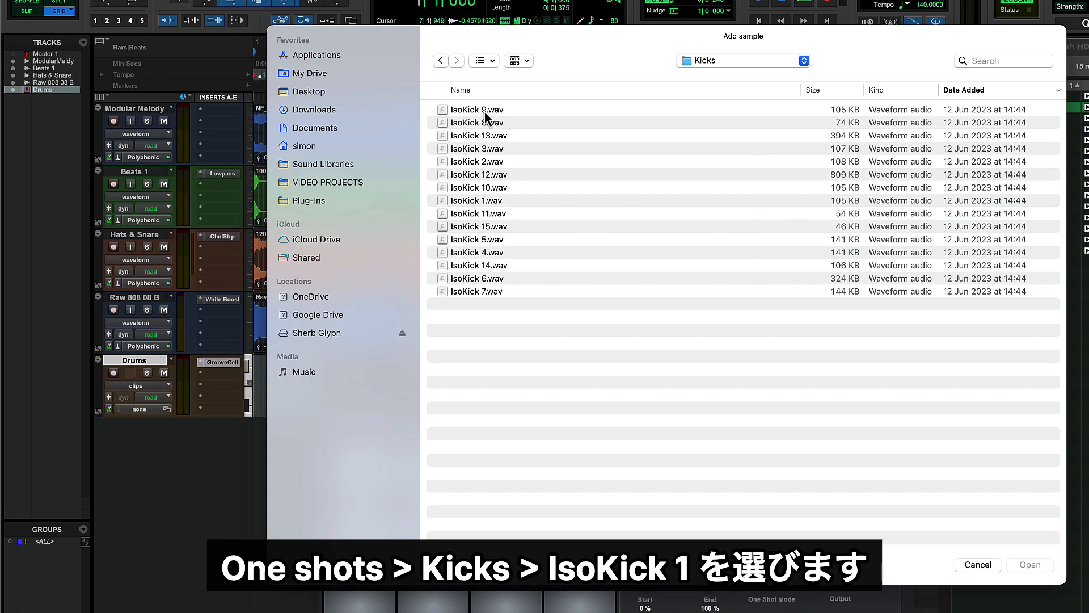
{"action": "double_click", "coordinate": [497, 200]}
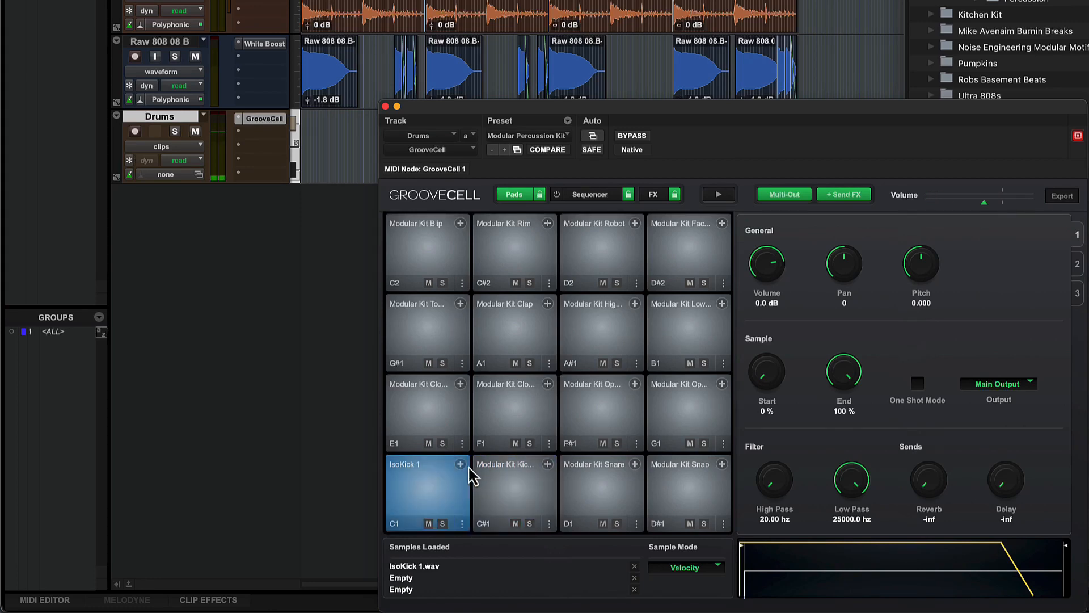
Step: Play the IsoKick 1 pad and lower its pitch to about -6.09
{"action": "left_click", "coordinate": [425, 479]}
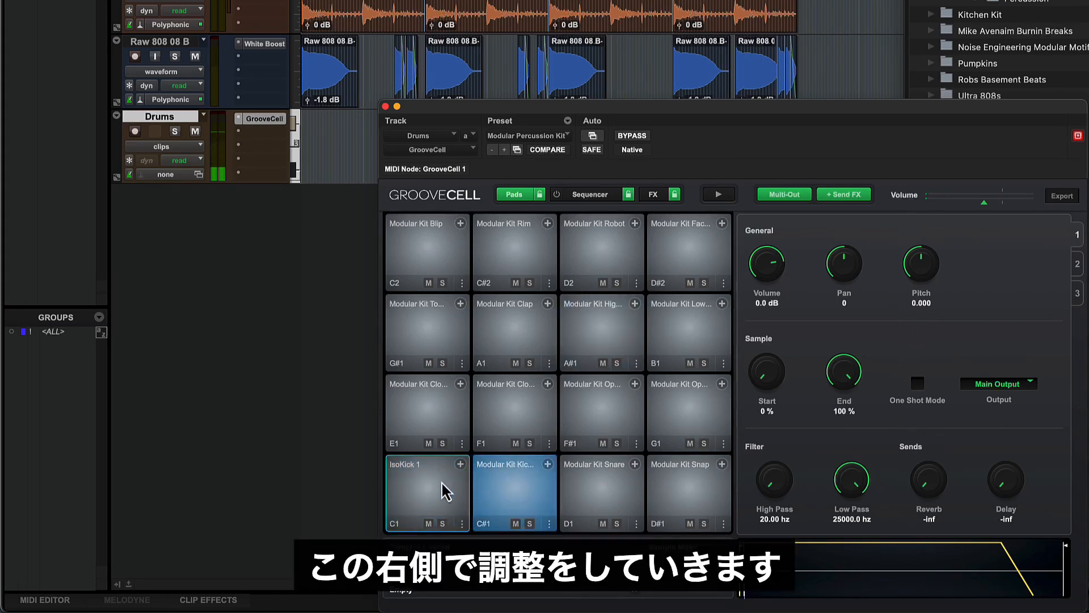
{"action": "left_click", "coordinate": [425, 478]}
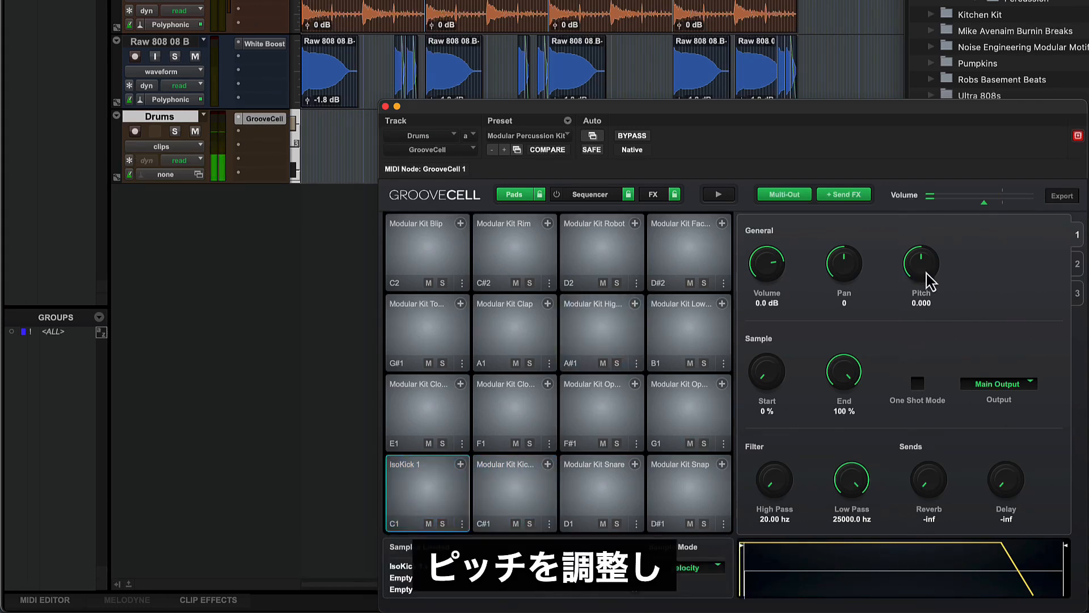
{"action": "left_click_drag", "start_coordinate": [927, 274], "coordinate": [930, 288]}
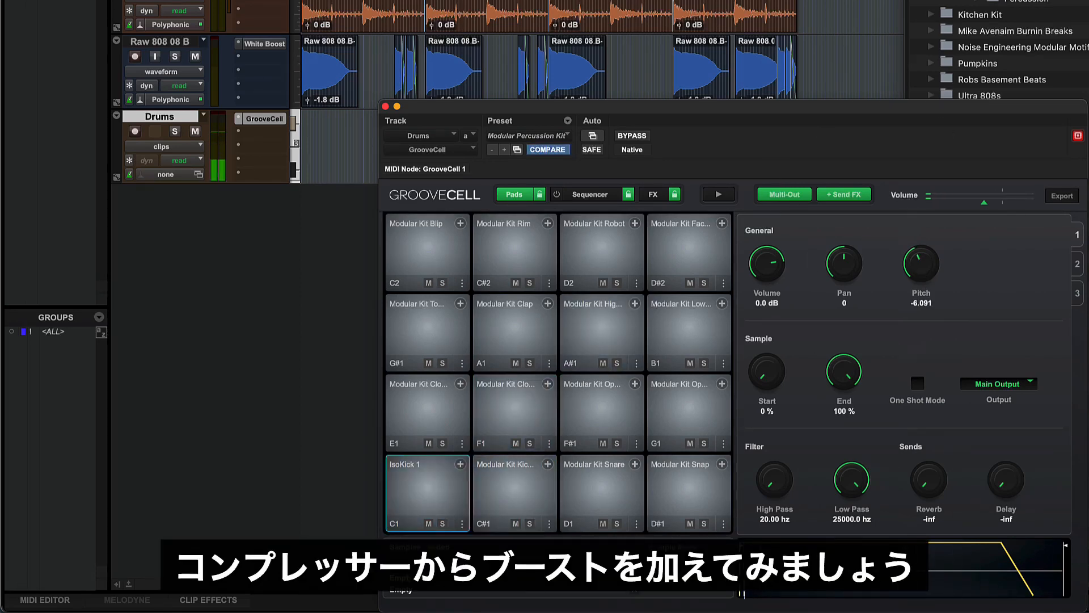
Step: Set GrooveCell's master compressor to a threshold of -17 dB, a ratio of 3.93 and an output of 9.7 dB
{"action": "left_click", "coordinate": [656, 196]}
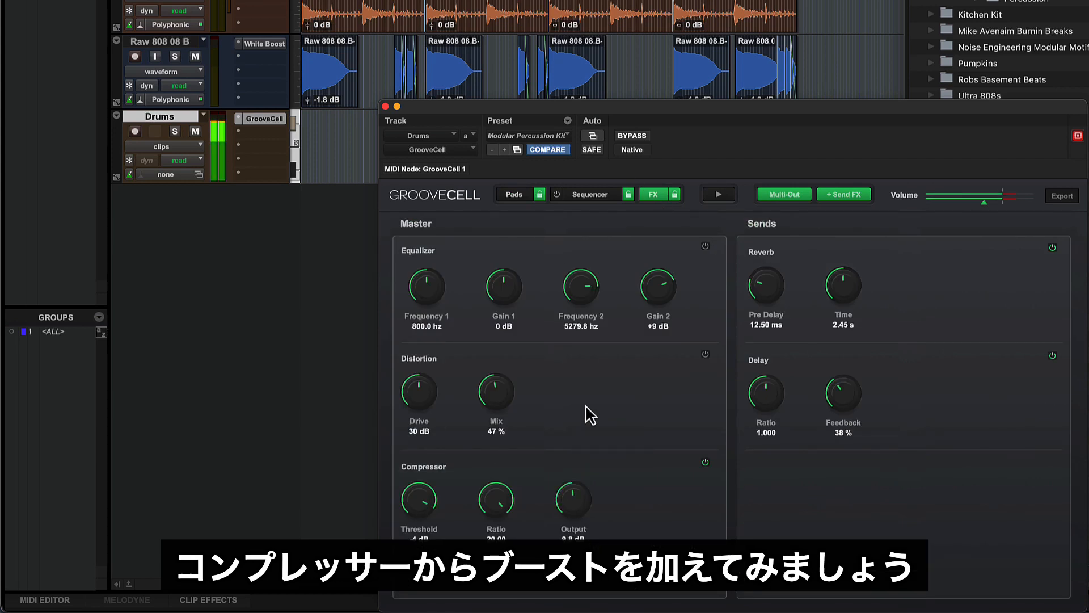
{"action": "left_click_drag", "start_coordinate": [499, 503], "coordinate": [427, 554]}
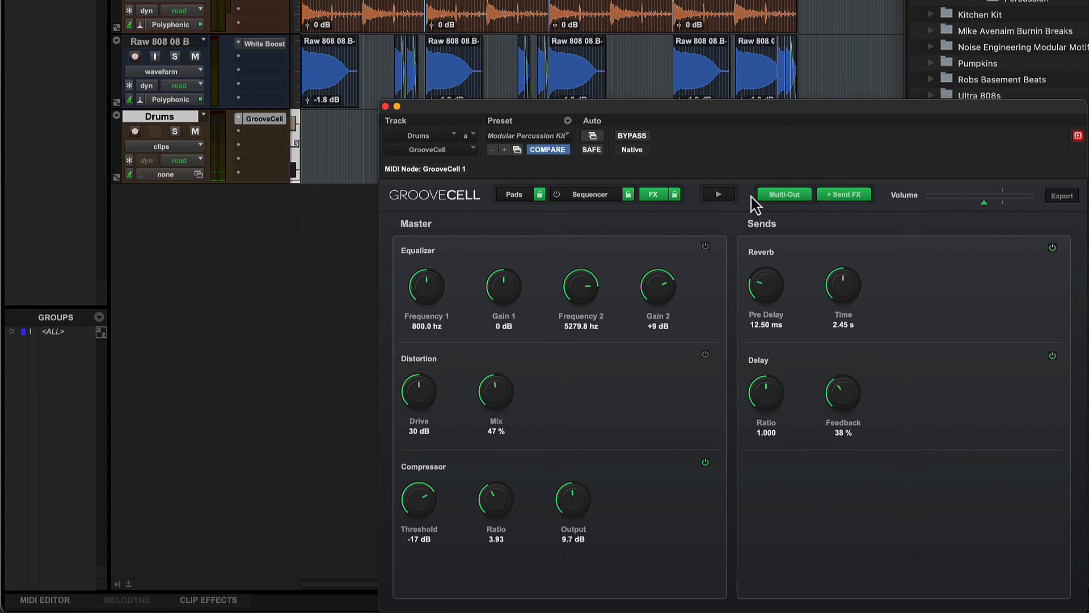
{"action": "left_click", "coordinate": [514, 195]}
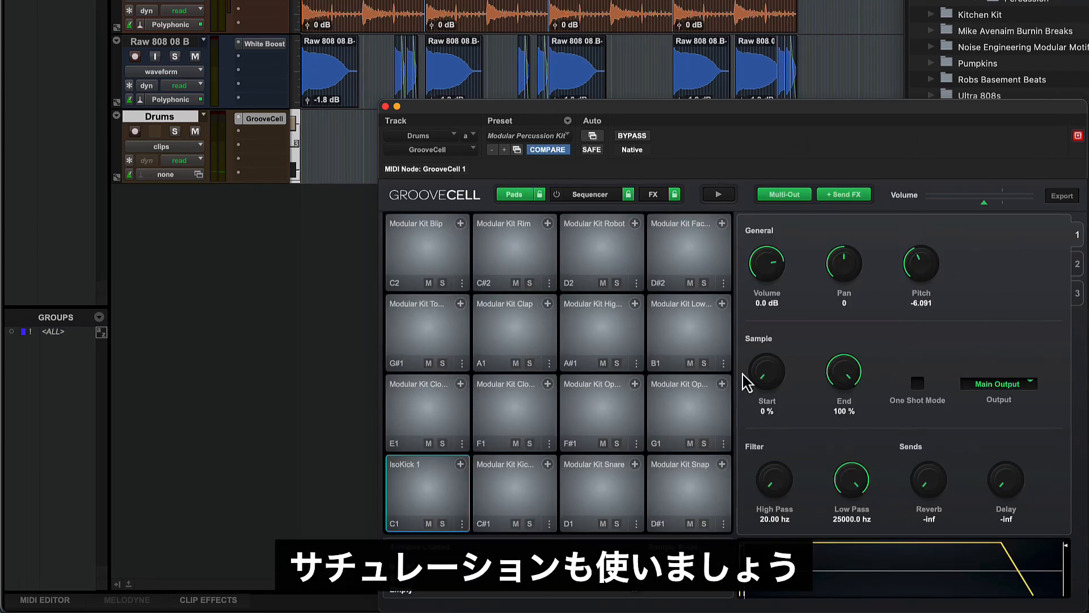
Step: Apply the Saturation drive preset to the IsoKick 1 pad with Drive at 79 %, and close the GrooveCell window
{"action": "left_click", "coordinate": [1077, 293]}
{"action": "left_click", "coordinate": [794, 277]}
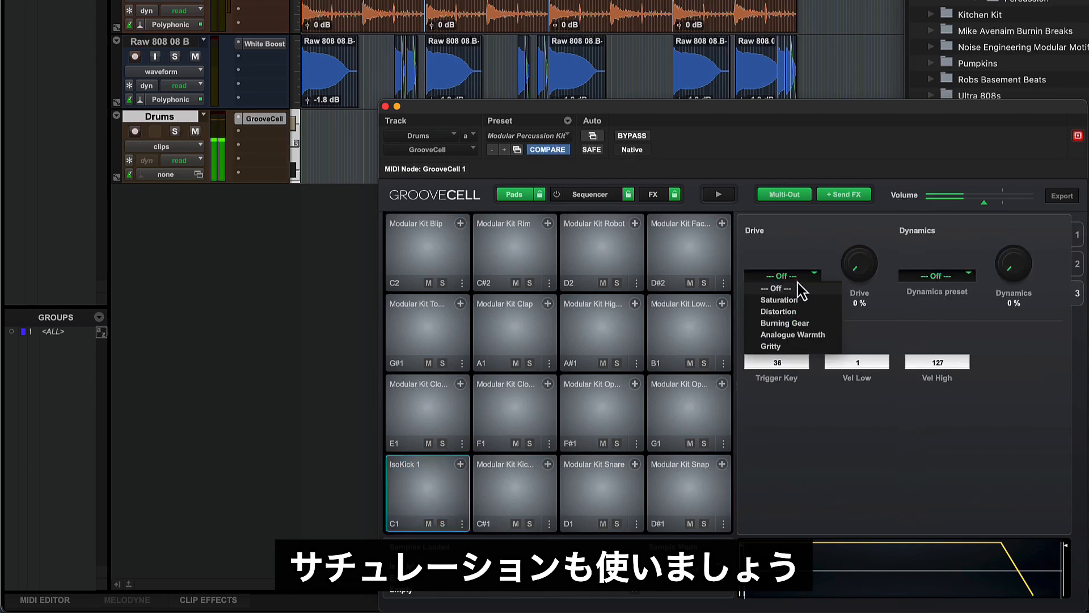
{"action": "left_click", "coordinate": [779, 296]}
{"action": "left_click_drag", "start_coordinate": [848, 287], "coordinate": [907, 116]}
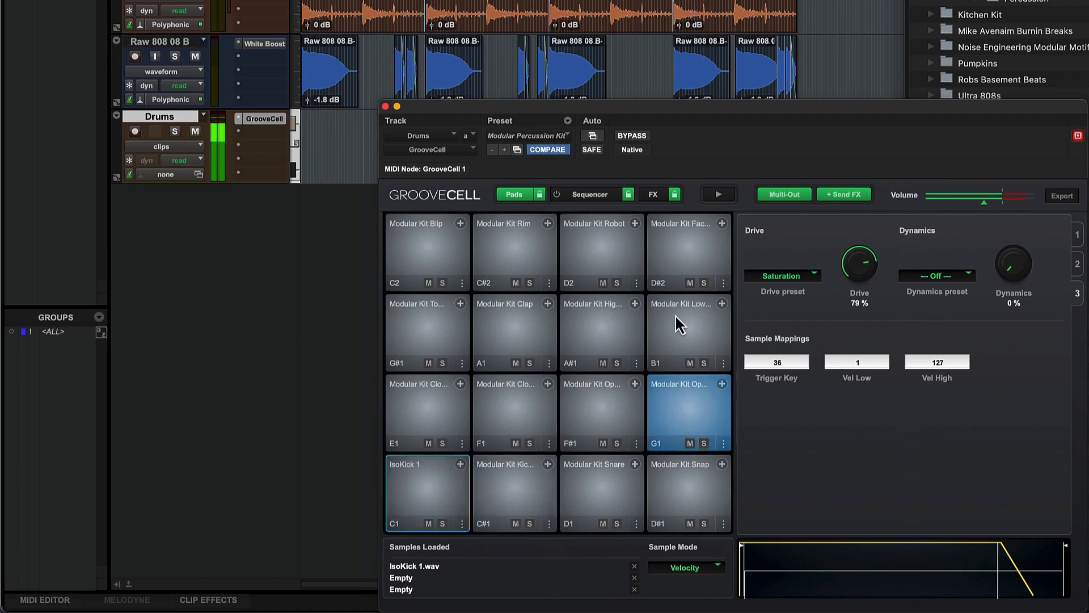
{"action": "left_click", "coordinate": [385, 106]}
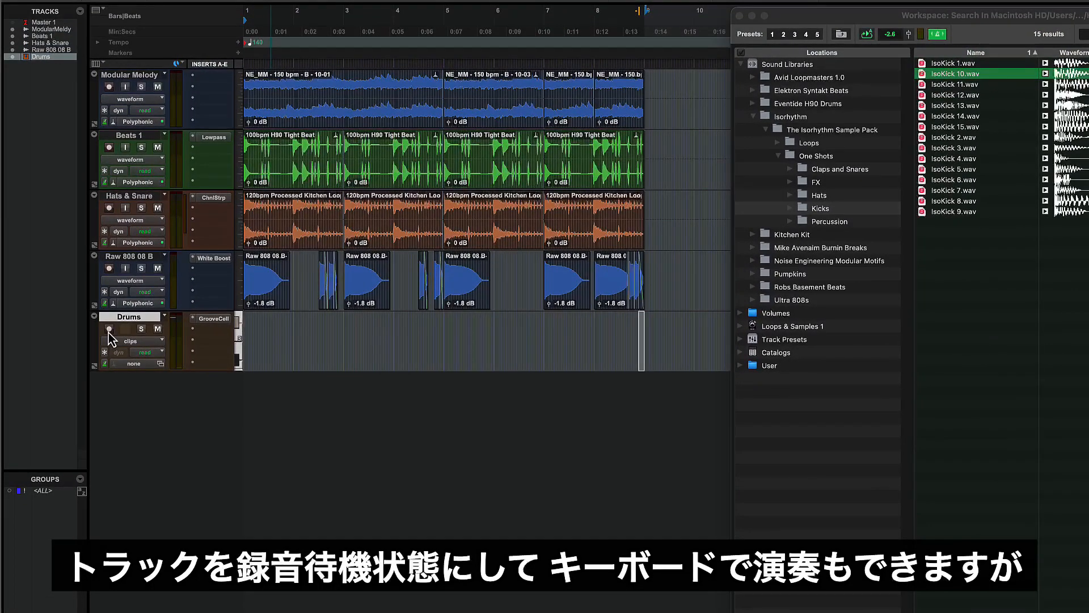
{"action": "left_click", "coordinate": [109, 330]}
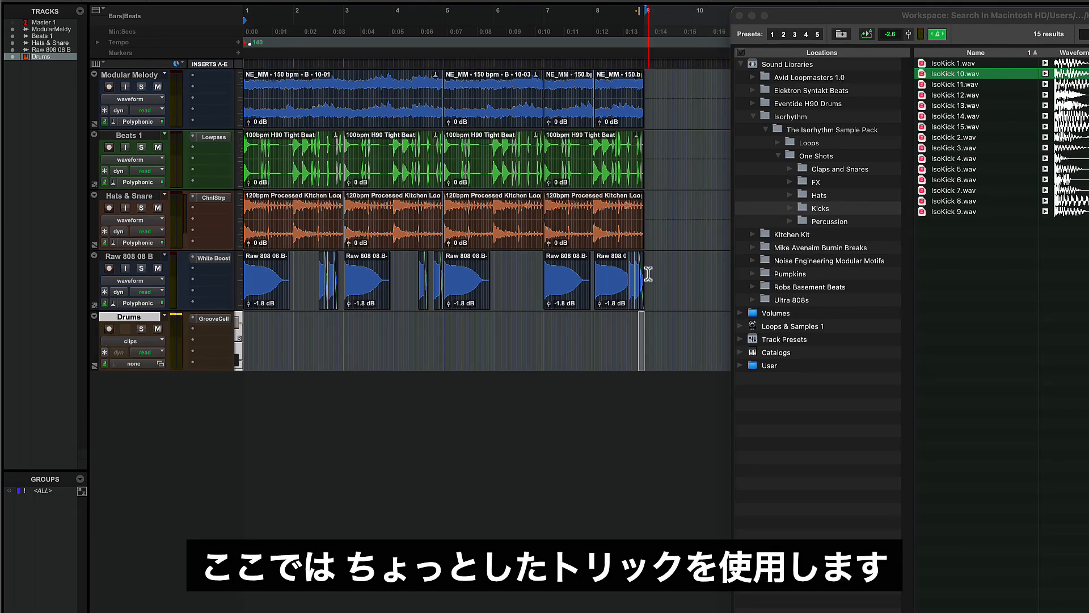
Step: Copy all the Raw 808 clips onto the Drums track as MIDI, using the Percussive conversion type with Consolidate Clips enabled
{"action": "left_click_drag", "start_coordinate": [648, 274], "coordinate": [198, 306]}
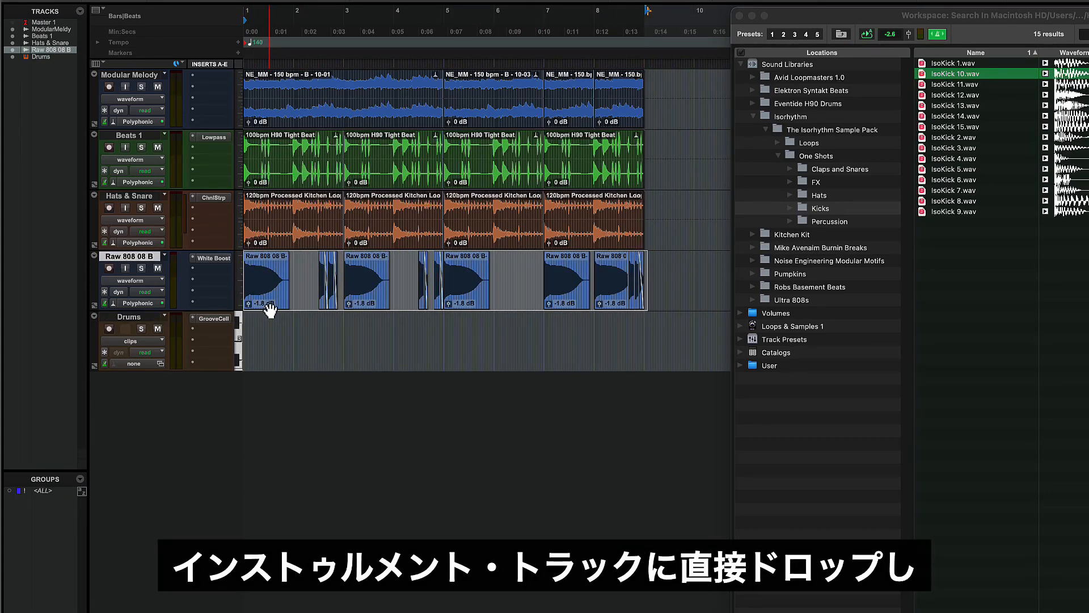
{"action": "left_click_drag", "start_coordinate": [272, 308], "coordinate": [273, 340]}
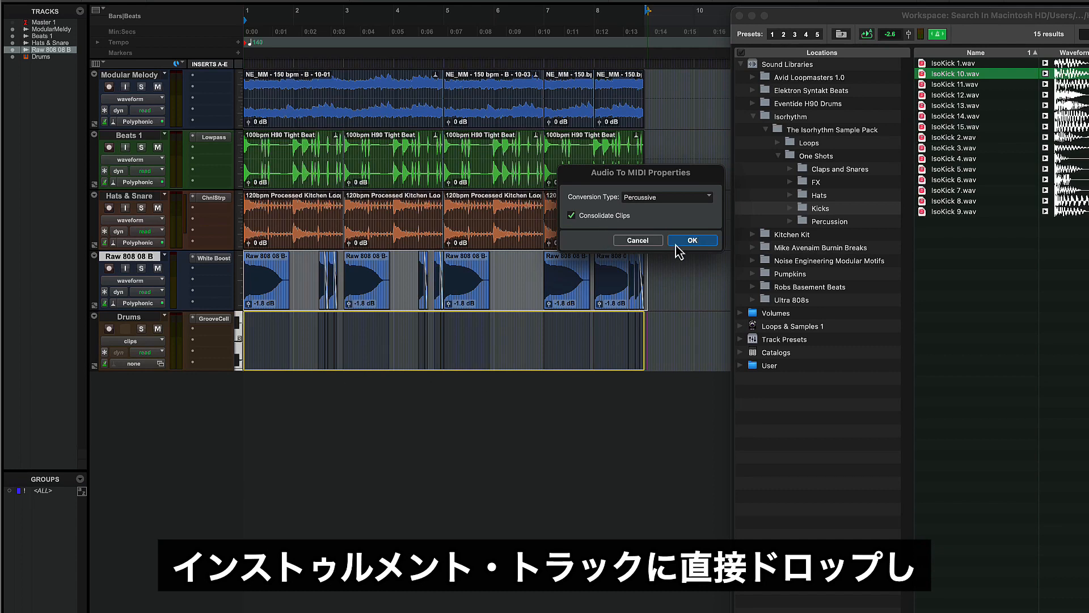
{"action": "left_click", "coordinate": [687, 197]}
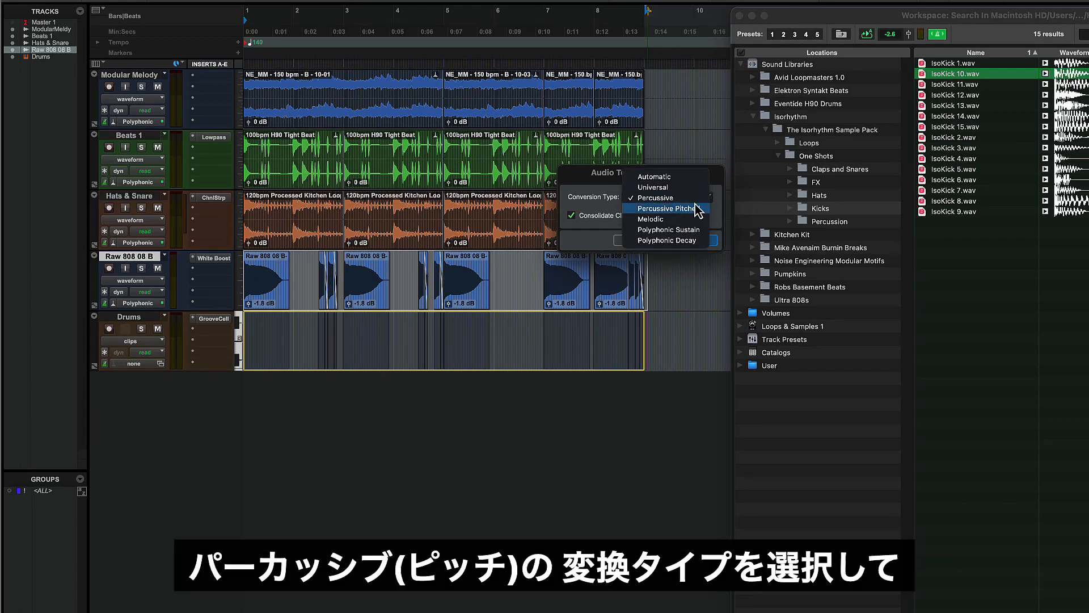
{"action": "left_click", "coordinate": [696, 209]}
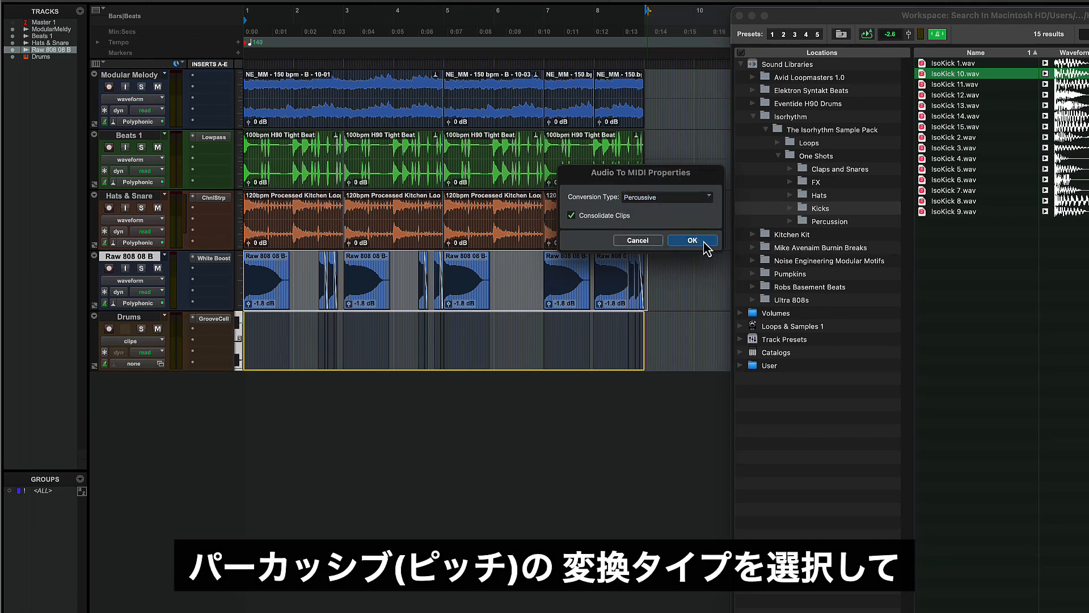
{"action": "key", "text": "Return"}
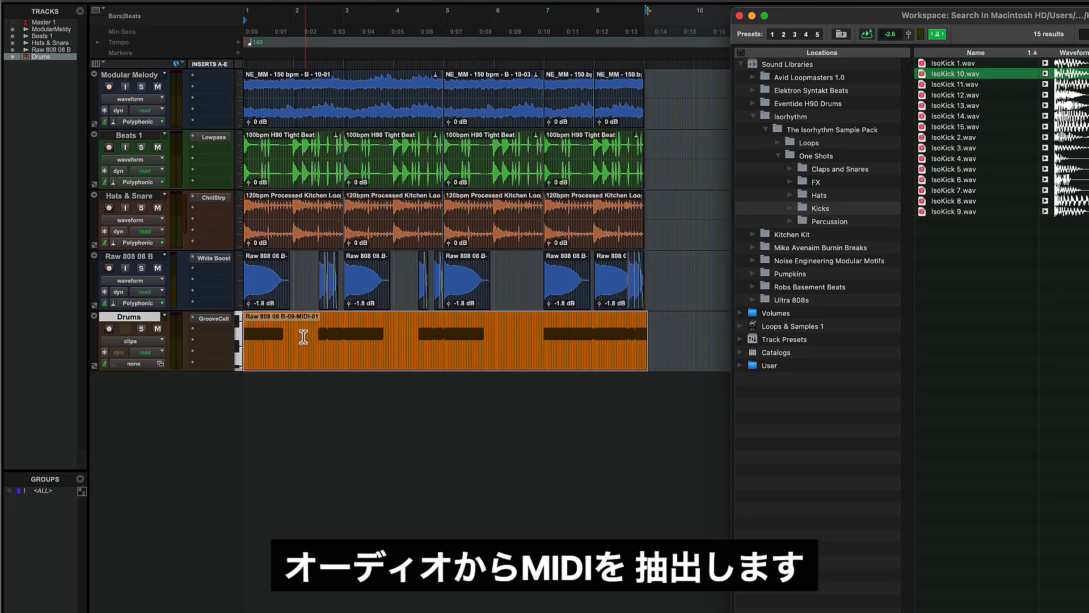
Step: Move all the converted notes on the Drums track down to the kick's key in the MIDI Editor, play them, and close the editor
{"action": "double_click", "coordinate": [441, 361]}
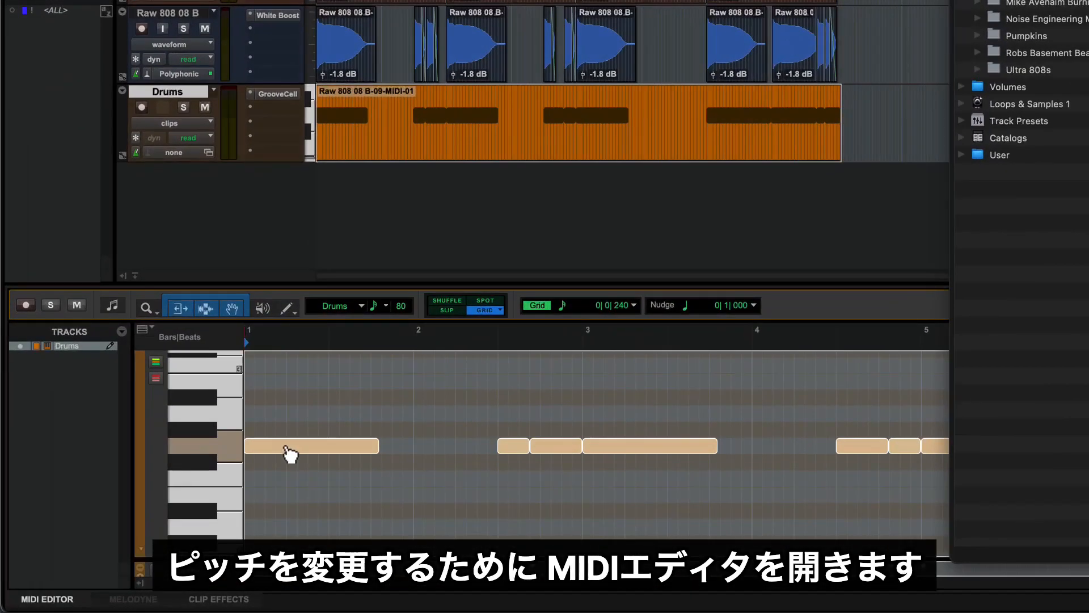
{"action": "left_click_drag", "start_coordinate": [286, 449], "coordinate": [270, 516]}
{"action": "left_click", "coordinate": [268, 515]}
{"action": "key", "text": "space"}
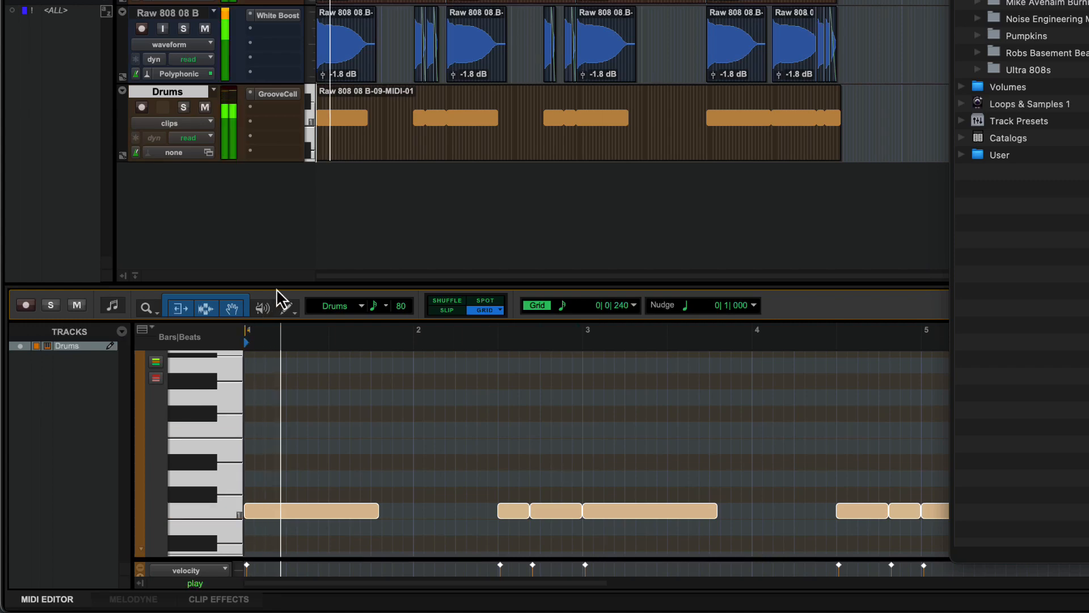
{"action": "left_click", "coordinate": [57, 599]}
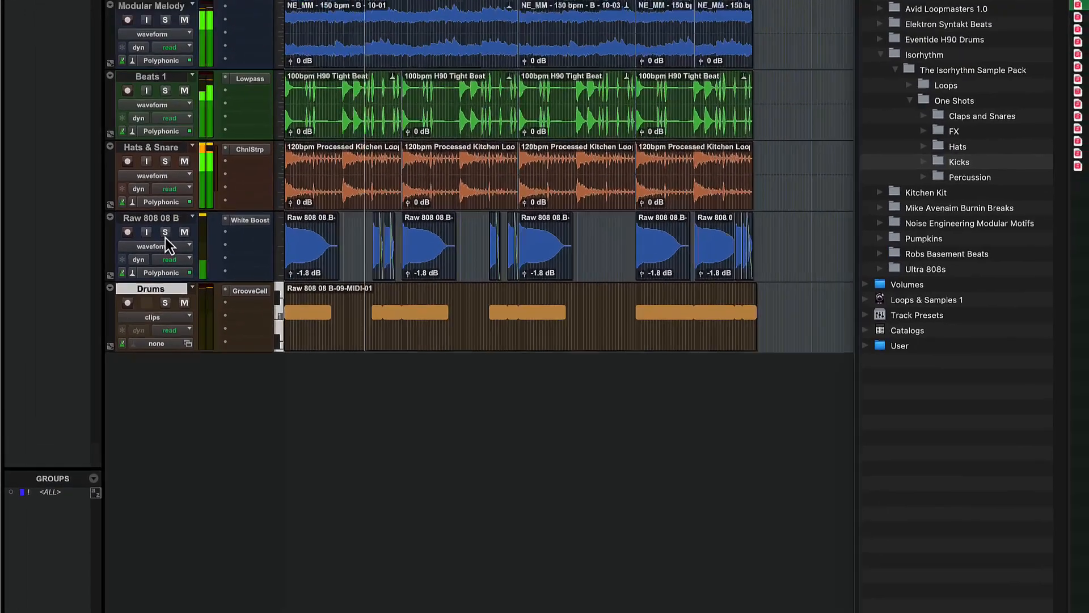
Step: Solo the Raw 808 08 B and Drums tracks during playback, and take the Raw 808 08 B track out of solo
{"action": "left_click", "coordinate": [183, 29]}
{"action": "left_click", "coordinate": [184, 108]}
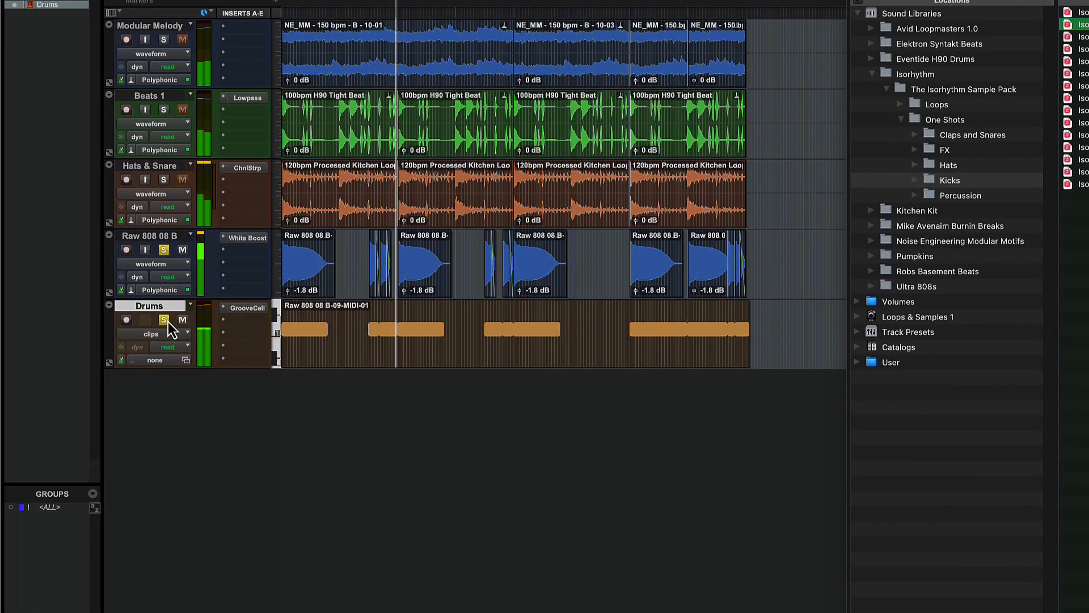
{"action": "left_click", "coordinate": [163, 250]}
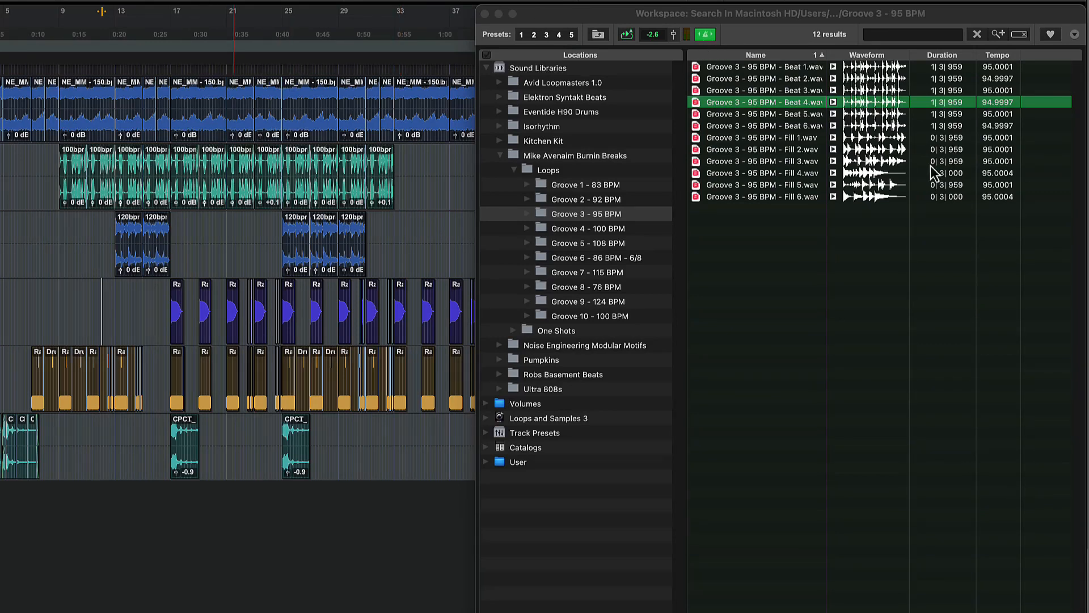
Step: Audition Mike Avenaim Burnin Breaks loops: Beats 4 and 2 from Groove 3 - 95 BPM, and Beats 1, 4 and 6 from Groove 4 - 100 BPM
{"action": "left_click", "coordinate": [832, 104]}
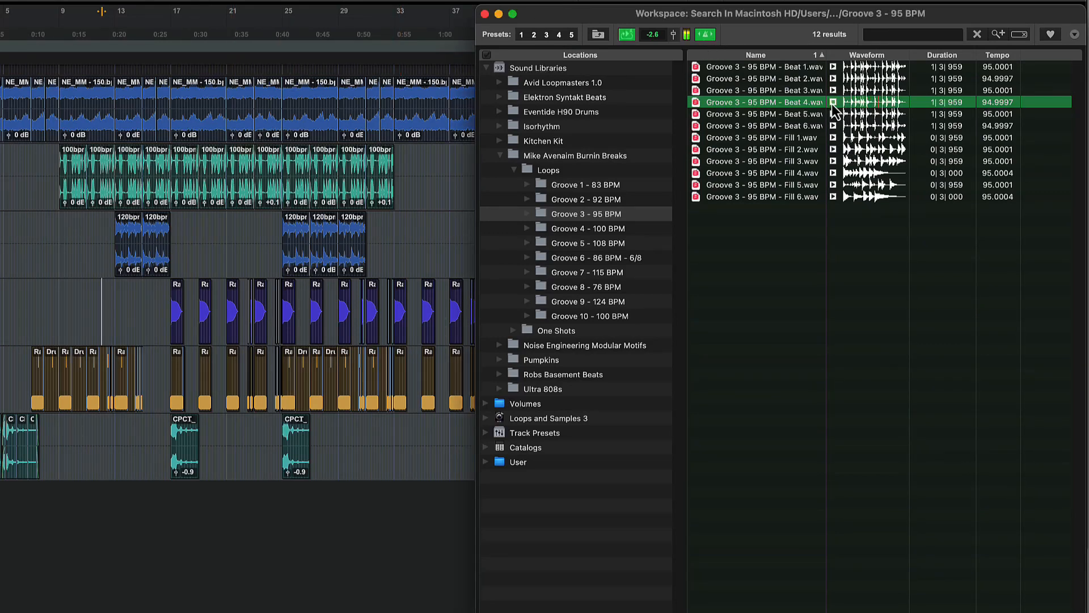
{"action": "left_click", "coordinate": [833, 79]}
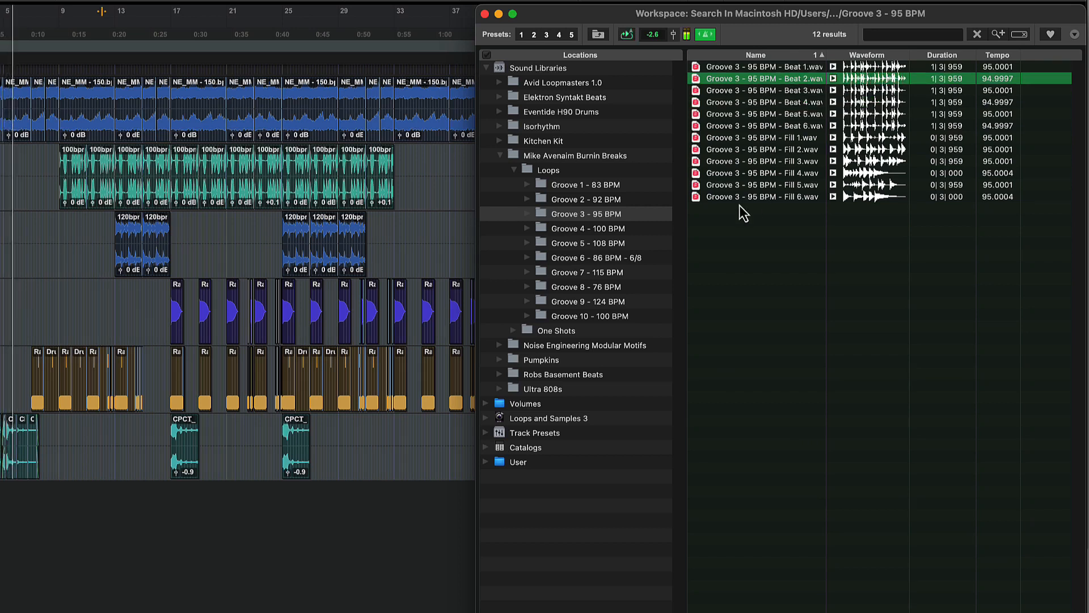
{"action": "left_click", "coordinate": [567, 228]}
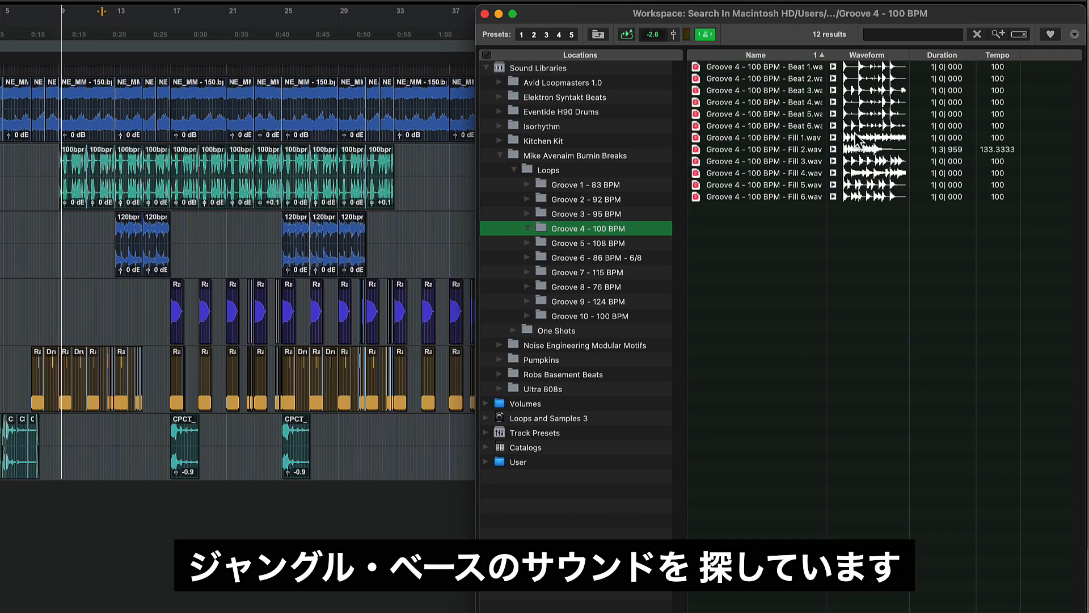
{"action": "left_click", "coordinate": [832, 67]}
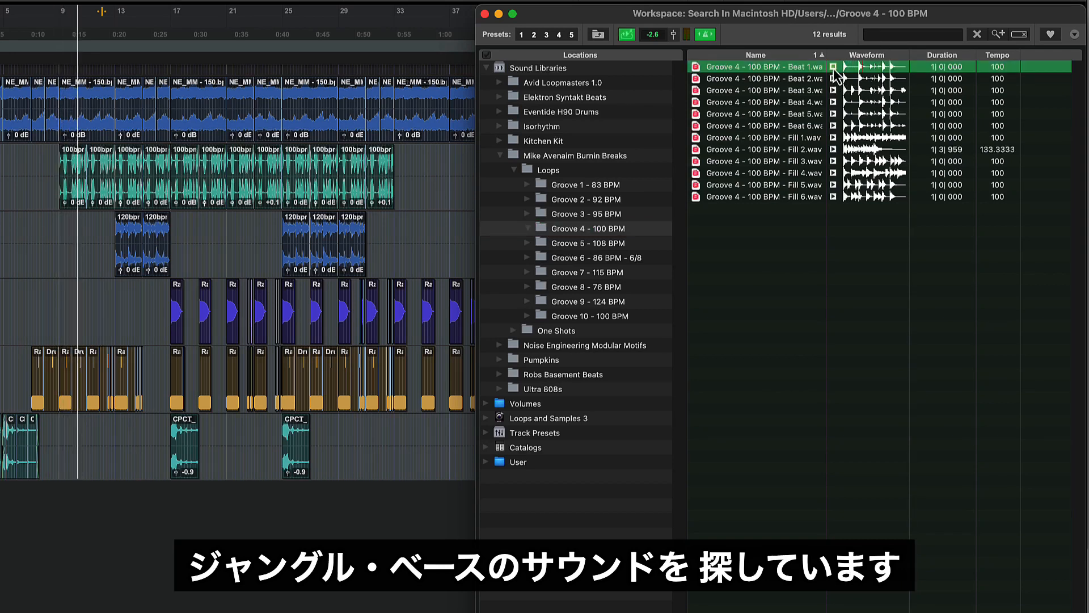
{"action": "left_click", "coordinate": [832, 103]}
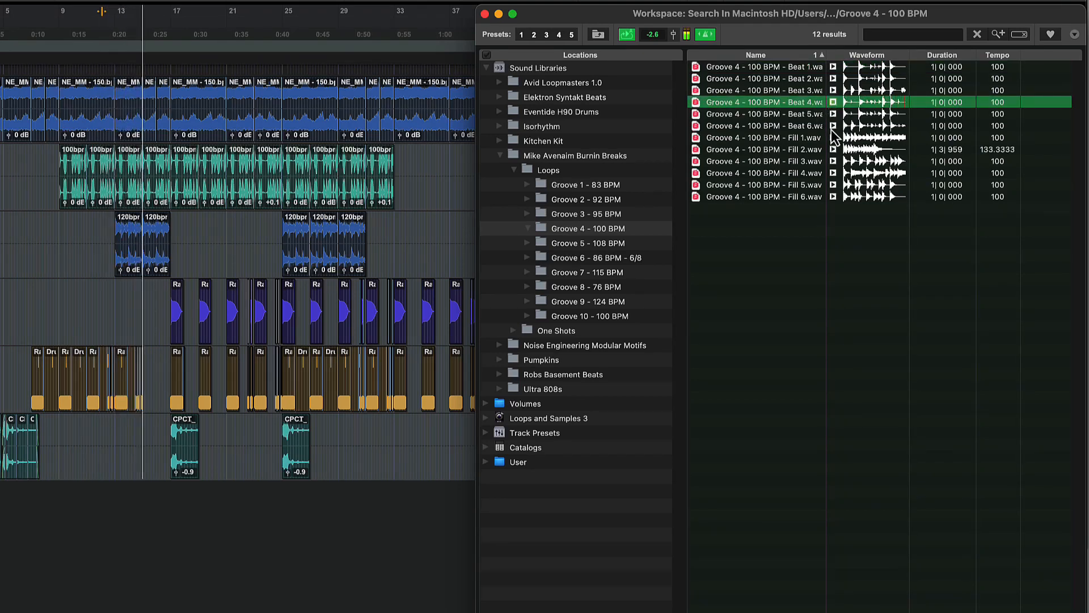
{"action": "left_click", "coordinate": [832, 126]}
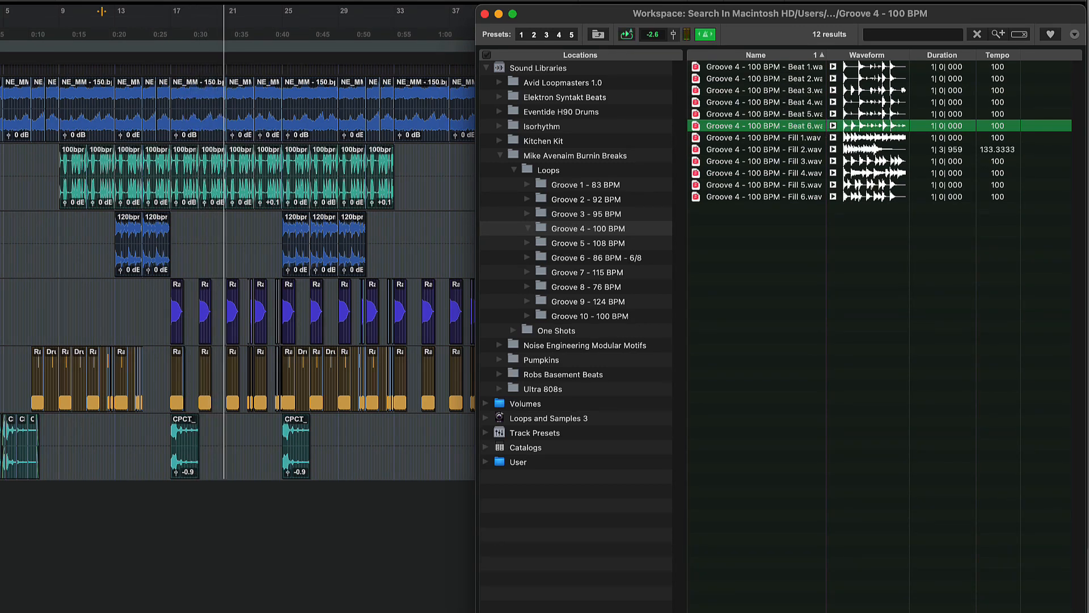
{"action": "key", "text": "space"}
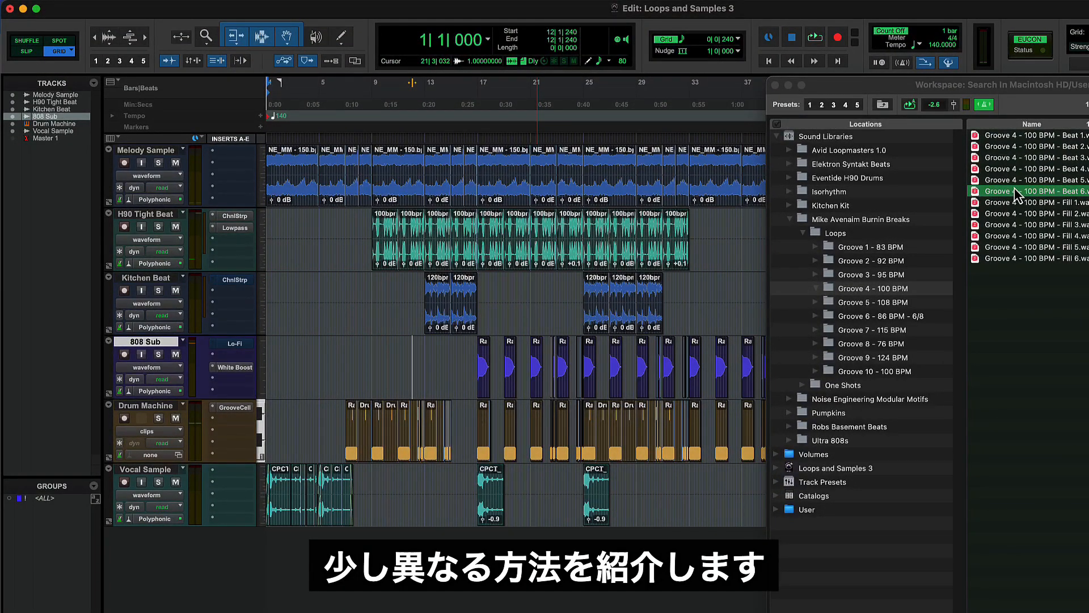
Step: Add the Groove 4 - 100 BPM - Beat 6 loop on a new track directly below the Kitchen Beat track
{"action": "left_click_drag", "start_coordinate": [1043, 190], "coordinate": [193, 309]}
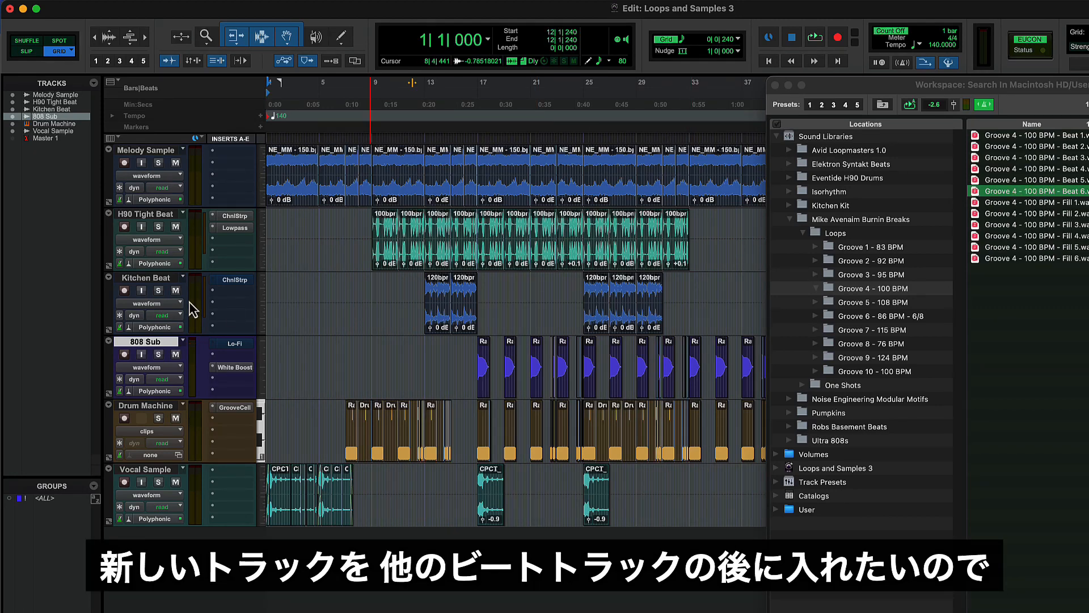
{"action": "left_click", "coordinate": [49, 110]}
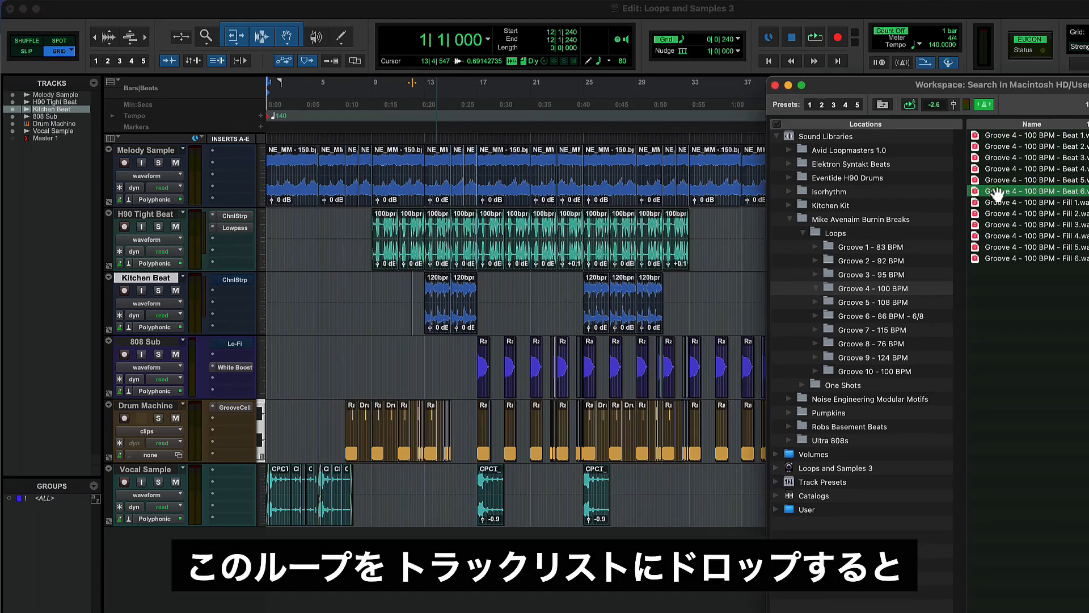
{"action": "left_click_drag", "start_coordinate": [1016, 191], "coordinate": [54, 230]}
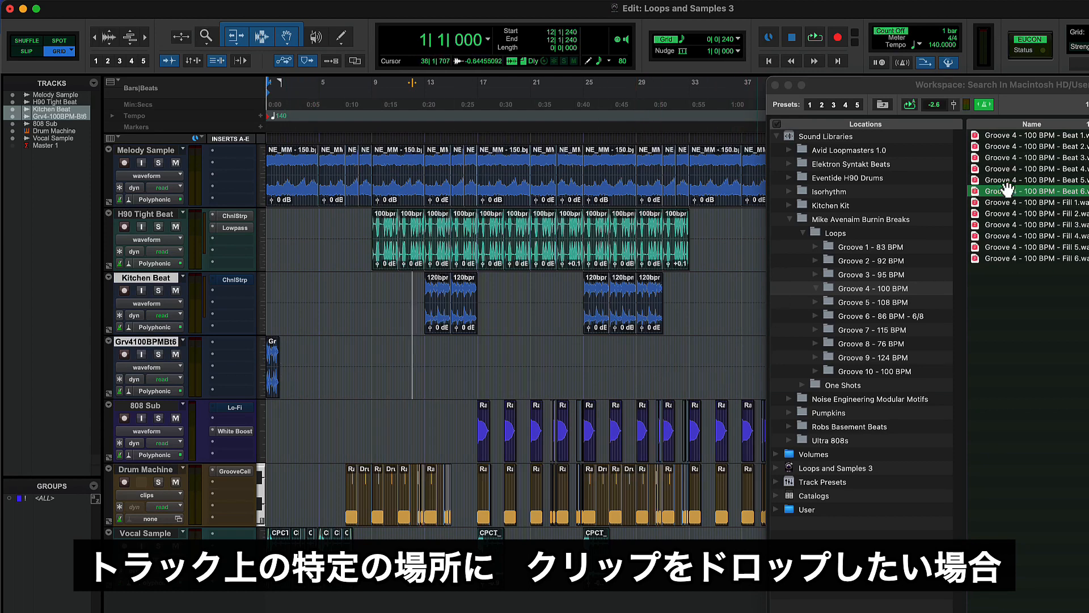
Step: Try placing the Groove 4 Beat 6 loop at bar 33 on its track, both directly and with Spot to Edit Insertion
{"action": "mouse_move", "coordinate": [978, 193]}
{"action": "left_mouse_down"}
{"action": "mouse_move", "coordinate": [754, 339]}
{"action": "mouse_move", "coordinate": [669, 360]}
{"action": "mouse_move", "coordinate": [695, 363]}
{"action": "mouse_move", "coordinate": [685, 364]}
{"action": "left_mouse_up"}
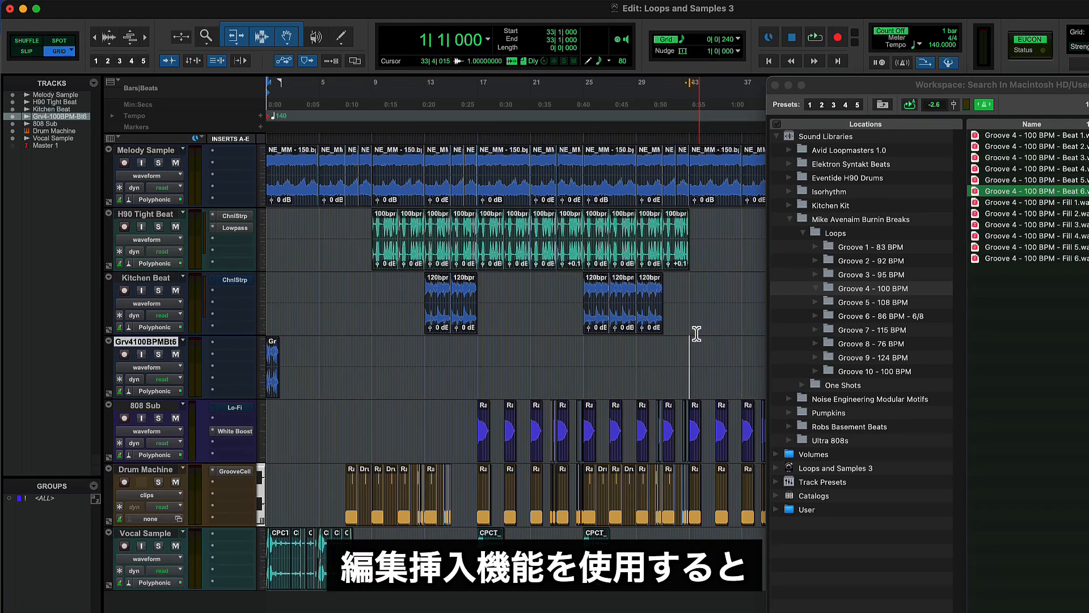
{"action": "right_click", "coordinate": [1006, 195]}
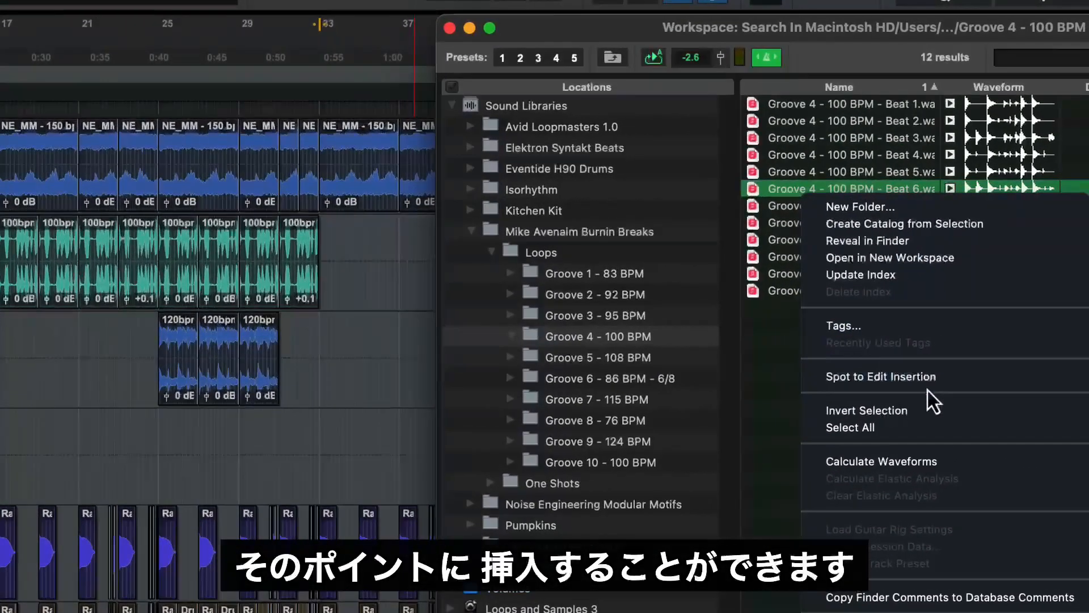
{"action": "left_click", "coordinate": [923, 378]}
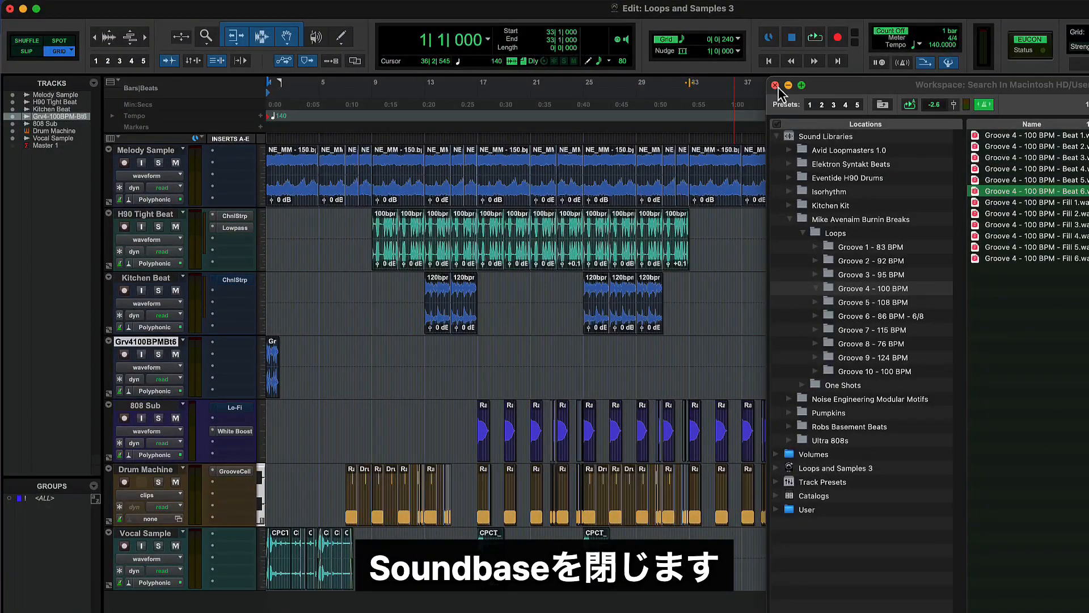
Step: Close the Workspace browser and select the Groove 4 Beat 6 clip at bar 1
{"action": "left_click", "coordinate": [775, 85]}
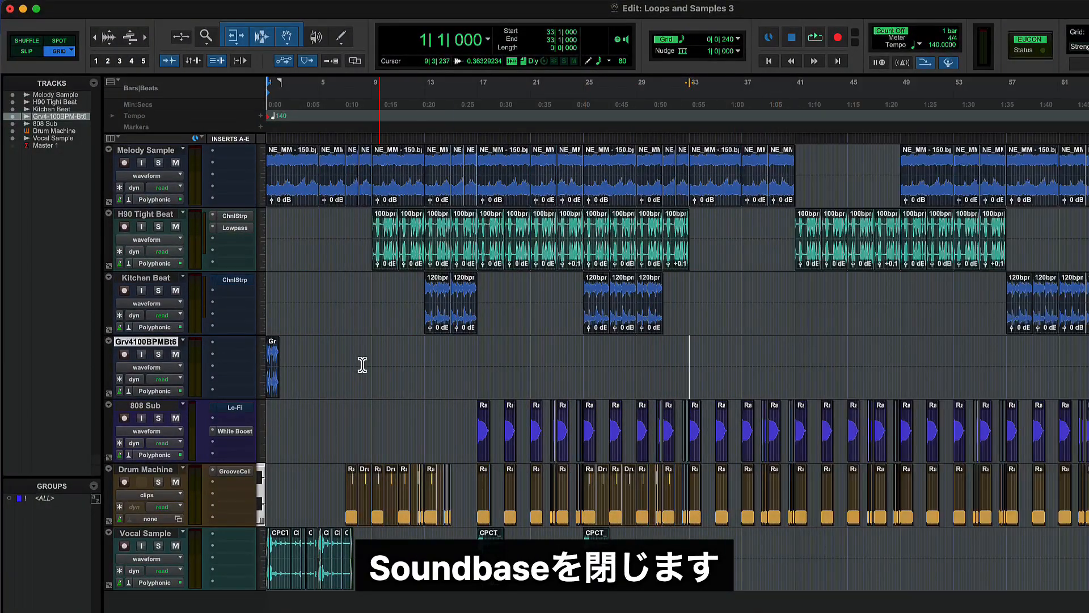
{"action": "left_click", "coordinate": [271, 380]}
{"action": "key", "text": "t"}
{"action": "key", "text": "t"}
{"action": "key", "text": "t"}
{"action": "key", "text": "t"}
{"action": "key", "text": "t"}
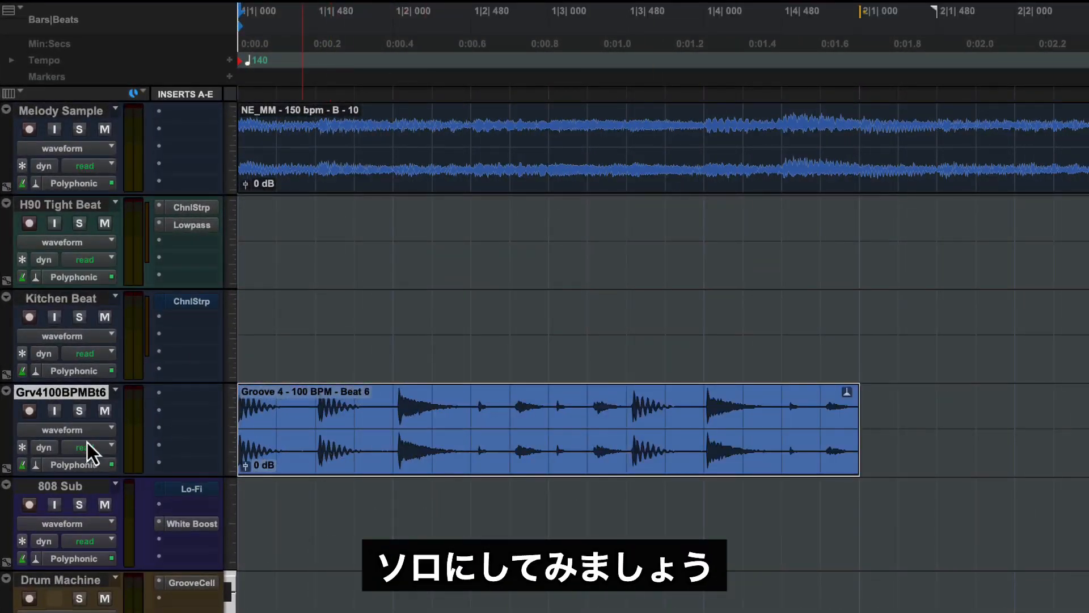
Step: Solo the Grv4100BPMBt6 track, match the playback range to the selected clip, and play it in a loop
{"action": "key", "text": "space"}
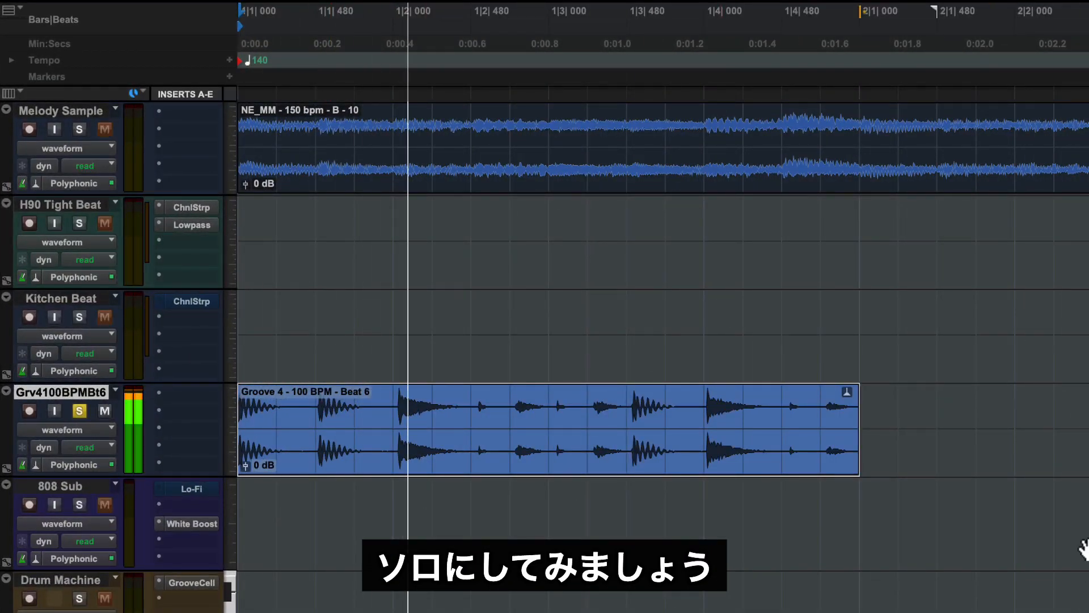
{"action": "key", "text": "space"}
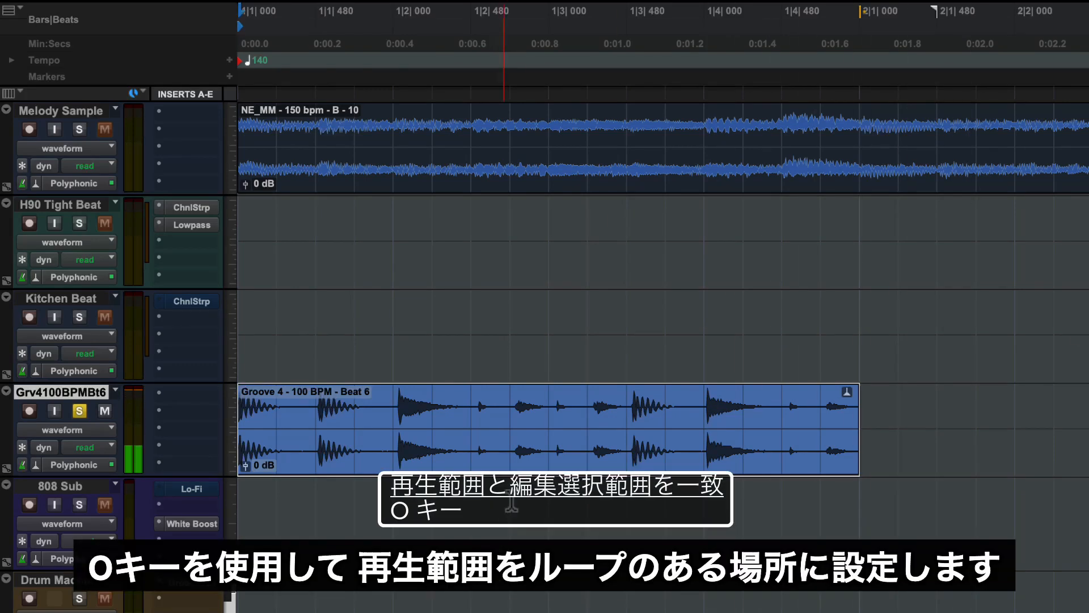
{"action": "key", "text": "o"}
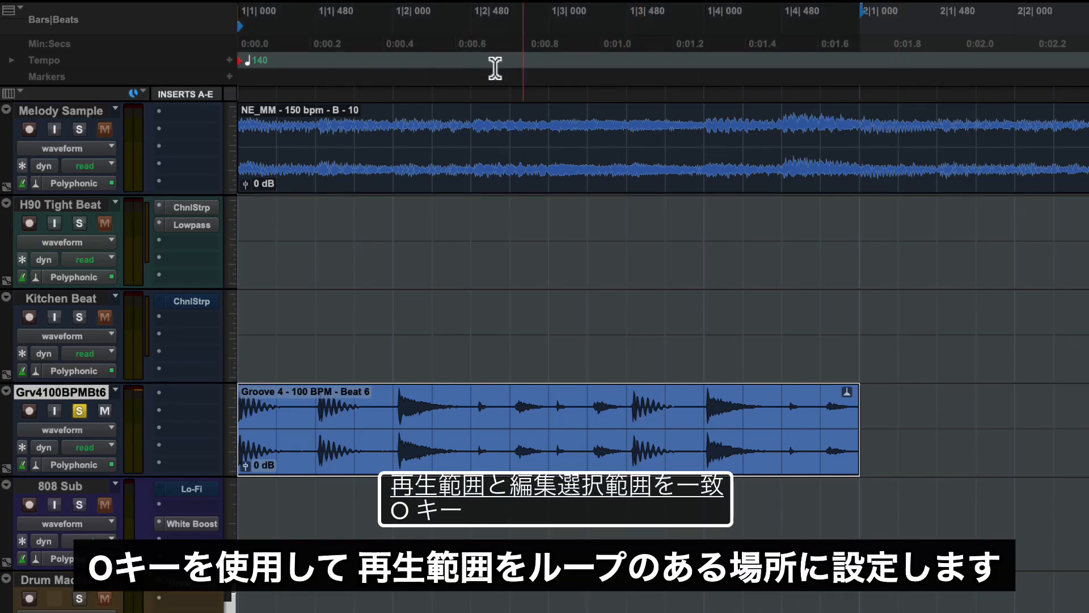
{"action": "key", "text": "space"}
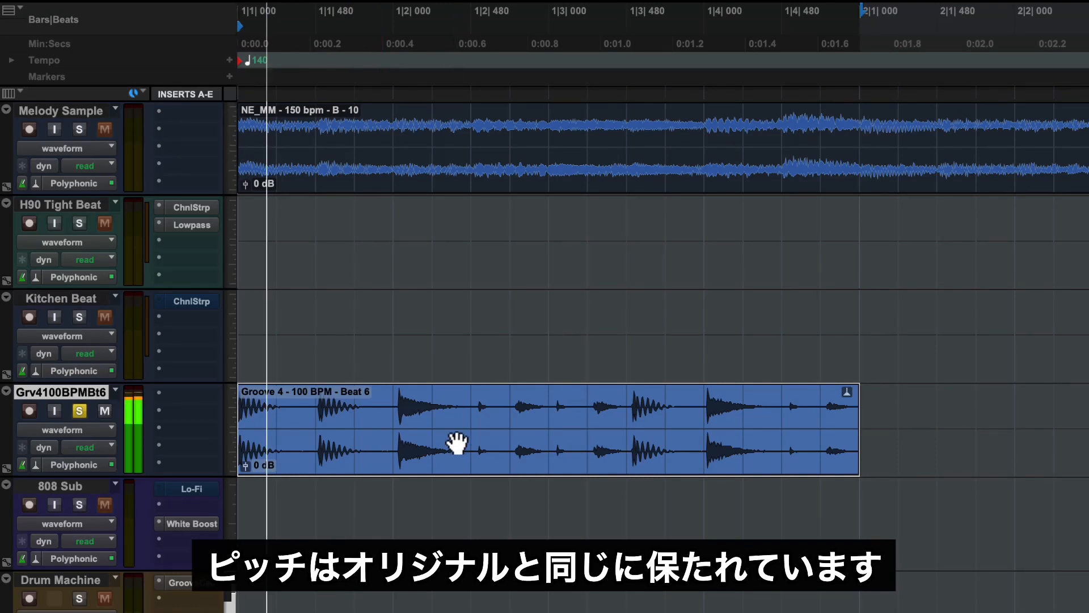
{"action": "key", "text": "space"}
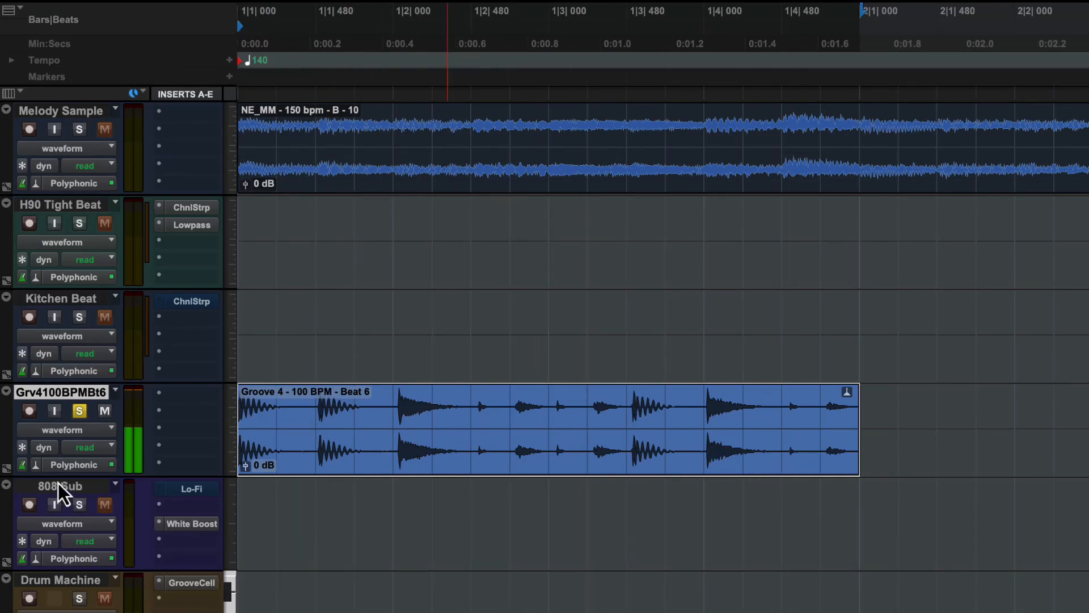
Step: Try the Rhythmic Elastic Audio algorithm on the Grv4100BPMBt6 track and listen to the loop
{"action": "left_click", "coordinate": [34, 471]}
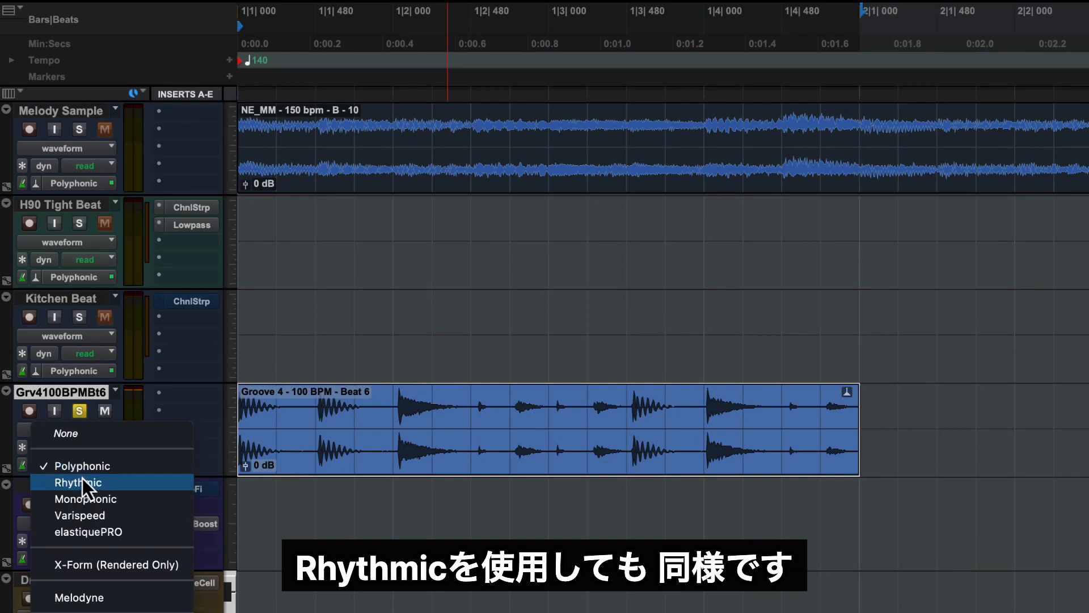
{"action": "left_click", "coordinate": [101, 483]}
{"action": "key", "text": "space"}
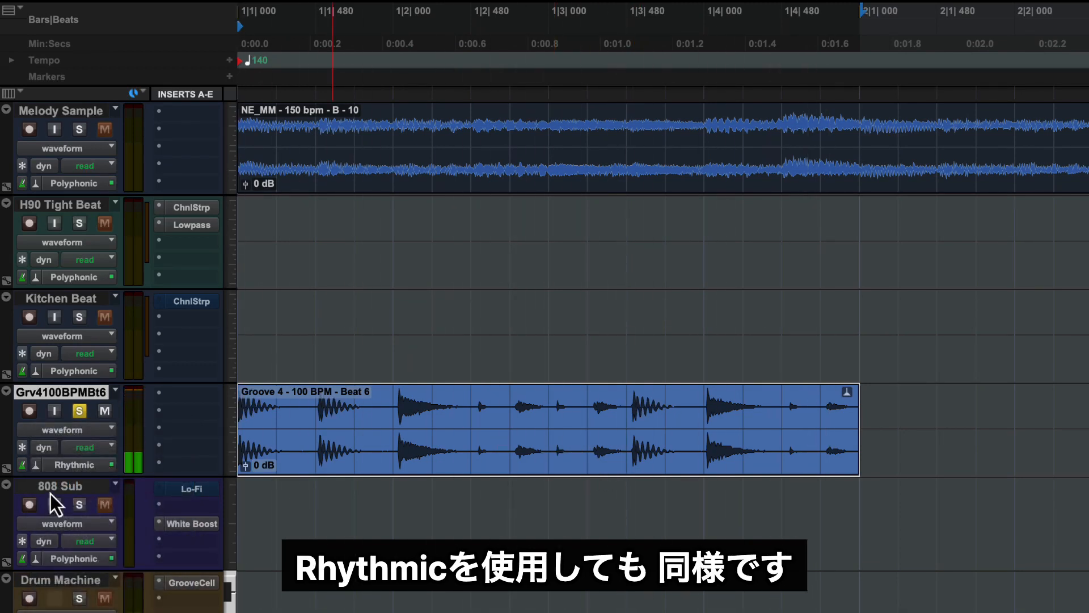
{"action": "left_click", "coordinate": [313, 497]}
Step: Try the Varispeed Elastic Audio algorithm on the Grv4100BPMBt6 track, listen to the loop, and return the track to Polyphonic
{"action": "left_click", "coordinate": [35, 469]}
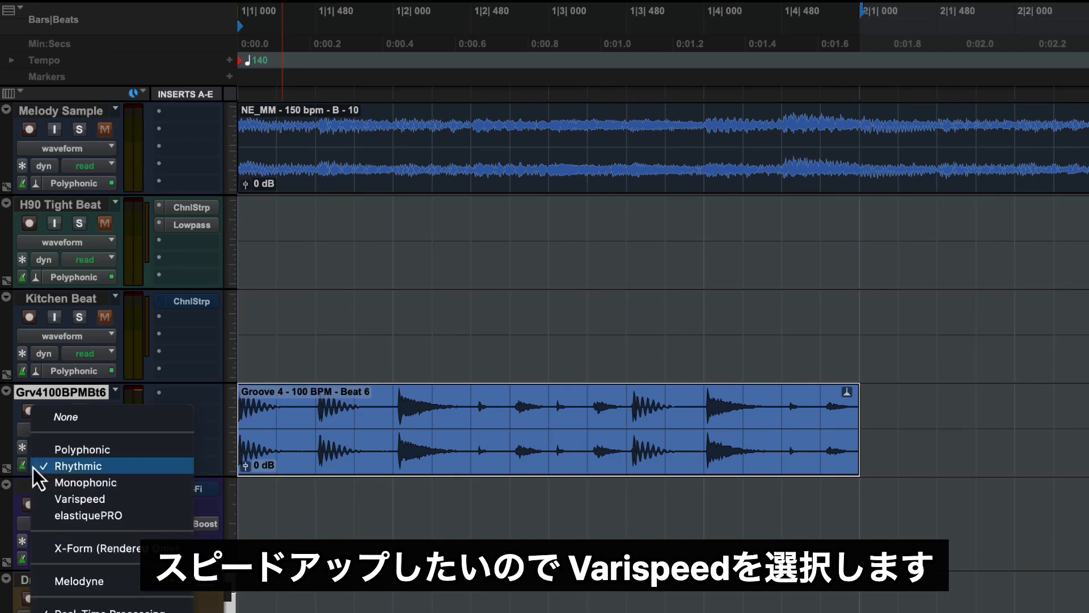
{"action": "left_click", "coordinate": [152, 502]}
{"action": "key", "text": "space"}
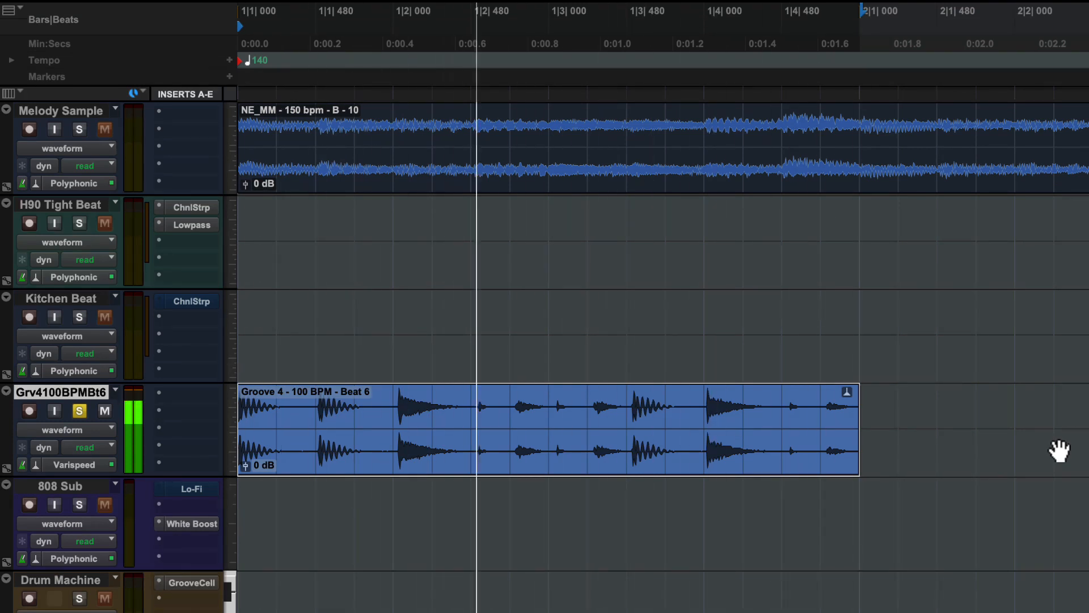
{"action": "key", "text": "space"}
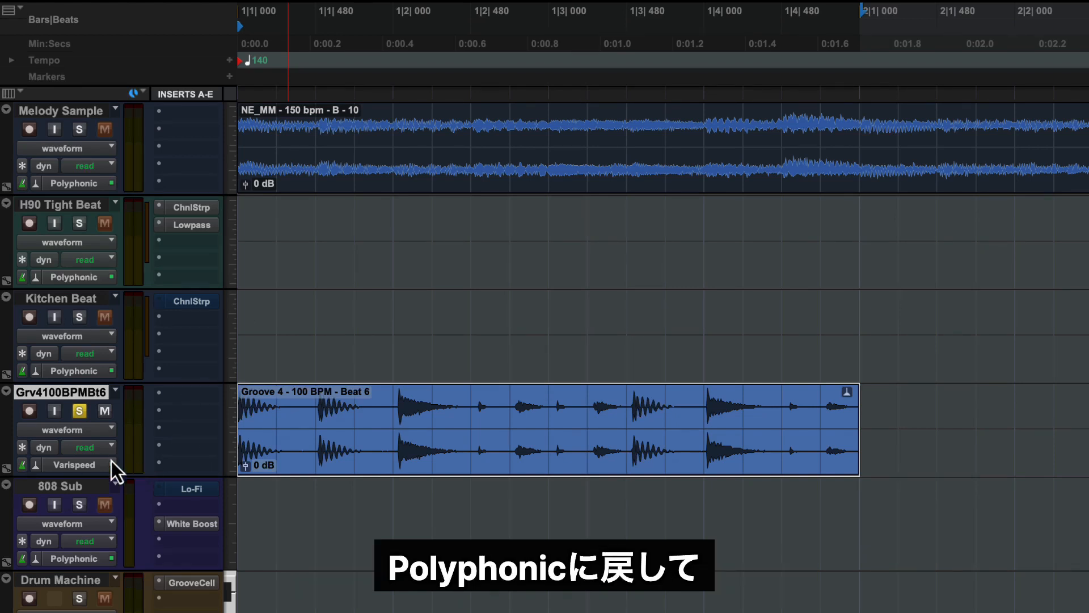
{"action": "left_click", "coordinate": [36, 465]}
{"action": "left_click", "coordinate": [100, 422]}
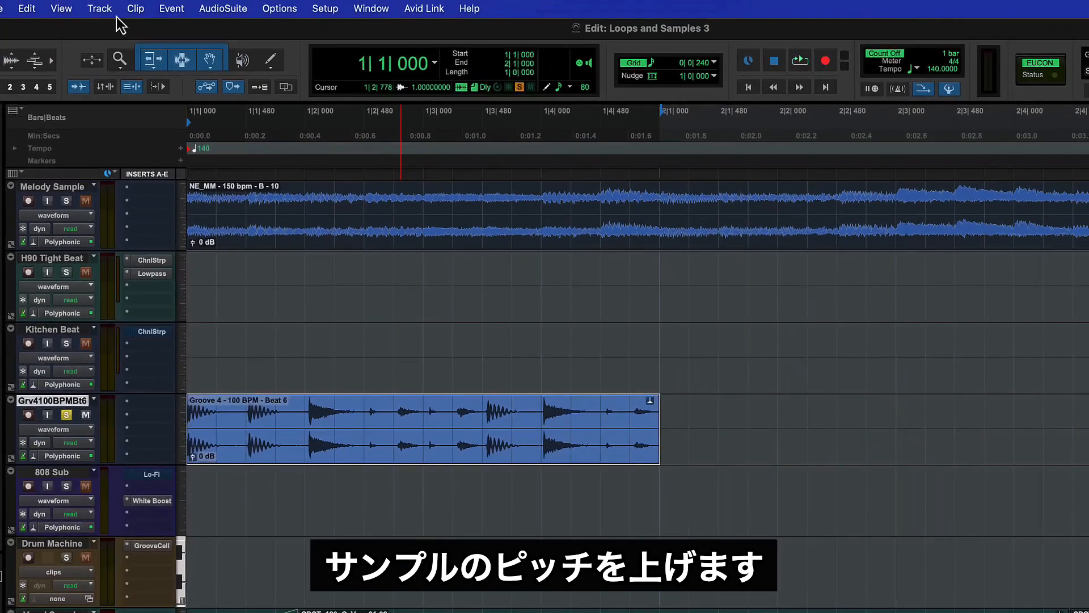
Step: Raise the Groove 4 Beat 6 clip's pitch shift to +7 semitones in its Elastic Properties while it plays
{"action": "left_click", "coordinate": [135, 9]}
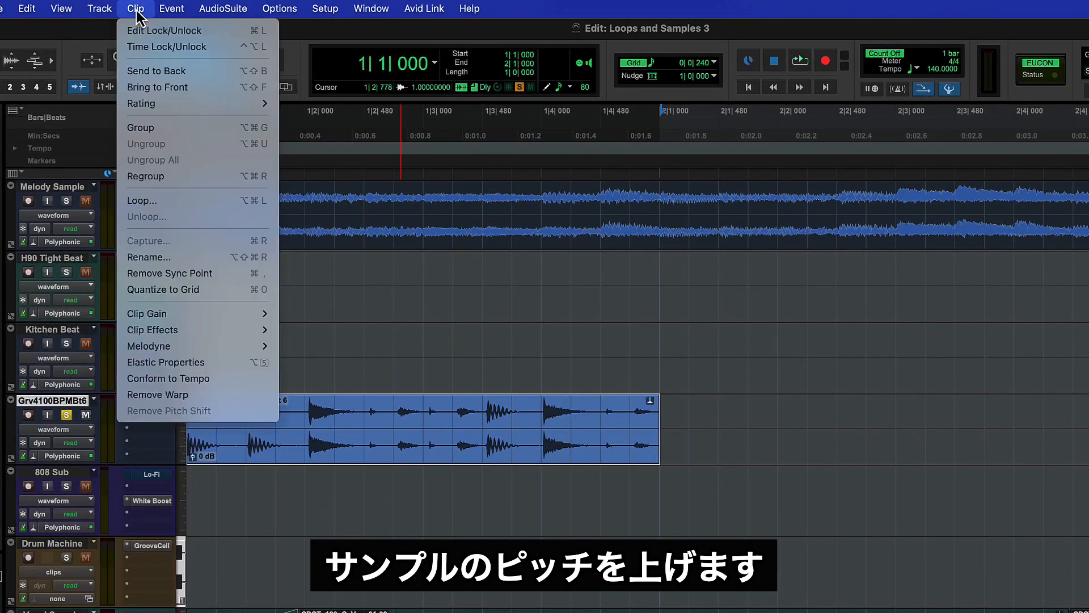
{"action": "left_click", "coordinate": [186, 362]}
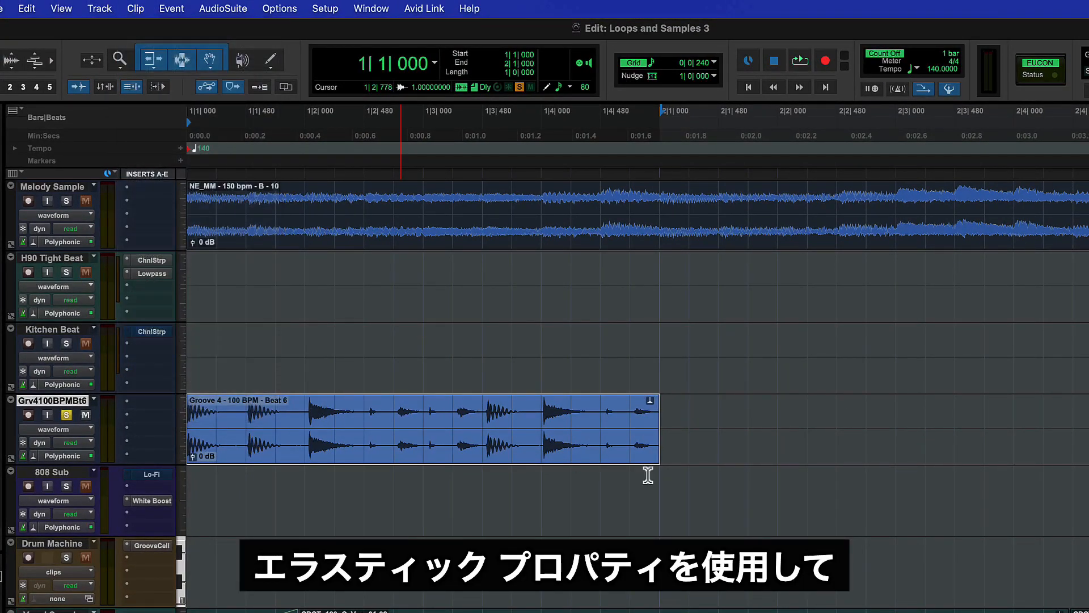
{"action": "key", "text": "space"}
{"action": "left_click", "coordinate": [825, 497]}
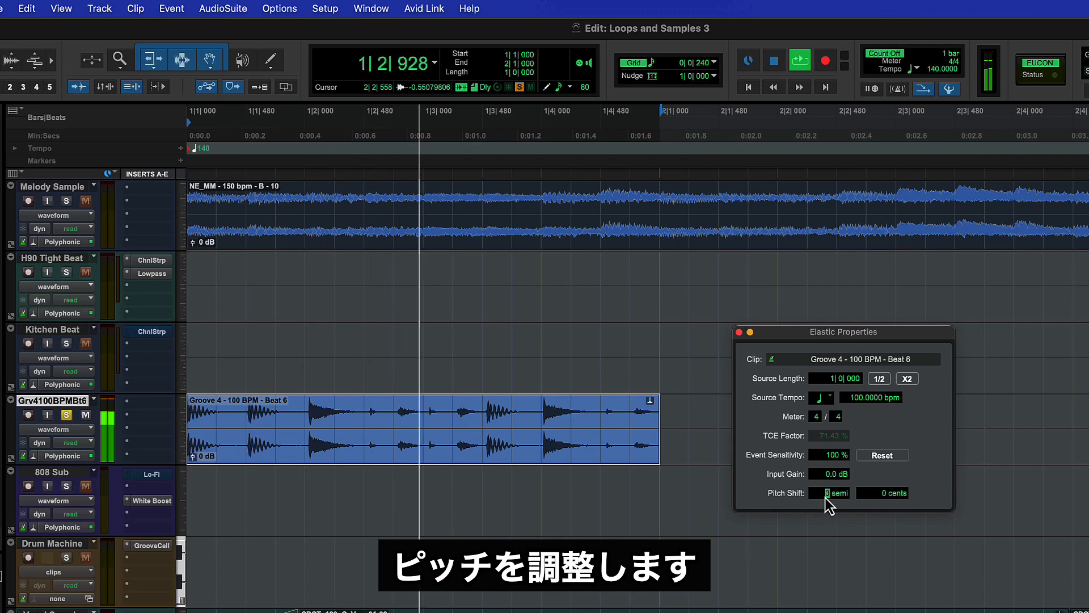
{"action": "key", "text": "Up"}
{"action": "key", "text": "Up"}
{"action": "key", "text": "Up"}
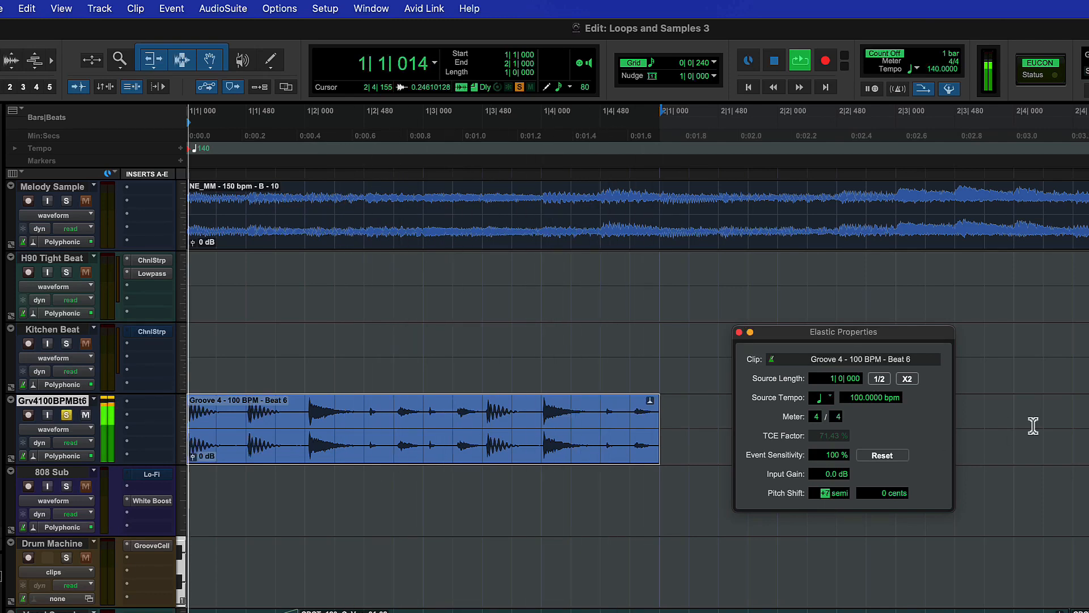
Step: Set the Groove 4 Beat 6 clip's pitch shift to +8 semitones, close its Elastic Properties, and stop playback
{"action": "key", "text": "Up"}
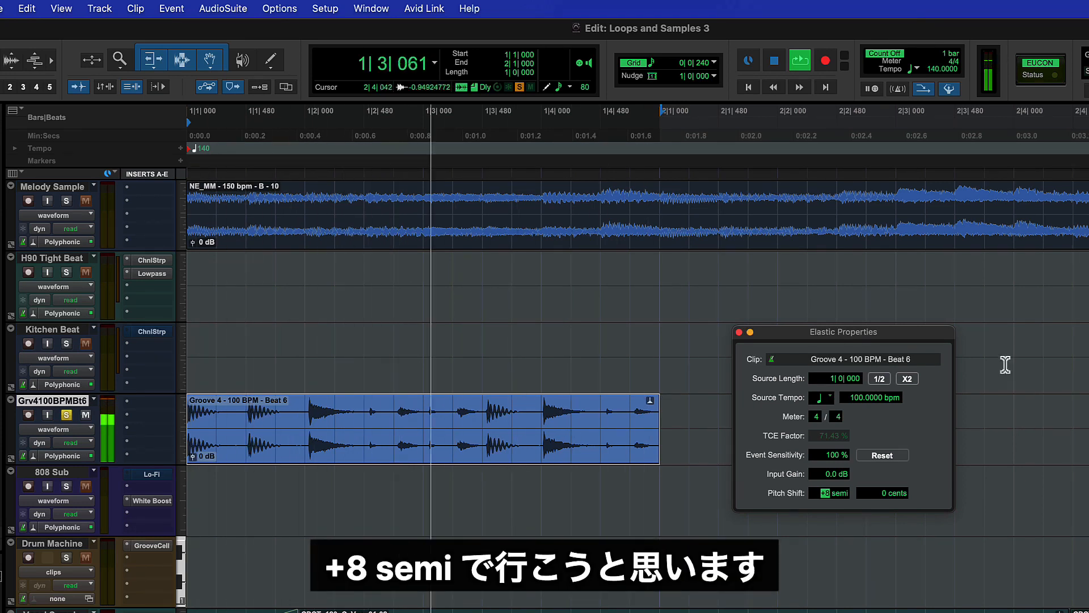
{"action": "left_click", "coordinate": [739, 332]}
{"action": "key", "text": "space"}
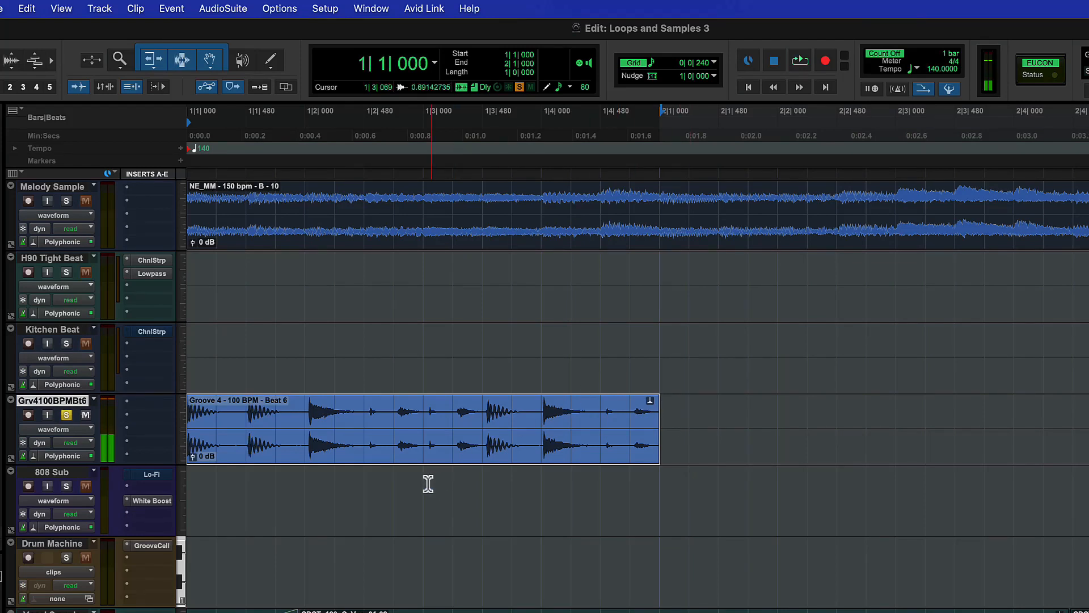
Step: Insert a stereo Dyn3 Expander/Gate in the first insert slot of the Grv4100BPMBt6 track
{"action": "key", "text": "t"}
{"action": "key", "text": "r"}
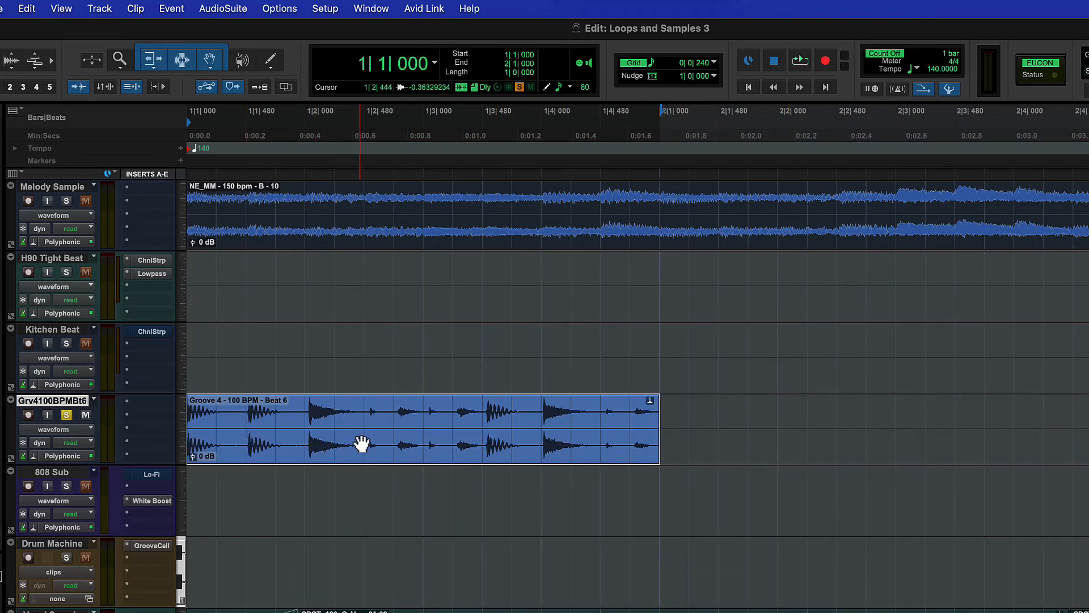
{"action": "key", "text": "space"}
{"action": "key", "text": "space"}
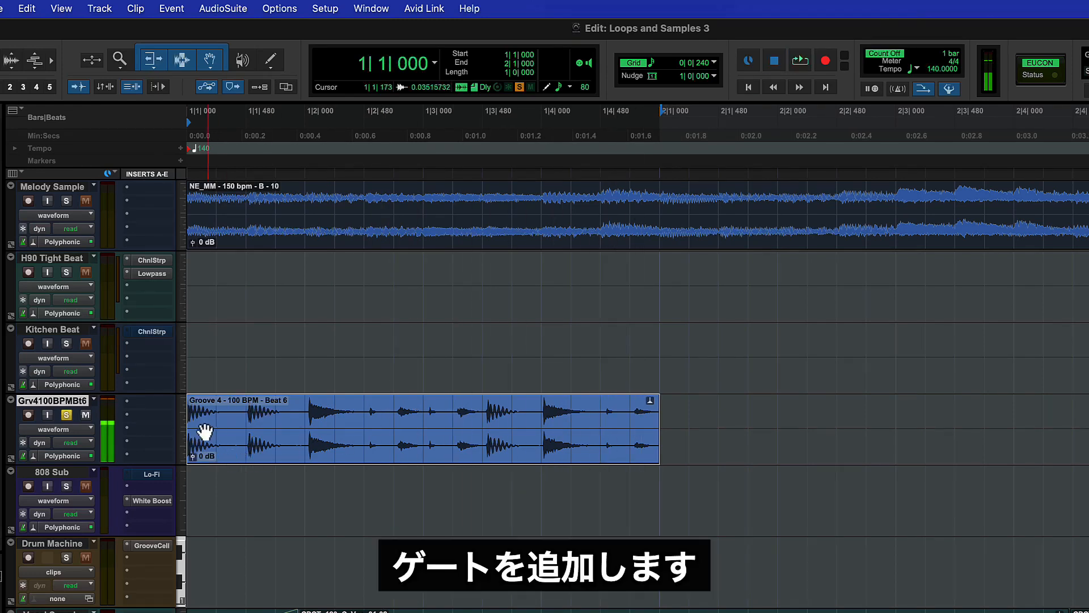
{"action": "left_click", "coordinate": [146, 403]}
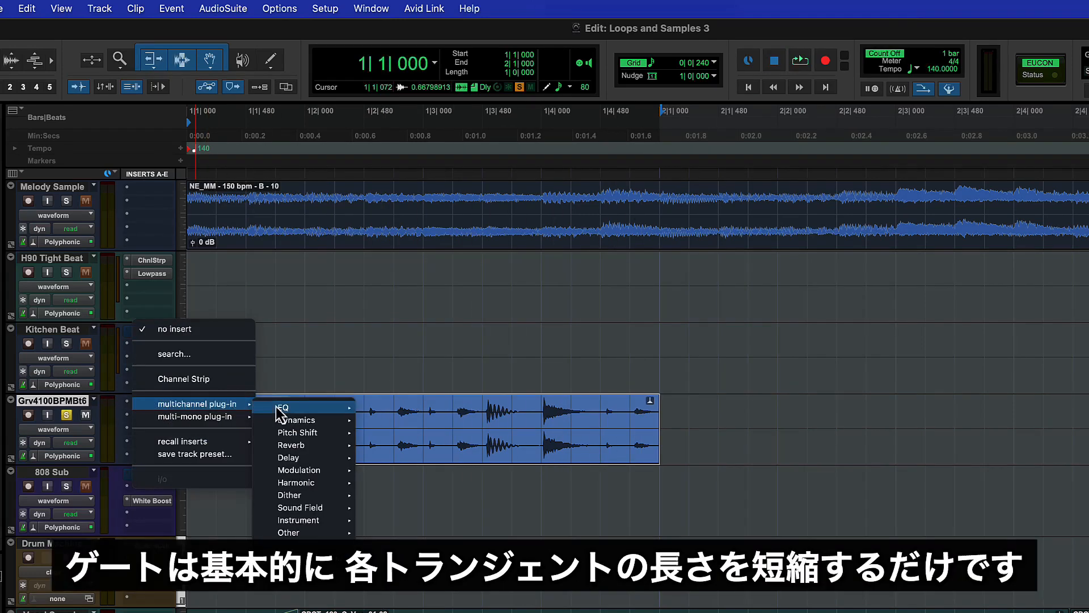
{"action": "mouse_move", "coordinate": [316, 426]}
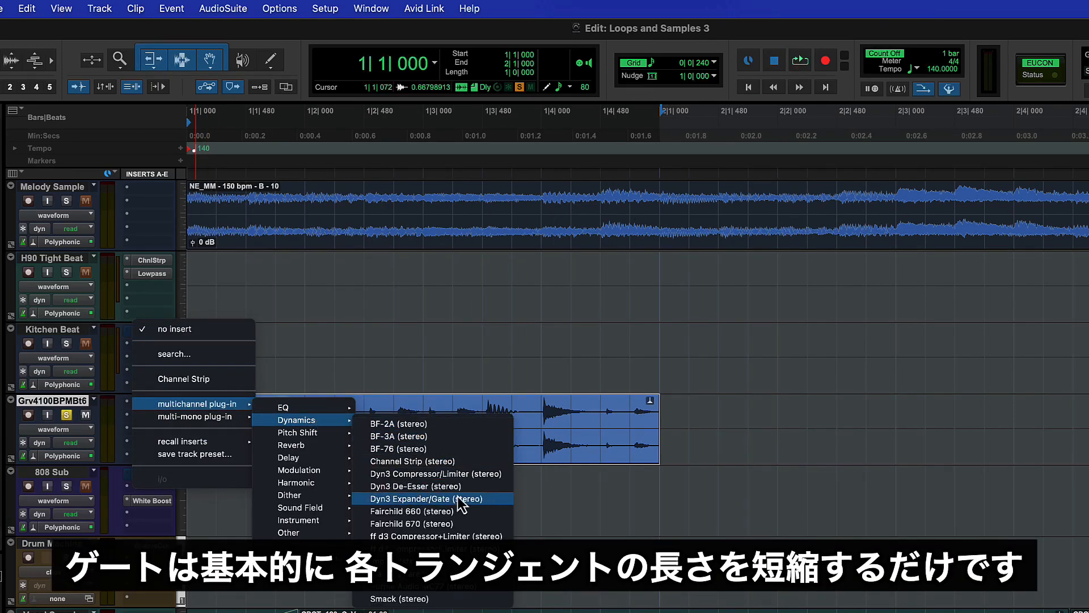
{"action": "left_click", "coordinate": [481, 498]}
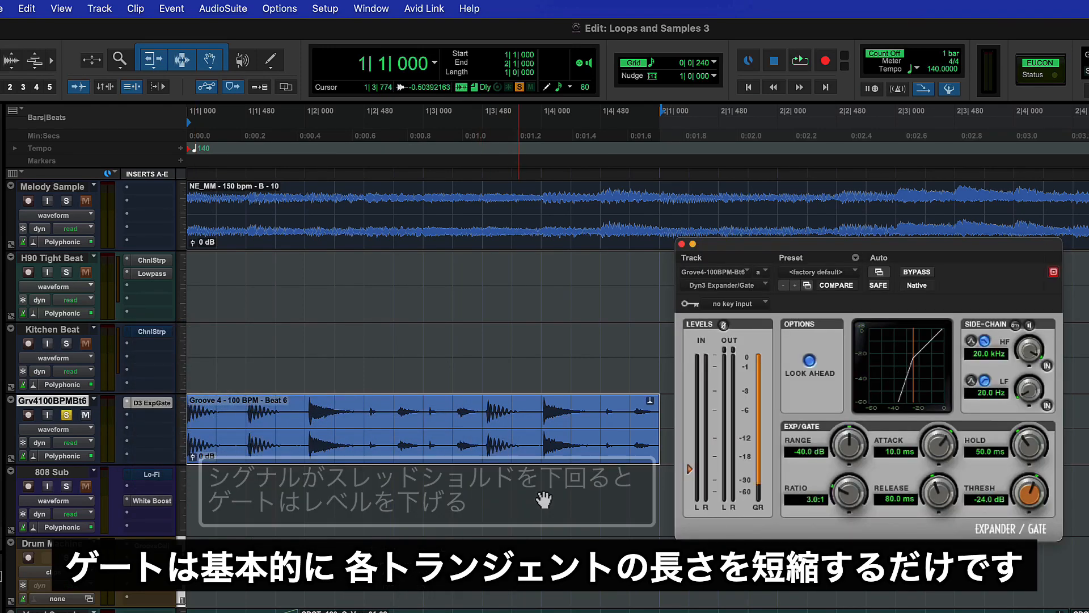
{"action": "left_click_drag", "start_coordinate": [767, 244], "coordinate": [836, 260]}
Step: While the loop plays, set the gate's attack to 10.0 us, hold 10.2 ms, release 8.8 ms, ratio 8.0:1 and threshold -15.8 dB
{"action": "key", "text": "space"}
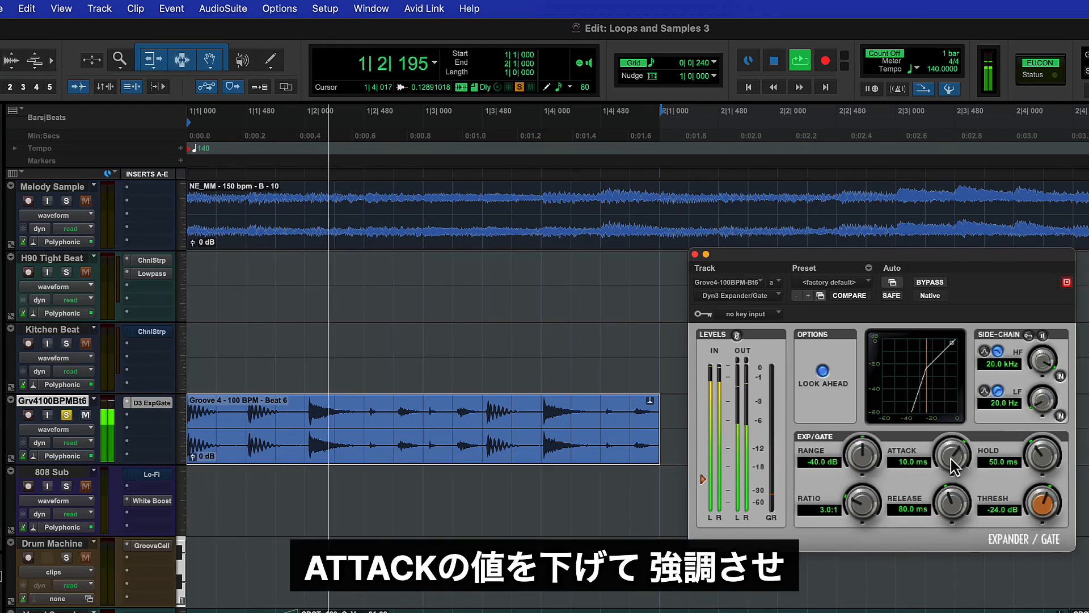
{"action": "left_click_drag", "start_coordinate": [951, 458], "coordinate": [950, 517]}
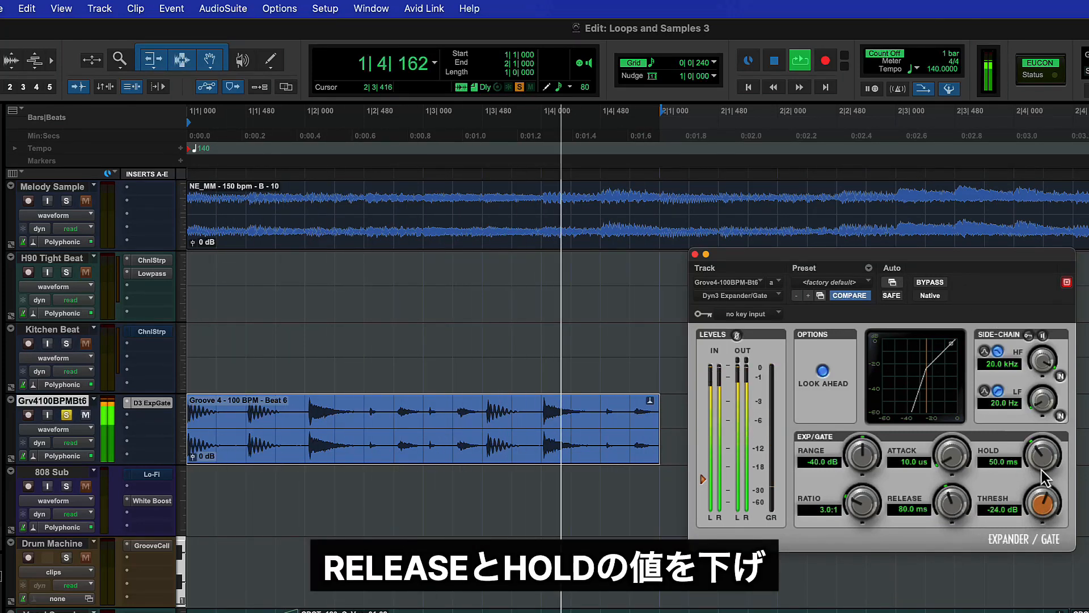
{"action": "left_click_drag", "start_coordinate": [1042, 470], "coordinate": [1034, 489]}
{"action": "left_click_drag", "start_coordinate": [954, 494], "coordinate": [943, 536]}
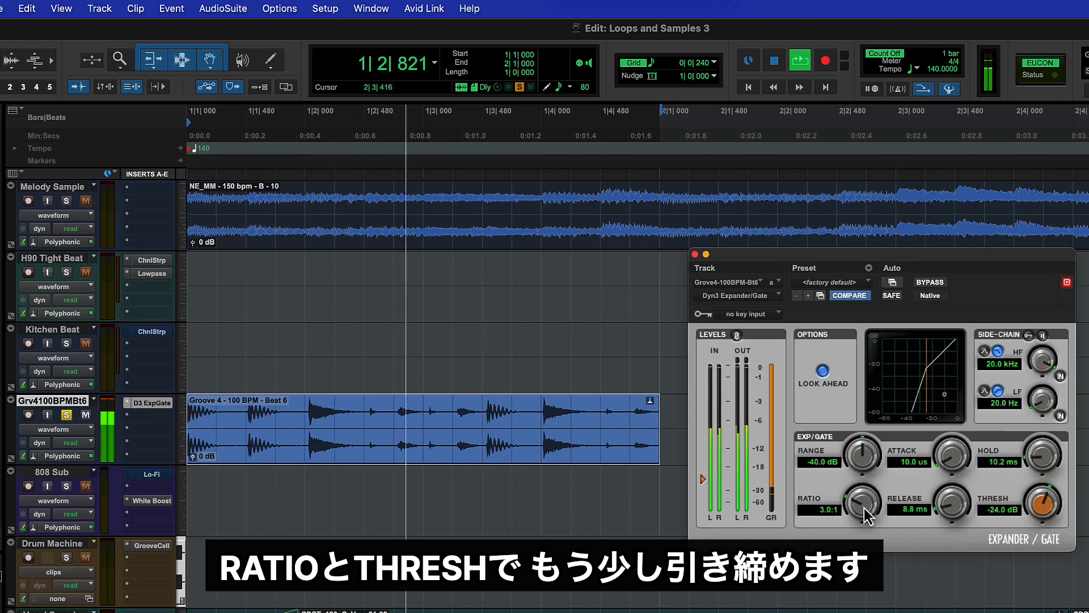
{"action": "left_click_drag", "start_coordinate": [865, 509], "coordinate": [866, 494]}
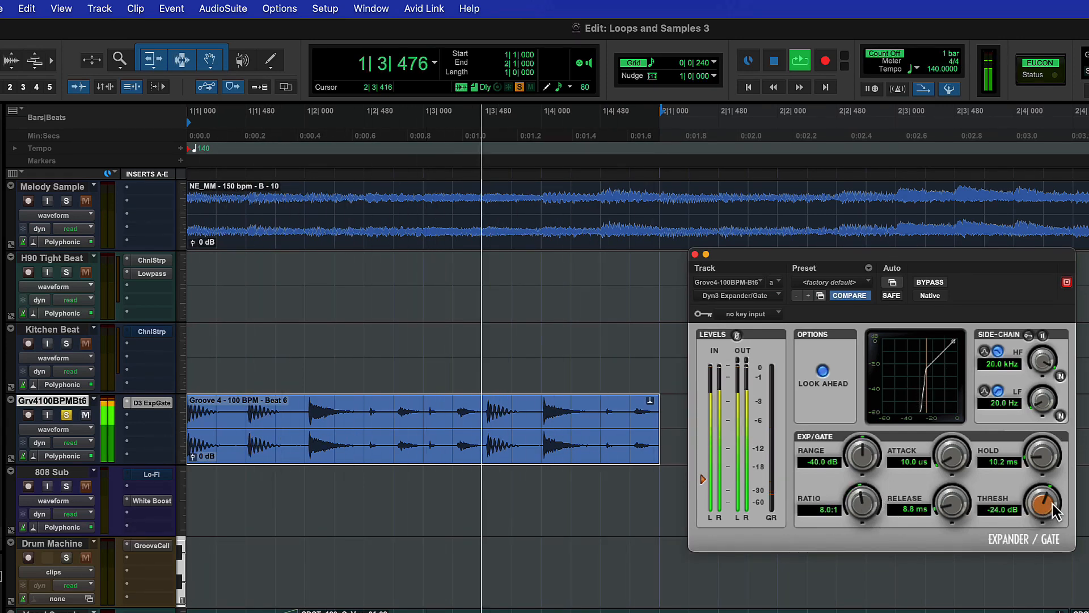
{"action": "left_click_drag", "start_coordinate": [1049, 510], "coordinate": [1072, 502]}
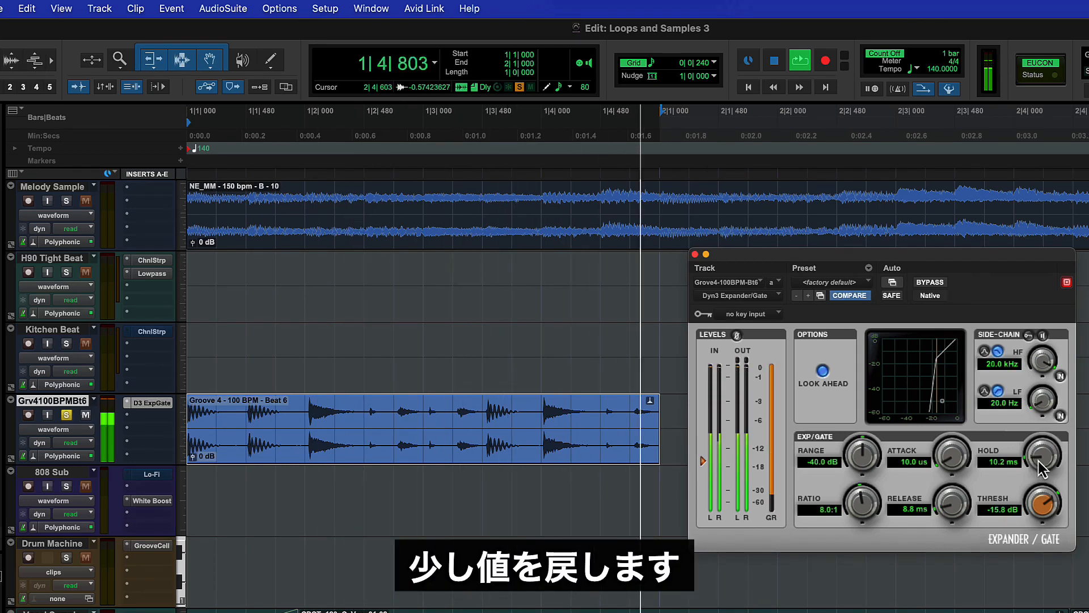
Step: Lengthen the gate's hold to 34.6 ms and its release to 53.6 ms
{"action": "left_click_drag", "start_coordinate": [1042, 469], "coordinate": [1045, 454]}
{"action": "left_click_drag", "start_coordinate": [965, 510], "coordinate": [967, 482]}
{"action": "left_click_drag", "start_coordinate": [1025, 456], "coordinate": [1030, 452]}
Step: Compare the loop with the gate bypassed and active, leave the gate on, and stop playback
{"action": "left_click_drag", "start_coordinate": [966, 260], "coordinate": [968, 280]}
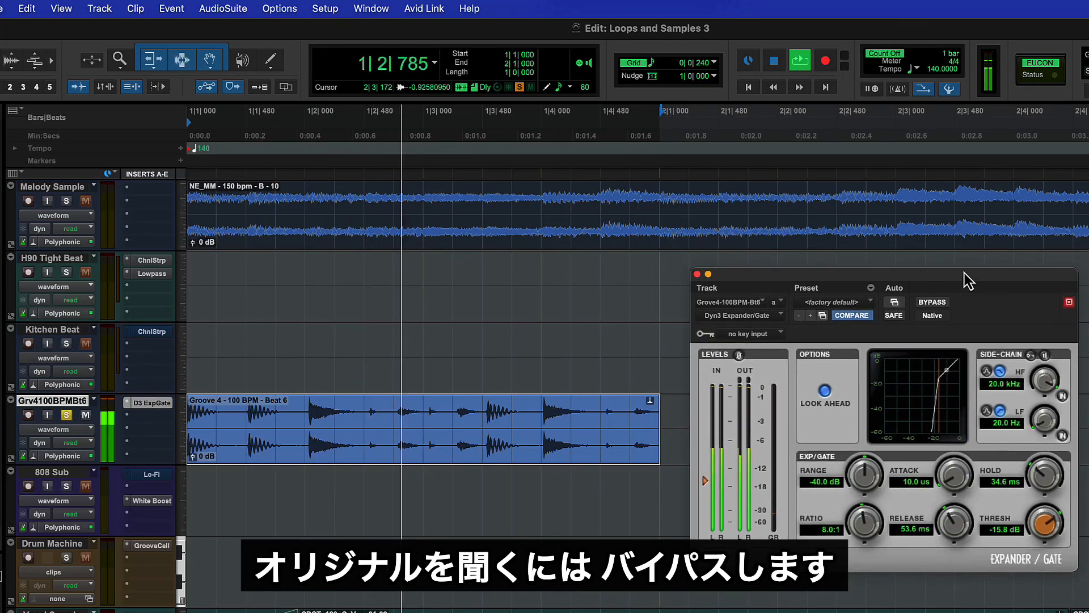
{"action": "left_click", "coordinate": [933, 303]}
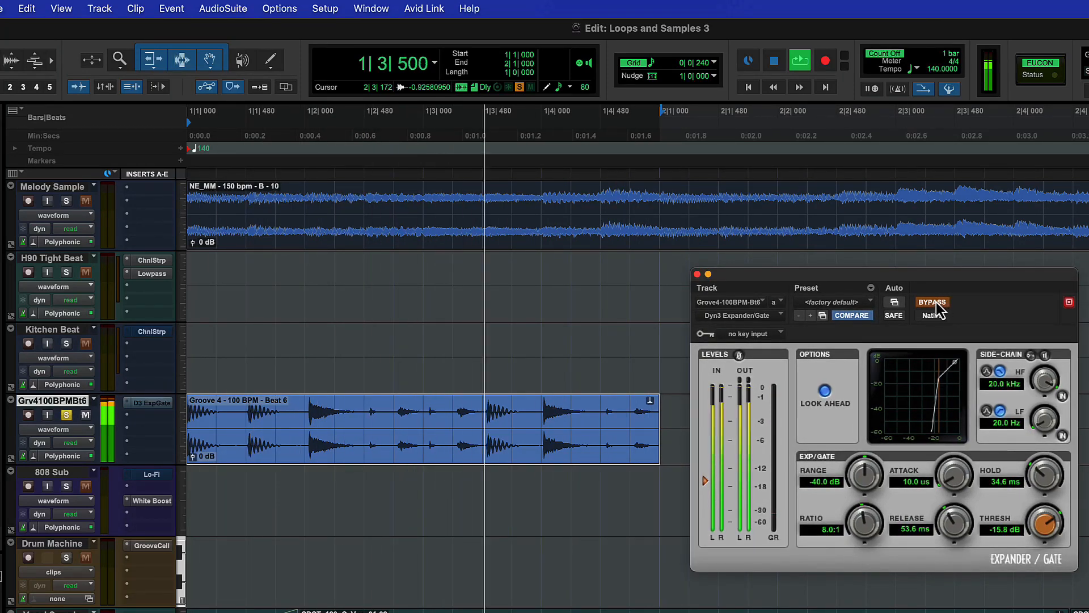
{"action": "left_click", "coordinate": [932, 303]}
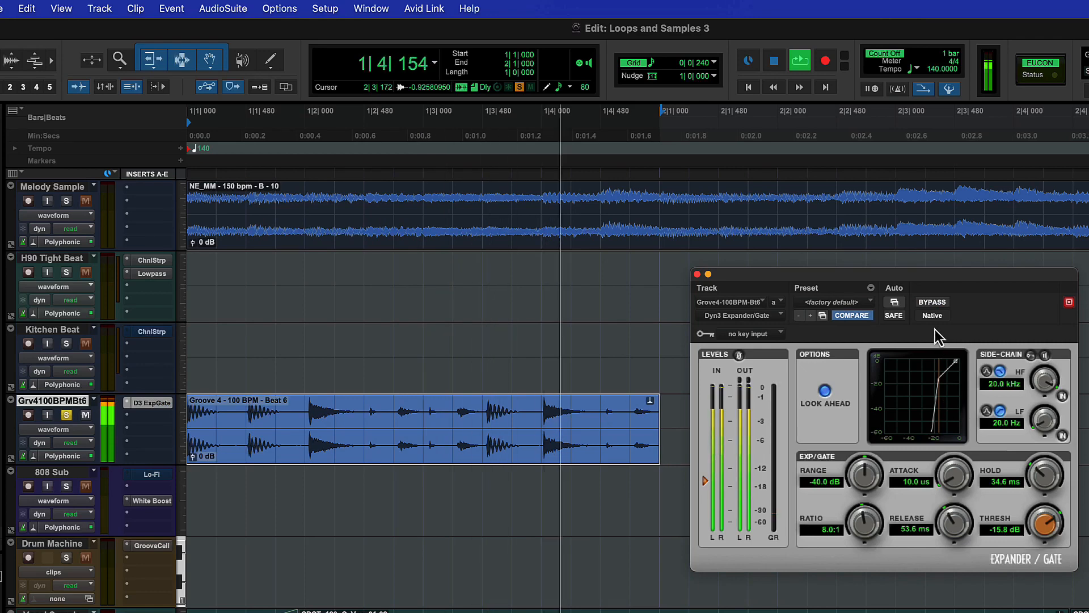
{"action": "key", "text": "space"}
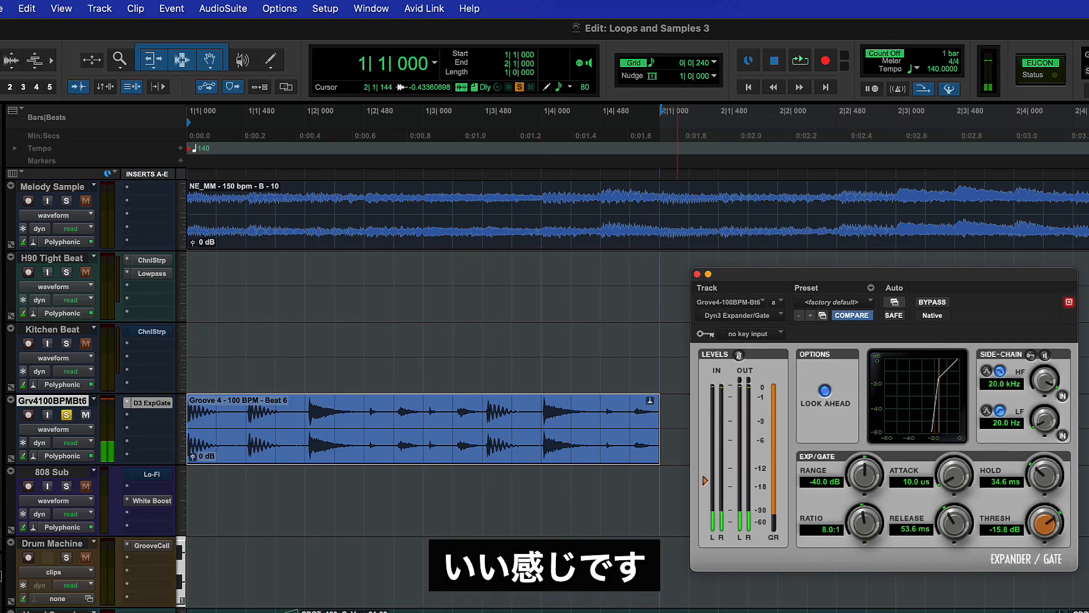
Step: Add a Channel Strip to the break track, boosting its EQ's low and high bands and cutting the high-mids 2.2 dB at 3.0 kHz
{"action": "left_click", "coordinate": [146, 442]}
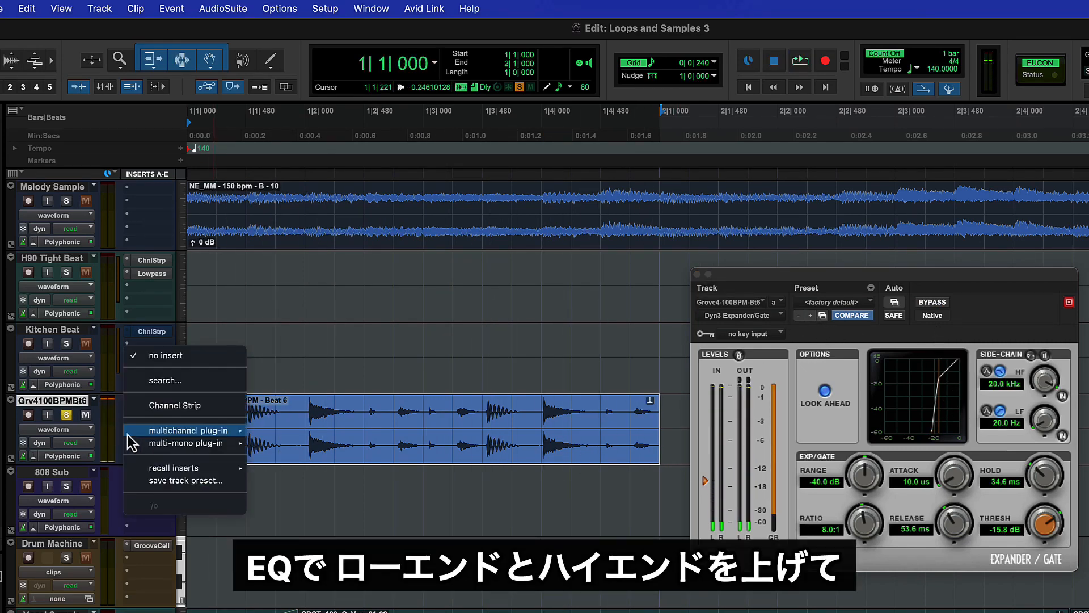
{"action": "left_click", "coordinate": [175, 405]}
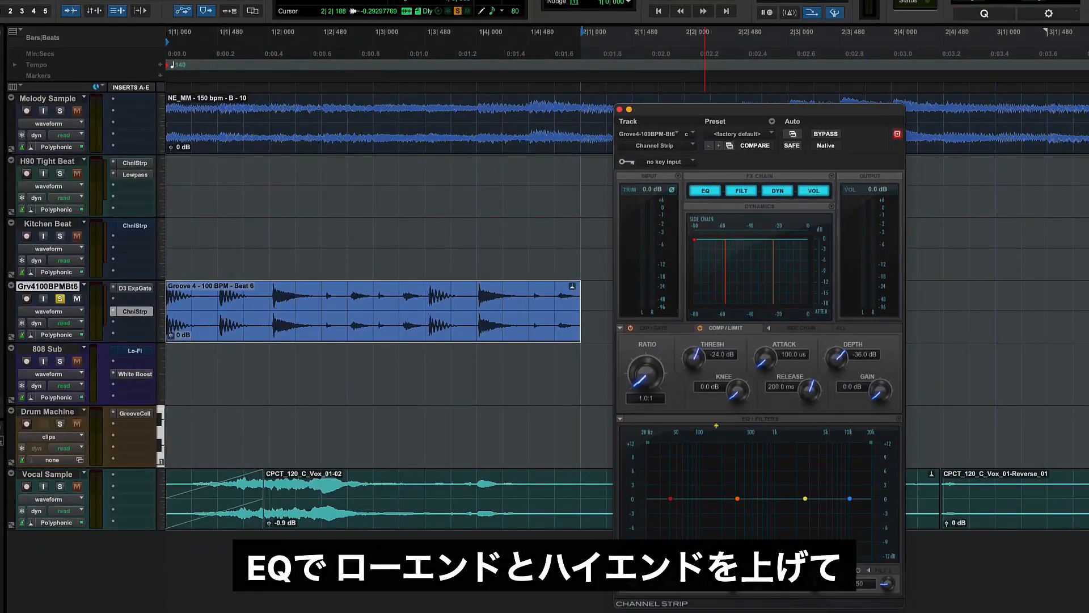
{"action": "key", "text": "space"}
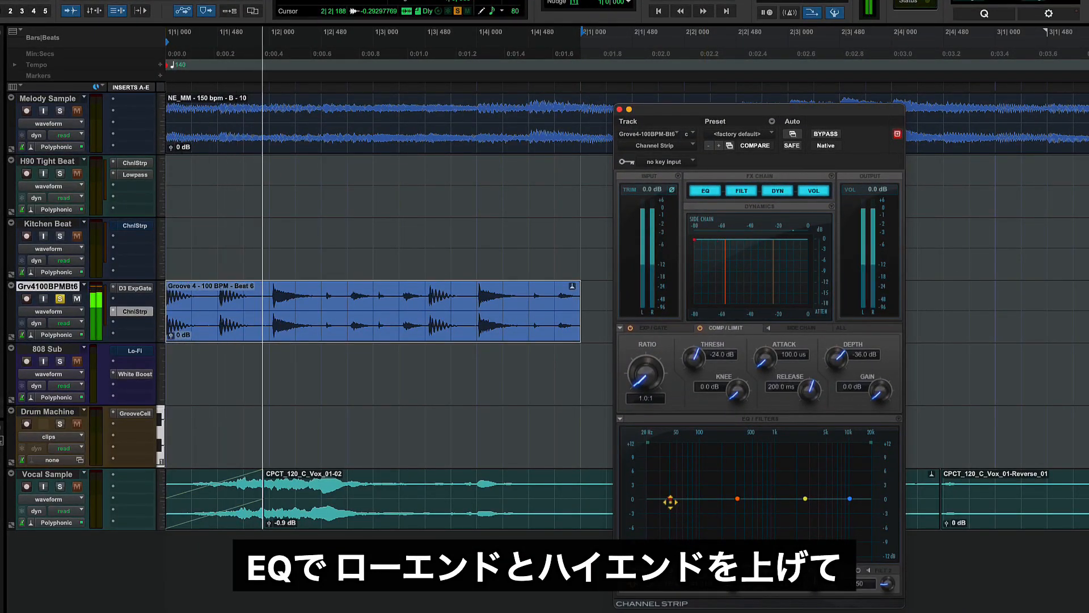
{"action": "left_click_drag", "start_coordinate": [670, 499], "coordinate": [698, 477]}
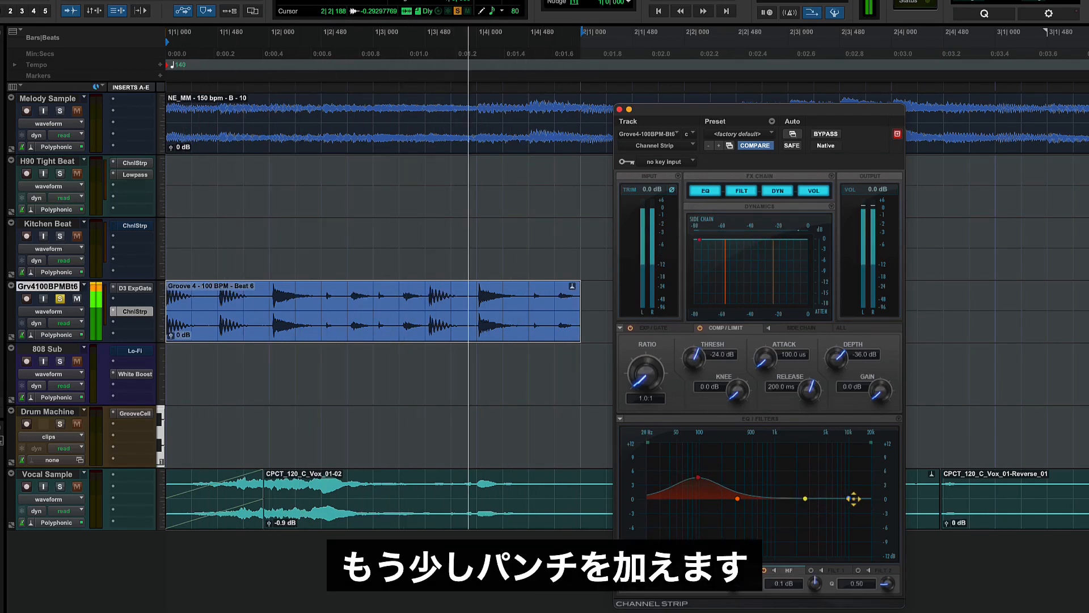
{"action": "left_click_drag", "start_coordinate": [844, 499], "coordinate": [809, 509]}
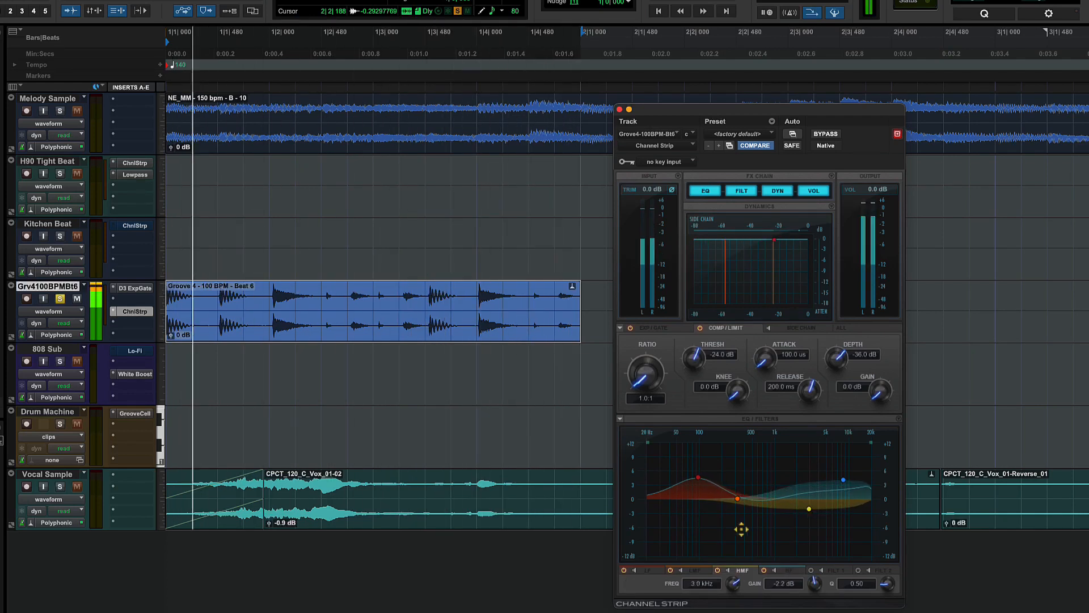
{"action": "left_click", "coordinate": [619, 109]}
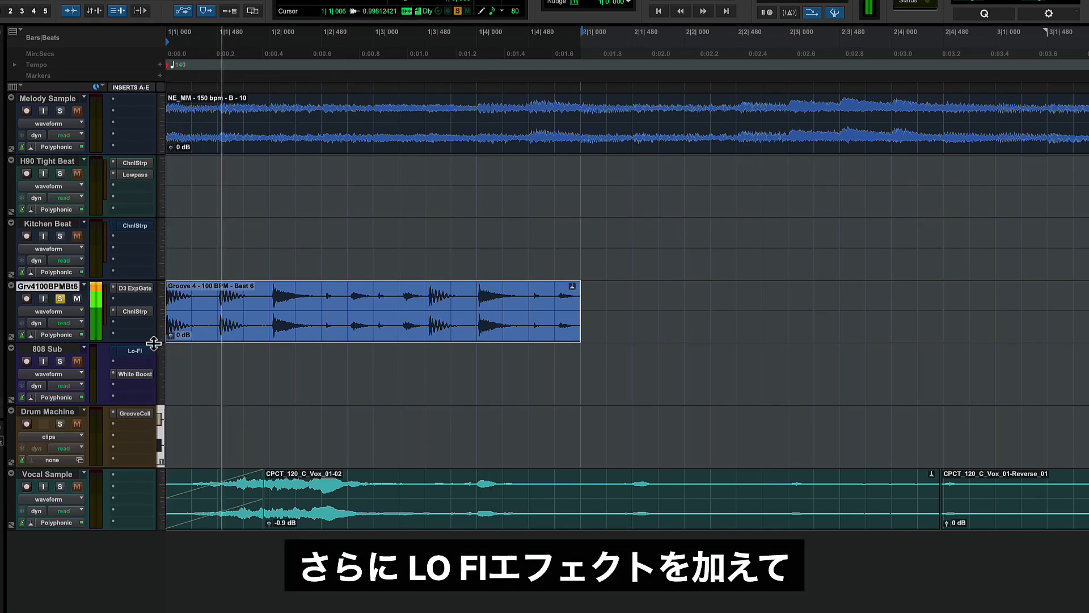
Step: Insert the AIR Lo-Fi plug-in in the last insert slot of the Grv4100BPMBt6 track
{"action": "left_click", "coordinate": [126, 335]}
{"action": "mouse_move", "coordinate": [127, 335]}
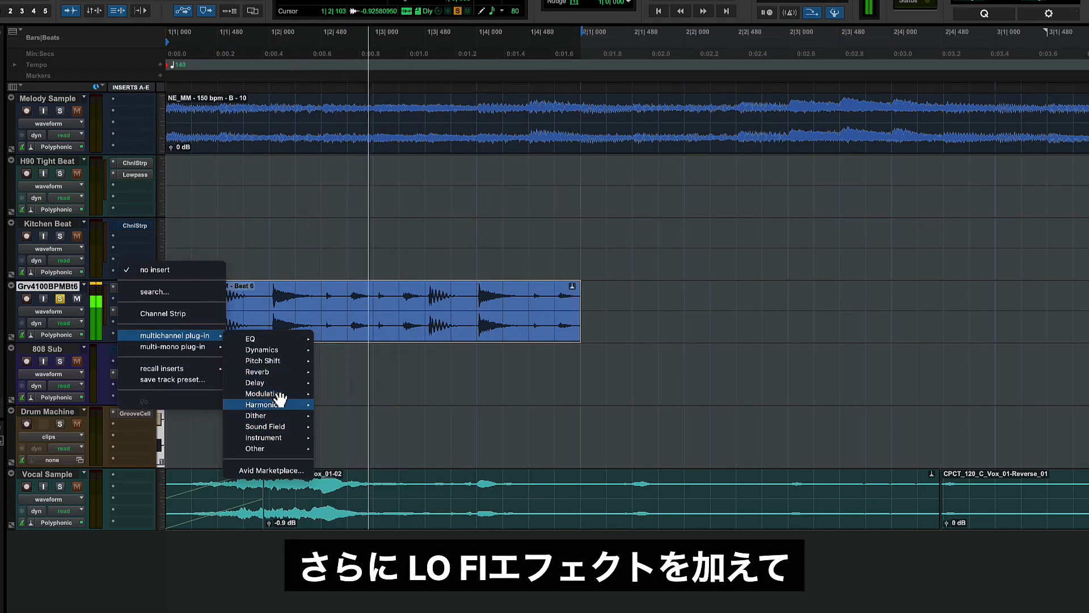
{"action": "mouse_move", "coordinate": [280, 400]}
{"action": "left_click", "coordinate": [414, 451]}
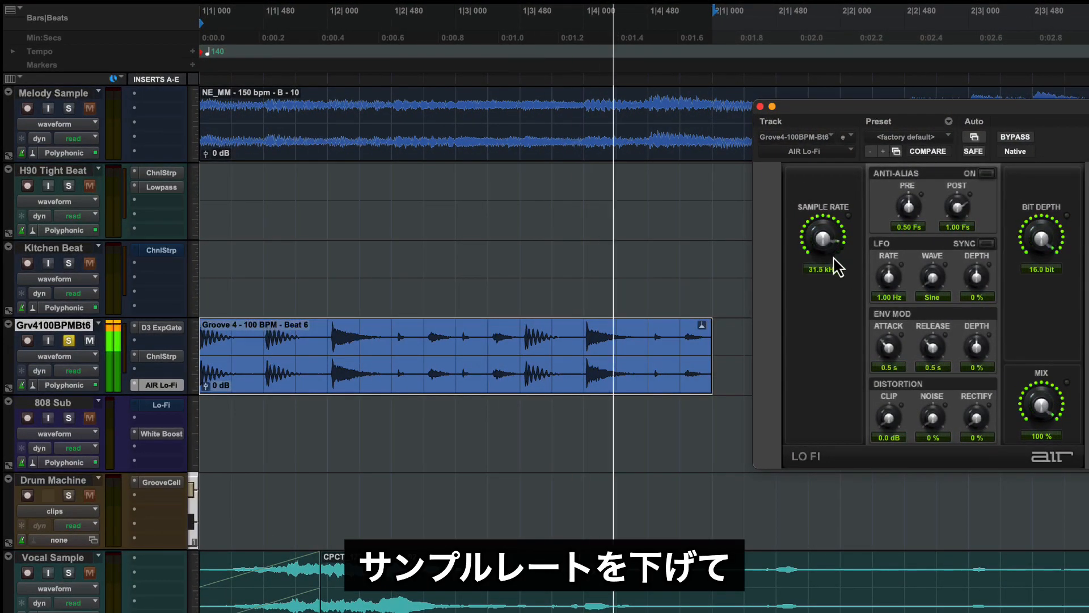
Step: Reduce AIR Lo-Fi's sample rate to 21.8 kHz and its bit depth to 11.6 bit, and close the plug-in
{"action": "left_click_drag", "start_coordinate": [834, 258], "coordinate": [837, 273]}
{"action": "left_click_drag", "start_coordinate": [1039, 245], "coordinate": [1051, 260]}
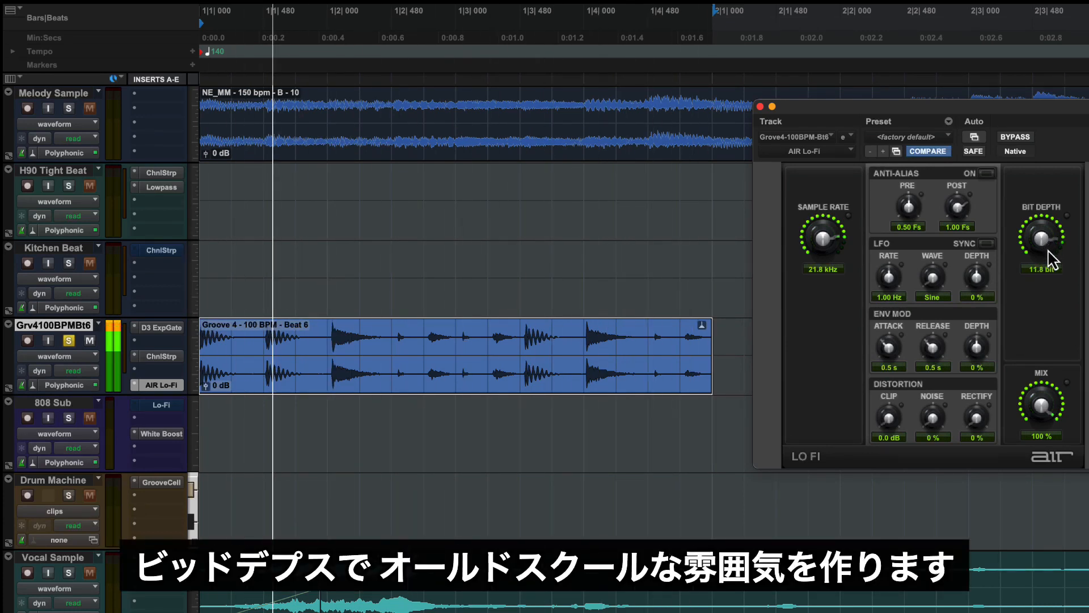
{"action": "left_click_drag", "start_coordinate": [1014, 105], "coordinate": [1026, 136]}
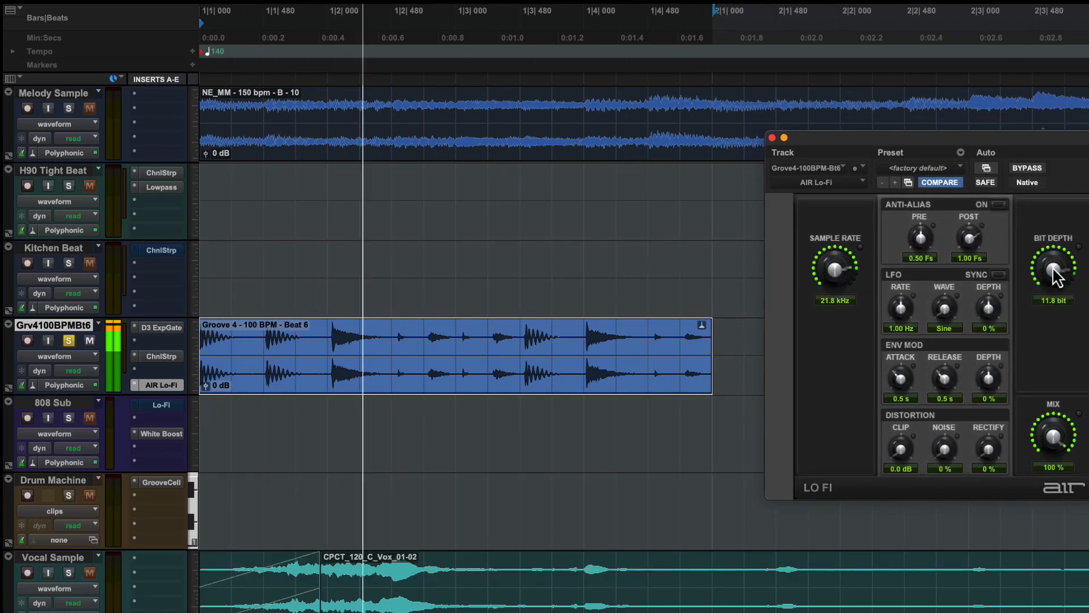
{"action": "left_click_drag", "start_coordinate": [1054, 269], "coordinate": [1053, 273]}
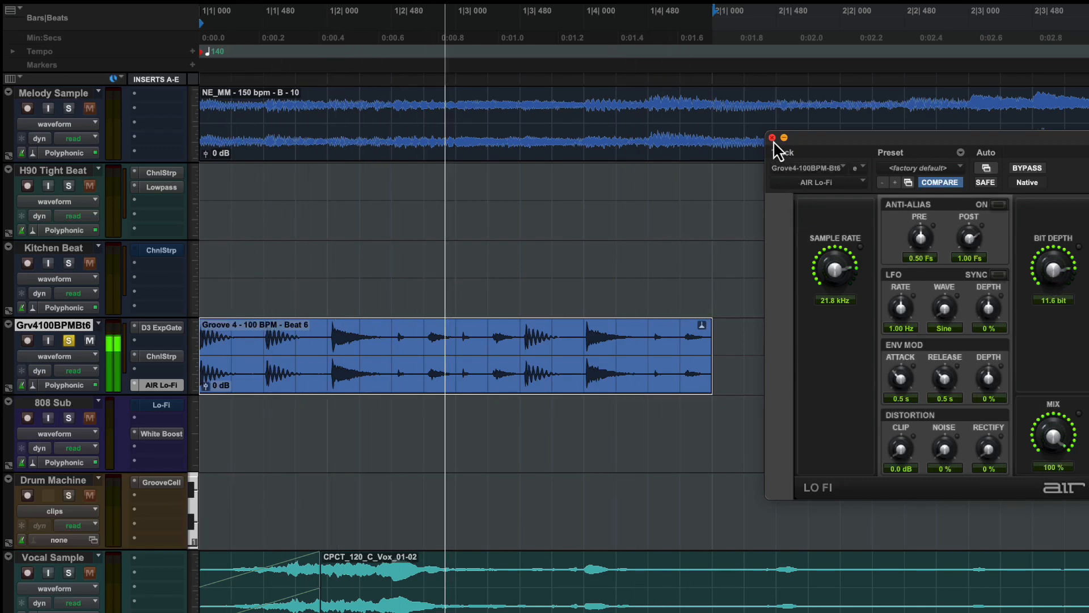
{"action": "left_click", "coordinate": [772, 138]}
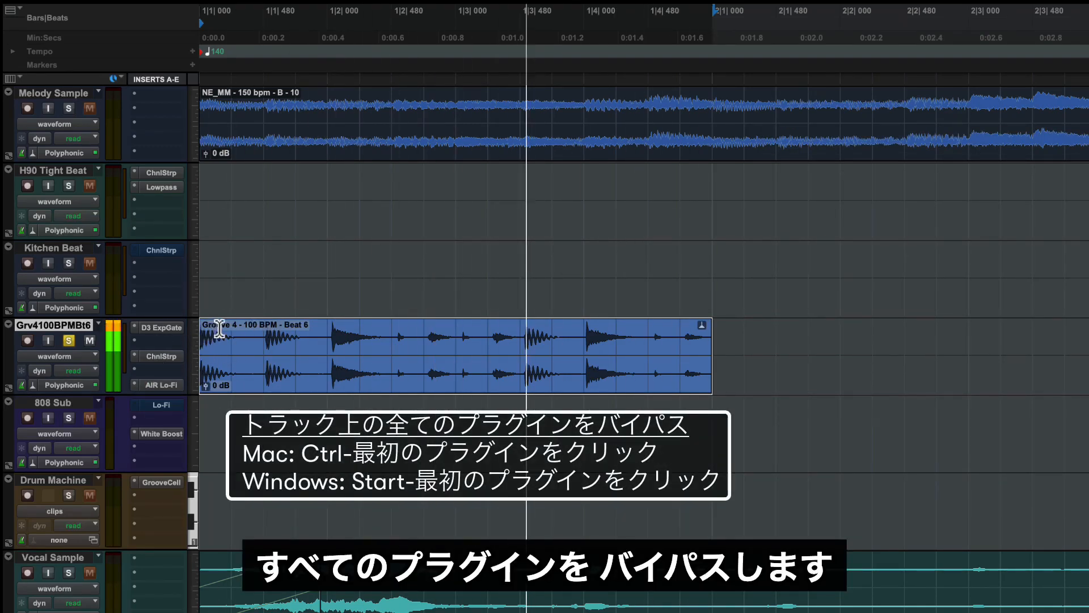
Step: Compare the break with all of the track's plug-ins bypassed and active, leaving them active
{"action": "left_click", "coordinate": [161, 331], "text": "ctrl"}
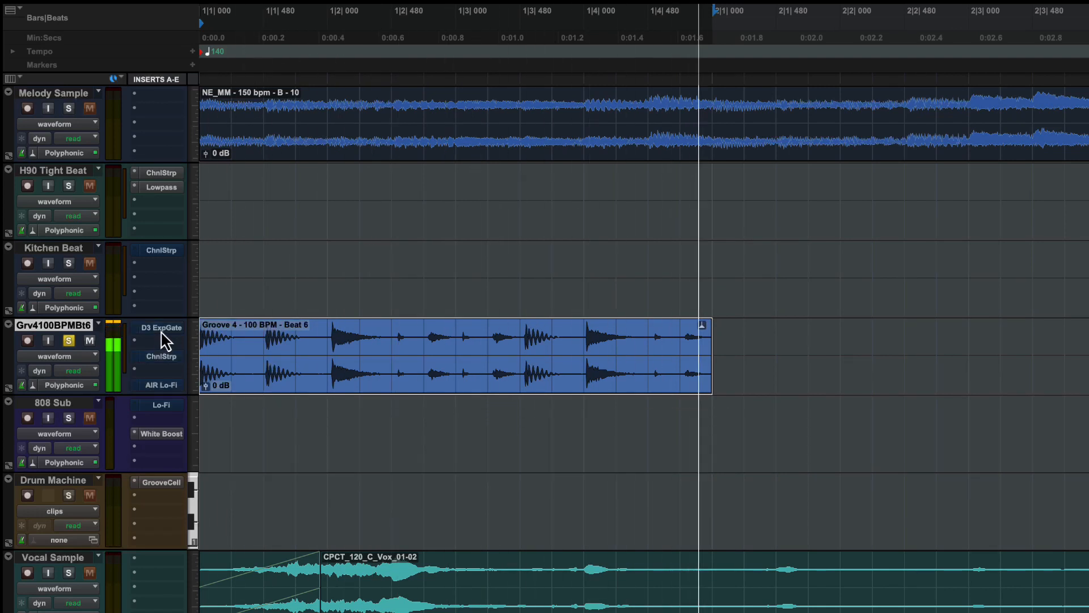
{"action": "left_click", "coordinate": [162, 332], "text": "ctrl"}
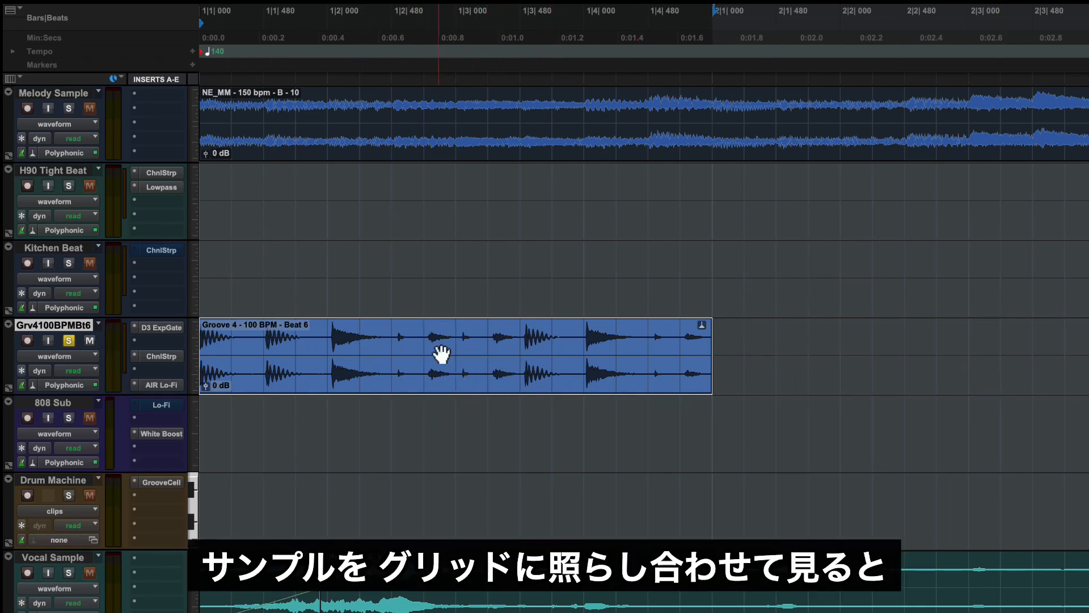
Step: Check the Groove 4 Beat 6 clip's timing against the grid, quantize it to 1/16 notes, and play the loop
{"action": "key", "text": "t"}
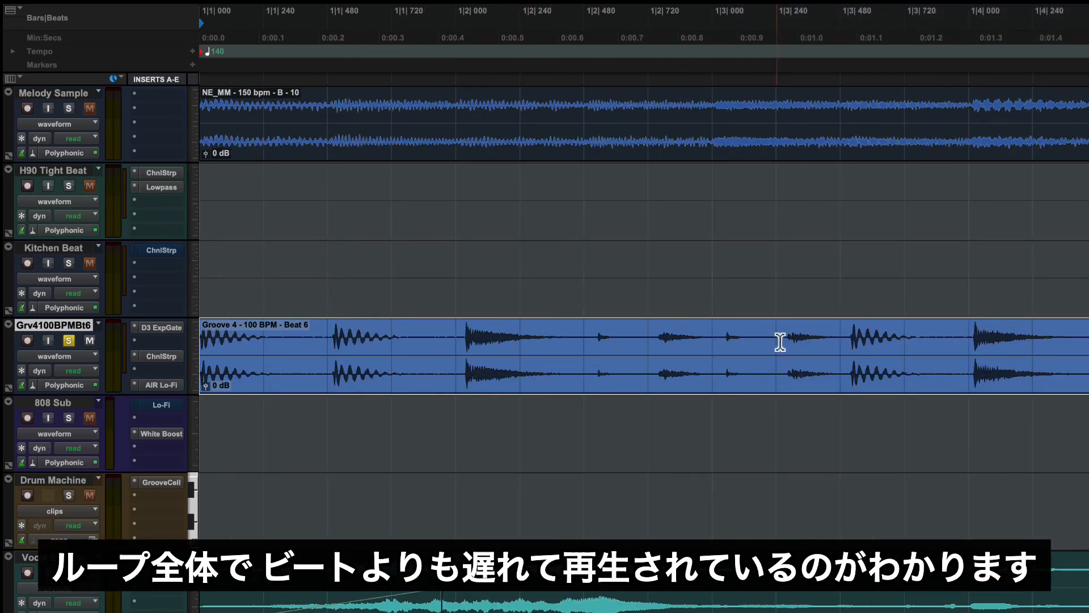
{"action": "key", "text": "r"}
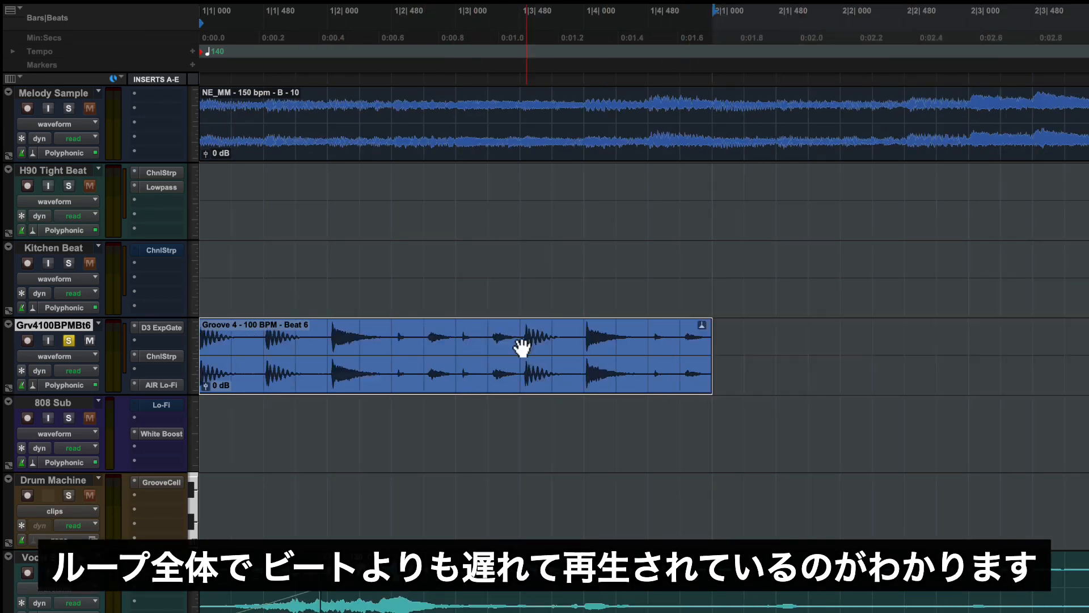
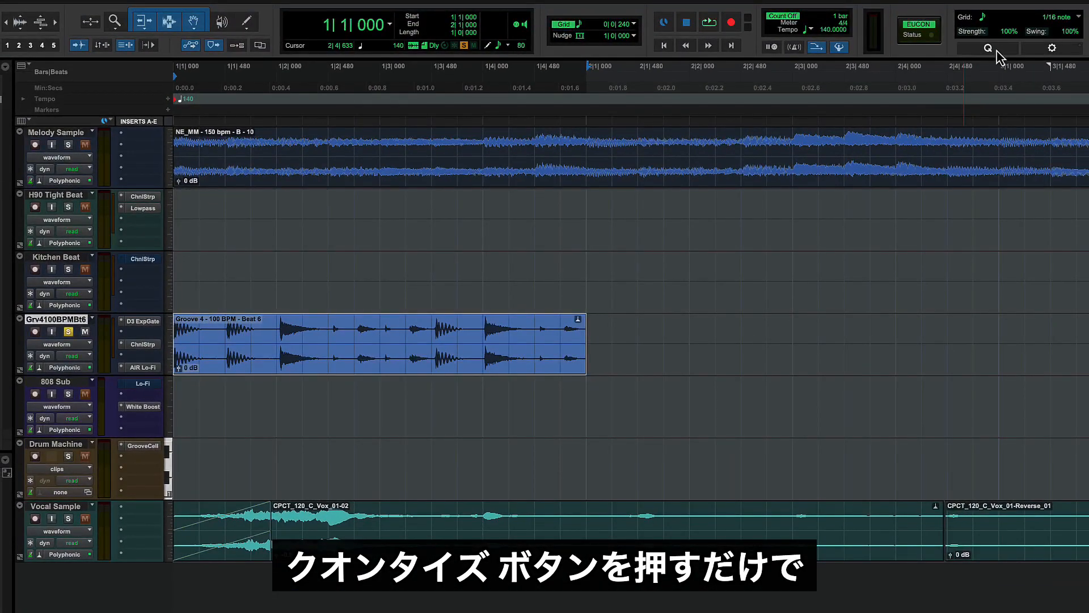
{"action": "left_click", "coordinate": [988, 48]}
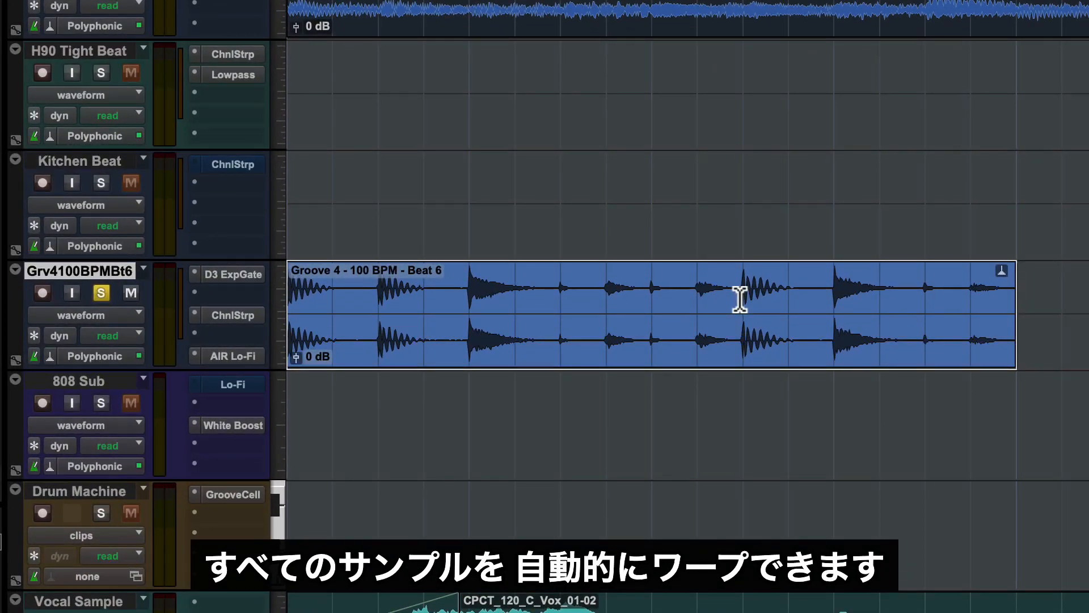
{"action": "key", "text": "space"}
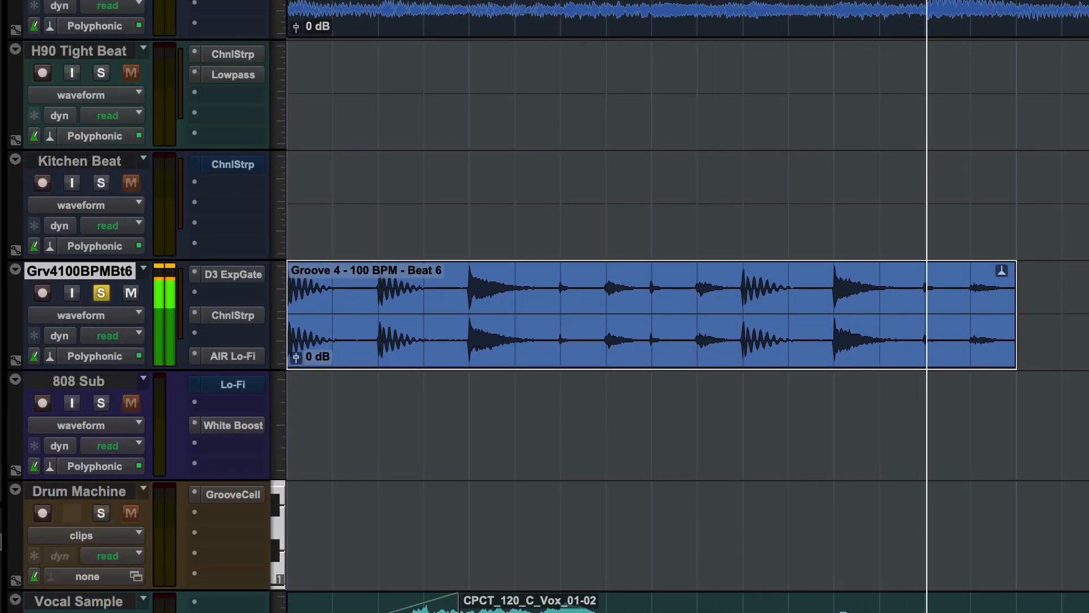
Step: Stop playback and duplicate the Groove 4 - 100 BPM - Beat 6 clip directly after the original, starting at bar 2
{"action": "key", "text": "space"}
{"action": "key", "text": "r"}
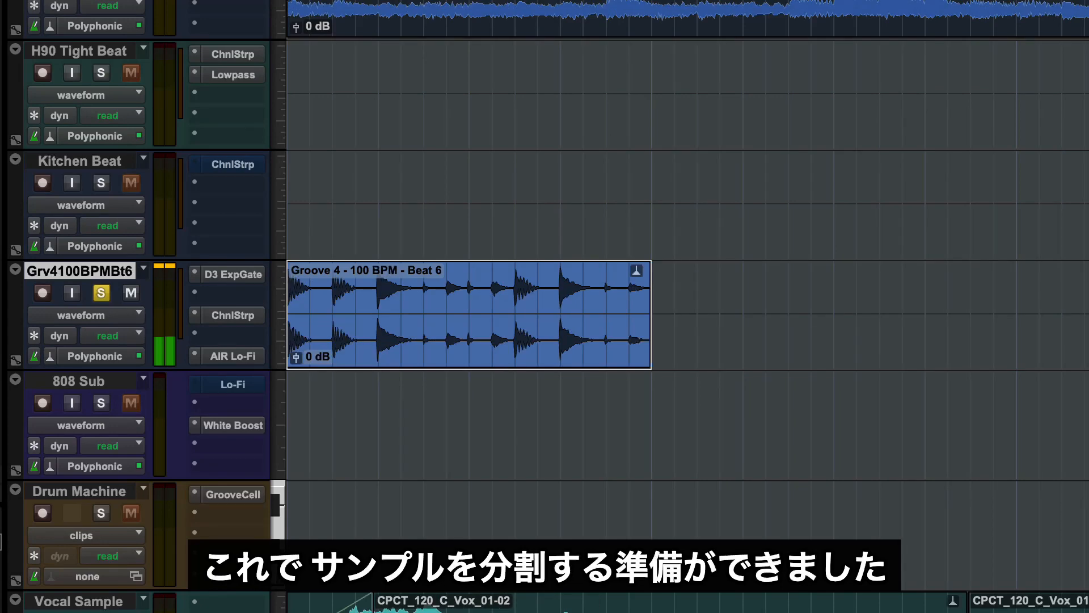
{"action": "key", "text": "t"}
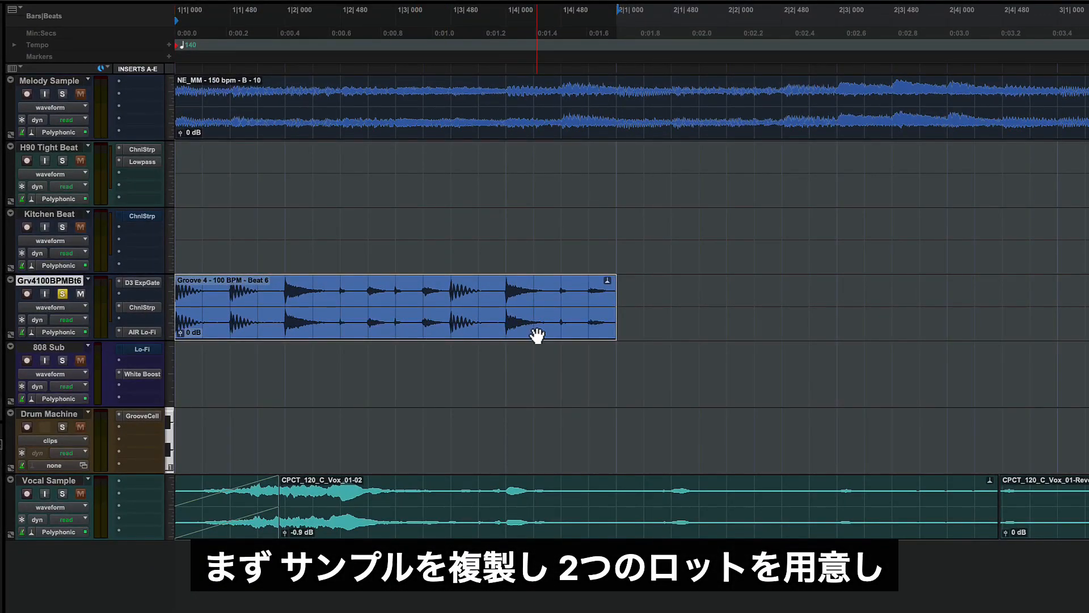
{"action": "key", "text": "ctrl+d"}
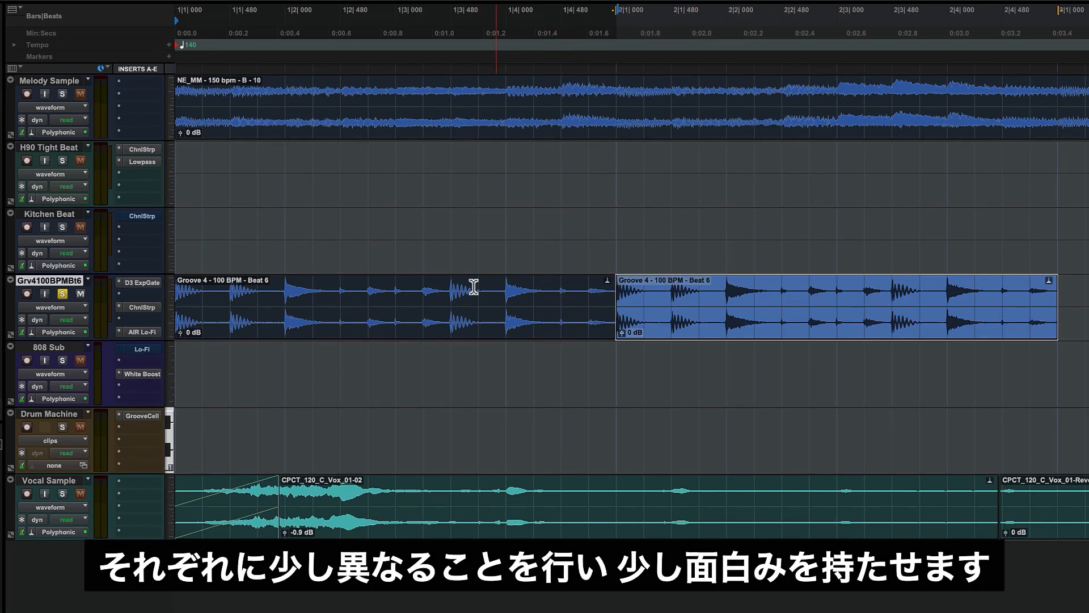
{"action": "left_click", "coordinate": [400, 332]}
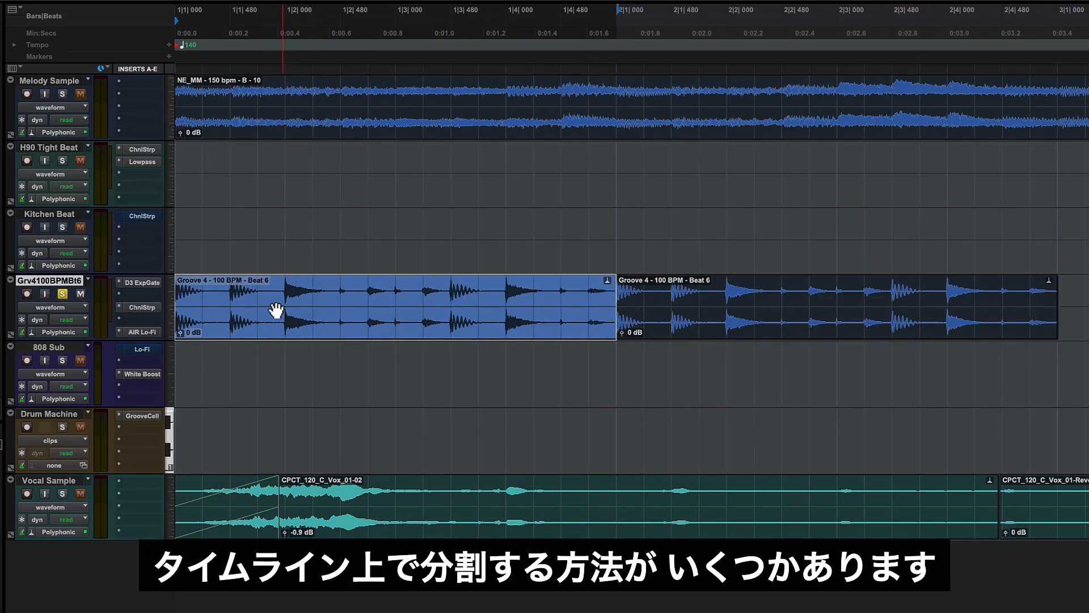
{"action": "left_click", "coordinate": [231, 286]}
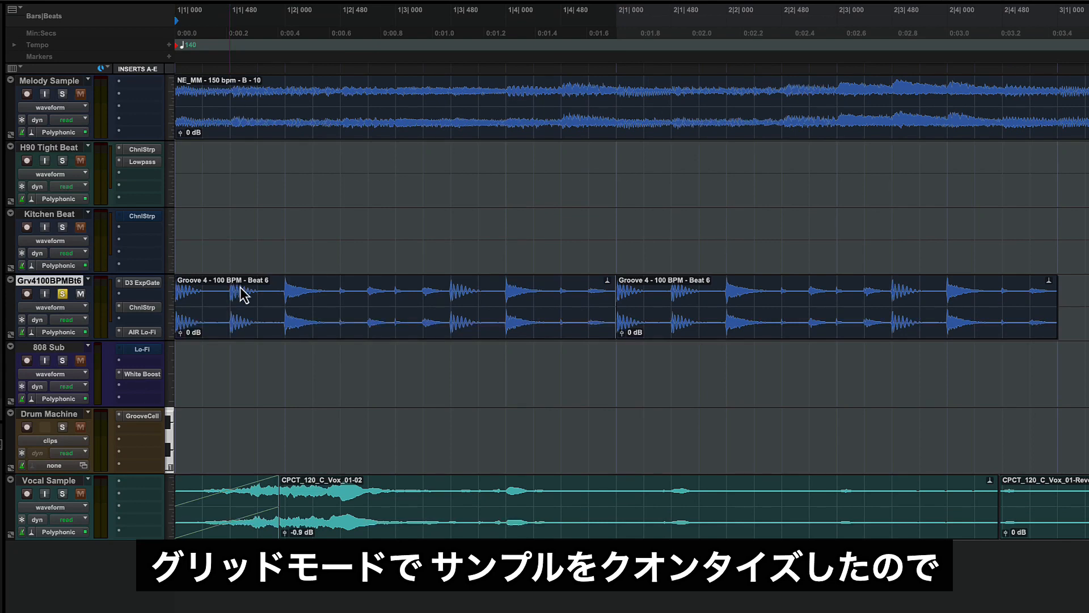
{"action": "left_click_drag", "start_coordinate": [243, 294], "coordinate": [293, 338]}
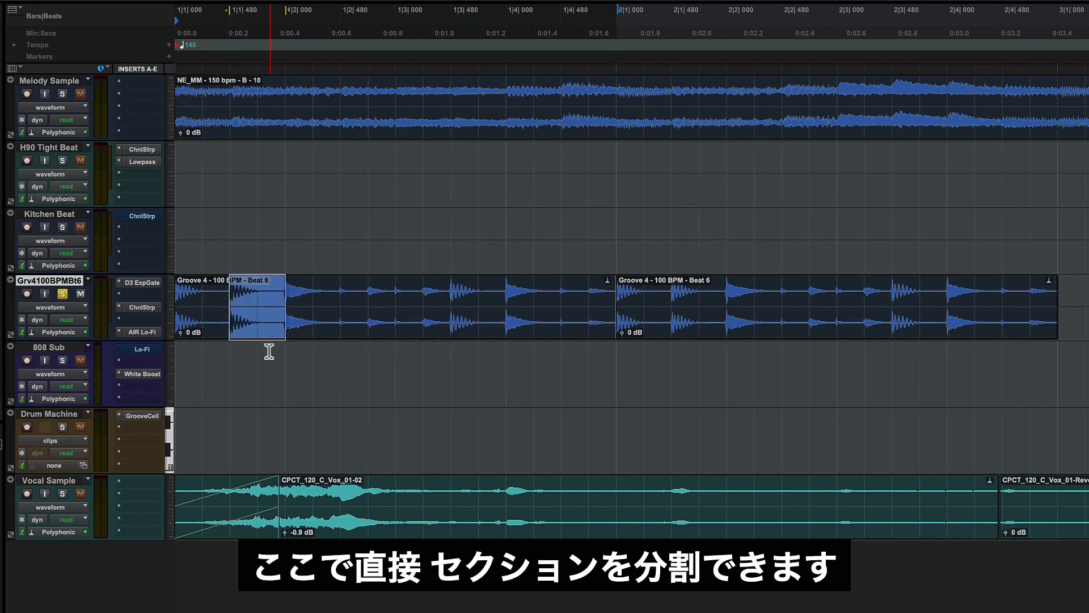
{"action": "left_click", "coordinate": [311, 252]}
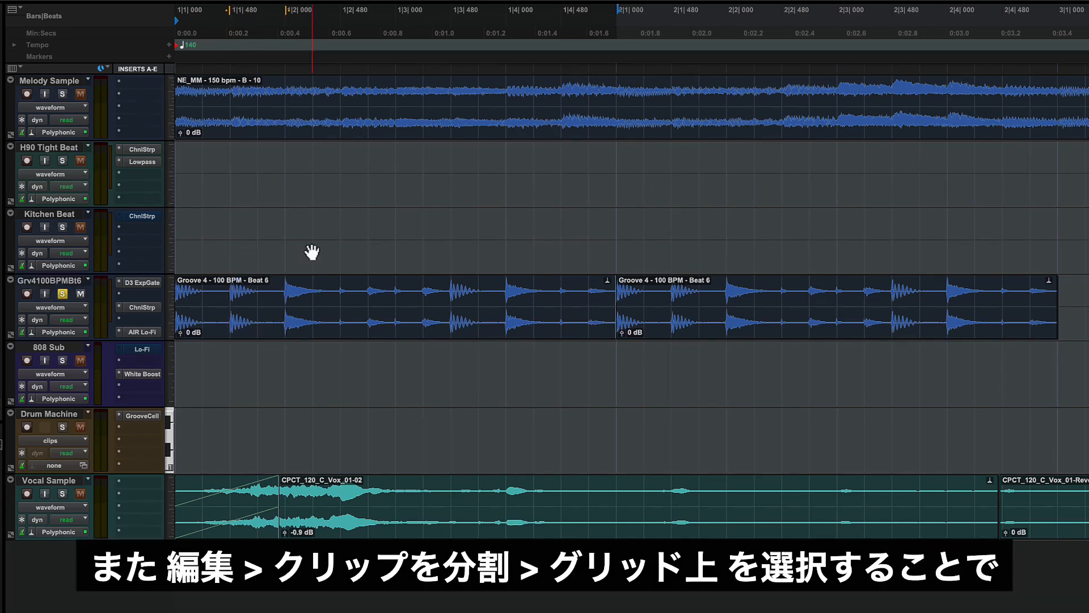
Step: Select both Groove 4 Beat 6 clips, try separating them on the grid, and undo the separation
{"action": "left_click", "coordinate": [289, 321]}
{"action": "left_click", "coordinate": [794, 330], "text": "shift"}
{"action": "left_click", "coordinate": [20, 0]}
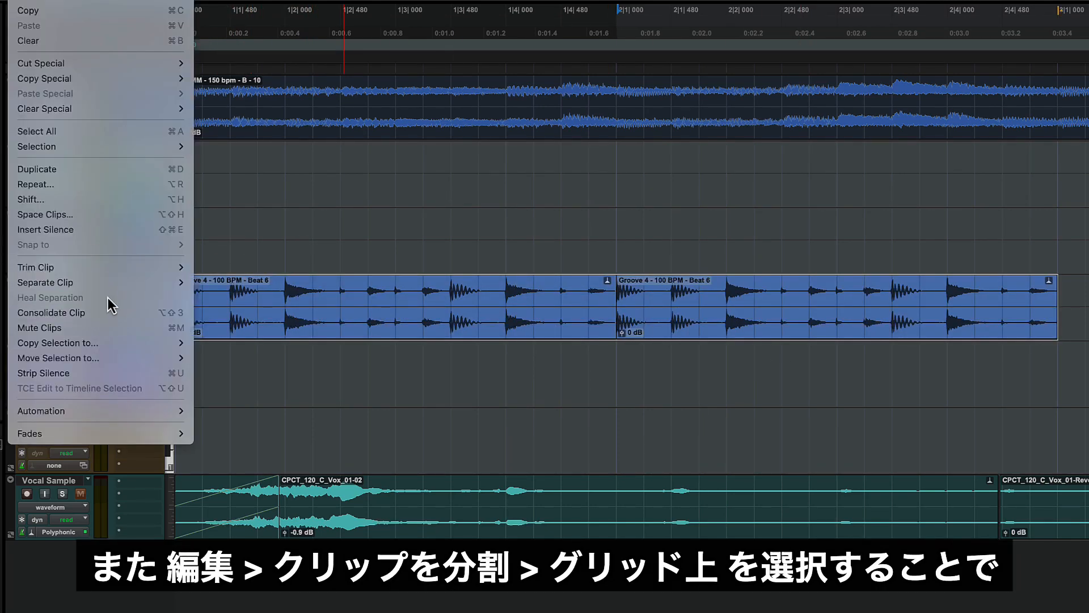
{"action": "mouse_move", "coordinate": [108, 288]}
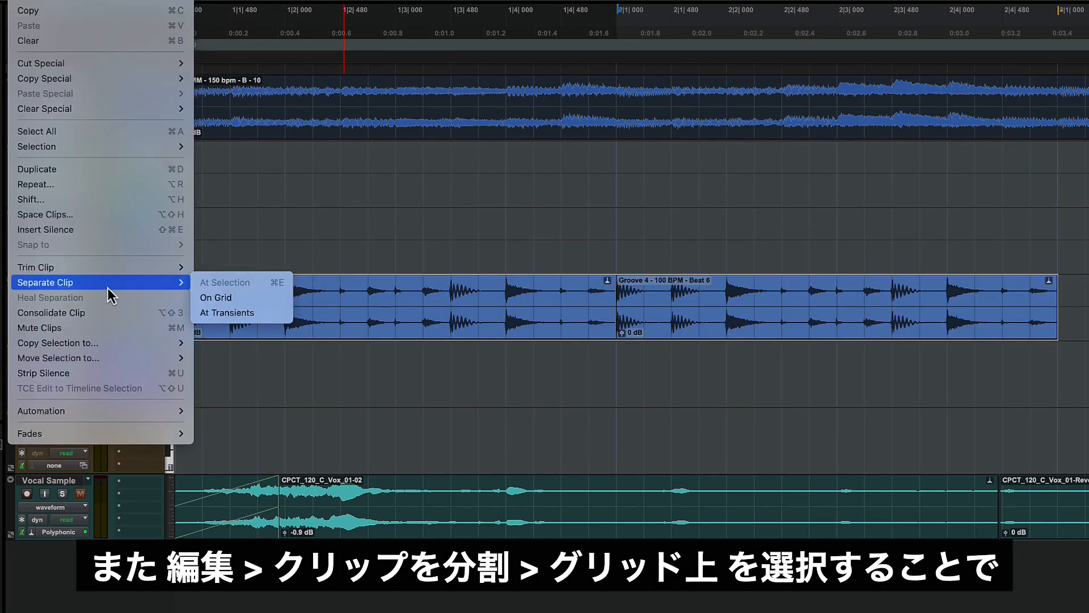
{"action": "left_click", "coordinate": [249, 299]}
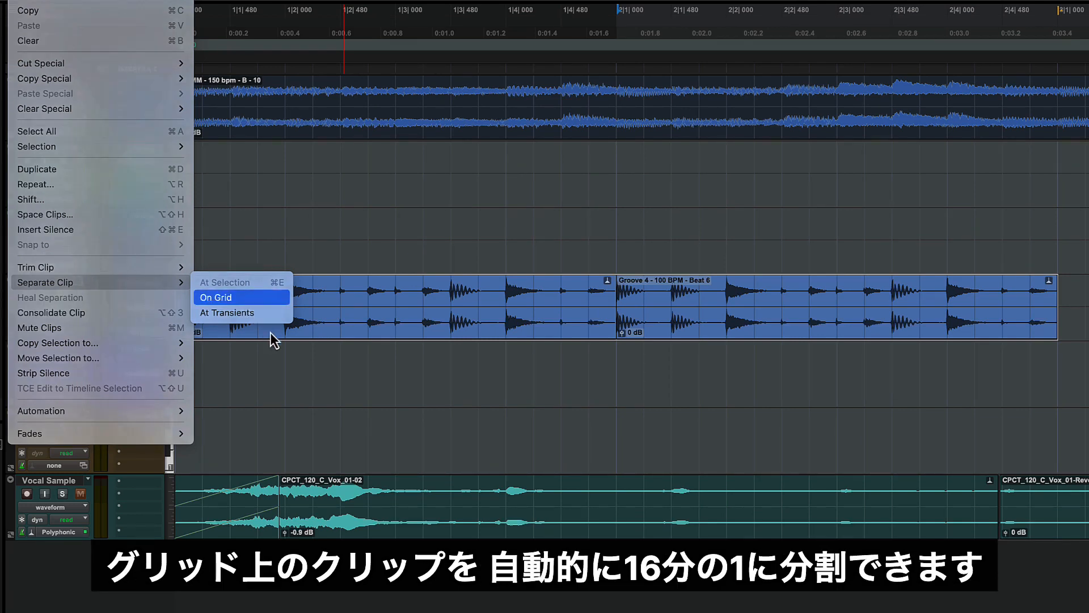
{"action": "left_click", "coordinate": [629, 222]}
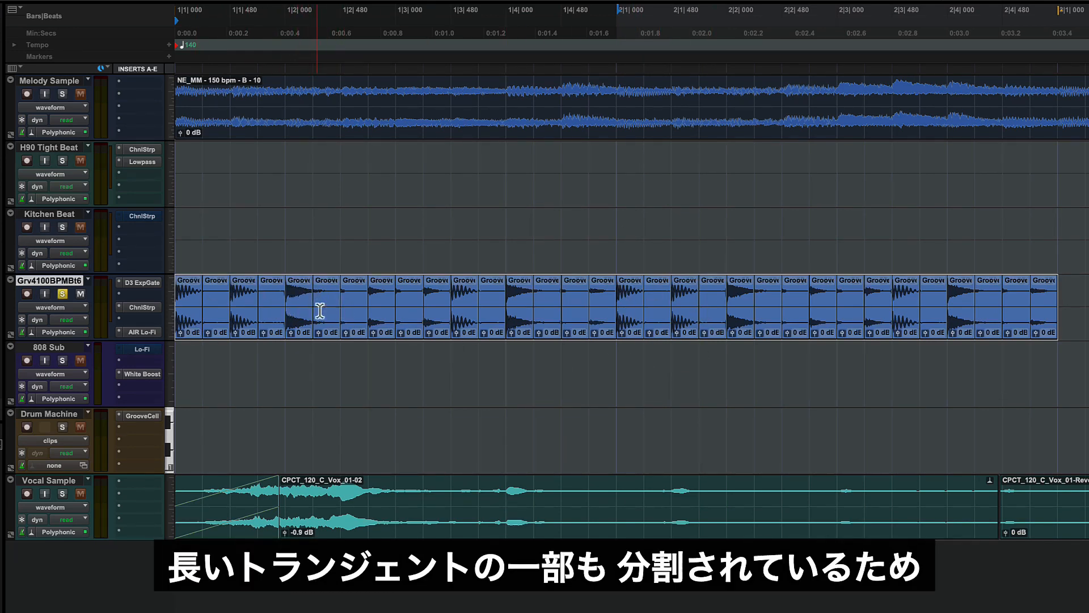
{"action": "key", "text": "ctrl+z"}
Step: Separate both selected Groove 4 Beat 6 clips at transients with a 0 ms pre-separate amount and audition the slices
{"action": "left_click", "coordinate": [24, 0]}
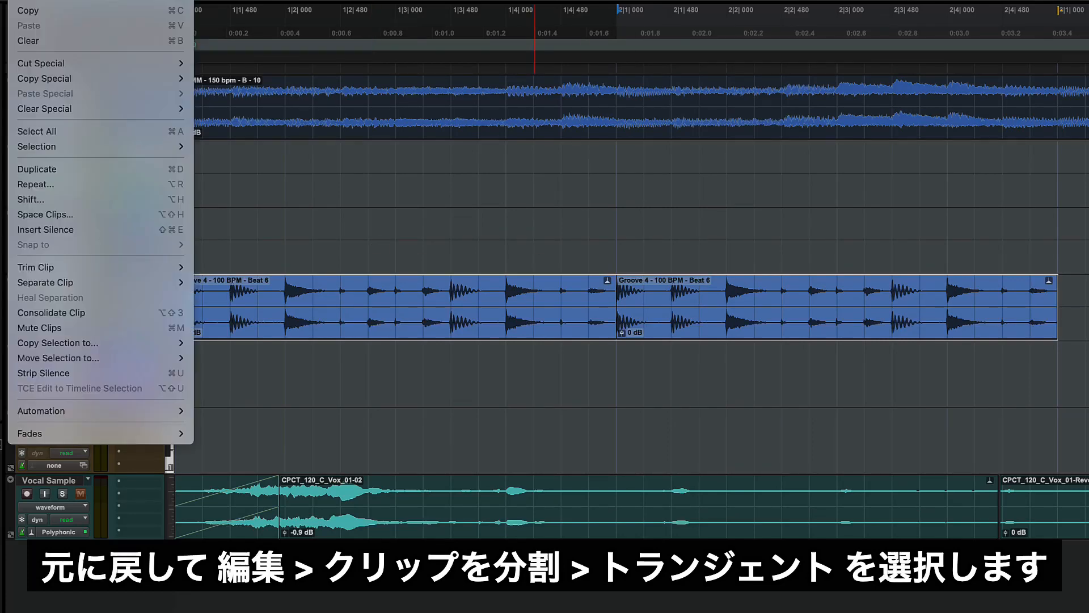
{"action": "mouse_move", "coordinate": [101, 291]}
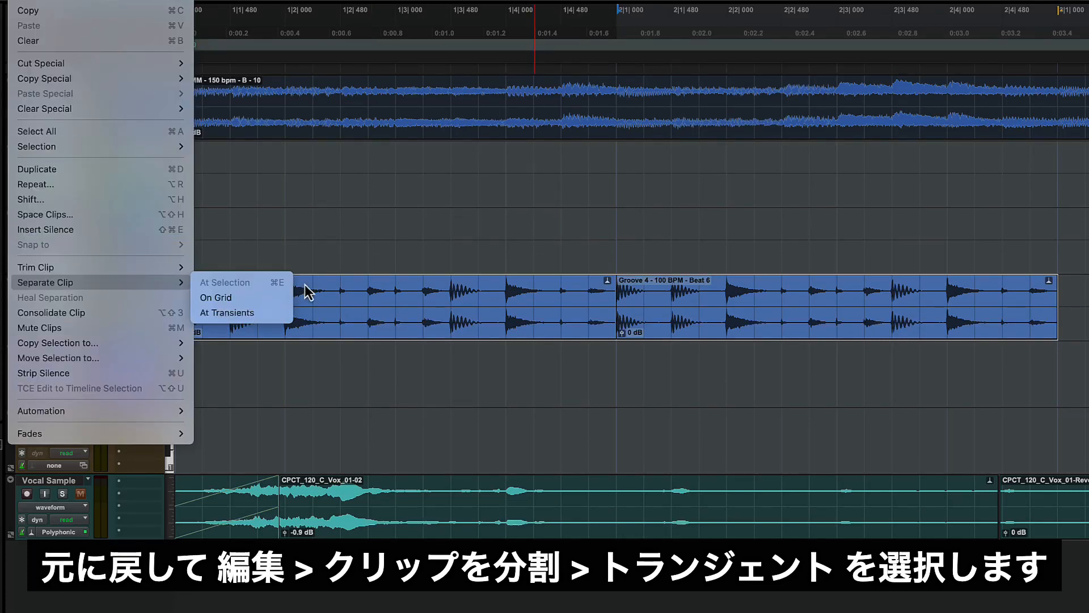
{"action": "left_click", "coordinate": [269, 324]}
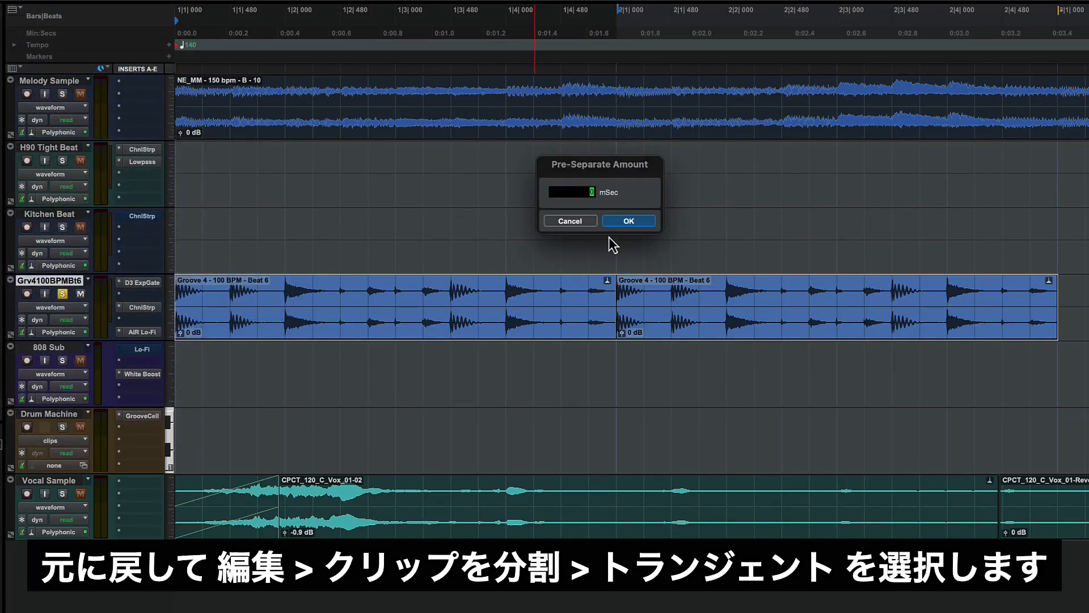
{"action": "left_click", "coordinate": [628, 223]}
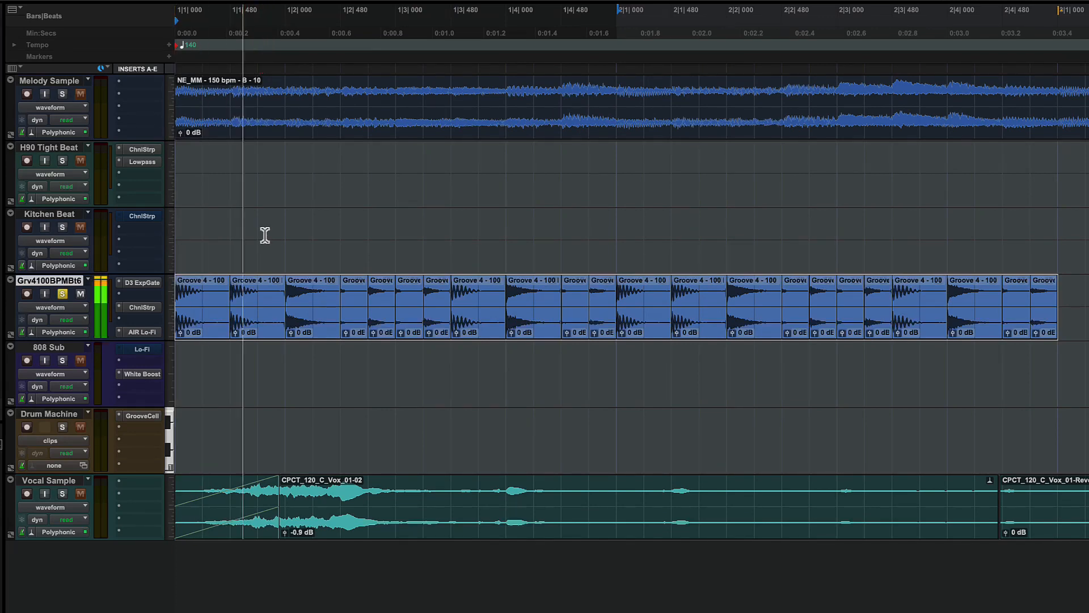
{"action": "key", "text": "space"}
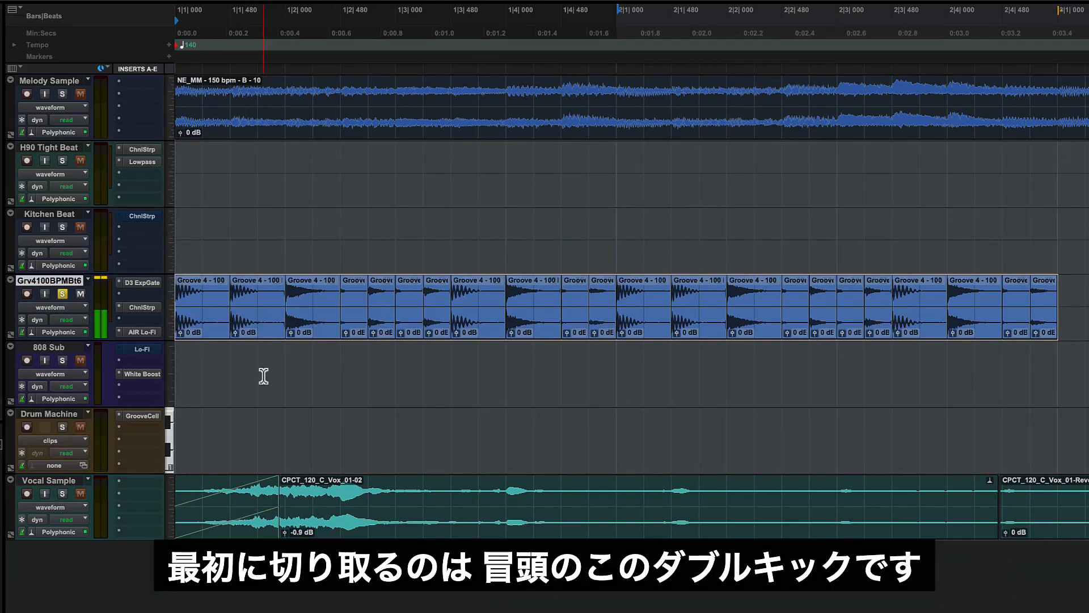
Step: Cut the second kick slice at 1|1|480 out of the break and play the edited pattern
{"action": "left_click", "coordinate": [263, 372]}
{"action": "left_click", "coordinate": [250, 333]}
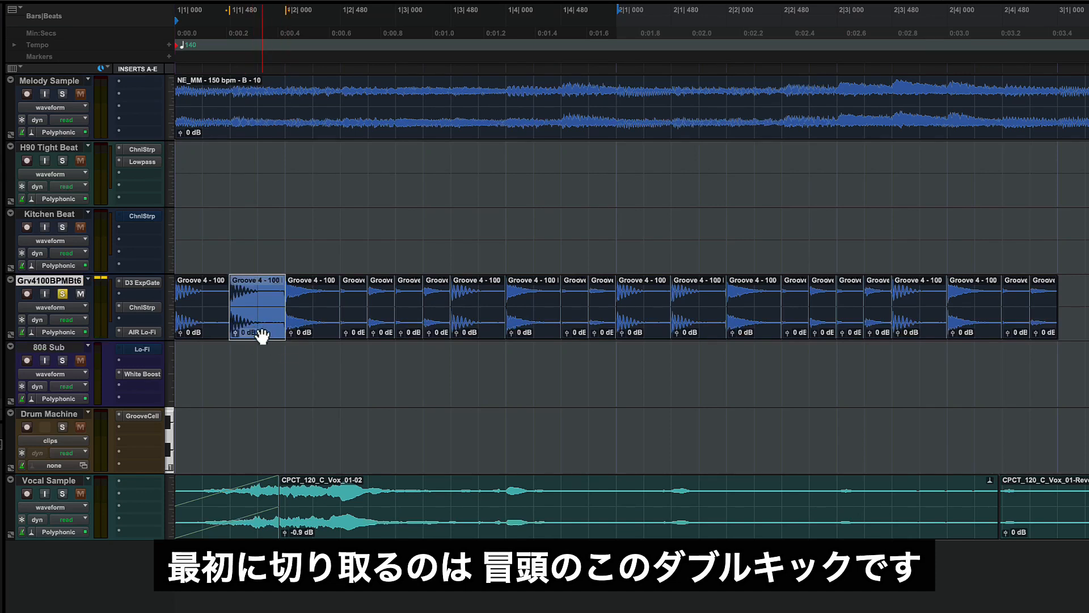
{"action": "key", "text": "ctrl+x"}
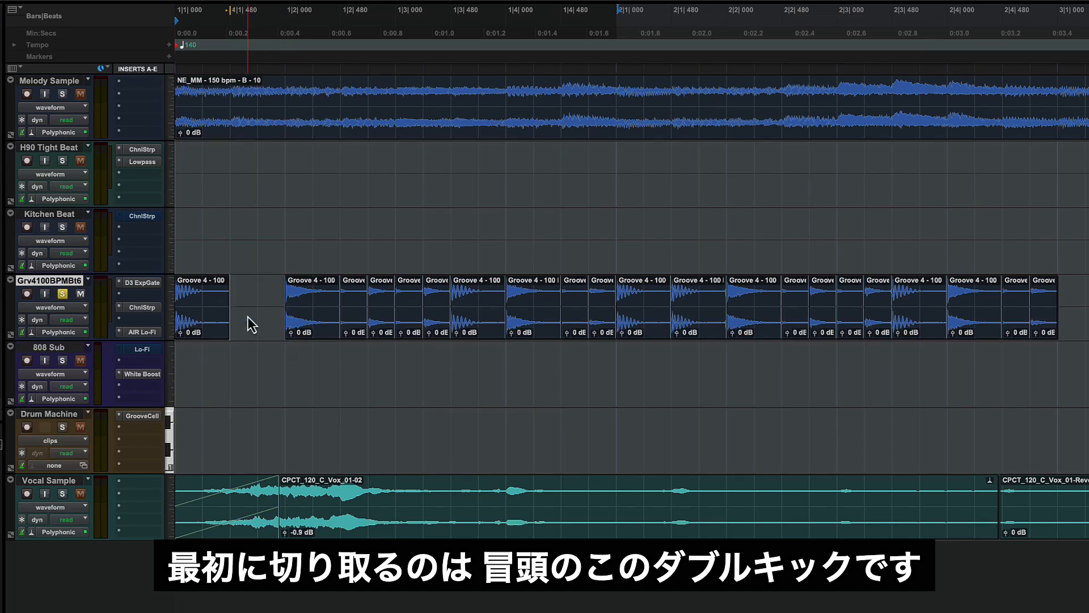
{"action": "key", "text": "space"}
{"action": "key", "text": "space"}
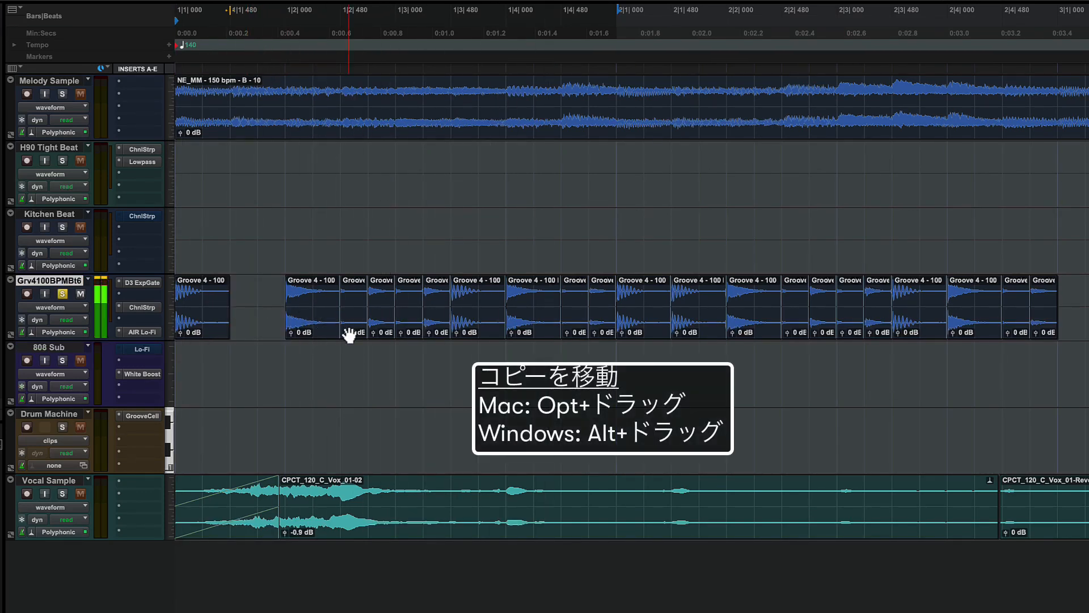
Step: Copy the hat slice at 1|2|480 into the gap at 1|1|480 and listen to the pattern
{"action": "left_click", "coordinate": [354, 333]}
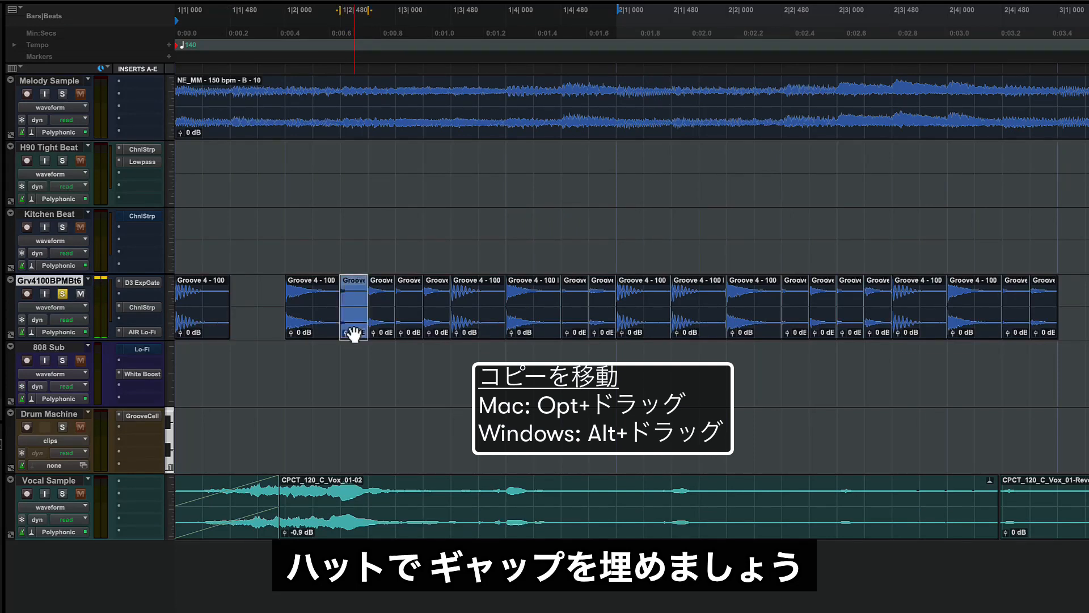
{"action": "left_click_drag", "start_coordinate": [354, 333], "coordinate": [243, 340]}
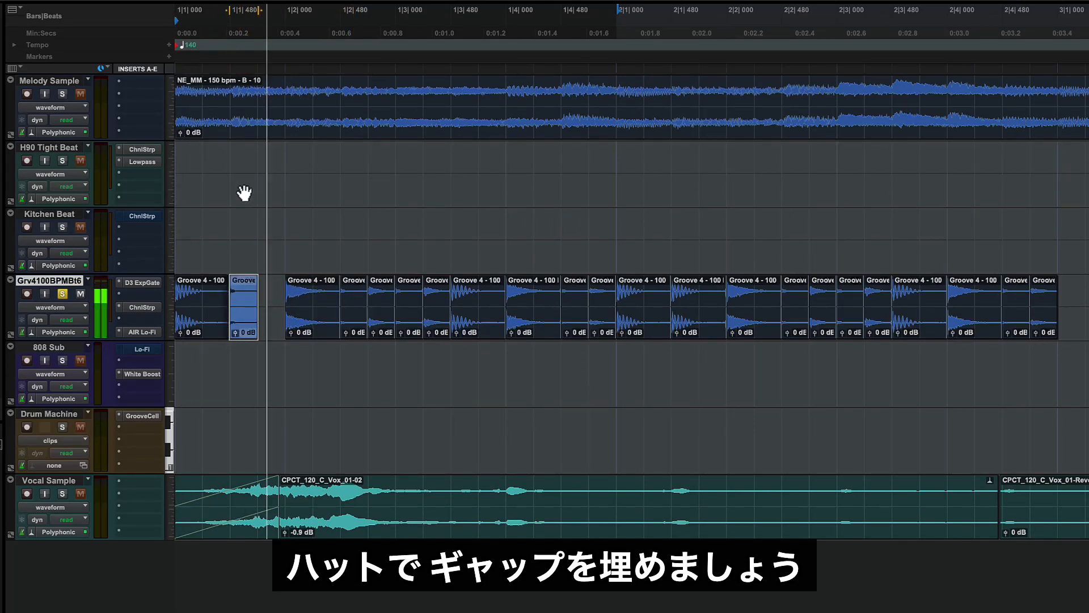
{"action": "key", "text": "space"}
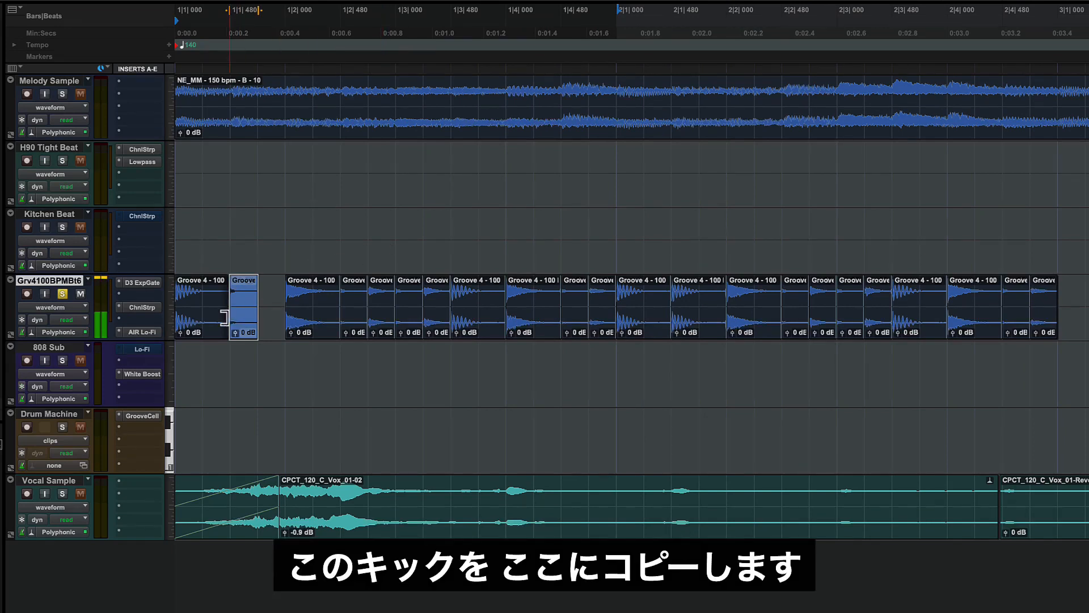
Step: Copy the opening kick slice to 1|3|000, replacing the slices there, and audition the pattern
{"action": "left_click", "coordinate": [213, 336]}
{"action": "left_click_drag", "start_coordinate": [216, 335], "coordinate": [436, 324]}
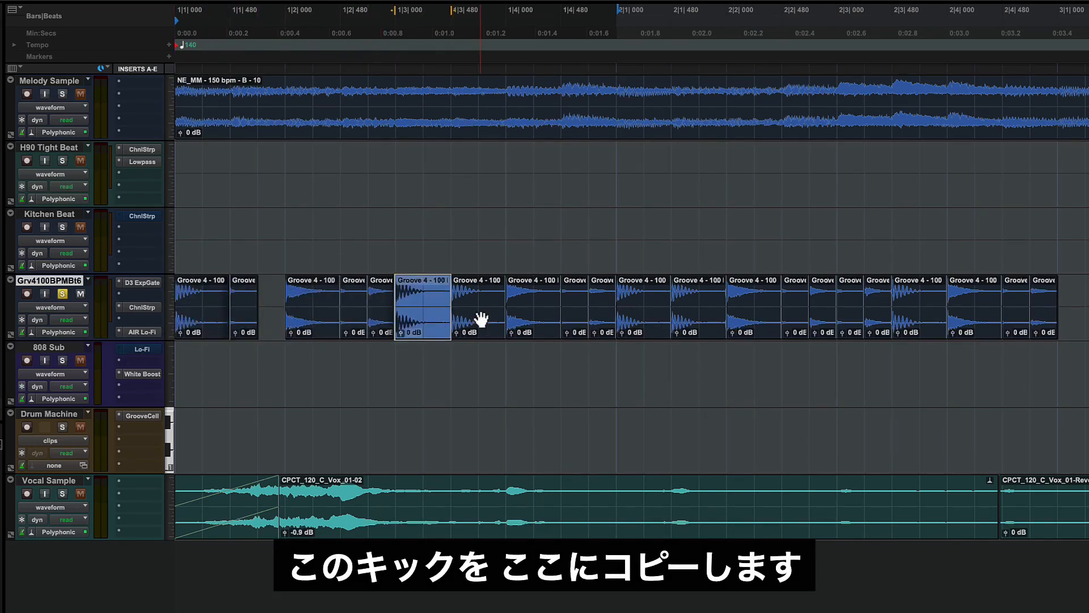
{"action": "key", "text": "space"}
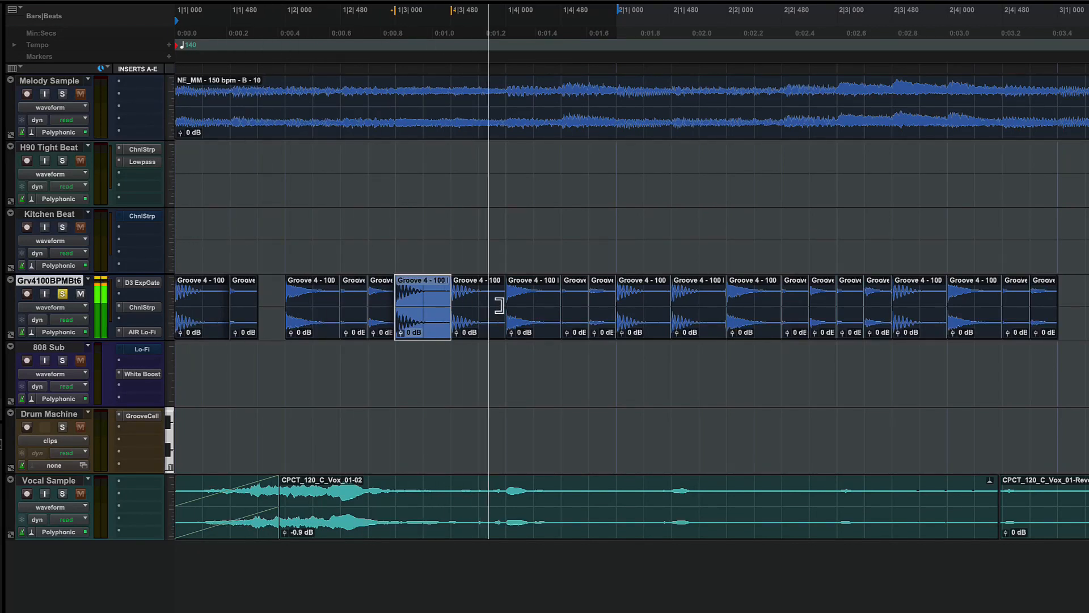
{"action": "key", "text": "space"}
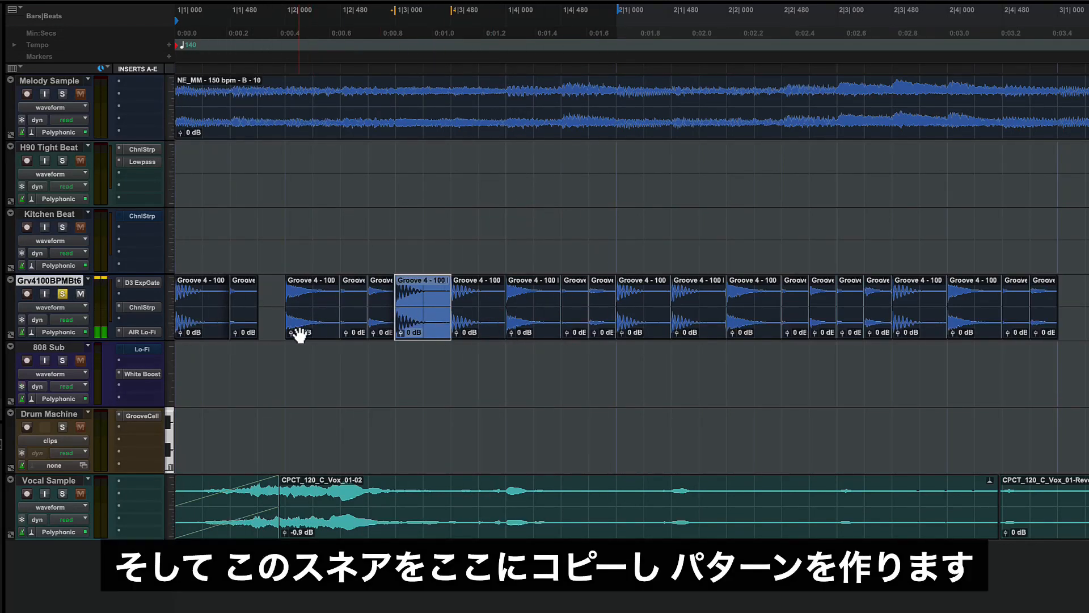
Step: Copy the snare slice at 1|2|000 to 1|3|480 over the existing kick and play the result
{"action": "left_click", "coordinate": [301, 334]}
{"action": "left_click_drag", "start_coordinate": [327, 335], "coordinate": [473, 333]}
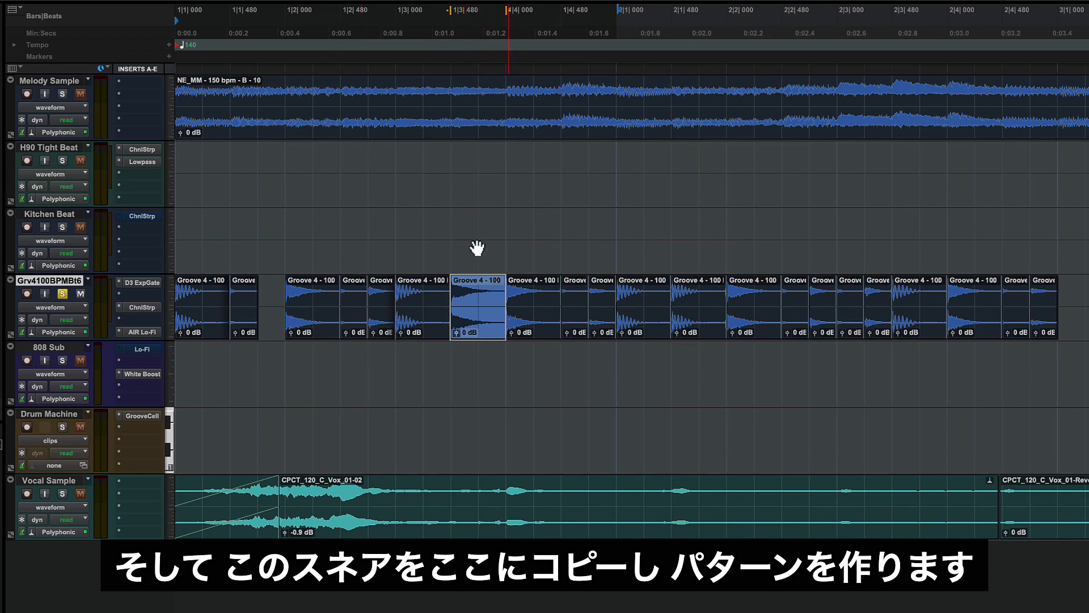
{"action": "key", "text": "space"}
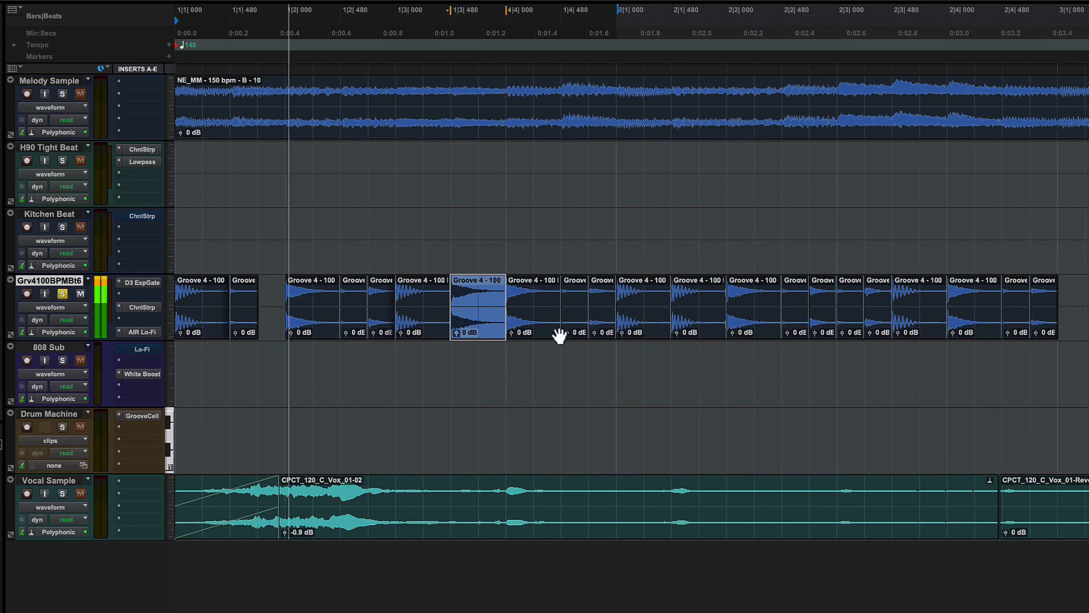
{"action": "key", "text": "space"}
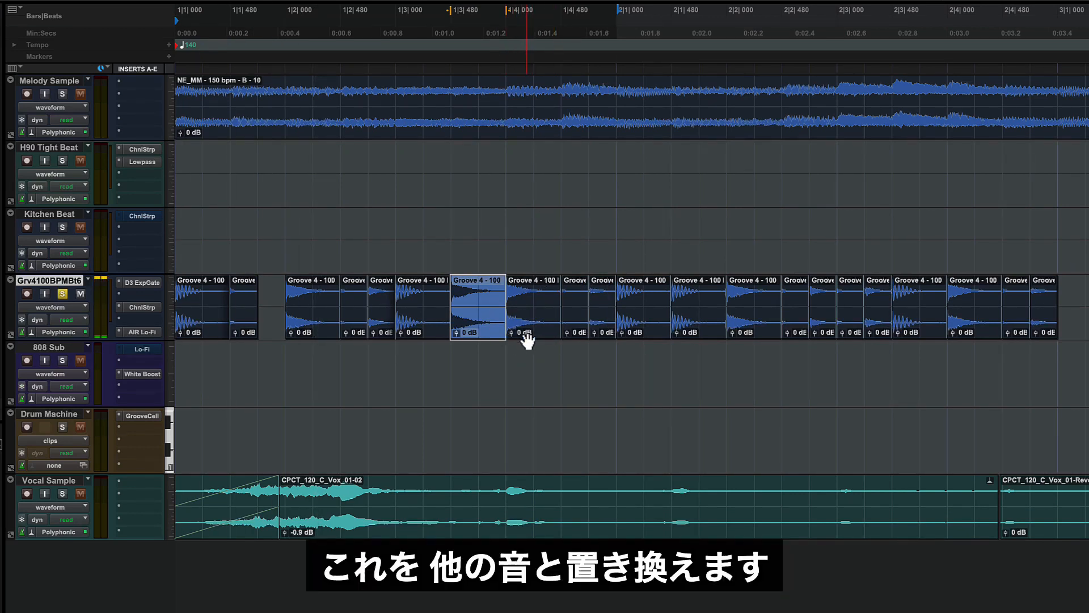
Step: Replace the long slice at 1|4|000 with copies of the two short slices starting at 2|2|480, and play the break
{"action": "left_click", "coordinate": [523, 335]}
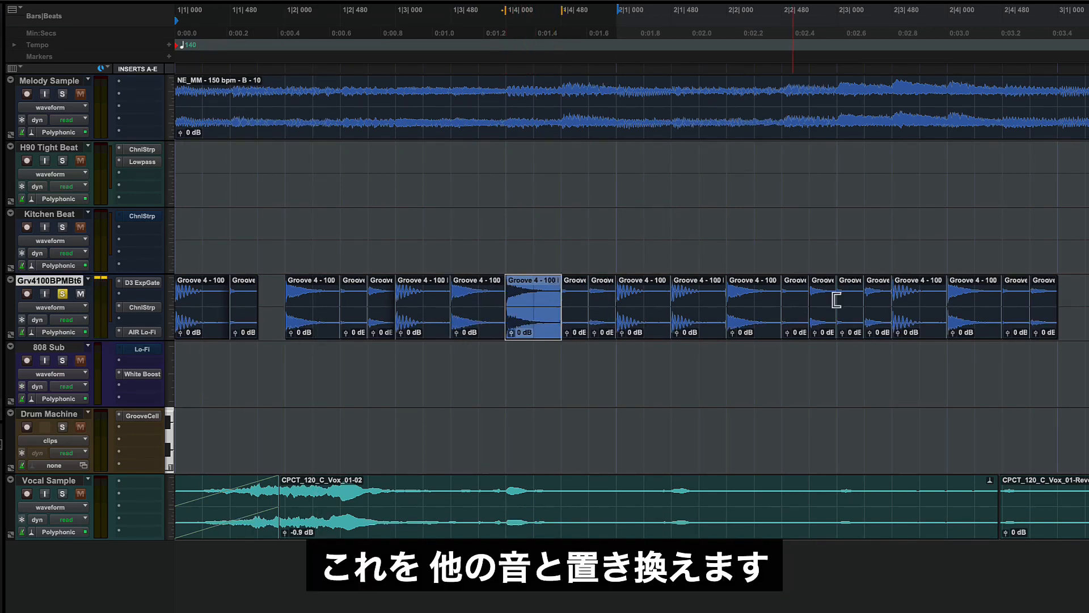
{"action": "left_click", "coordinate": [796, 332]}
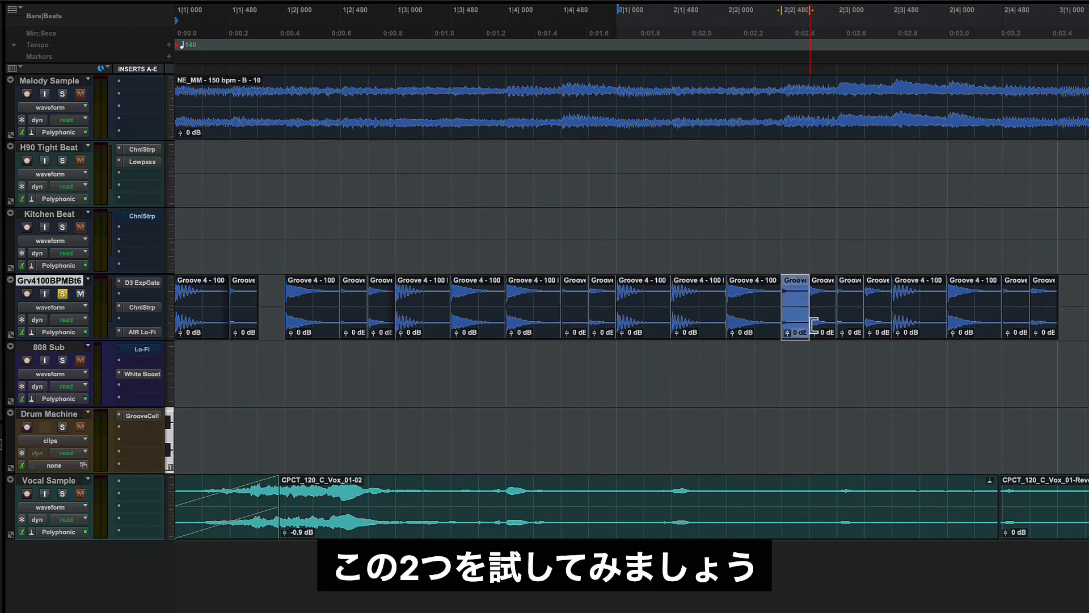
{"action": "left_click_drag", "start_coordinate": [792, 329], "coordinate": [525, 321]}
{"action": "key", "text": "space"}
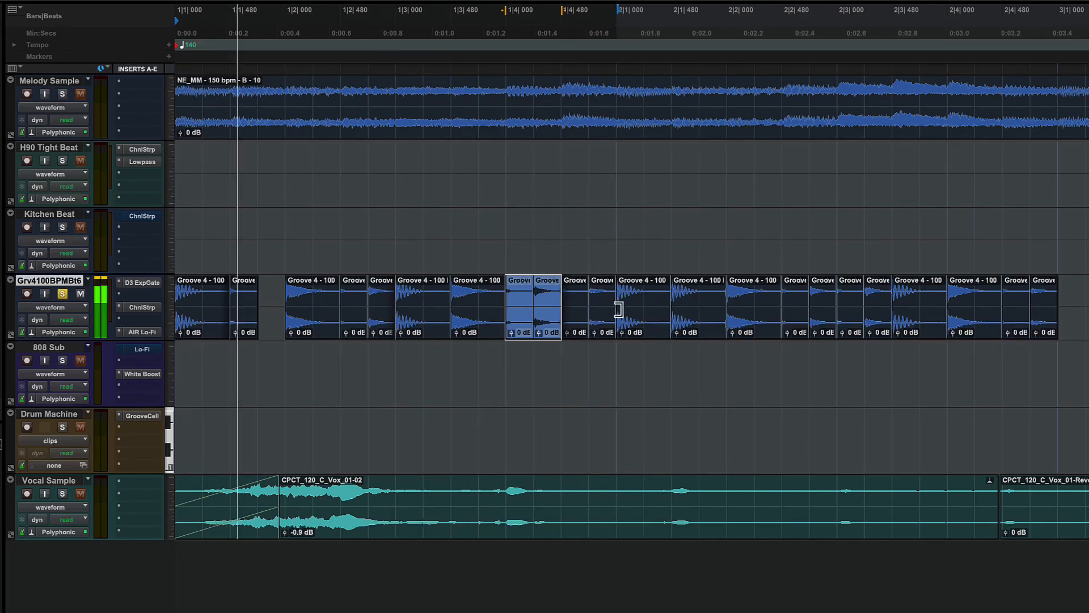
Step: Copy the short slice at 2|2|720 over the last sixteenth slice of bar 1 and check the playback
{"action": "left_click", "coordinate": [822, 334]}
{"action": "left_click_drag", "start_coordinate": [822, 331], "coordinate": [617, 317]}
{"action": "key", "text": "space"}
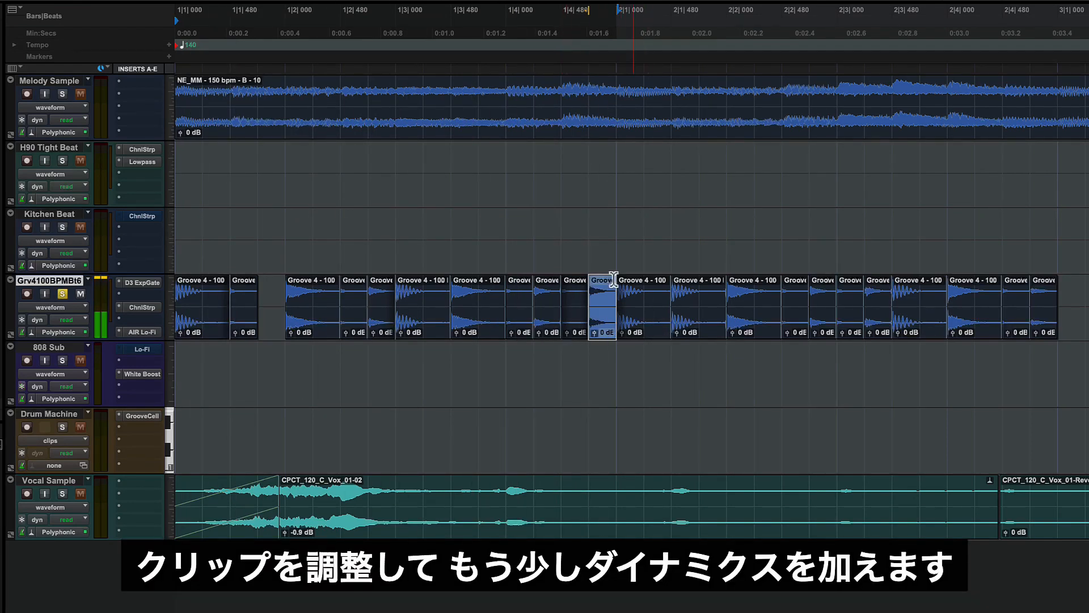
Step: Lower the clip gain of bar 1's last sixteenth slice to -3.8 dB and play the break
{"action": "left_click", "coordinate": [594, 333]}
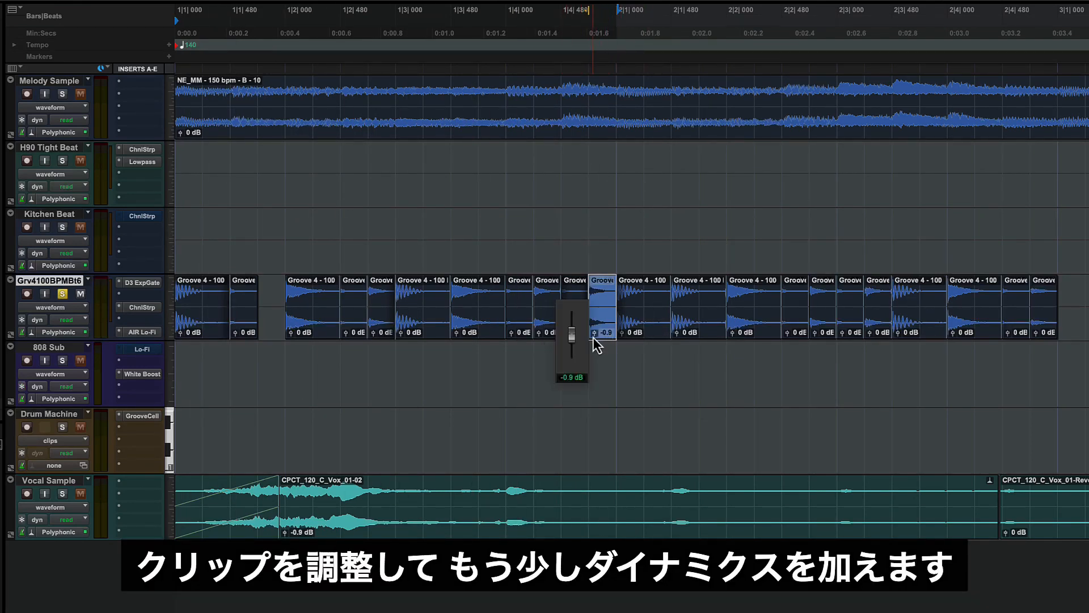
{"action": "left_click_drag", "start_coordinate": [596, 345], "coordinate": [596, 342]}
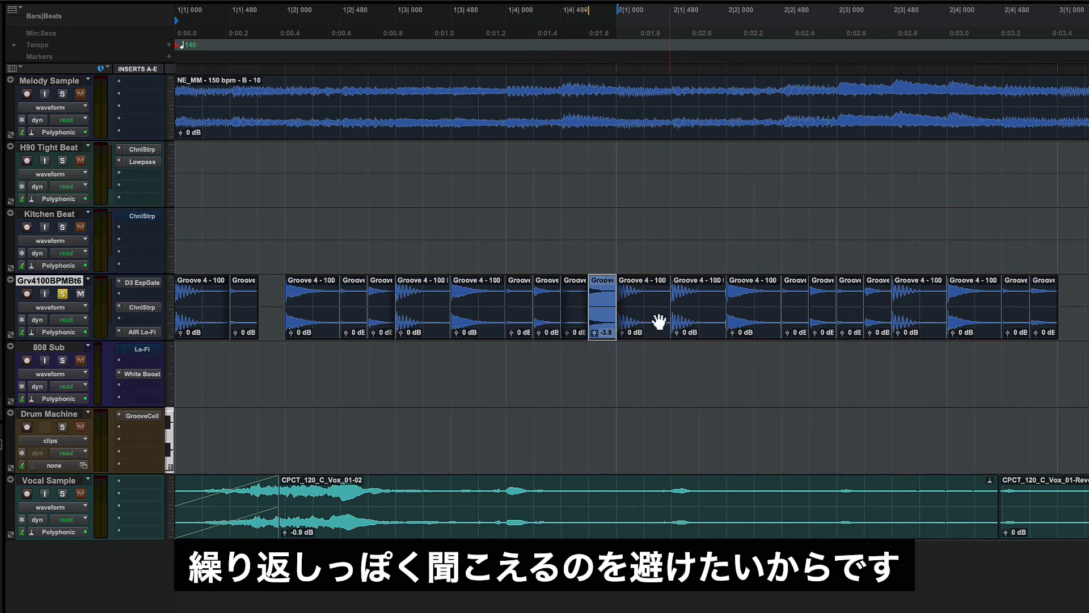
{"action": "key", "text": "space"}
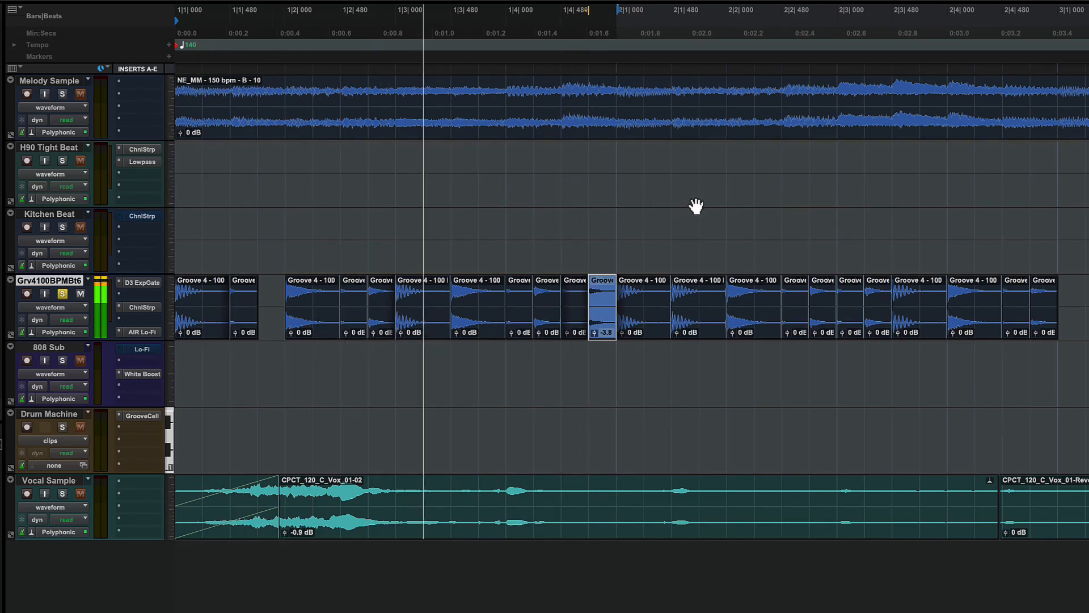
Step: Play bar 2 of the break on its own and play the whole two-bar pattern from the start
{"action": "key", "text": "space"}
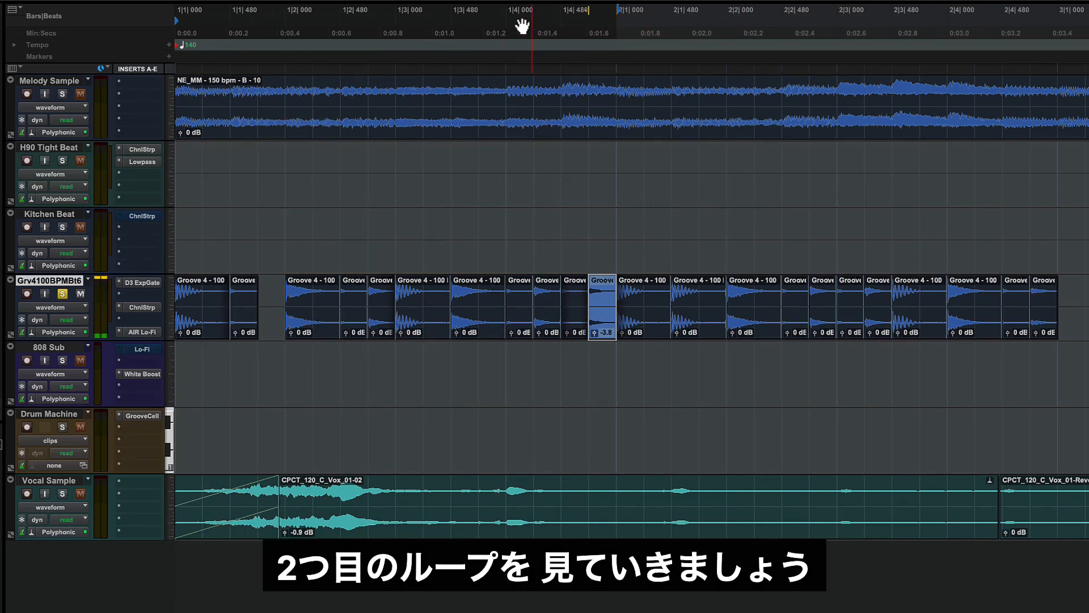
{"action": "left_click_drag", "start_coordinate": [487, 17], "coordinate": [926, 25]}
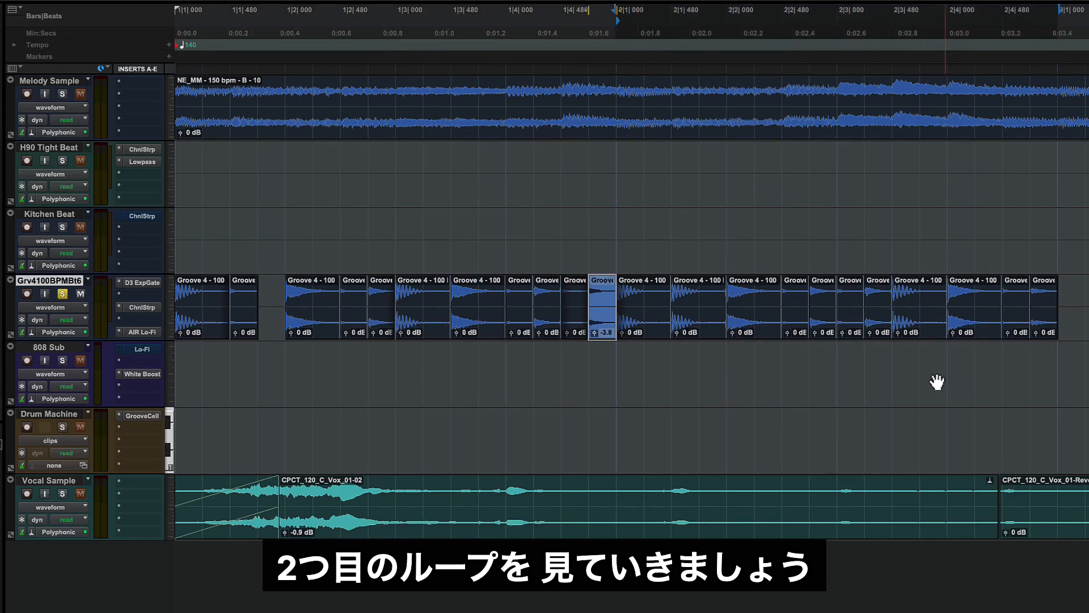
{"action": "key", "text": "space"}
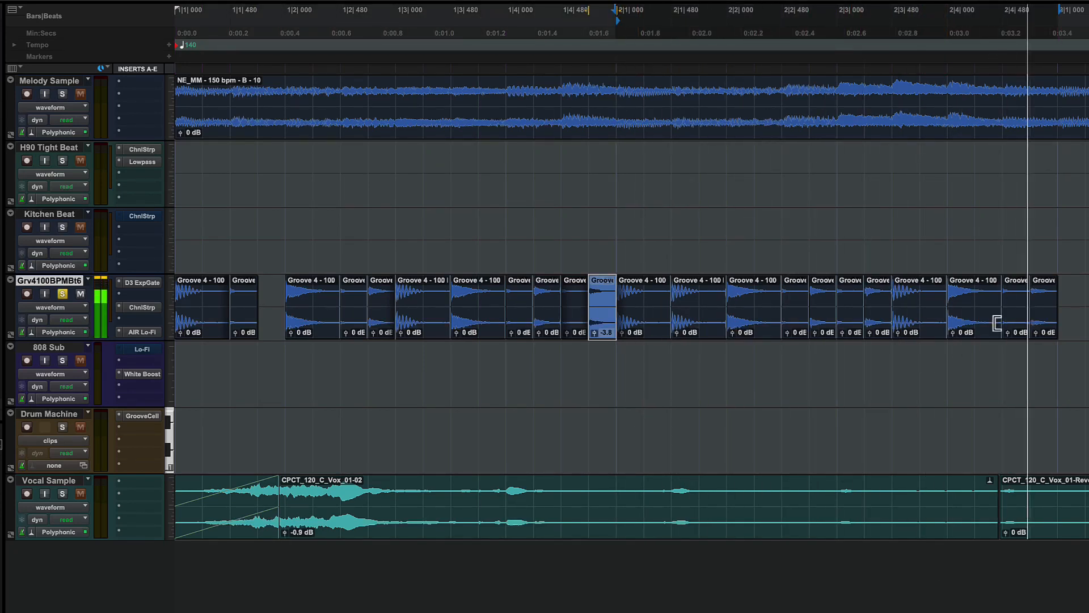
{"action": "key", "text": "space"}
{"action": "left_click", "coordinate": [638, 38]}
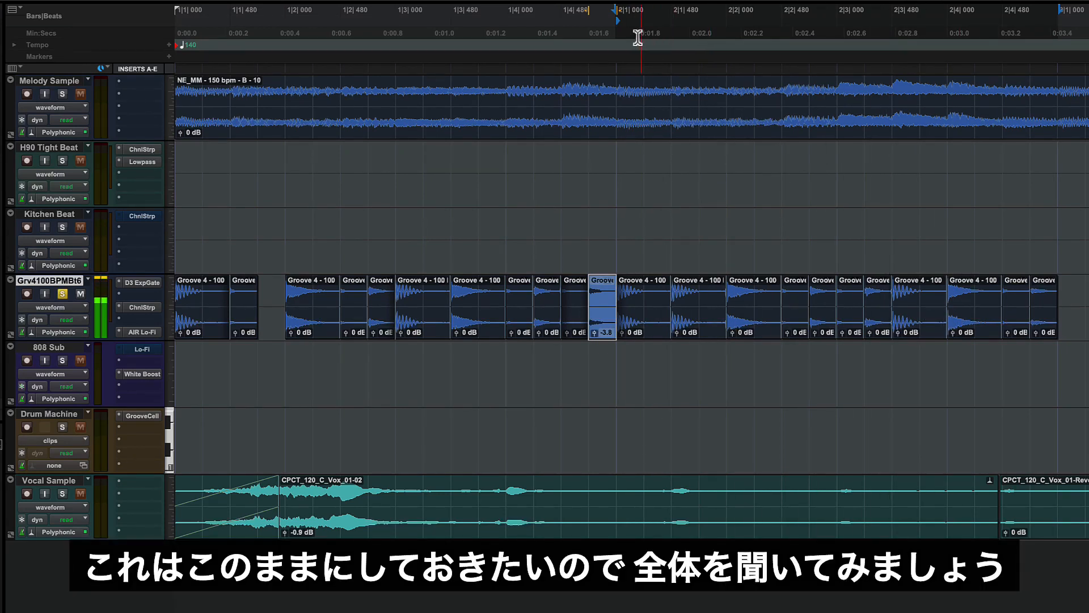
{"action": "key", "text": "Return"}
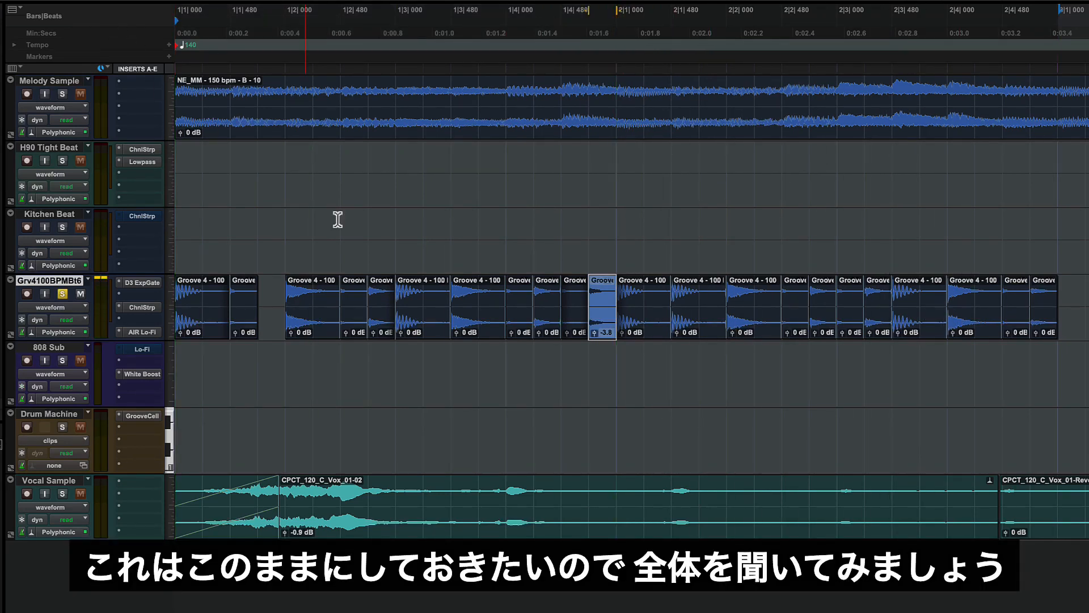
{"action": "key", "text": "space"}
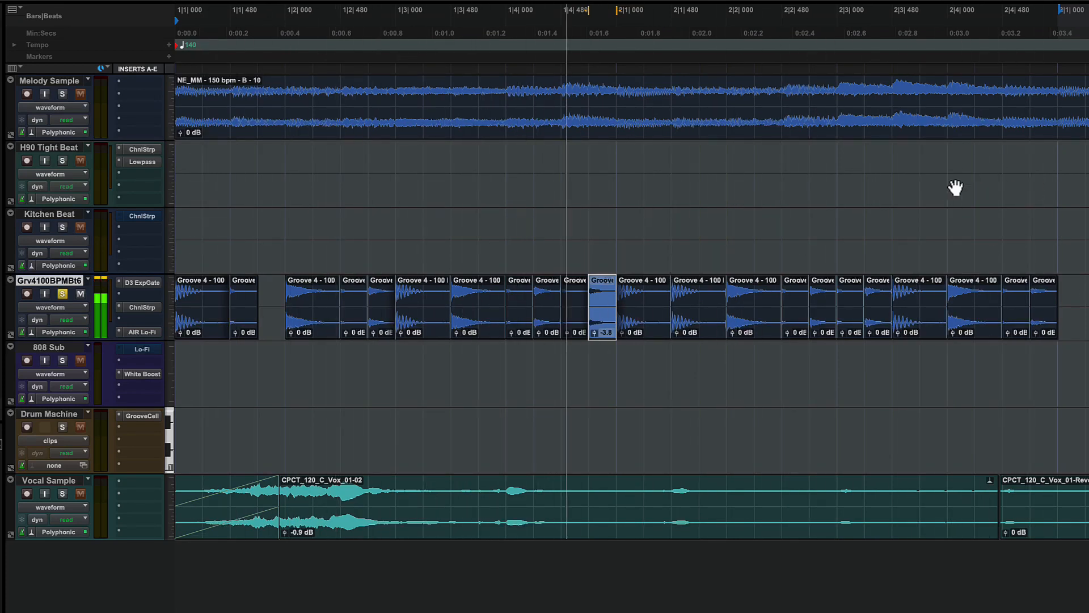
Step: Delete the last sixteenth slice of bar 2 and check the looped playback of the break
{"action": "left_click", "coordinate": [1045, 325]}
{"action": "key", "text": "Delete"}
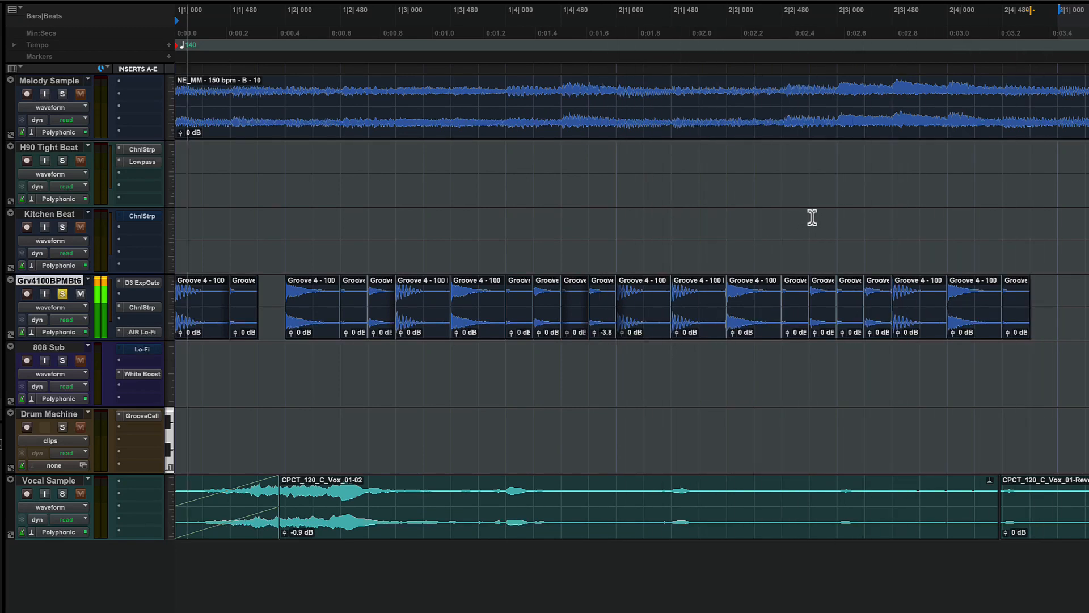
{"action": "key", "text": "space"}
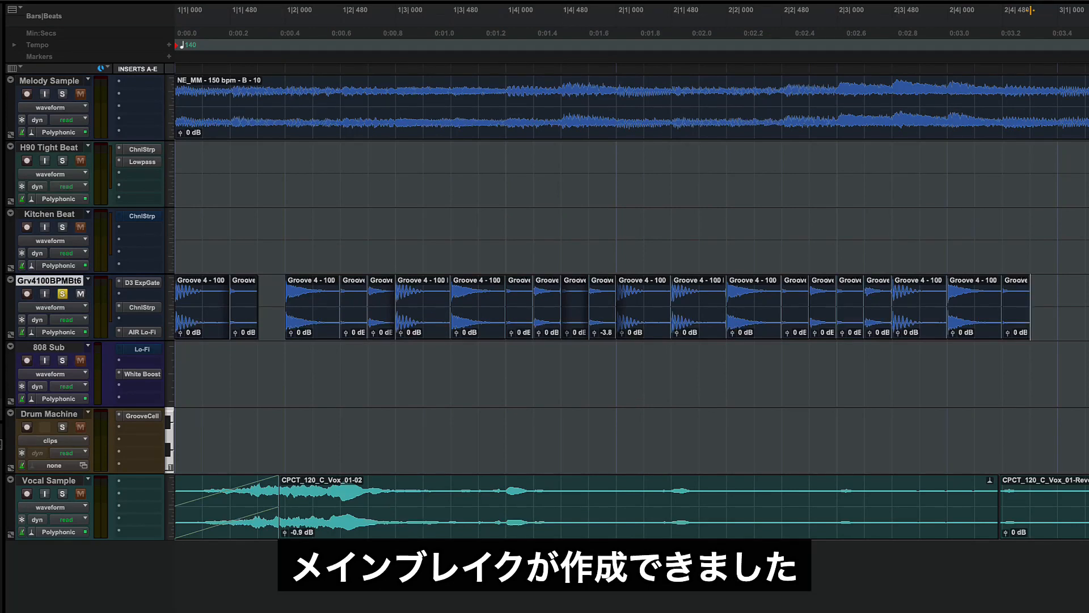
Step: Group all break slices from 1|1|000 to 3|1|000, including the trailing gap, into a single clip group
{"action": "left_click", "coordinate": [785, 361]}
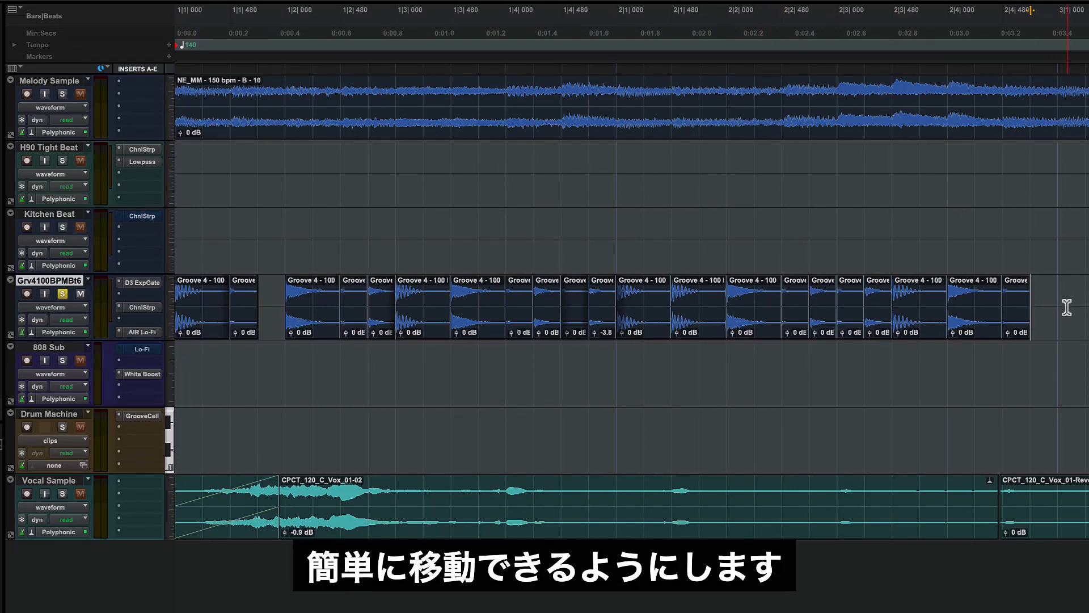
{"action": "left_click_drag", "start_coordinate": [1060, 294], "coordinate": [164, 318]}
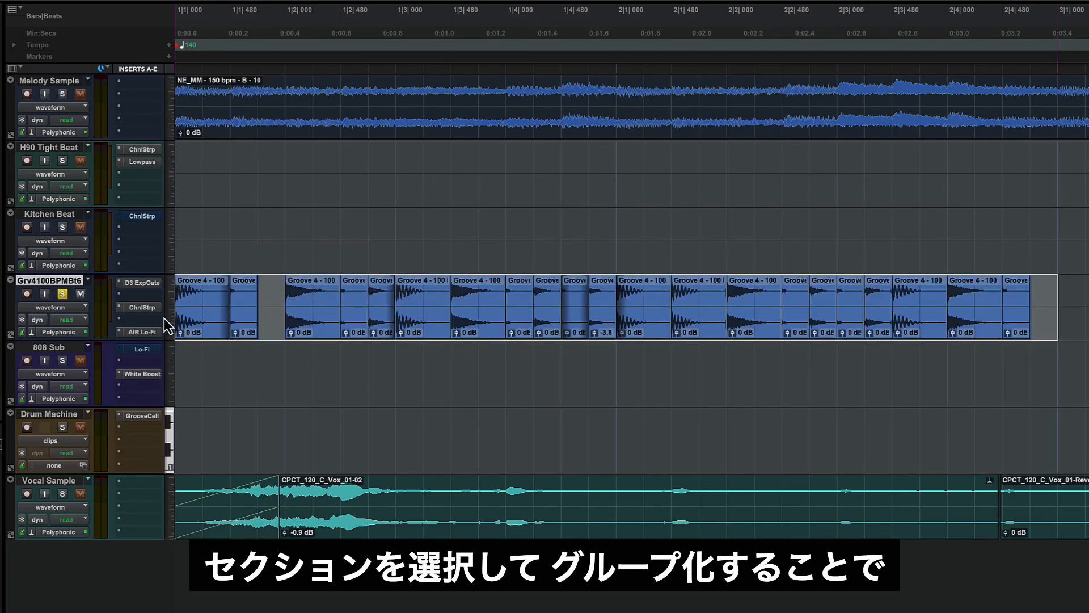
{"action": "right_click", "coordinate": [710, 329]}
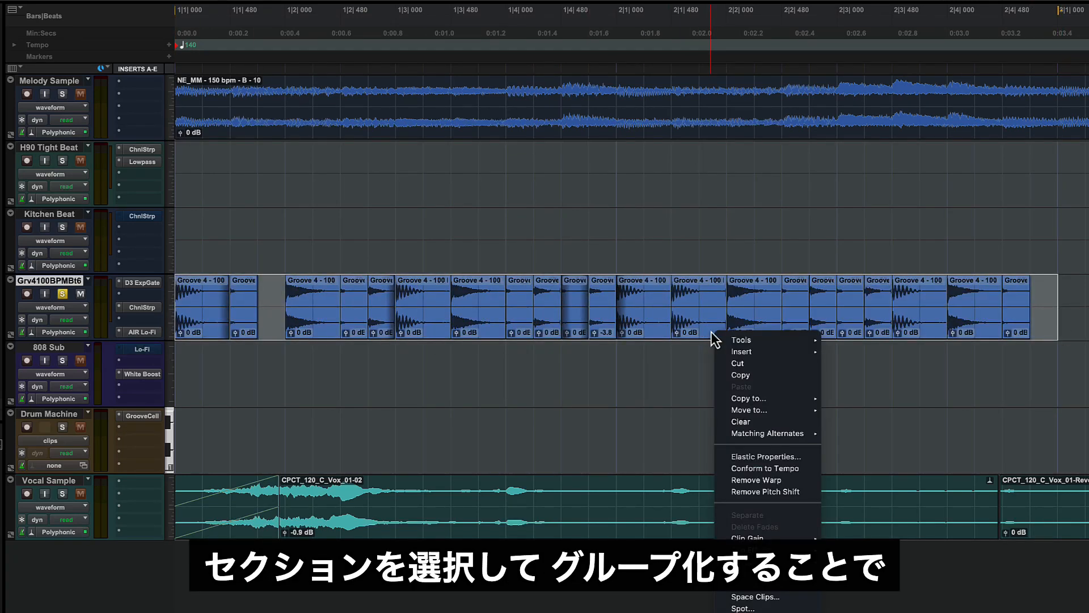
{"action": "left_click", "coordinate": [745, 608]}
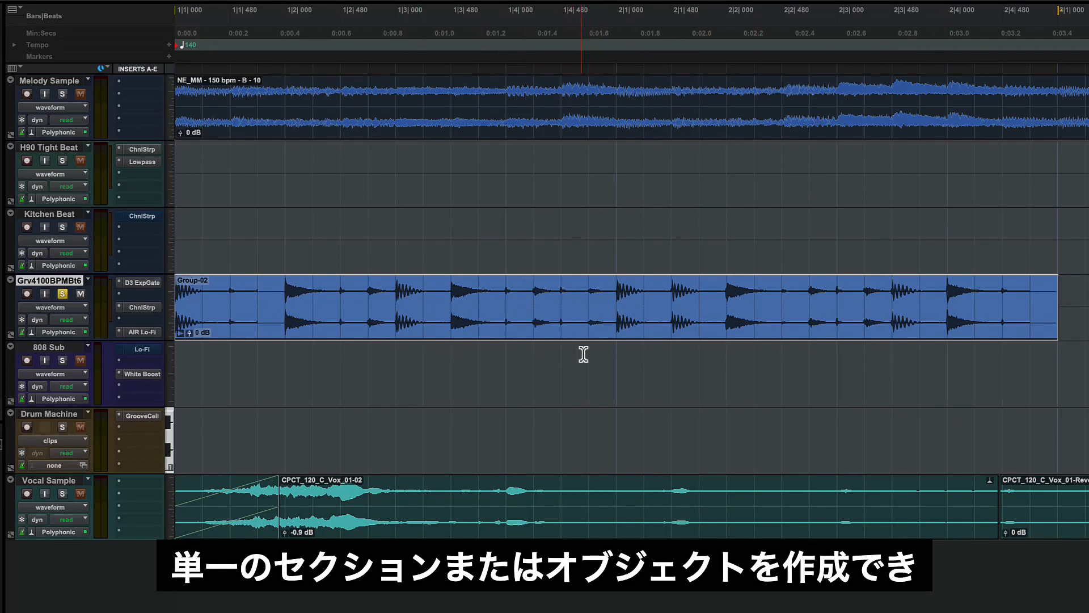
Step: Rename the grouped two-bar clip as Drum Break
{"action": "double_click", "coordinate": [557, 329]}
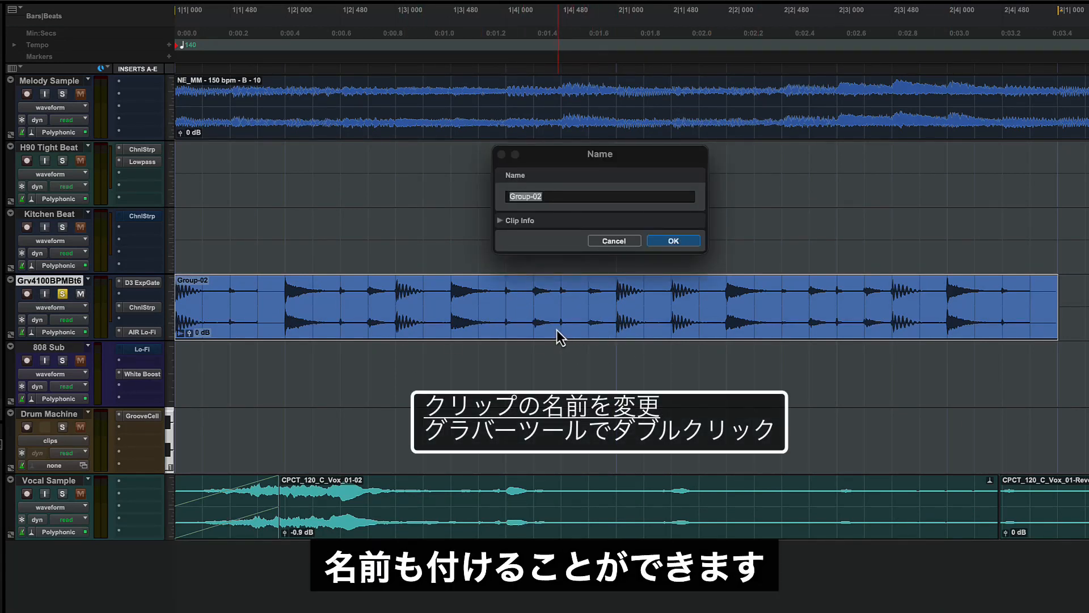
{"action": "type", "text": "Drum Break"}
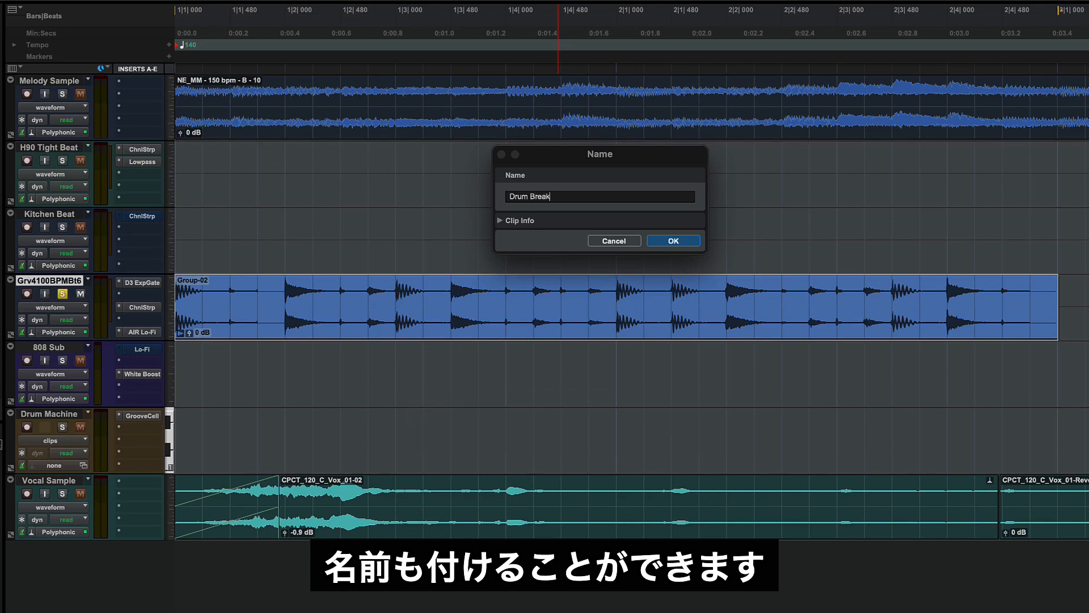
{"action": "key", "text": "Return"}
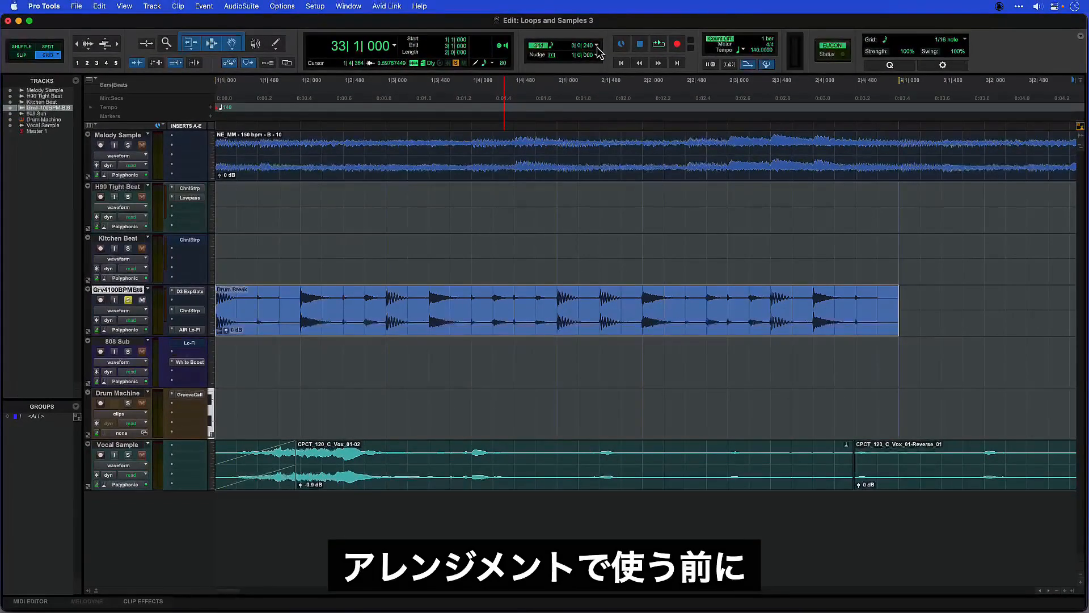
Step: Set the grid to 1 bar and move the Drum Break clip to the start of bar 33
{"action": "left_click", "coordinate": [616, 19]}
{"action": "left_click", "coordinate": [627, 10]}
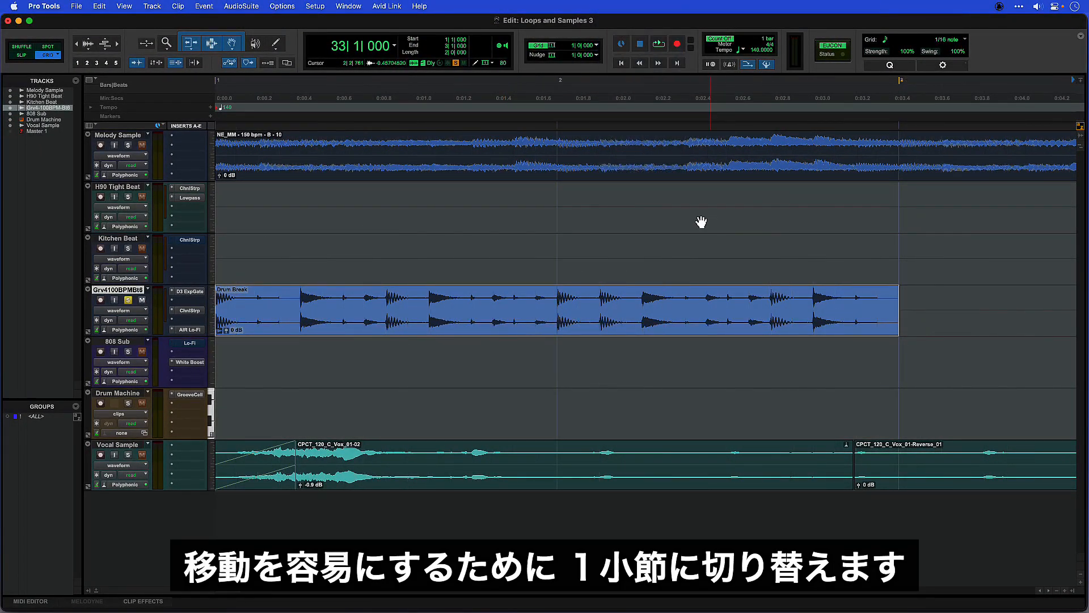
{"action": "key", "text": "r"}
{"action": "key", "text": "r"}
{"action": "key", "text": "r"}
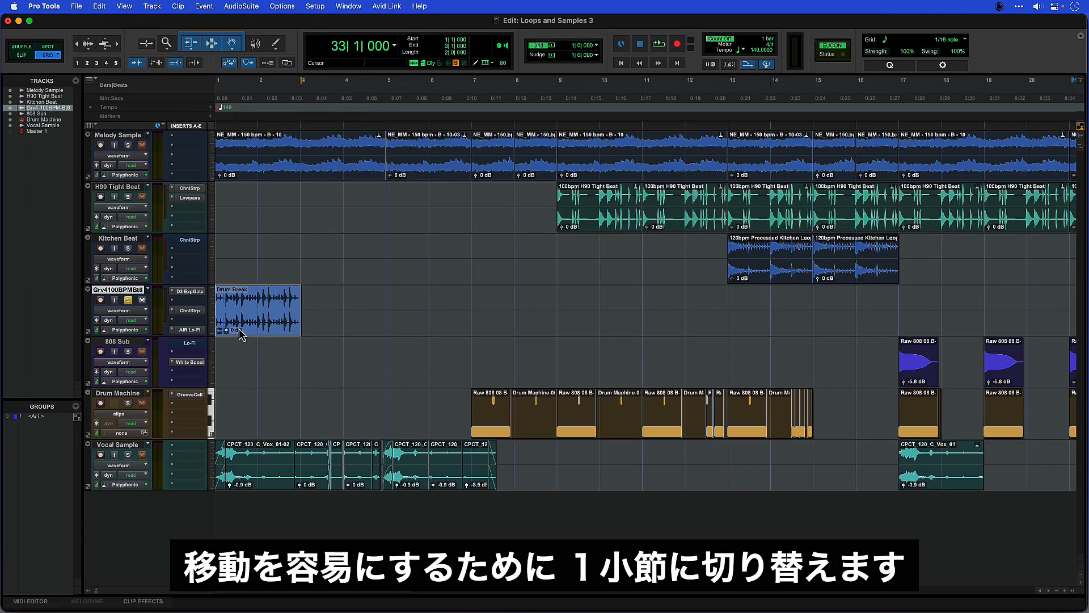
{"action": "left_click_drag", "start_coordinate": [239, 333], "coordinate": [780, 332]}
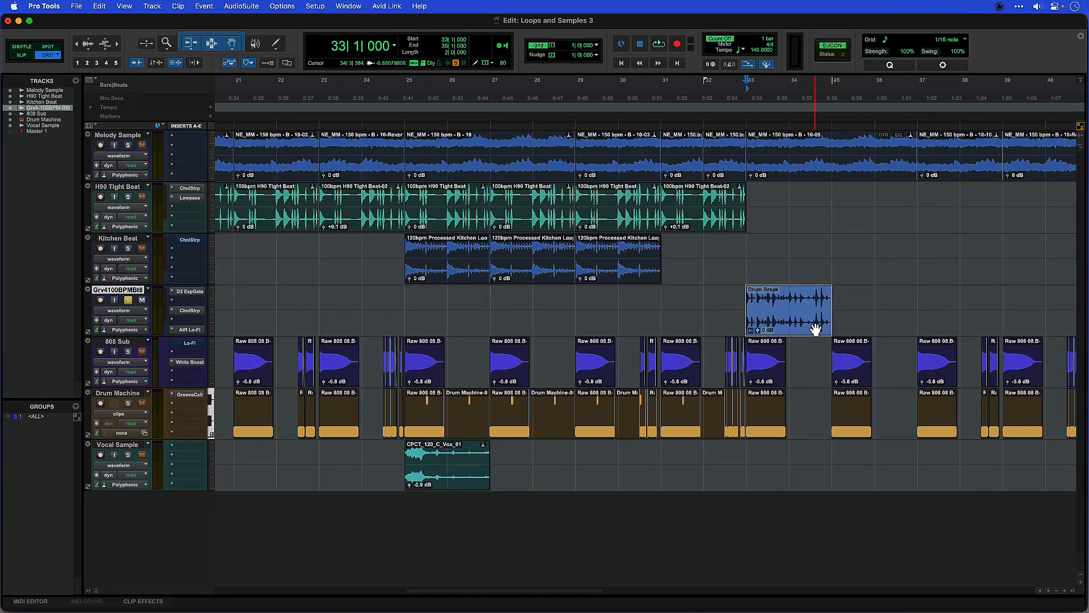
Step: Unsolo the break track and play the arrangement from bar 33 with the other tracks
{"action": "key", "text": "t"}
{"action": "scroll", "coordinate": [832, 340], "scroll_direction": "right", "scroll_amount": 3}
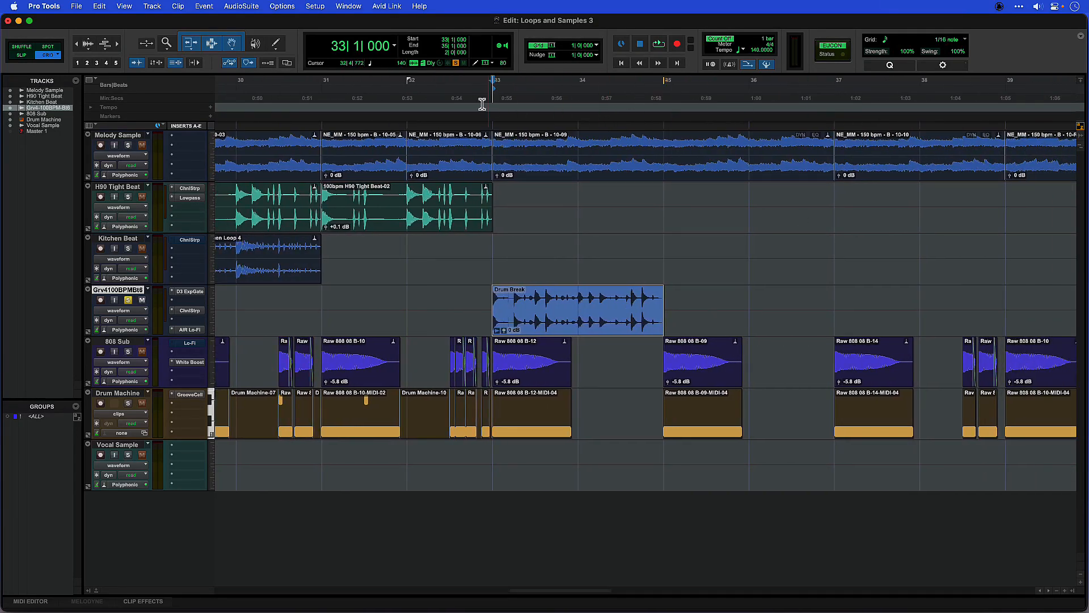
{"action": "scroll", "coordinate": [619, 219], "scroll_direction": "right", "scroll_amount": 3}
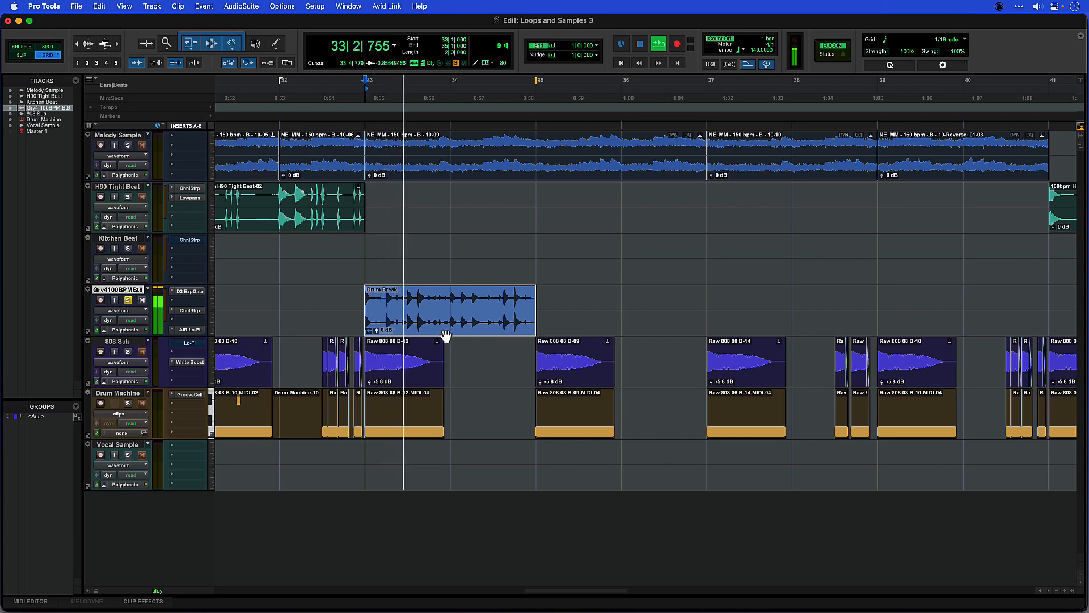
{"action": "key", "text": "space"}
{"action": "key", "text": "space"}
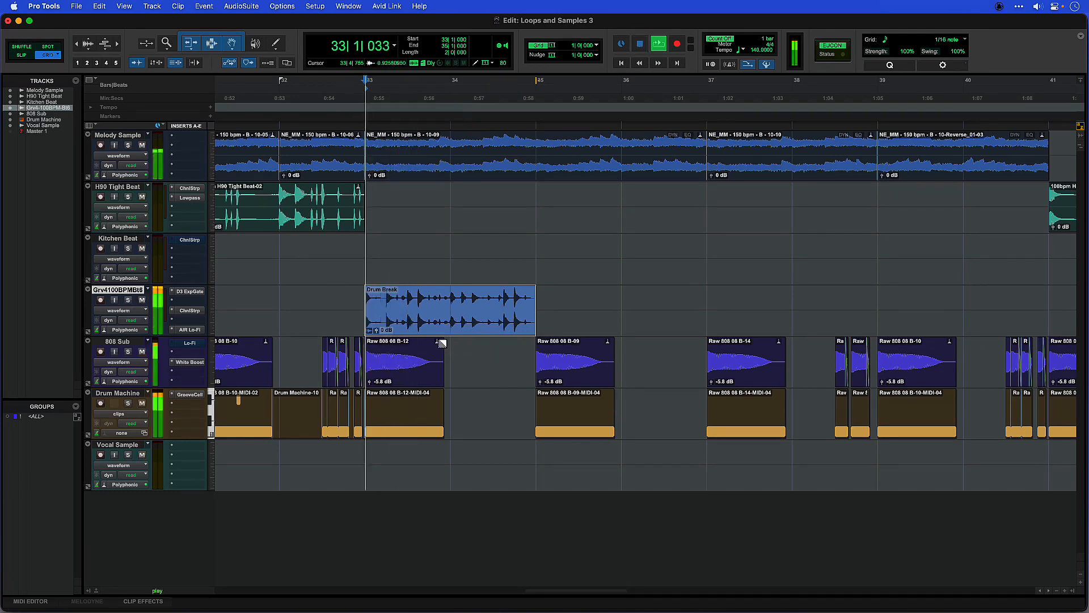
Step: Duplicate the Drum Break clip three times to fill bars 33 through 40 and listen to the section
{"action": "key", "text": "super+d"}
{"action": "key", "text": "super+d"}
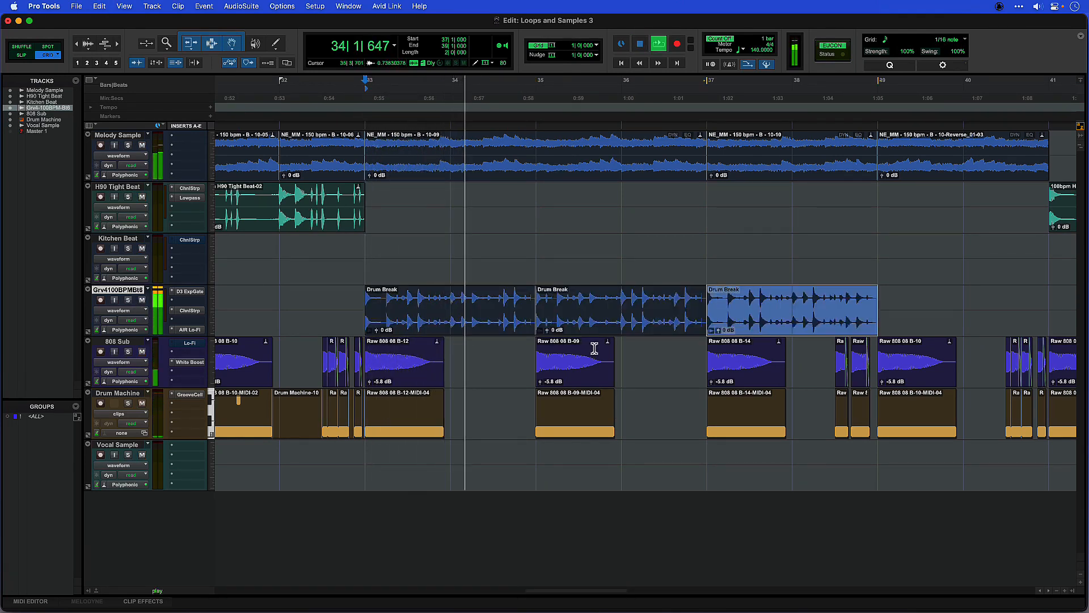
{"action": "key", "text": "super+d"}
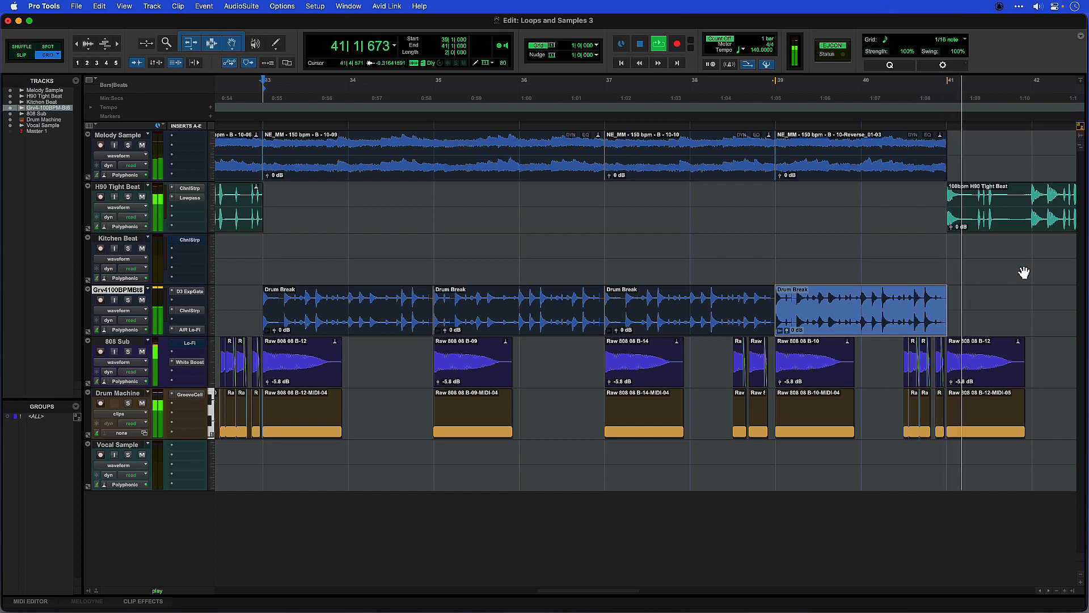
{"action": "key", "text": "space"}
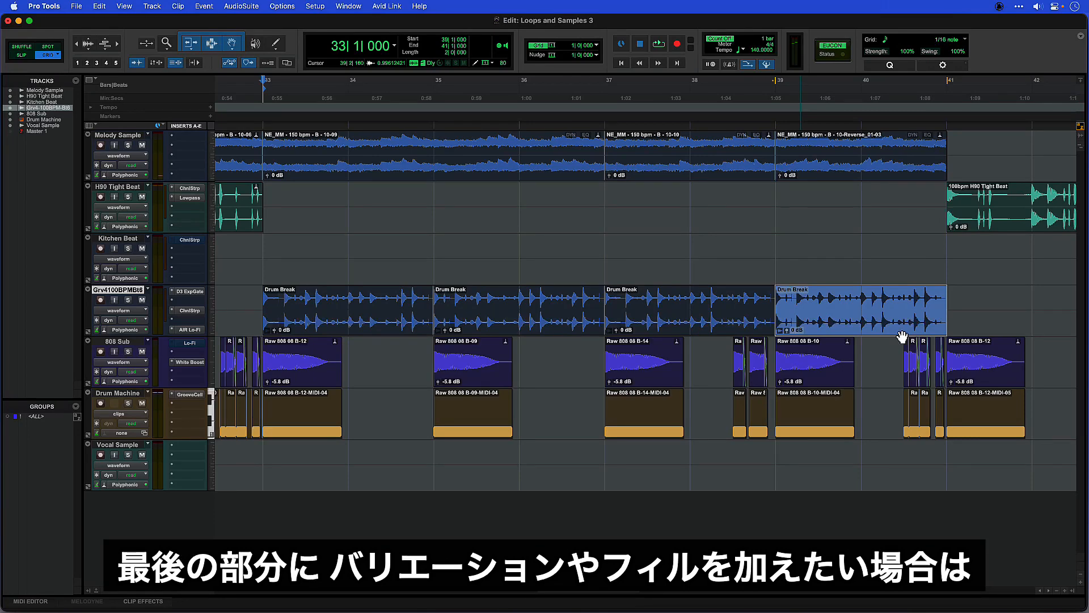
Step: Ungroup the last Drum Break clip at bar 39 and set the grid to 1/16 note
{"action": "right_click", "coordinate": [869, 326]}
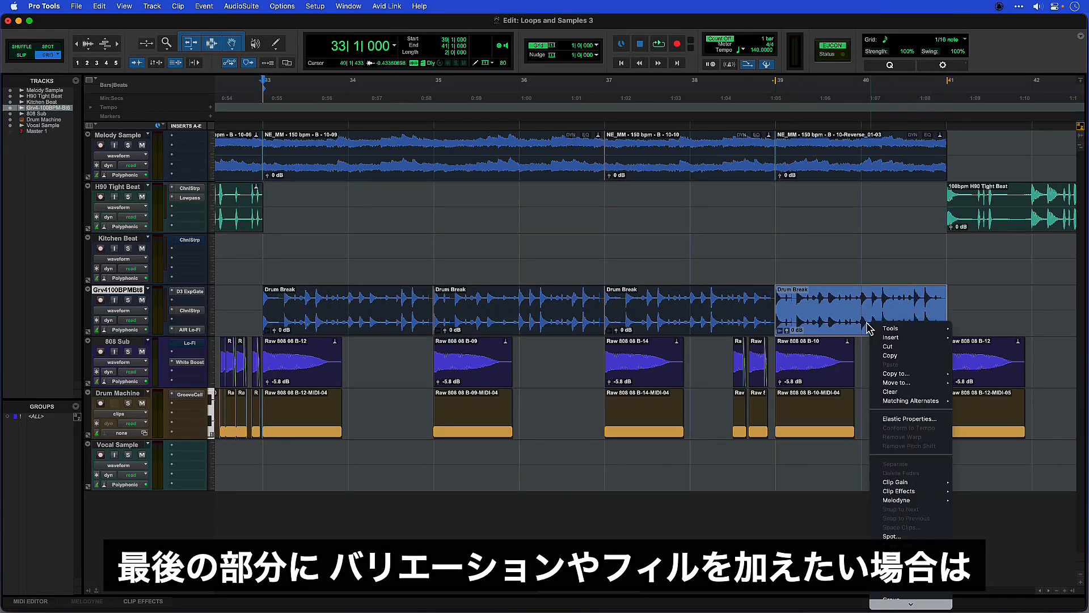
{"action": "left_click", "coordinate": [926, 567]}
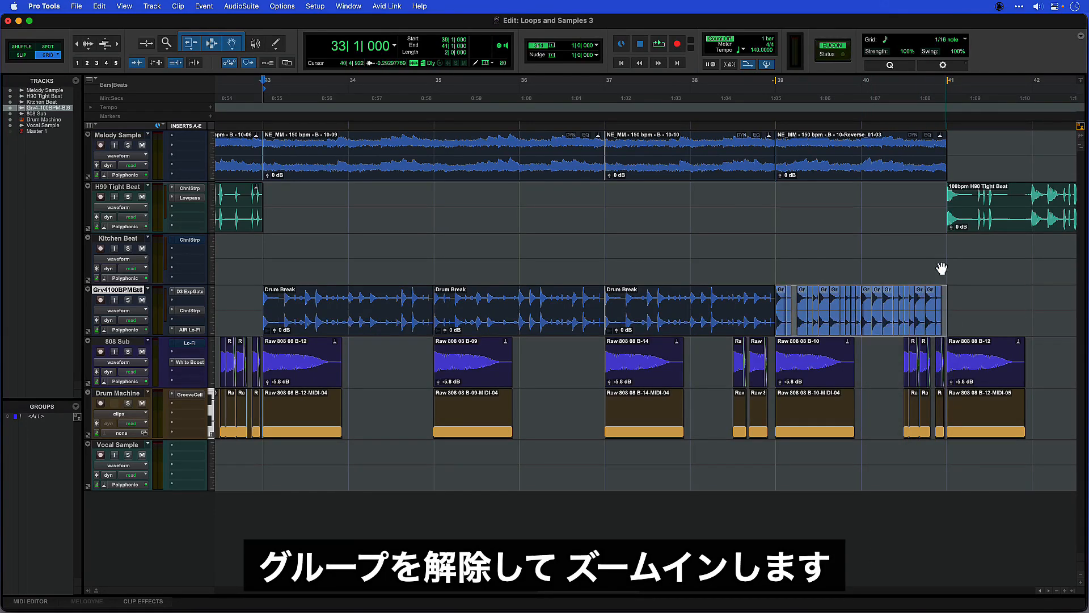
{"action": "left_click", "coordinate": [925, 250]}
{"action": "key", "text": "super+bracketright"}
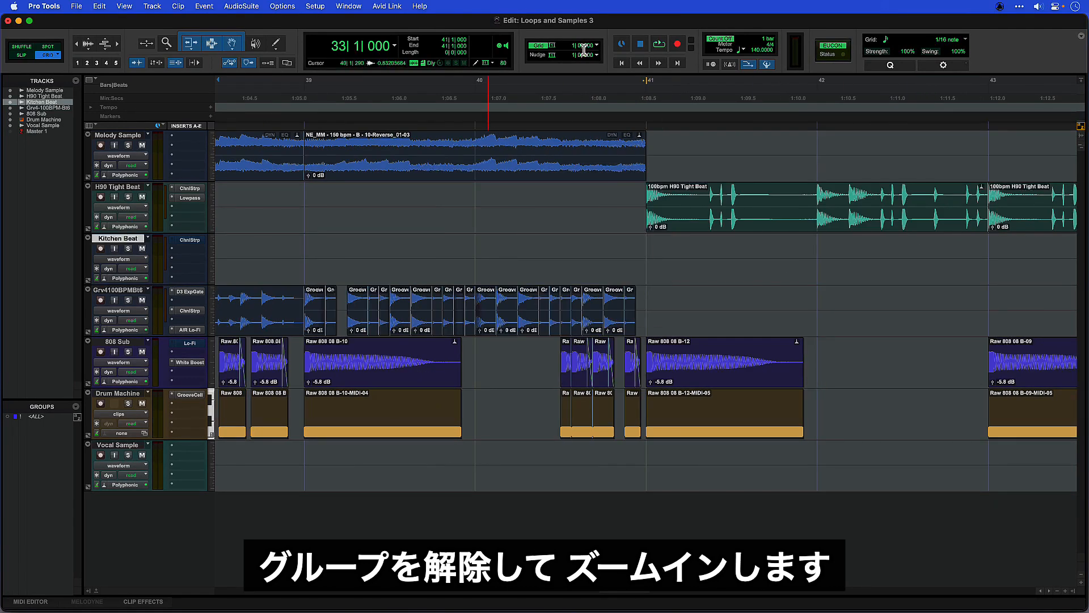
{"action": "left_click", "coordinate": [593, 50]}
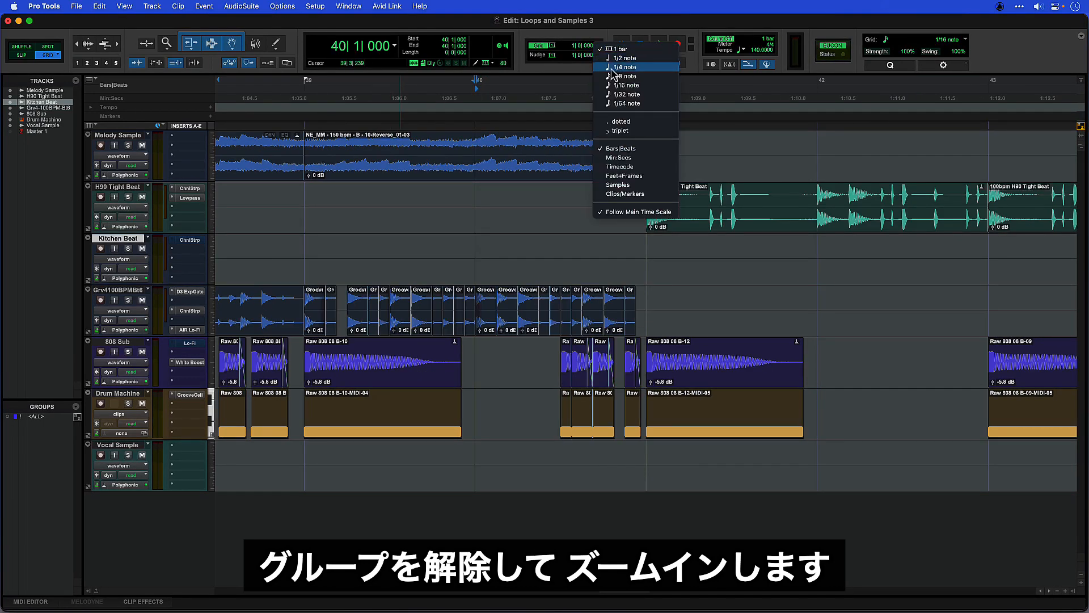
{"action": "left_click", "coordinate": [619, 85]}
Step: Copy the three slices starting at 39|3|480 to 40|1|000 and duplicate them once more at 40|2|000
{"action": "left_click", "coordinate": [389, 93]}
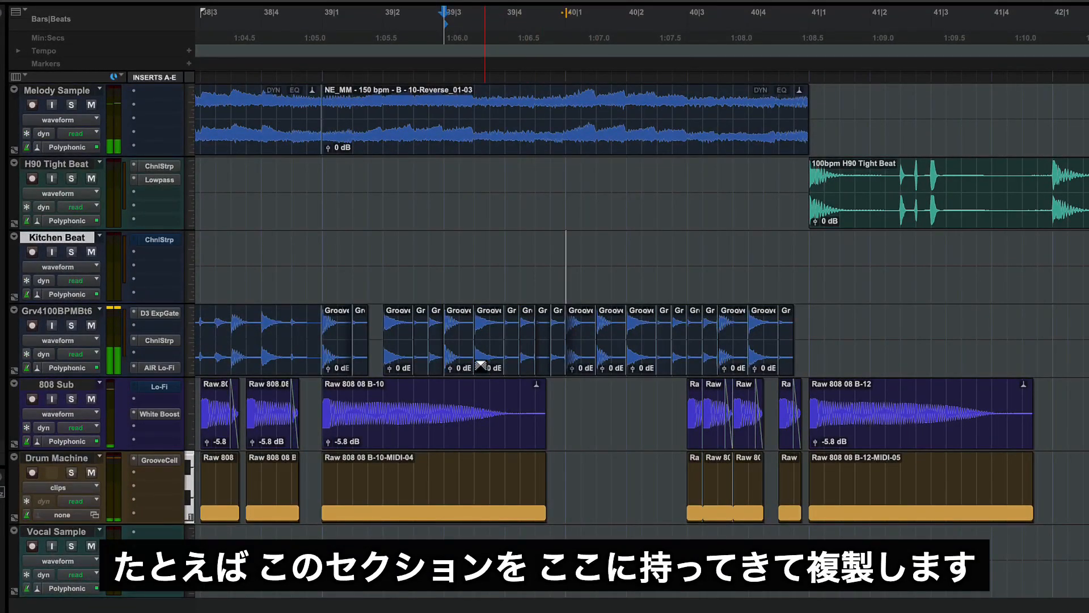
{"action": "left_click", "coordinate": [483, 372]}
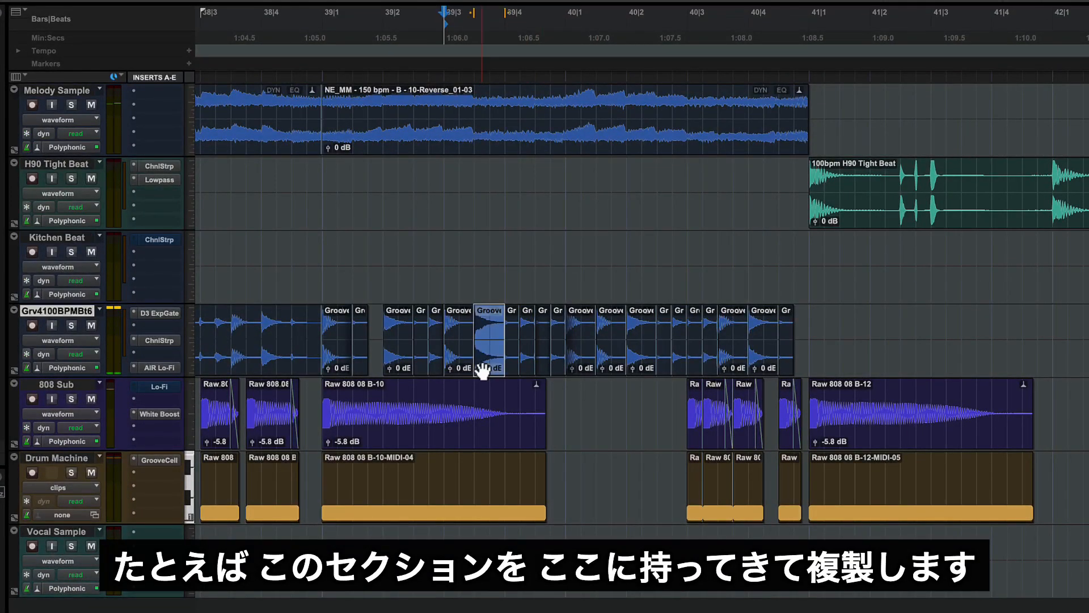
{"action": "left_click", "coordinate": [527, 374], "text": "shift"}
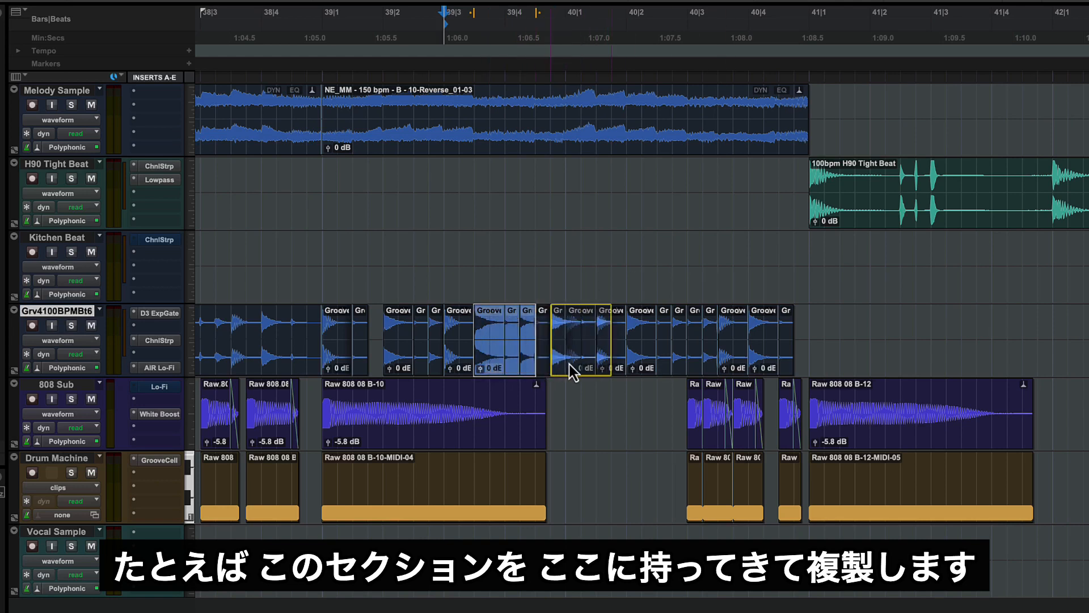
{"action": "left_click_drag", "start_coordinate": [570, 364], "coordinate": [584, 370]}
{"action": "key", "text": "ctrl+d"}
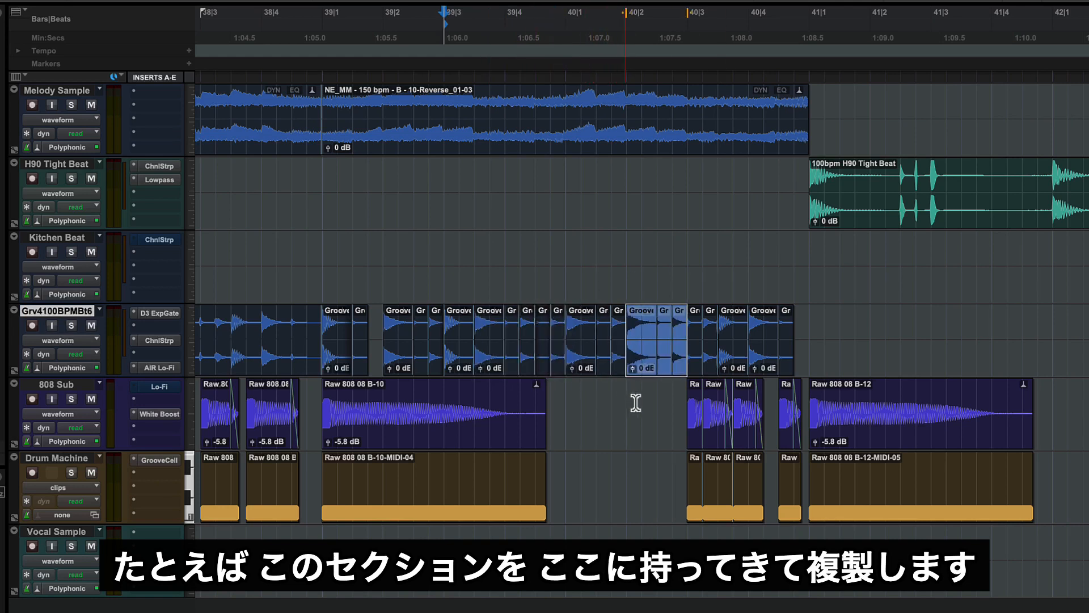
Step: Play the arrangement from bar 39 into bar 41 to check the new fill
{"action": "left_click", "coordinate": [322, 30]}
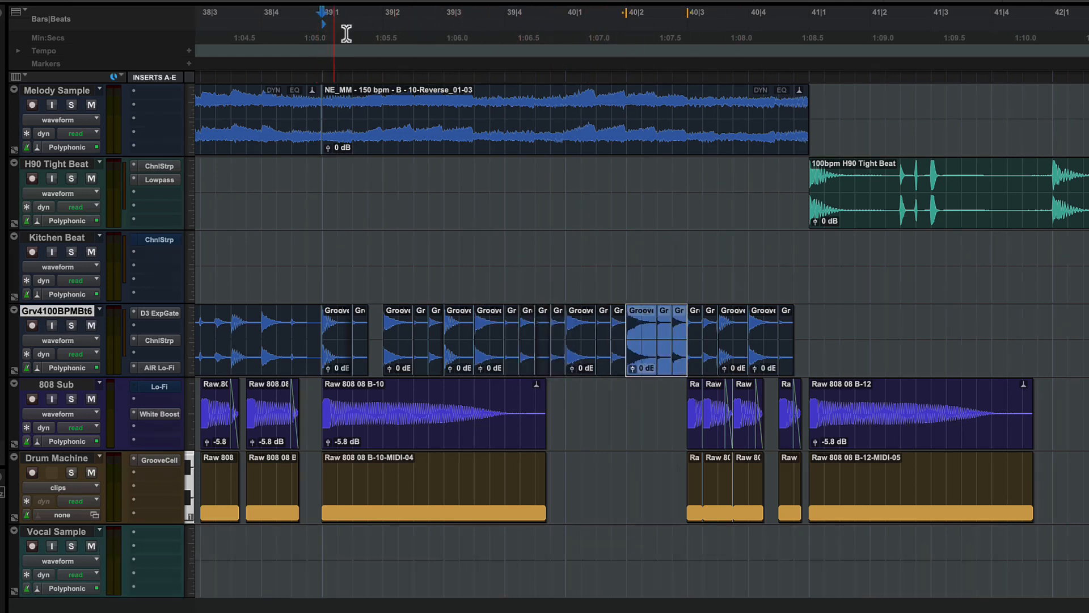
{"action": "key", "text": "space"}
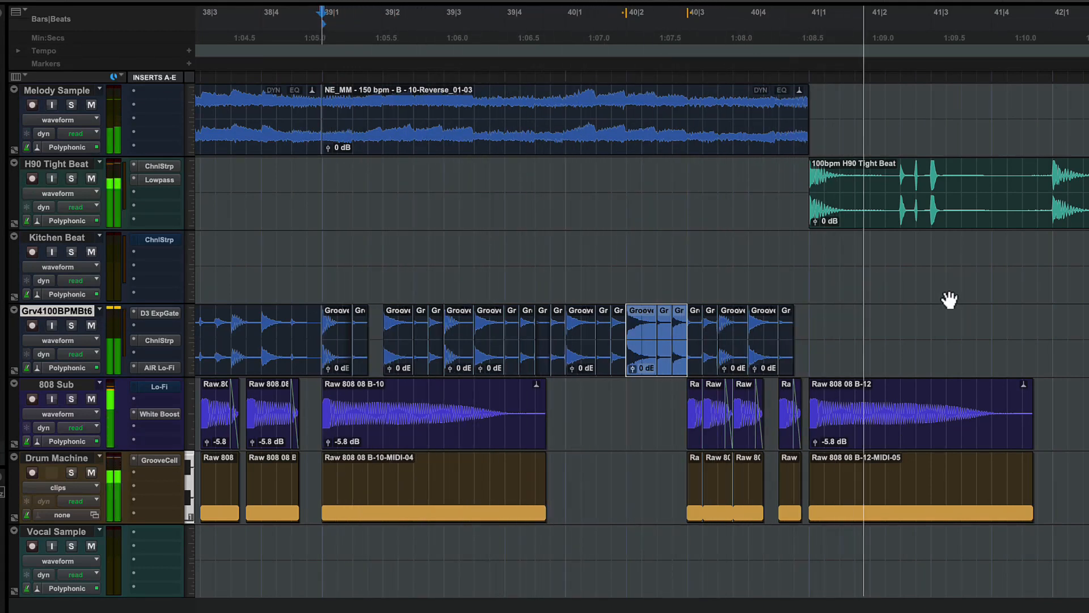
{"action": "key", "text": "space"}
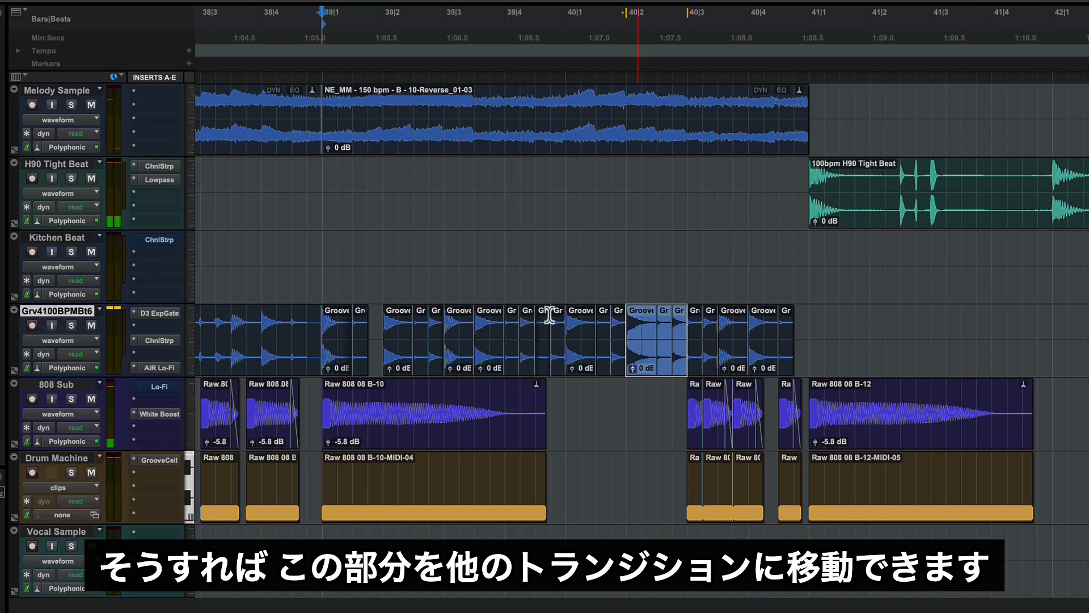